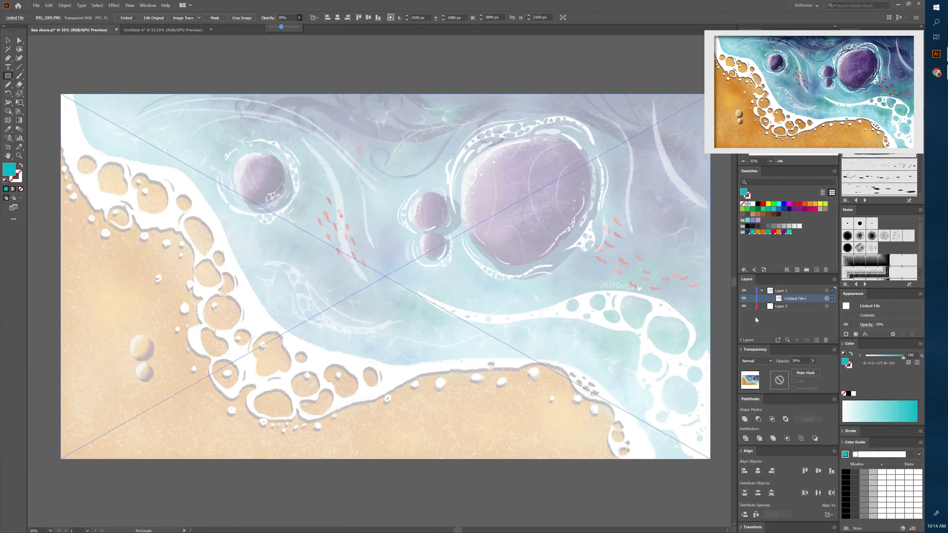
# Step: Lock the reference layer and draw a teal 3840×2160 px rectangle over the artboard on Layer 2
pyautogui.click(751, 291)
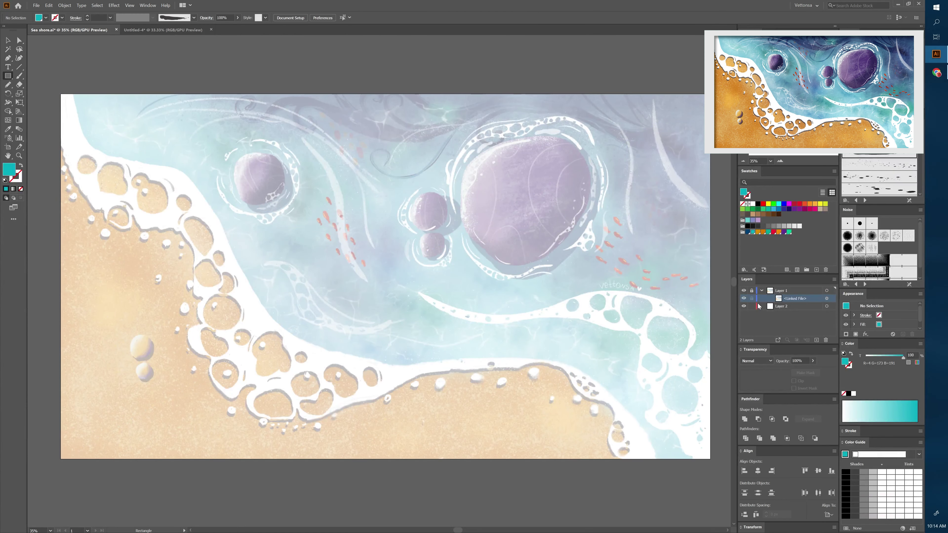
pyautogui.click(781, 299)
pyautogui.moveTo(46, 81); pyautogui.dragTo(240, 173)
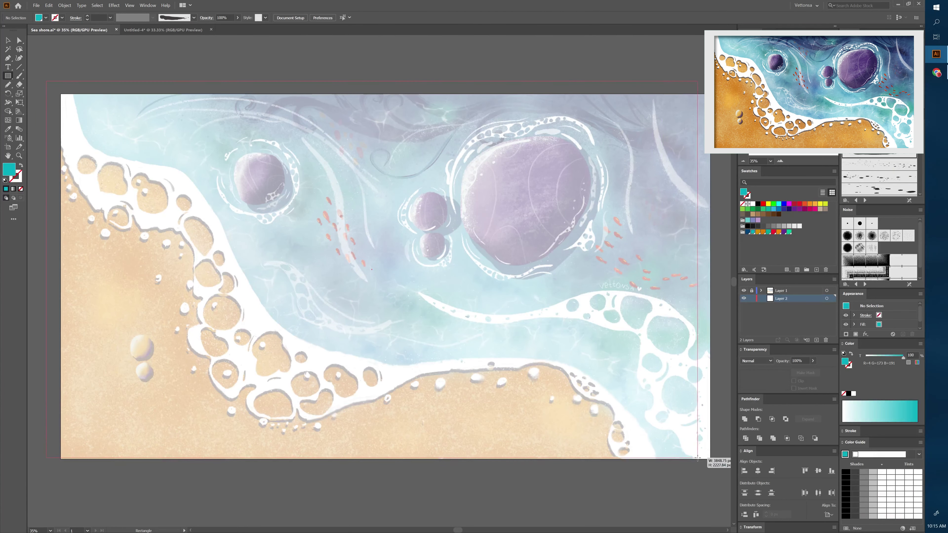
pyautogui.moveTo(710, 459)
pyautogui.mouseDown()
pyautogui.moveTo(49, 83)
pyautogui.moveTo(61, 93)
pyautogui.mouseUp()
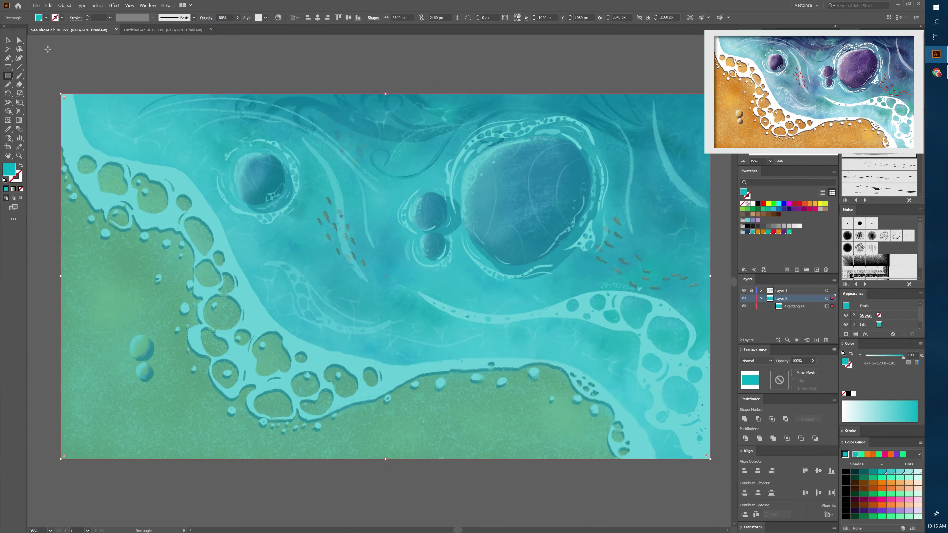
pyautogui.hotkey('ctrl', 'shift', 'a')
# Step: Trace the sand shoreline with the Curvature Tool from top-left to bottom-right and close it
pyautogui.hotkey('shift', '`')
pyautogui.click(60, 89)
pyautogui.click(84, 140)
pyautogui.click(168, 168)
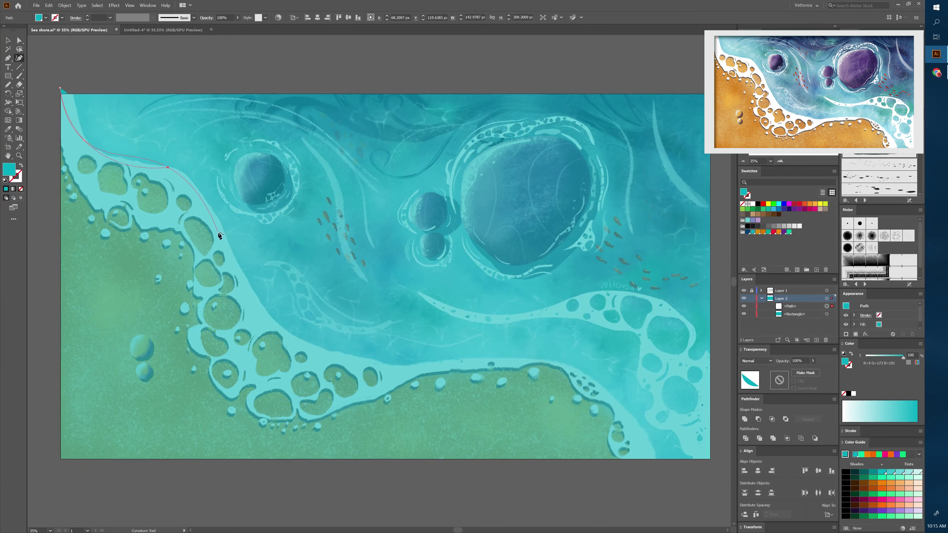
pyautogui.click(225, 239)
pyautogui.click(289, 330)
pyautogui.click(489, 358)
pyautogui.click(568, 365)
pyautogui.click(657, 462)
pyautogui.click(43, 468)
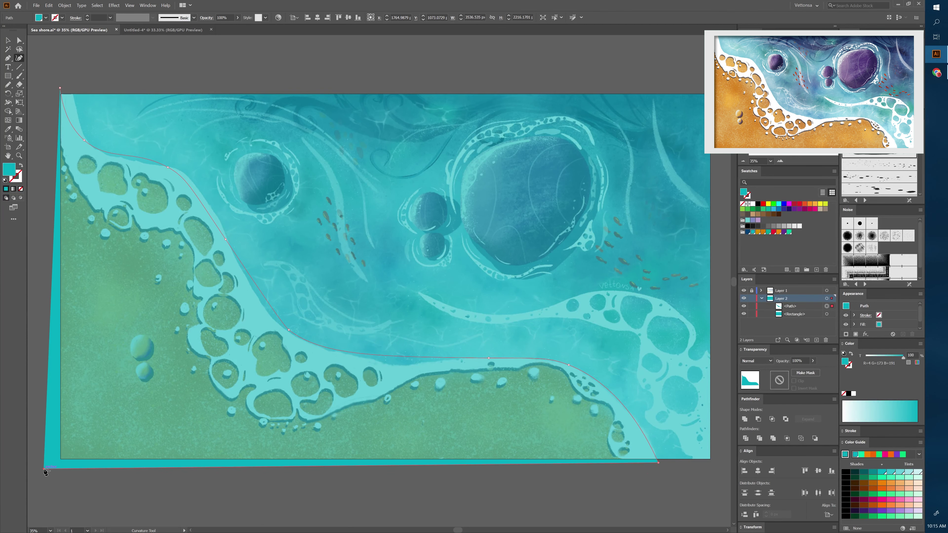
pyautogui.click(60, 88)
# Step: Add and adjust points to refine the curve of the sand outline
pyautogui.click(183, 173)
pyautogui.click(137, 162)
pyautogui.moveTo(60, 88); pyautogui.dragTo(64, 82)
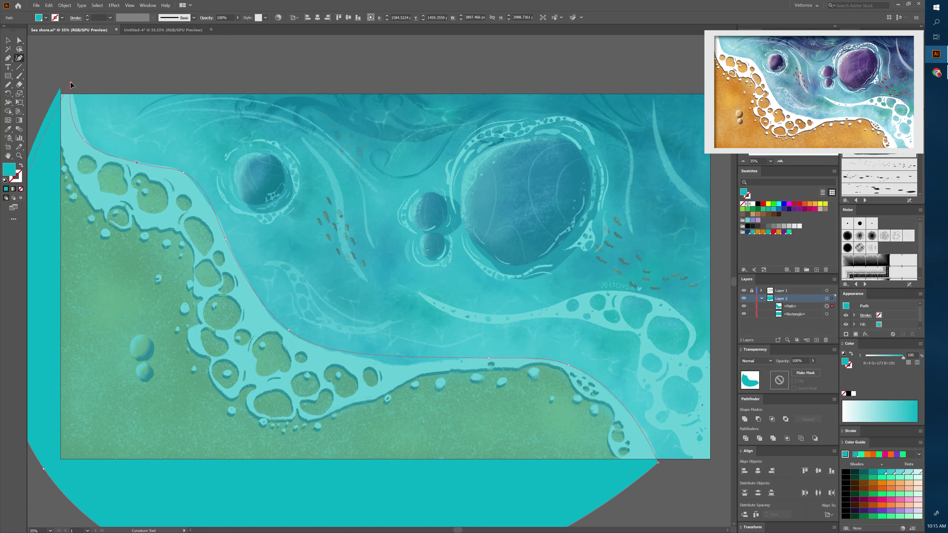
pyautogui.click(398, 365)
# Step: Fill the sand shape orange and delete its overflow outside the artboard with Shape Builder
pyautogui.press('v')
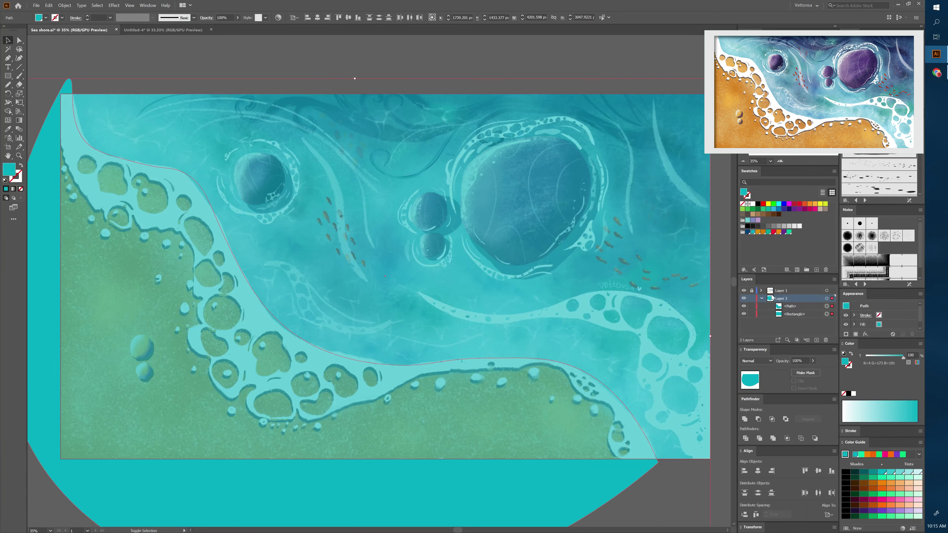
pyautogui.click(810, 204)
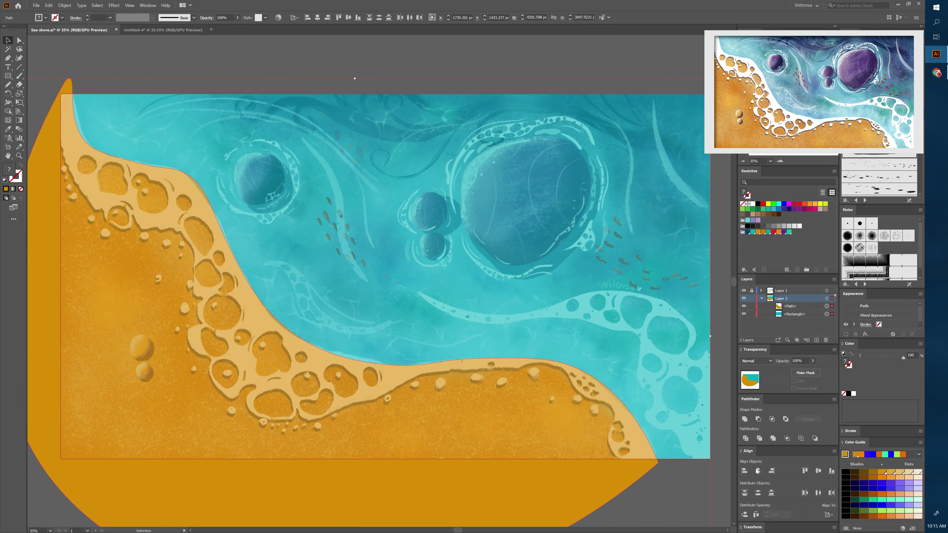
pyautogui.hotkey('shift', 'm')
pyautogui.keyDown('alt'); pyautogui.click(588, 474); pyautogui.keyUp('alt')
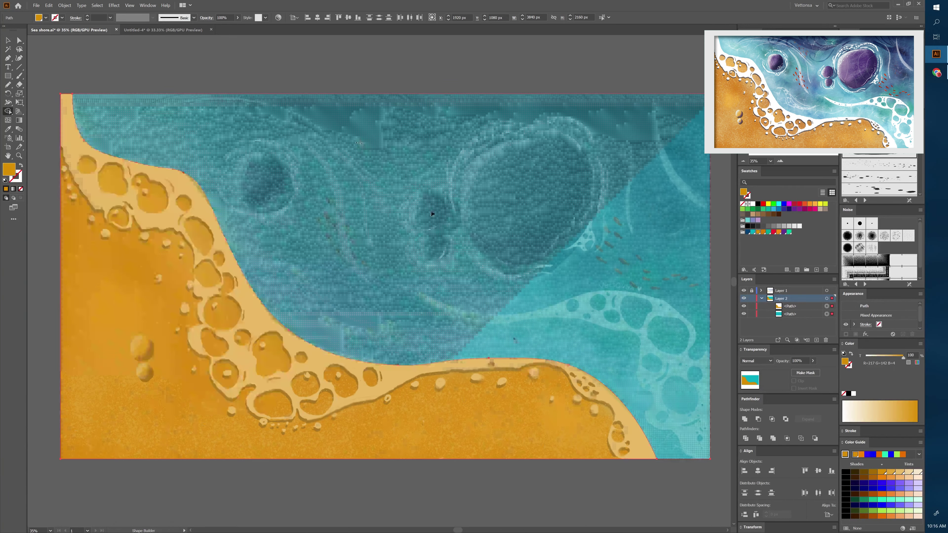
# Step: Trace the foam strip's sand-side edge from the top-left down around the sand bump
pyautogui.click(23, 61)
pyautogui.click(51, 89)
pyautogui.click(35, 127)
pyautogui.click(66, 158)
pyautogui.click(69, 172)
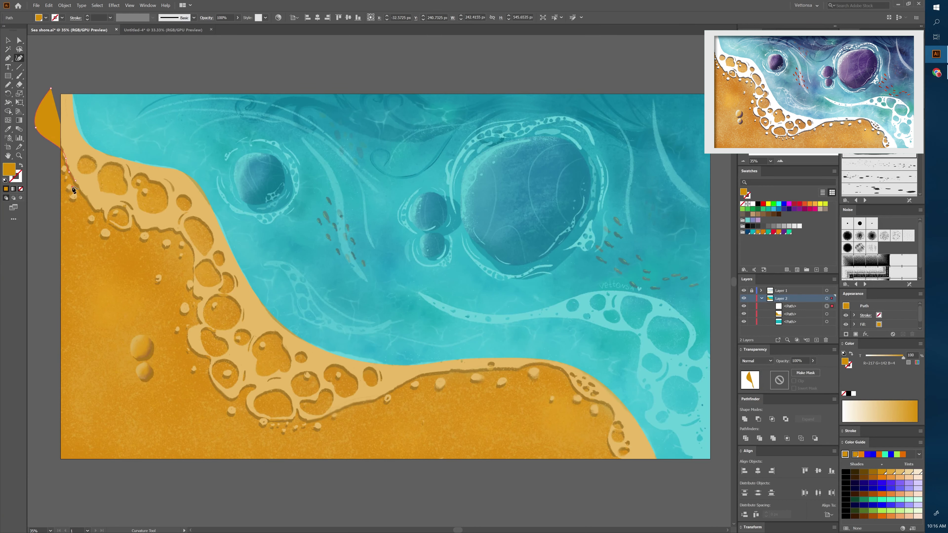
pyautogui.click(86, 199)
pyautogui.click(95, 209)
pyautogui.click(133, 216)
pyautogui.click(159, 227)
pyautogui.click(182, 233)
pyautogui.click(188, 242)
pyautogui.click(193, 283)
pyautogui.click(204, 326)
pyautogui.click(185, 336)
pyautogui.click(207, 357)
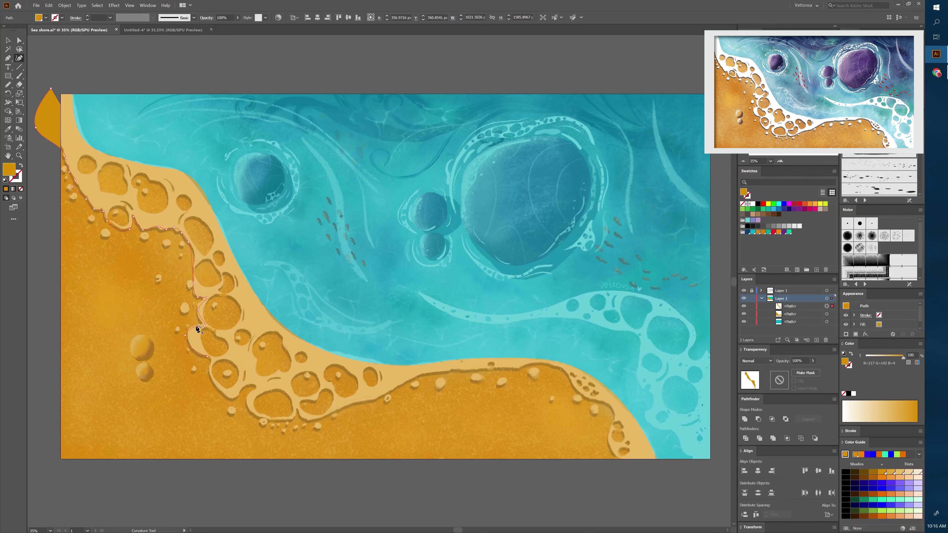
pyautogui.click(208, 372)
pyautogui.click(232, 398)
pyautogui.click(239, 391)
pyautogui.click(249, 384)
pyautogui.click(245, 406)
# Step: Continue the foam outline past the bottom-right, back up the water side, and close it
pyautogui.click(295, 408)
pyautogui.click(350, 405)
pyautogui.click(386, 395)
pyautogui.click(450, 370)
pyautogui.click(538, 362)
pyautogui.click(570, 381)
pyautogui.click(614, 428)
pyautogui.click(621, 461)
pyautogui.click(678, 466)
pyautogui.click(625, 368)
pyautogui.click(366, 277)
pyautogui.click(241, 181)
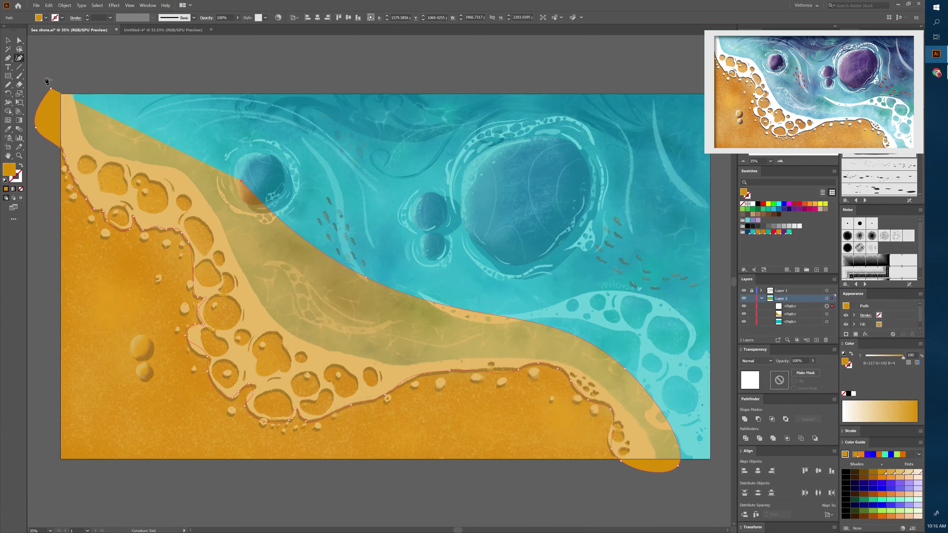
pyautogui.click(51, 88)
# Step: Fill the foam strip white and reshape its left bulge and lower edge
pyautogui.click(753, 204)
pyautogui.moveTo(194, 343)
pyautogui.mouseDown()
pyautogui.moveTo(192, 354)
pyautogui.moveTo(211, 359)
pyautogui.mouseUp()
pyautogui.moveTo(192, 262); pyautogui.dragTo(196, 262)
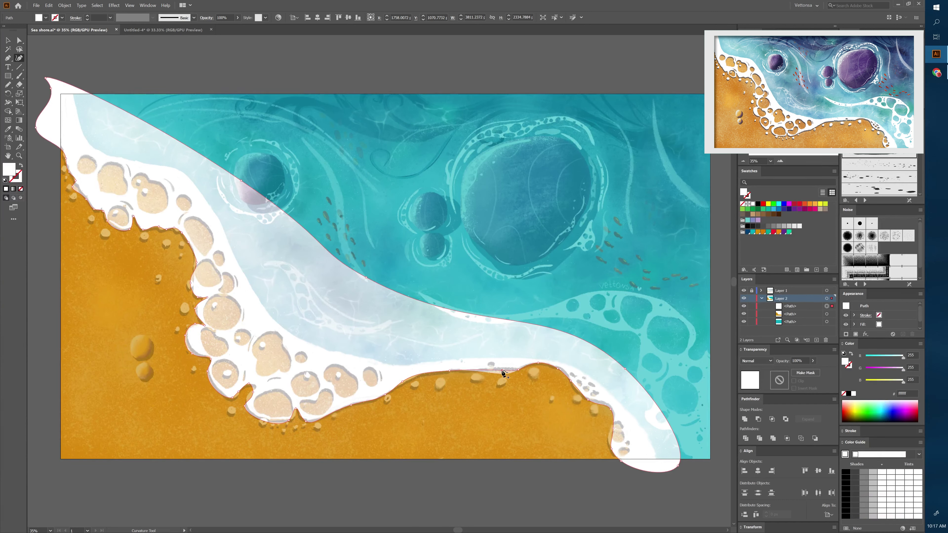
pyautogui.moveTo(503, 374); pyautogui.dragTo(501, 368)
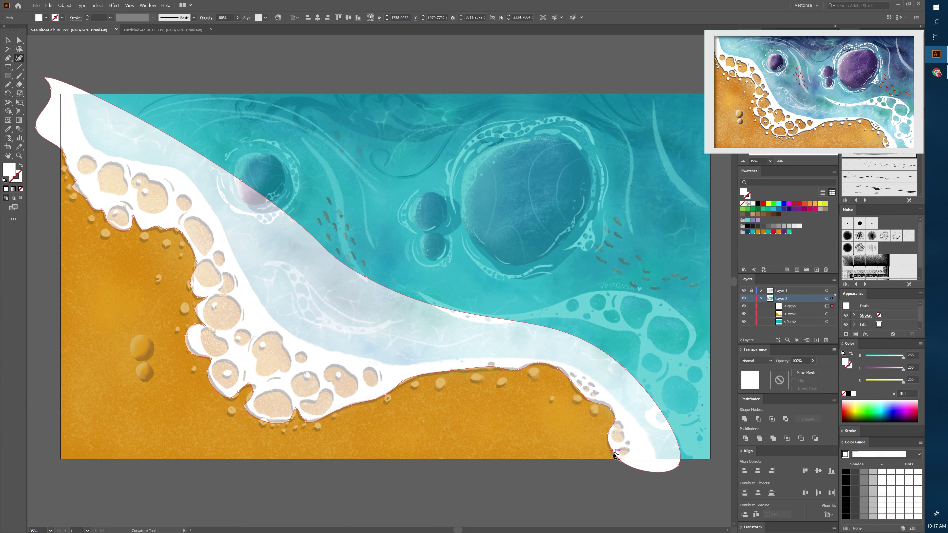
# Step: Select the foam with the sand and trim the overflow beyond the artboard using Shape Builder
pyautogui.press('v')
pyautogui.keyDown('shift'); pyautogui.click(509, 430); pyautogui.keyUp('shift')
pyautogui.hotkey('shift', 'm')
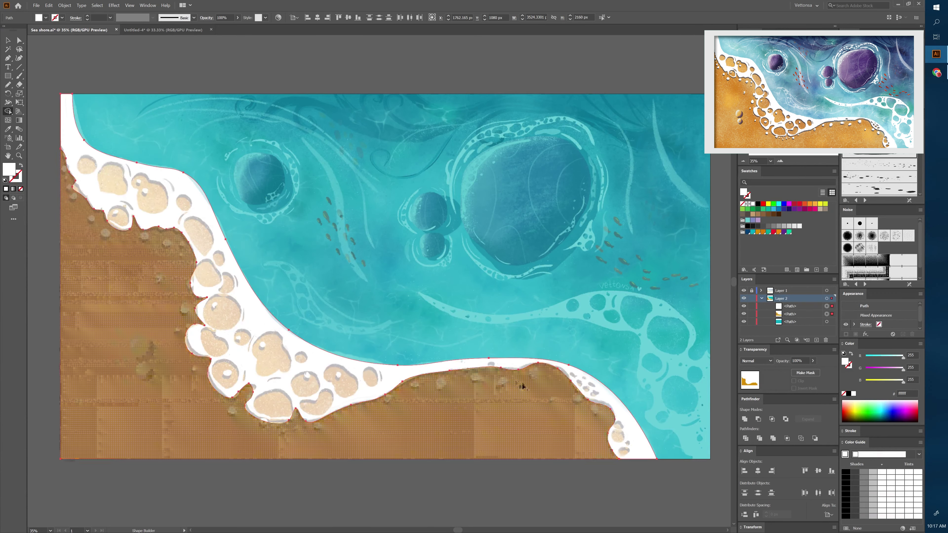
pyautogui.hotkey('ctrl', 'shift', 'a')
# Step: Set a black 1 pt Pencil stroke with no fill and outline the upper foam's bubble holes
pyautogui.click(19, 59)
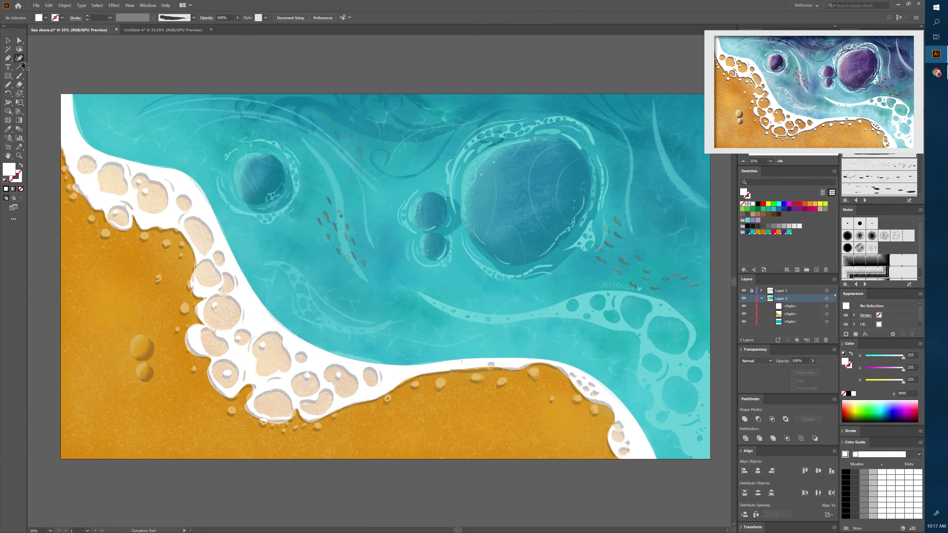
pyautogui.press('n')
pyautogui.click(5, 181)
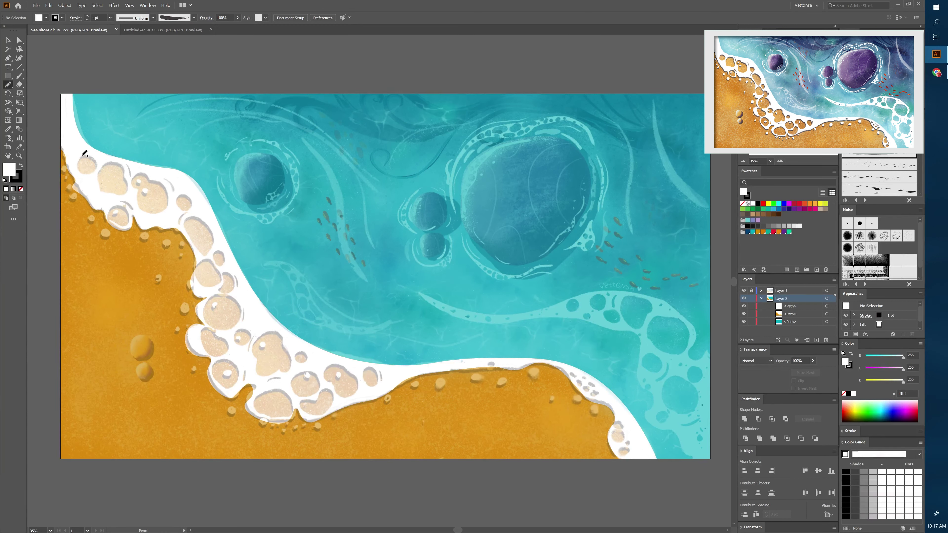
pyautogui.moveTo(102, 164)
pyautogui.mouseDown()
pyautogui.moveTo(116, 191)
pyautogui.moveTo(112, 163)
pyautogui.moveTo(133, 175)
pyautogui.mouseUp()
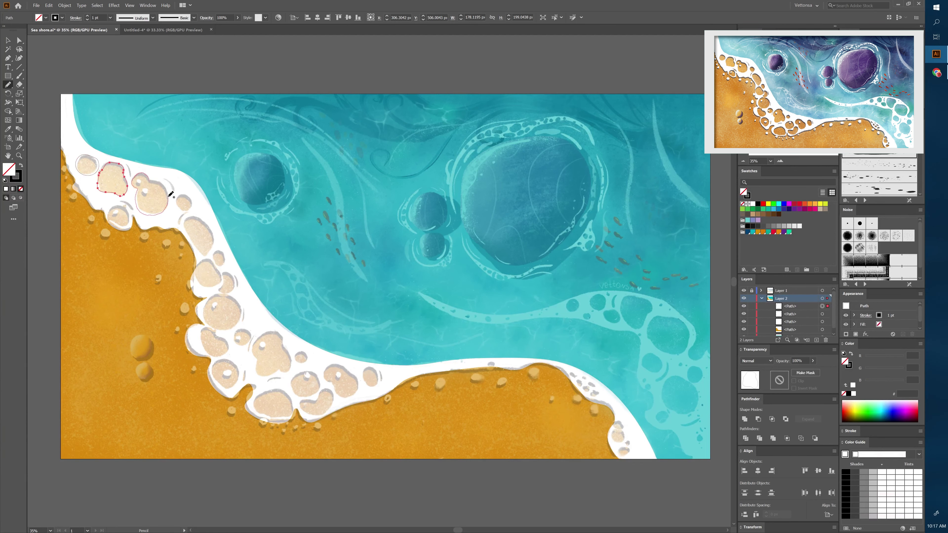
pyautogui.moveTo(185, 194); pyautogui.dragTo(183, 195)
pyautogui.moveTo(113, 207); pyautogui.dragTo(112, 208)
pyautogui.moveTo(189, 216); pyautogui.dragTo(194, 215)
pyautogui.moveTo(224, 251); pyautogui.dragTo(221, 253)
# Step: Outline the bubble holes in the lower part of the foam strip
pyautogui.moveTo(204, 259)
pyautogui.mouseDown()
pyautogui.moveTo(229, 272)
pyautogui.moveTo(216, 355)
pyautogui.mouseUp()
pyautogui.moveTo(209, 323)
pyautogui.mouseDown()
pyautogui.moveTo(235, 335)
pyautogui.moveTo(237, 377)
pyautogui.moveTo(228, 361)
pyautogui.mouseUp()
pyautogui.moveTo(269, 334); pyautogui.dragTo(274, 334)
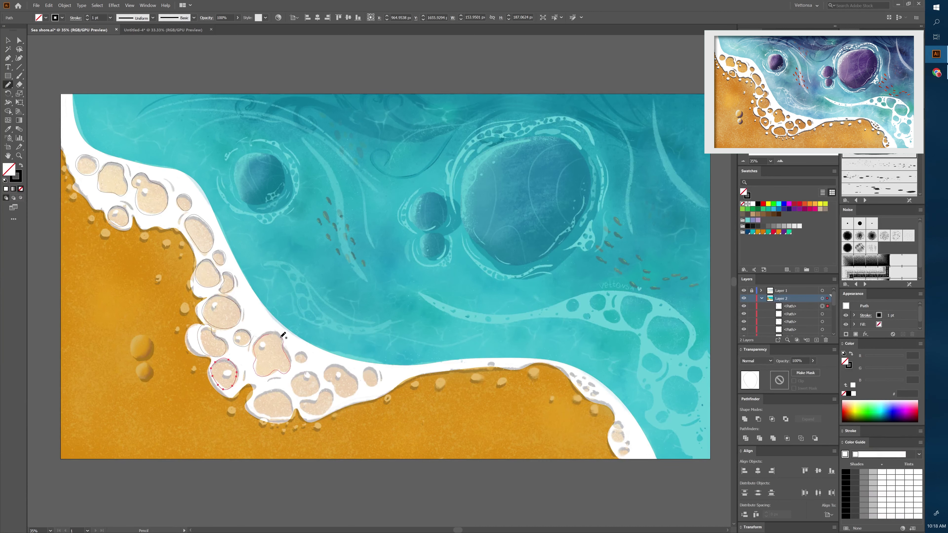
pyautogui.moveTo(292, 413)
pyautogui.mouseDown()
pyautogui.moveTo(275, 391)
pyautogui.moveTo(300, 371)
pyautogui.moveTo(360, 380)
pyautogui.moveTo(332, 365)
pyautogui.moveTo(367, 368)
pyautogui.mouseUp()
pyautogui.moveTo(322, 392)
pyautogui.mouseDown()
pyautogui.moveTo(306, 401)
pyautogui.moveTo(324, 390)
pyautogui.mouseUp()
pyautogui.moveTo(305, 348); pyautogui.dragTo(304, 350)
pyautogui.moveTo(500, 358); pyautogui.dragTo(498, 371)
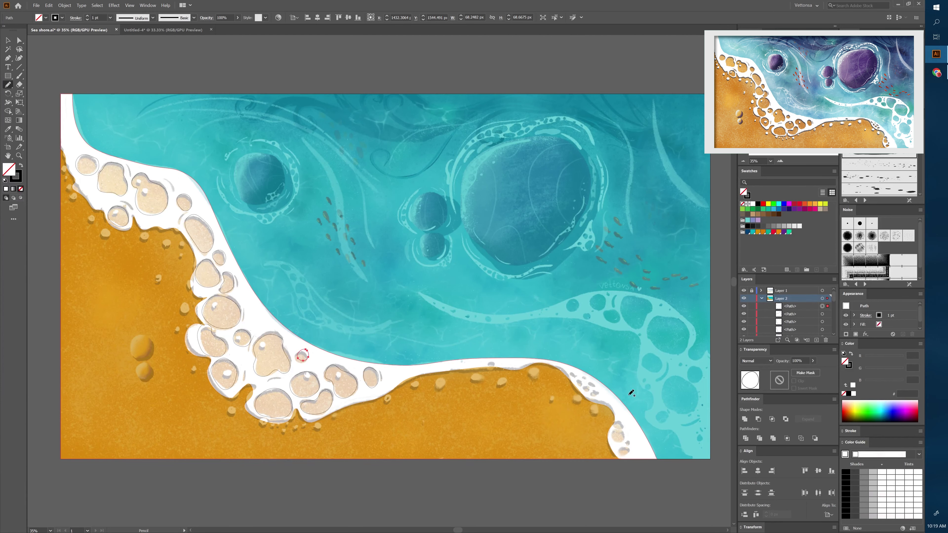
# Step: Outline the bubble holes at the foam's lower-right end, undo a stray stroke, and zoom in
pyautogui.moveTo(620, 438); pyautogui.dragTo(622, 415)
pyautogui.moveTo(621, 450); pyautogui.dragTo(630, 452)
pyautogui.moveTo(633, 442); pyautogui.dragTo(641, 439)
pyautogui.hotkey('ctrl', 'z')
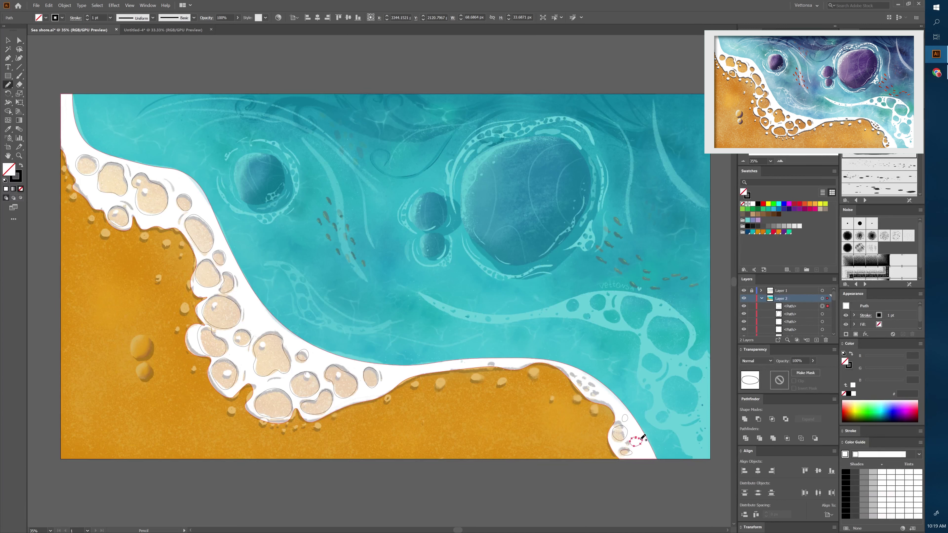
pyautogui.hotkey('ctrl', '1')
# Step: Outline the bubble holes along the foam strip near the lower-right shore
pyautogui.moveTo(561, 293); pyautogui.dragTo(562, 295)
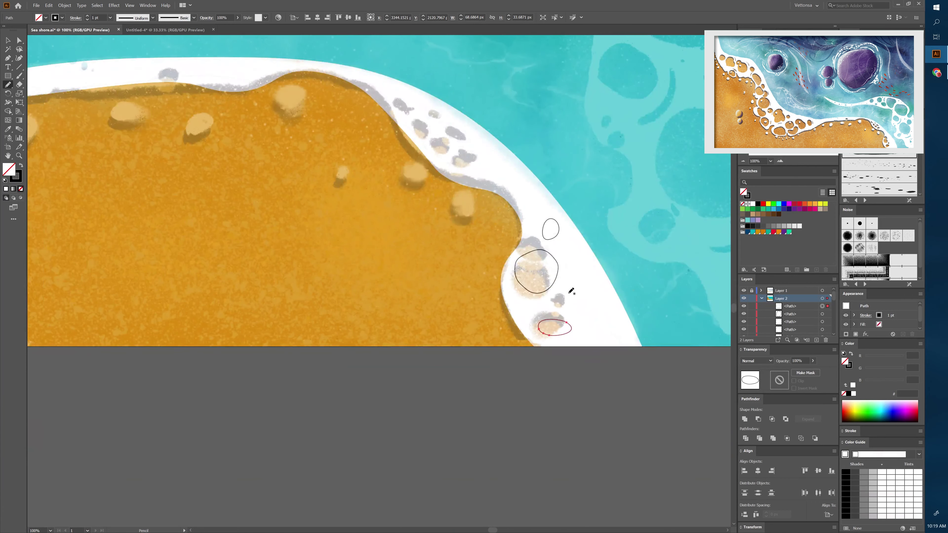
pyautogui.moveTo(453, 160)
pyautogui.mouseDown()
pyautogui.moveTo(447, 130)
pyautogui.moveTo(435, 139)
pyautogui.moveTo(423, 120)
pyautogui.mouseUp()
pyautogui.moveTo(435, 110); pyautogui.dragTo(395, 100)
pyautogui.moveTo(182, 62)
pyautogui.mouseDown()
pyautogui.moveTo(196, 63)
pyautogui.moveTo(183, 64)
pyautogui.mouseUp()
pyautogui.moveTo(90, 64); pyautogui.dragTo(89, 68)
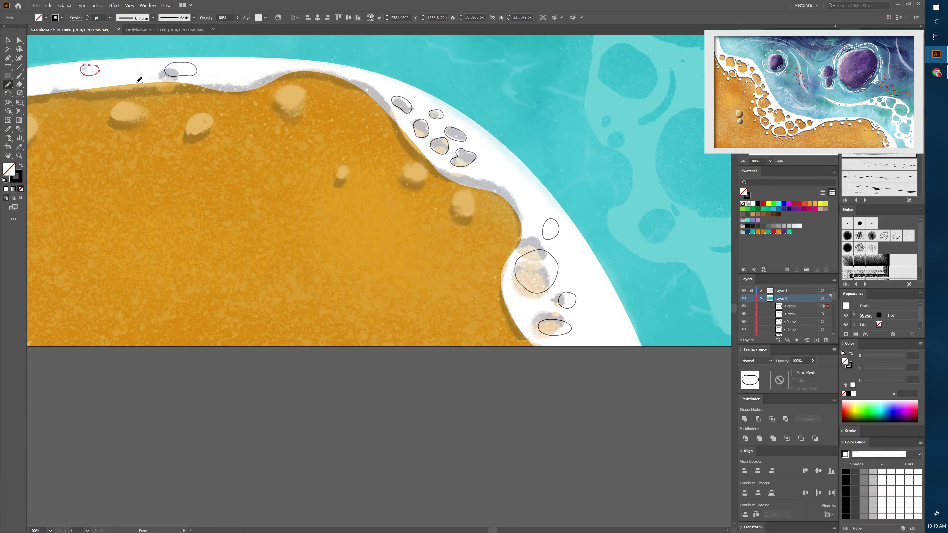
pyautogui.hscroll(-15, 412, 262)
pyautogui.scroll(3, 412, 262)
pyautogui.moveTo(412, 211)
pyautogui.mouseDown()
pyautogui.moveTo(423, 226)
pyautogui.moveTo(412, 212)
pyautogui.mouseUp()
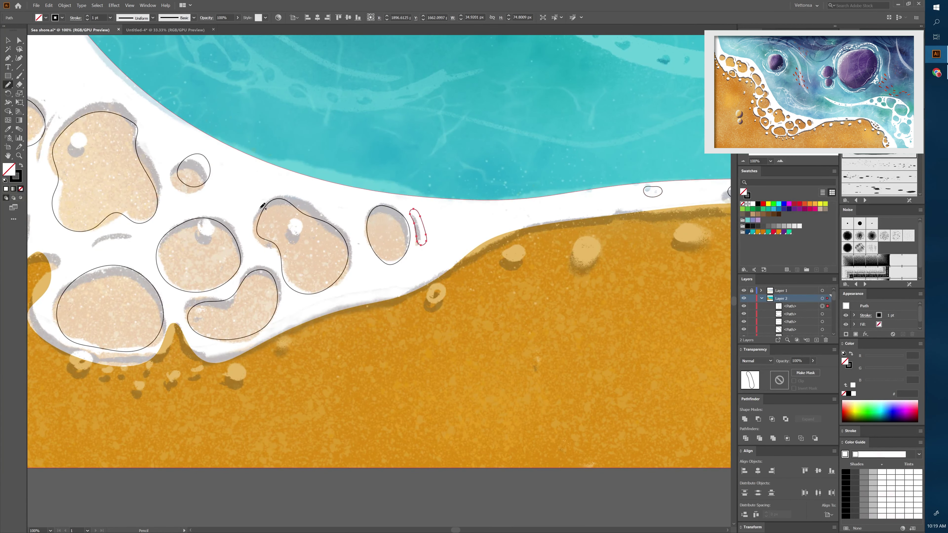
pyautogui.moveTo(445, 300); pyautogui.dragTo(440, 288)
pyautogui.moveTo(522, 242); pyautogui.dragTo(521, 244)
pyautogui.moveTo(587, 239); pyautogui.dragTo(587, 240)
pyautogui.moveTo(683, 228); pyautogui.dragTo(681, 230)
# Step: Outline the small pebbles below the foam and on the sand
pyautogui.hscroll(-15, 514, 338)
pyautogui.moveTo(509, 354); pyautogui.dragTo(510, 355)
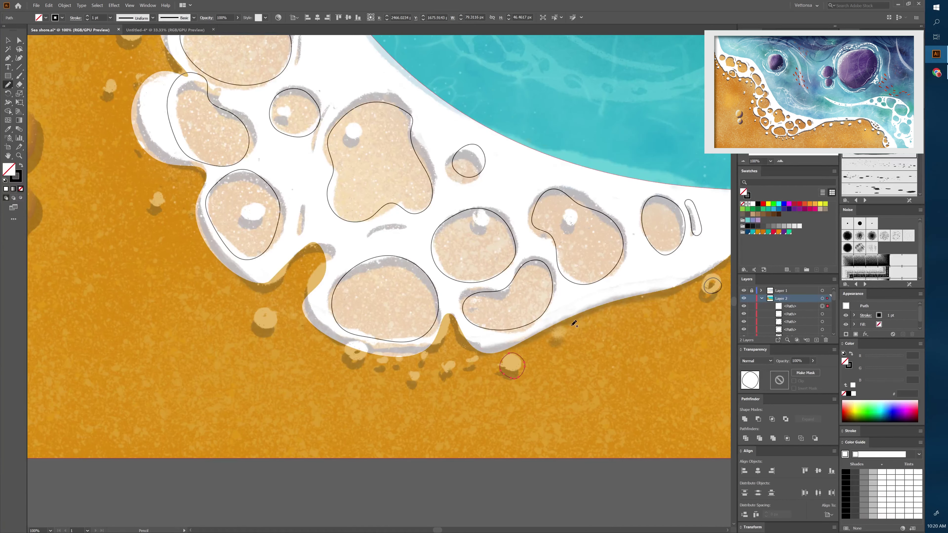
pyautogui.moveTo(560, 329); pyautogui.dragTo(561, 330)
pyautogui.moveTo(445, 361)
pyautogui.mouseDown()
pyautogui.moveTo(470, 357)
pyautogui.moveTo(423, 361)
pyautogui.moveTo(415, 375)
pyautogui.moveTo(399, 363)
pyautogui.mouseUp()
pyautogui.moveTo(378, 360); pyautogui.dragTo(347, 350)
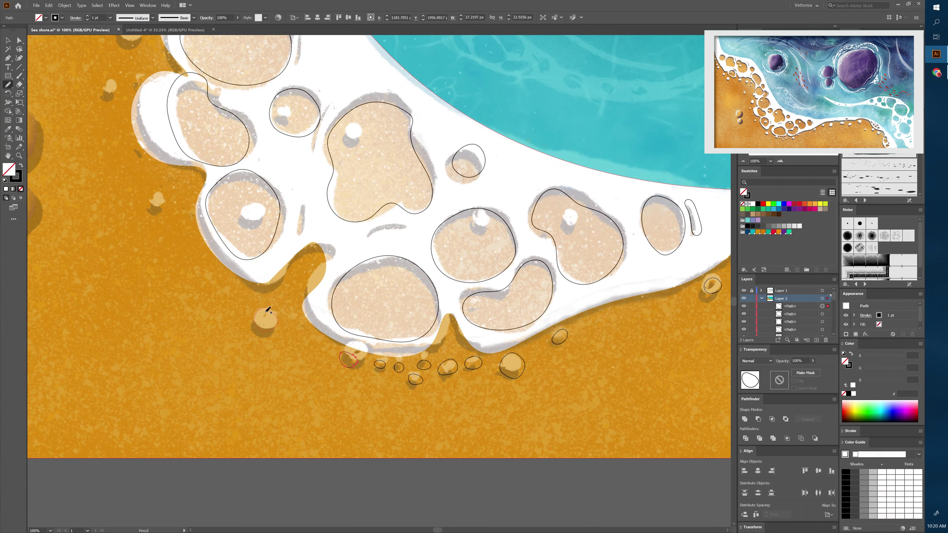
pyautogui.moveTo(264, 307); pyautogui.dragTo(266, 307)
pyautogui.moveTo(155, 186); pyautogui.dragTo(156, 186)
pyautogui.moveTo(130, 144); pyautogui.dragTo(132, 144)
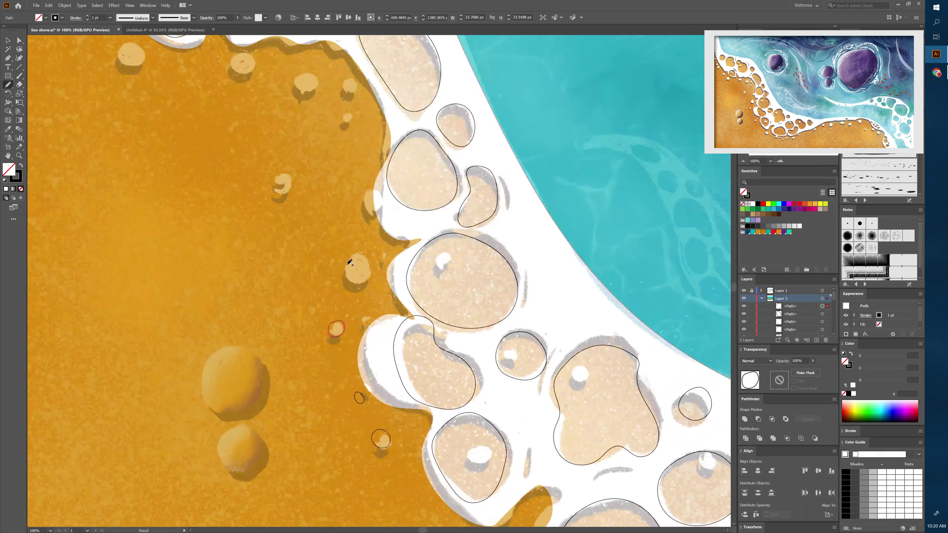
# Step: Outline pebbles along the sand edge and higher up on the sand
pyautogui.moveTo(358, 256); pyautogui.dragTo(359, 256)
pyautogui.moveTo(284, 176); pyautogui.dragTo(285, 176)
pyautogui.moveTo(360, 190); pyautogui.dragTo(361, 191)
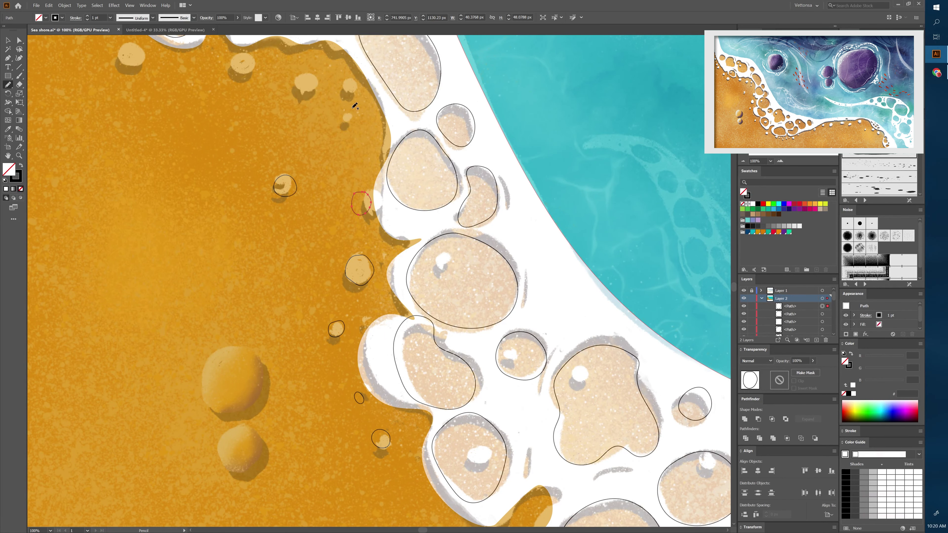
pyautogui.moveTo(350, 78); pyautogui.dragTo(350, 79)
pyautogui.moveTo(353, 112); pyautogui.dragTo(351, 111)
pyautogui.moveTo(304, 73); pyautogui.dragTo(305, 74)
pyautogui.moveTo(243, 54); pyautogui.dragTo(244, 55)
pyautogui.moveTo(129, 45); pyautogui.dragTo(130, 46)
# Step: Outline pebbles along the upper sand edge and bubble holes in the upper foam
pyautogui.scroll(10, 508, 136)
pyautogui.hscroll(-7, 678, 99)
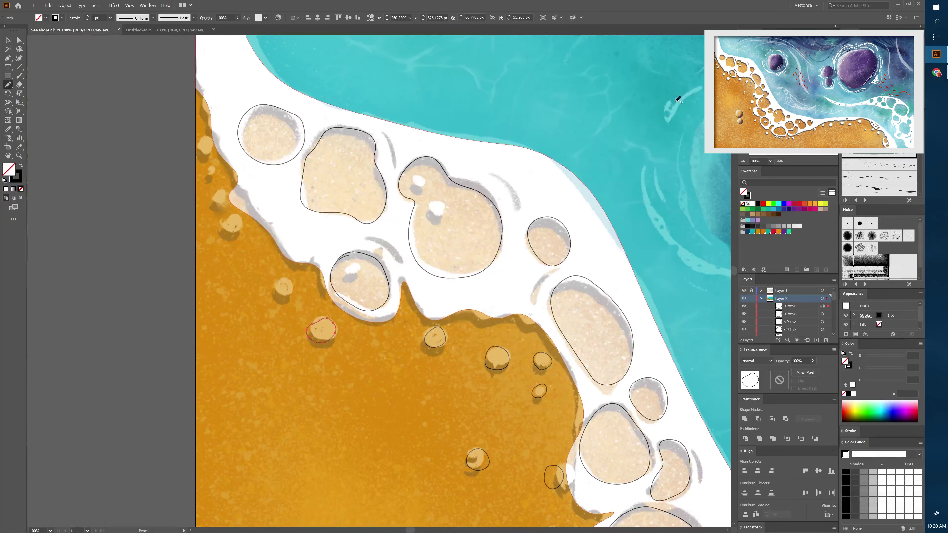
pyautogui.moveTo(301, 292); pyautogui.dragTo(298, 289)
pyautogui.moveTo(233, 212); pyautogui.dragTo(204, 137)
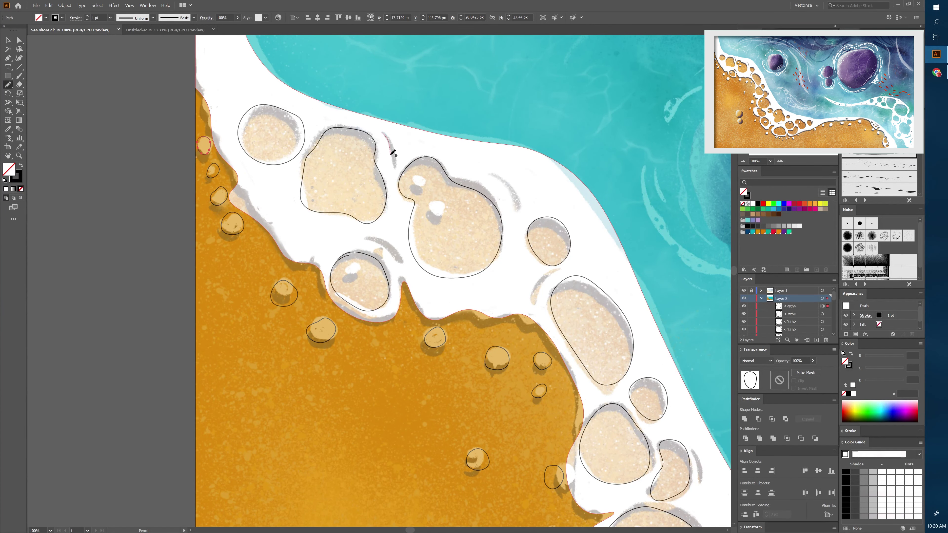
pyautogui.moveTo(393, 152); pyautogui.dragTo(382, 132)
pyautogui.moveTo(492, 174); pyautogui.dragTo(492, 175)
pyautogui.moveTo(364, 236)
pyautogui.mouseDown()
pyautogui.moveTo(391, 239)
pyautogui.moveTo(403, 261)
pyautogui.mouseUp()
# Step: Draw closed loops around the remaining foam bubbles on the strip, then zoom out
pyautogui.moveTo(533, 303); pyautogui.dragTo(564, 268)
pyautogui.moveTo(634, 369); pyautogui.dragTo(369, 160)
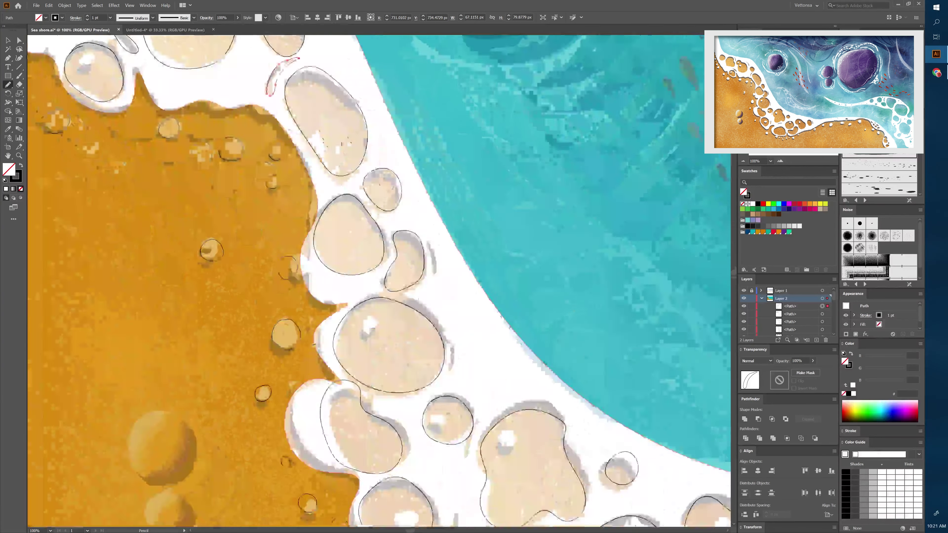
pyautogui.moveTo(361, 254); pyautogui.dragTo(359, 257)
pyautogui.moveTo(394, 325); pyautogui.dragTo(378, 372)
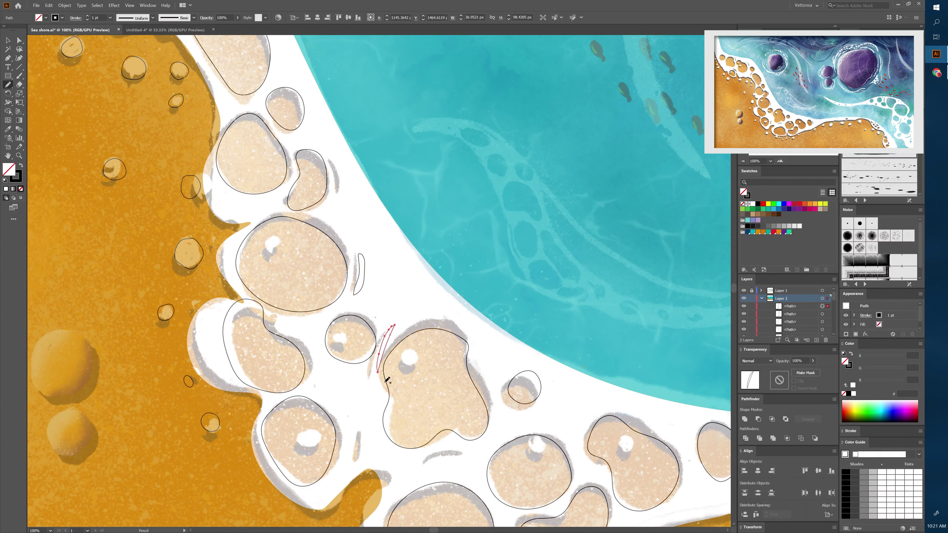
pyautogui.moveTo(356, 425); pyautogui.dragTo(358, 423)
pyautogui.moveTo(335, 392); pyautogui.dragTo(336, 394)
pyautogui.moveTo(421, 466)
pyautogui.mouseDown()
pyautogui.moveTo(451, 442)
pyautogui.moveTo(165, 410)
pyautogui.mouseUp()
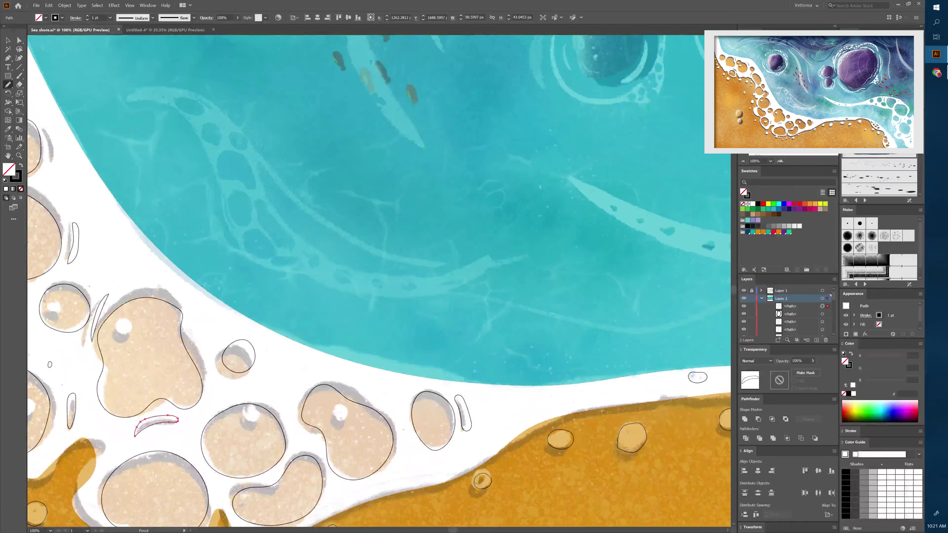
pyautogui.hotkey('ctrl', '-')
pyautogui.hotkey('ctrl', '-')
pyautogui.hotkey('ctrl', '-')
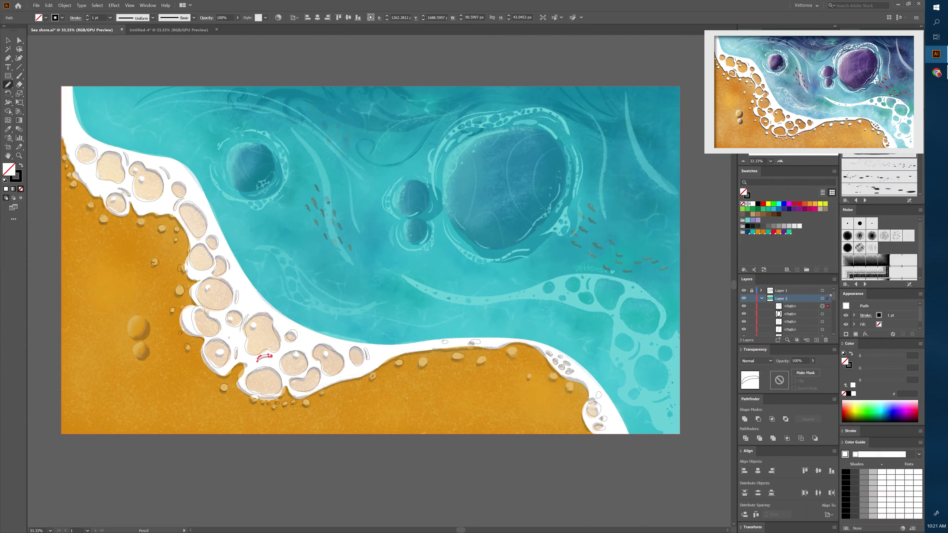
# Step: Subtract the traced bubble outlines from the white foam with Pathfinder Minus Front
pyautogui.scroll(-5, 787, 313)
pyautogui.press('v')
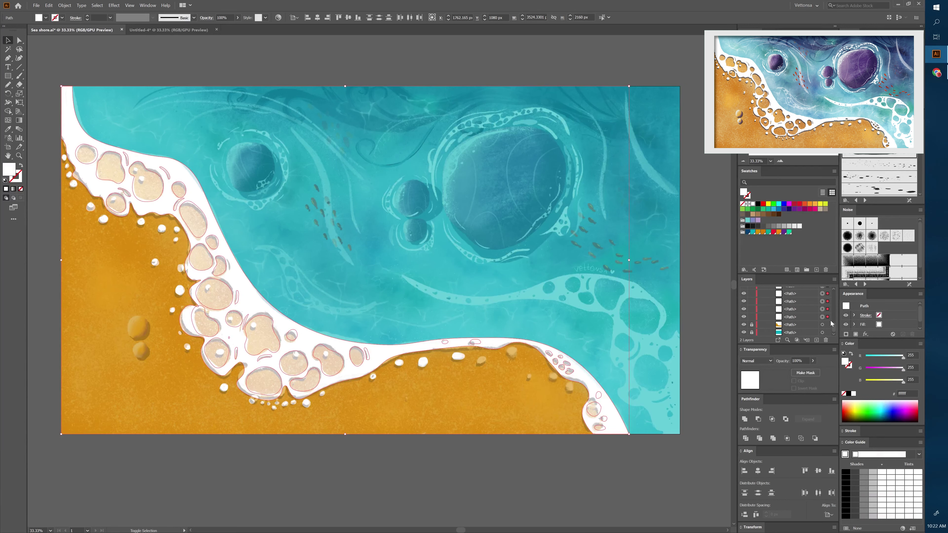
pyautogui.click(759, 420)
pyautogui.click(464, 392)
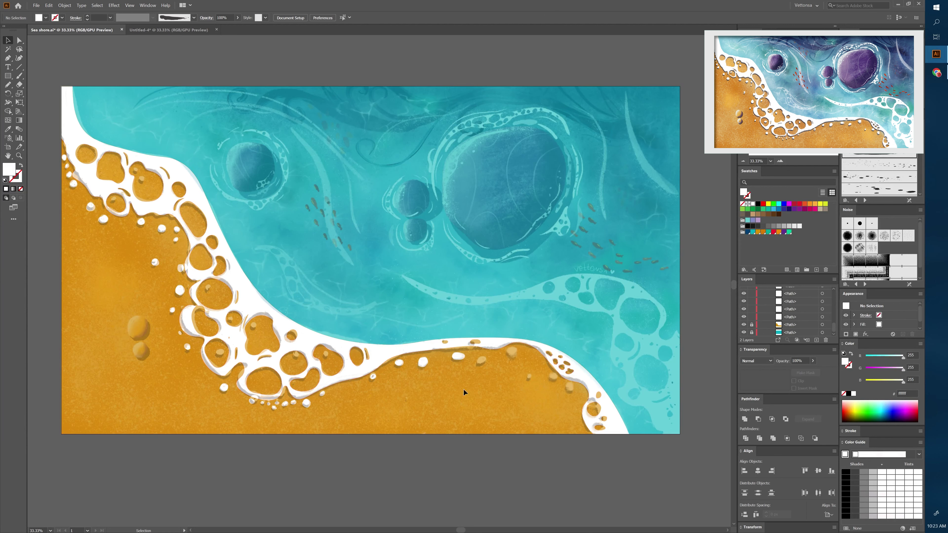
# Step: Pencil a white-filled foam strip curving across the right-hand water
pyautogui.press('n')
pyautogui.moveTo(479, 359); pyautogui.dragTo(483, 358)
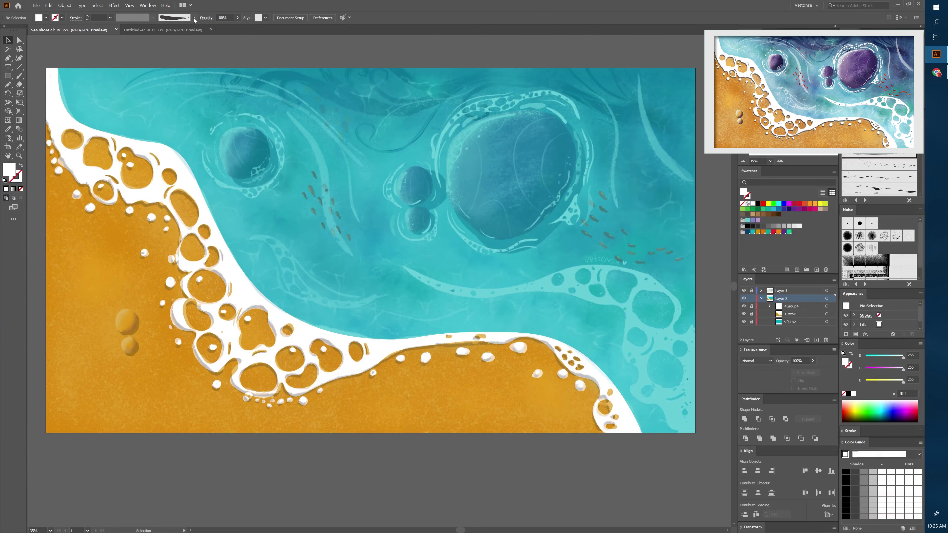
pyautogui.press('n')
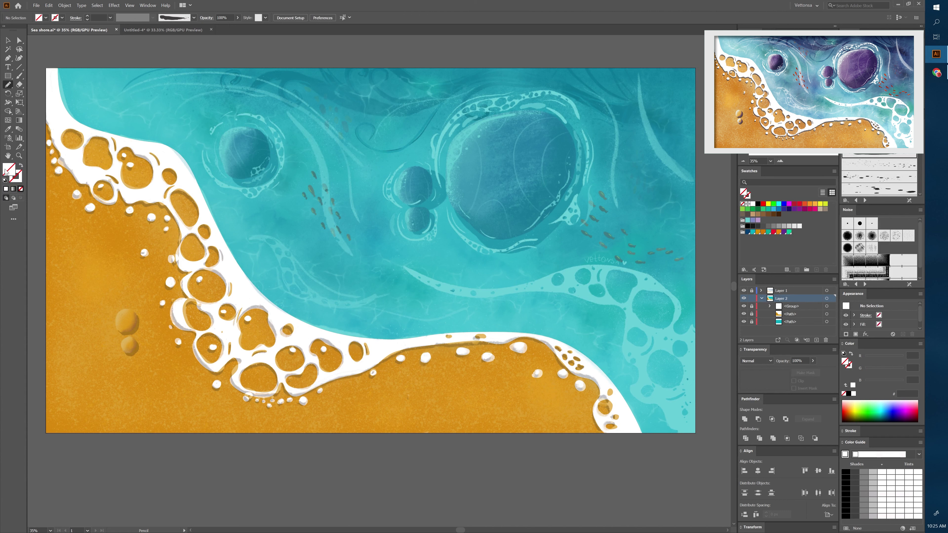
pyautogui.press('/')
pyautogui.click(753, 204)
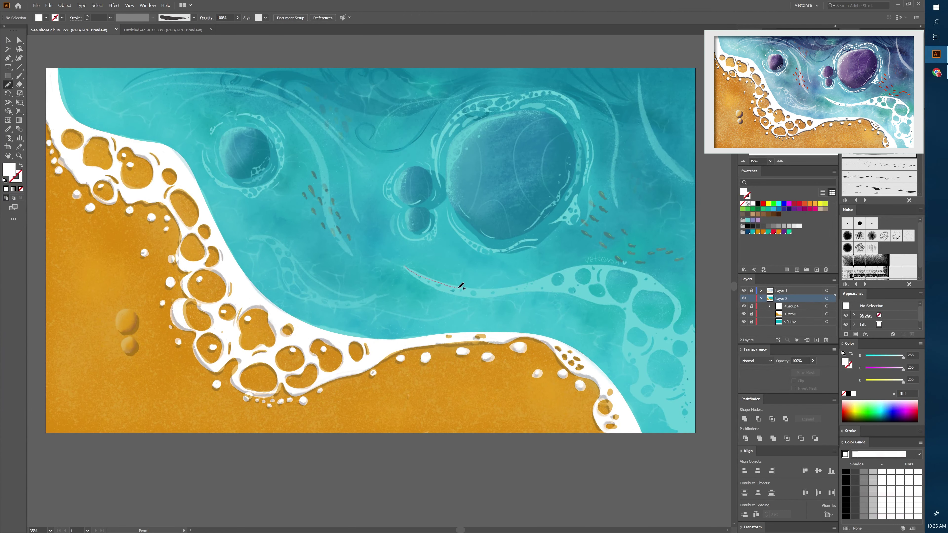
pyautogui.moveTo(461, 286); pyautogui.dragTo(545, 276)
pyautogui.moveTo(653, 275); pyautogui.dragTo(654, 276)
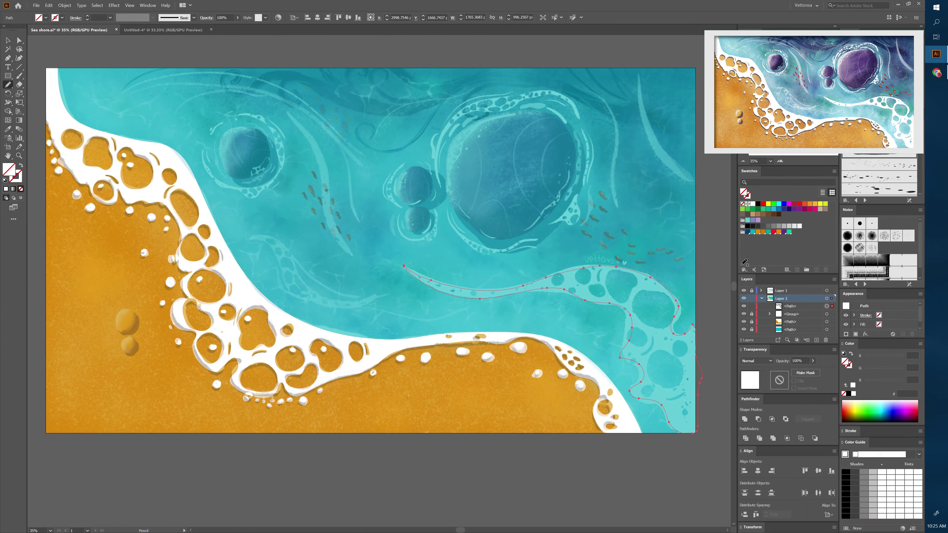
pyautogui.click(753, 203)
pyautogui.press('v')
pyautogui.hotkey('ctrl', 'shift', 'a')
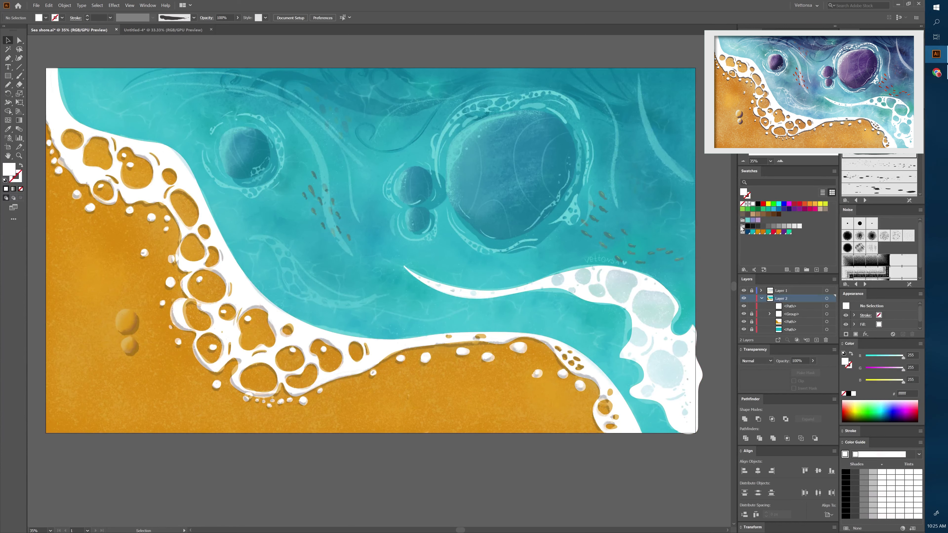
# Step: Outline a large bubble and two smaller ones in the new foam, filled red
pyautogui.press('n')
pyautogui.moveTo(648, 288)
pyautogui.mouseDown()
pyautogui.moveTo(673, 311)
pyautogui.moveTo(671, 289)
pyautogui.mouseUp()
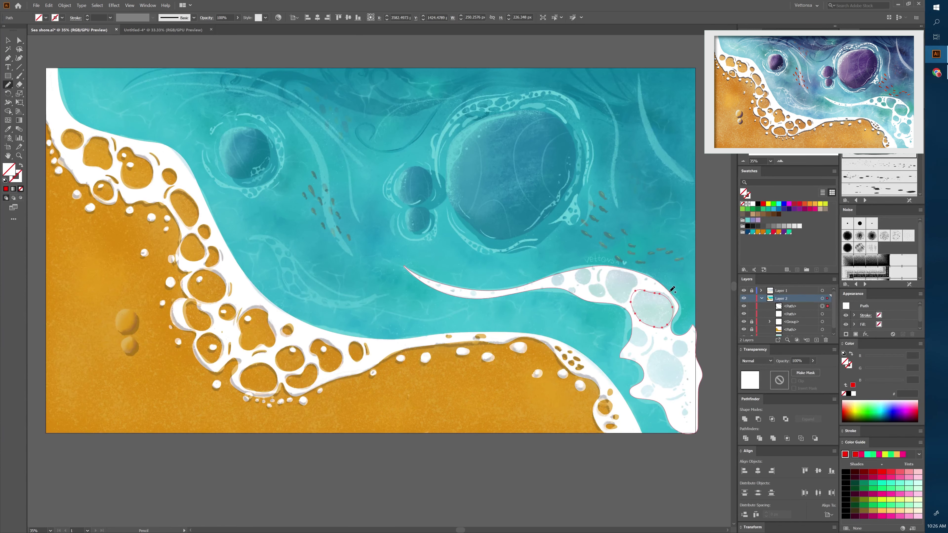
pyautogui.click(762, 205)
pyautogui.moveTo(613, 268)
pyautogui.mouseDown()
pyautogui.moveTo(604, 287)
pyautogui.moveTo(603, 268)
pyautogui.mouseUp()
pyautogui.moveTo(575, 283); pyautogui.dragTo(575, 287)
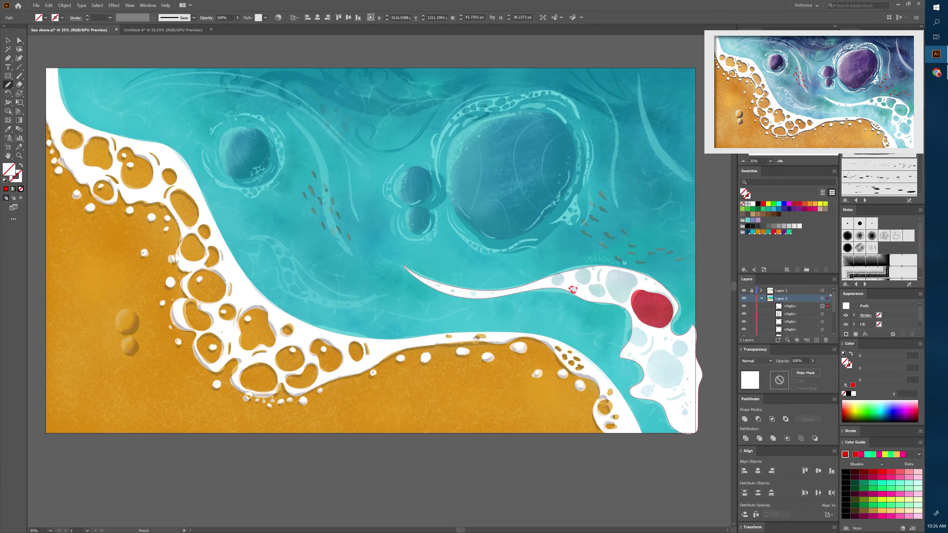
pyautogui.hotkey('ctrl', 'shift', 'a')
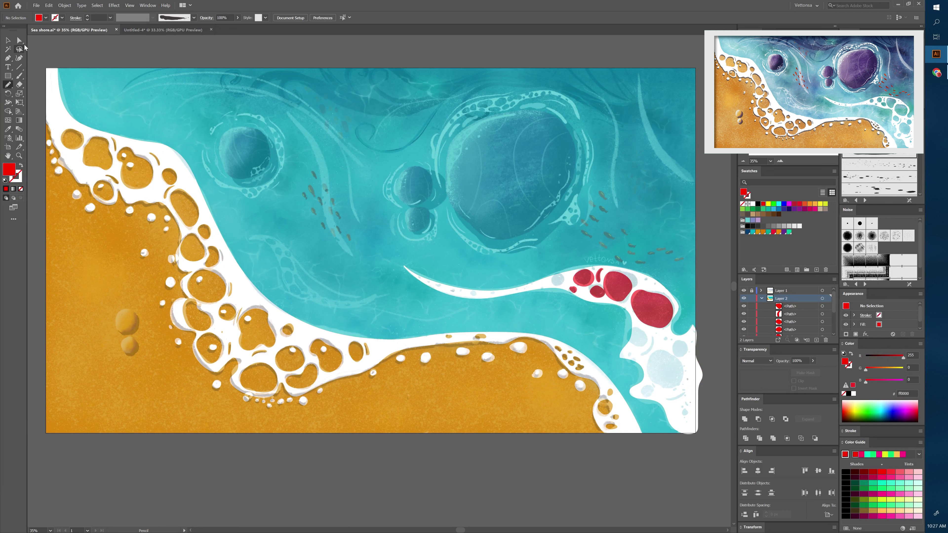
# Step: Reset to default colours and pencil small bubble loops across the foam strip and lower blob
pyautogui.click(45, 18)
pyautogui.press('Escape')
pyautogui.press('d')
pyautogui.moveTo(554, 277); pyautogui.dragTo(552, 280)
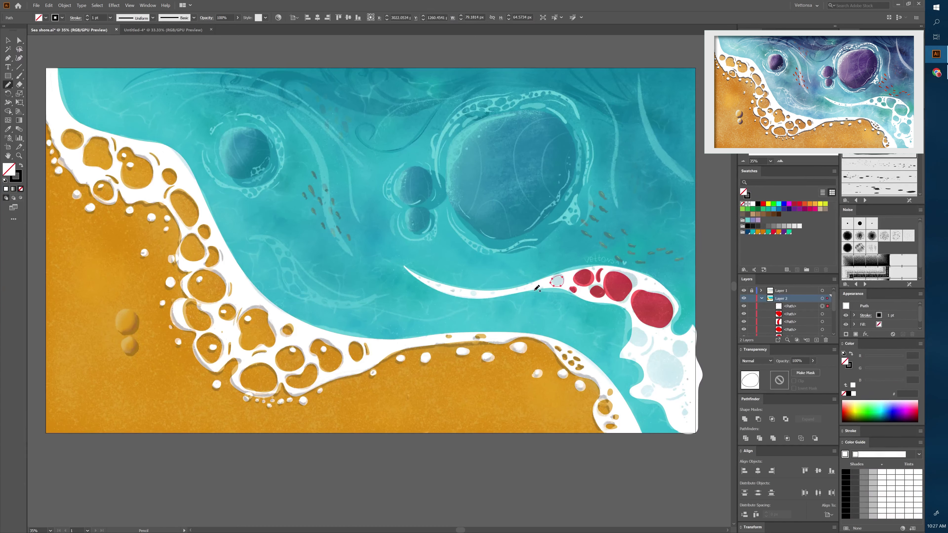
pyautogui.moveTo(651, 330); pyautogui.dragTo(648, 330)
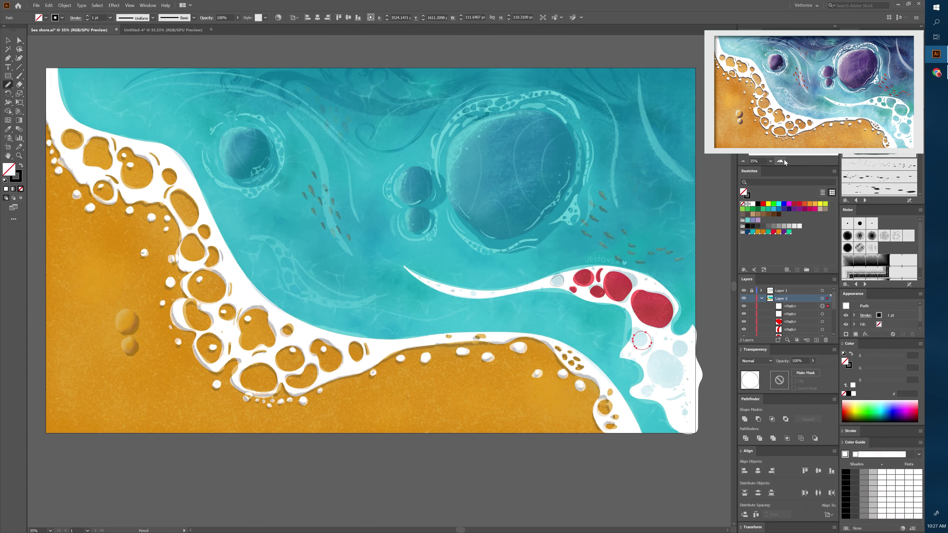
pyautogui.hotkey('ctrl', '+')
pyautogui.hotkey('ctrl', '+')
pyautogui.moveTo(519, 273)
pyautogui.mouseDown()
pyautogui.moveTo(486, 257)
pyautogui.moveTo(483, 233)
pyautogui.mouseUp()
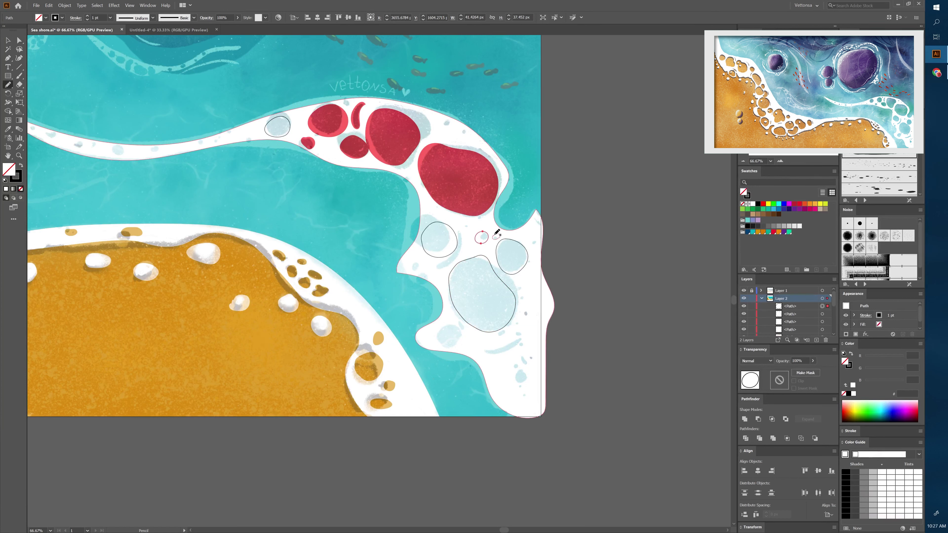
pyautogui.moveTo(504, 349); pyautogui.dragTo(520, 340)
pyautogui.moveTo(442, 328); pyautogui.dragTo(449, 324)
pyautogui.moveTo(417, 260); pyautogui.dragTo(417, 261)
pyautogui.moveTo(425, 274)
pyautogui.mouseDown()
pyautogui.moveTo(437, 267)
pyautogui.moveTo(418, 261)
pyautogui.mouseUp()
pyautogui.moveTo(435, 266); pyautogui.dragTo(468, 233)
pyautogui.moveTo(442, 124); pyautogui.dragTo(463, 130)
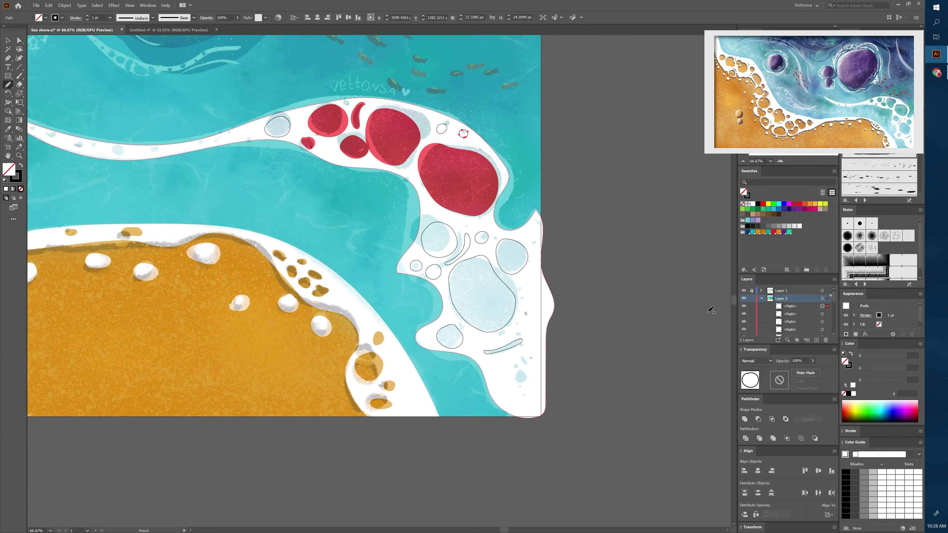
# Step: Redraw one circle as a smaller oval and add two more small bubble outlines
pyautogui.hotkey('ctrl', '=')
pyautogui.hotkey('ctrl', '=')
pyautogui.hotkey('ctrl', '=')
pyautogui.scroll(10, 570, 318)
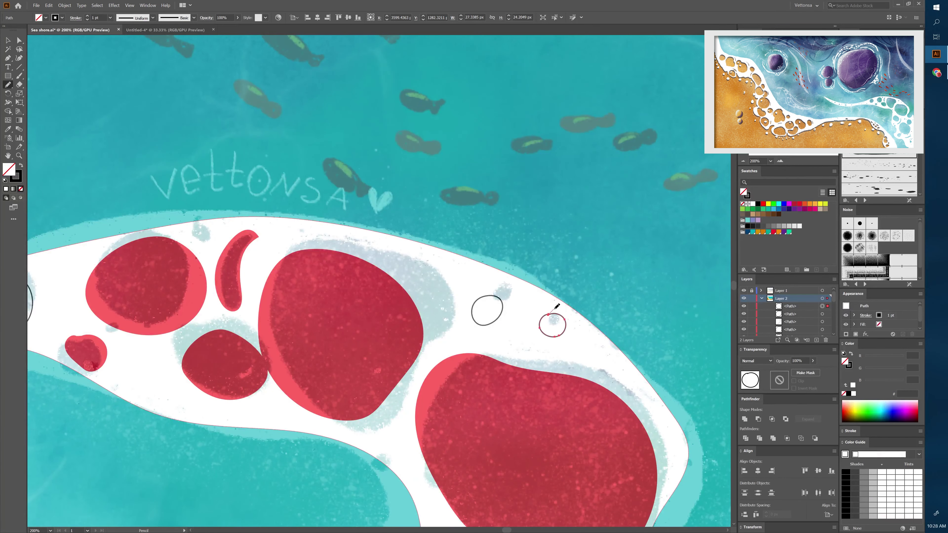
pyautogui.moveTo(551, 312); pyautogui.dragTo(549, 314)
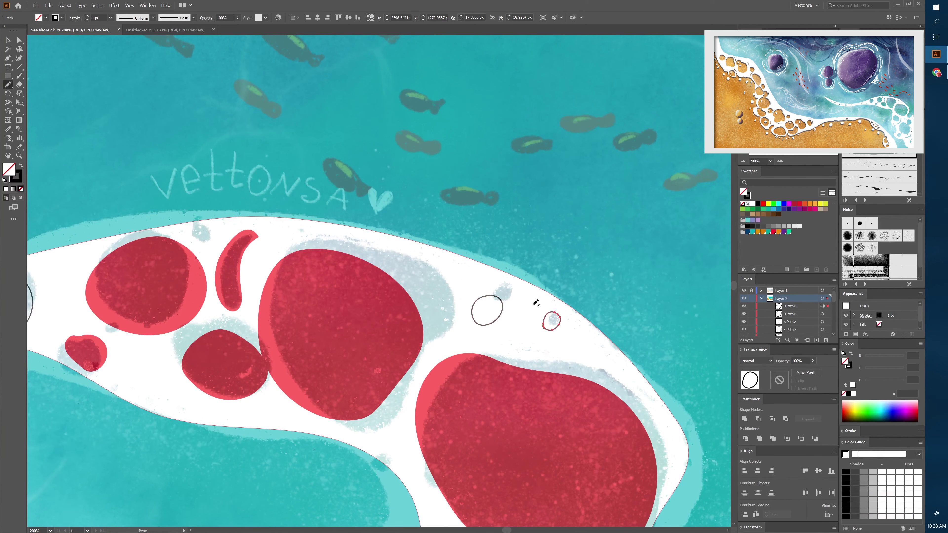
pyautogui.moveTo(437, 272); pyautogui.dragTo(437, 270)
pyautogui.moveTo(201, 226); pyautogui.dragTo(202, 226)
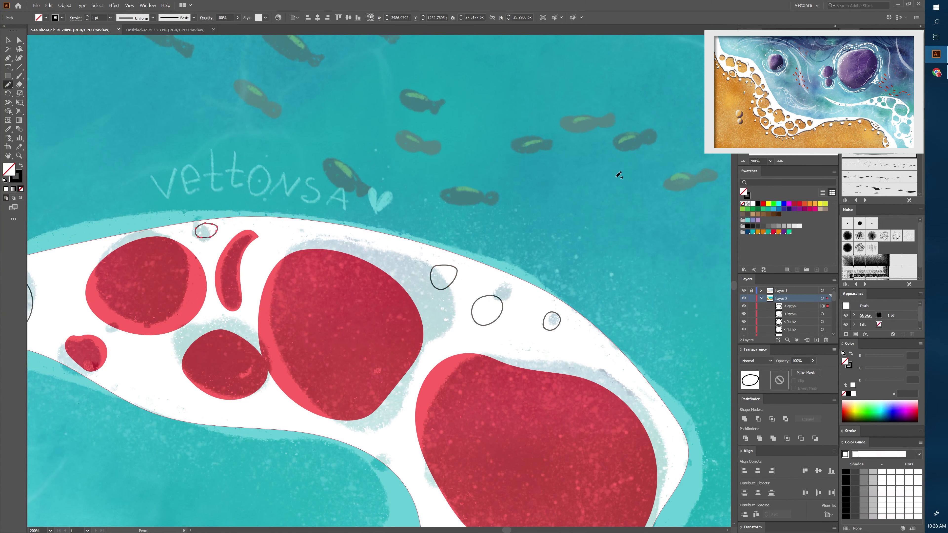
pyautogui.hotkey('ctrl', '=')
# Step: Pencil a row of small bubble loops along the thin foam strip to its tip
pyautogui.moveTo(590, 243); pyautogui.dragTo(549, 216)
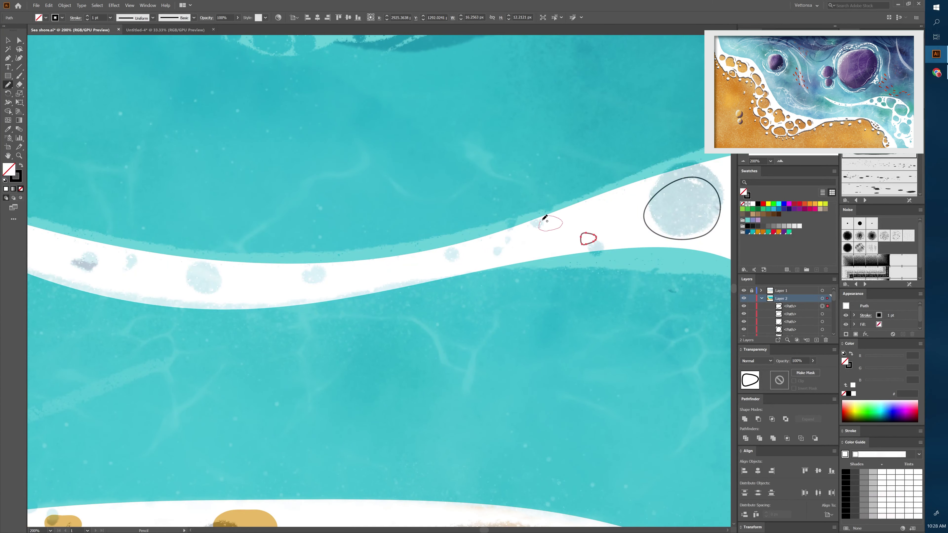
pyautogui.moveTo(501, 248)
pyautogui.mouseDown()
pyautogui.moveTo(512, 256)
pyautogui.moveTo(499, 248)
pyautogui.mouseUp()
pyautogui.moveTo(515, 234); pyautogui.dragTo(517, 230)
pyautogui.moveTo(447, 253); pyautogui.dragTo(448, 253)
pyautogui.moveTo(310, 269); pyautogui.dragTo(312, 268)
pyautogui.moveTo(203, 265)
pyautogui.mouseDown()
pyautogui.moveTo(201, 284)
pyautogui.moveTo(202, 266)
pyautogui.moveTo(574, 324)
pyautogui.mouseUp()
pyautogui.moveTo(497, 309); pyautogui.dragTo(465, 298)
pyautogui.moveTo(390, 275); pyautogui.dragTo(388, 274)
pyautogui.moveTo(325, 254); pyautogui.dragTo(330, 255)
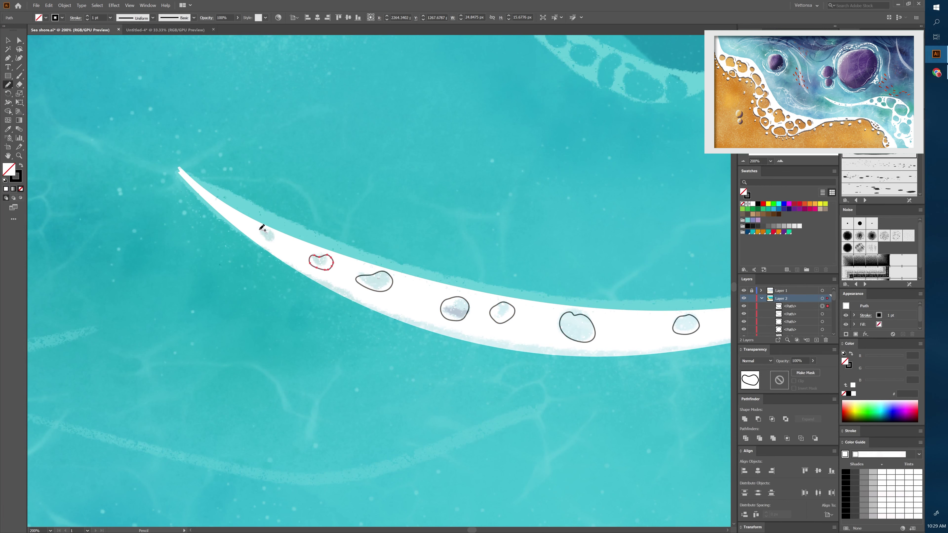
pyautogui.moveTo(263, 226); pyautogui.dragTo(264, 226)
# Step: Outline small bubbles across the right foam blob and the lower foam
pyautogui.moveTo(556, 160); pyautogui.dragTo(546, 165)
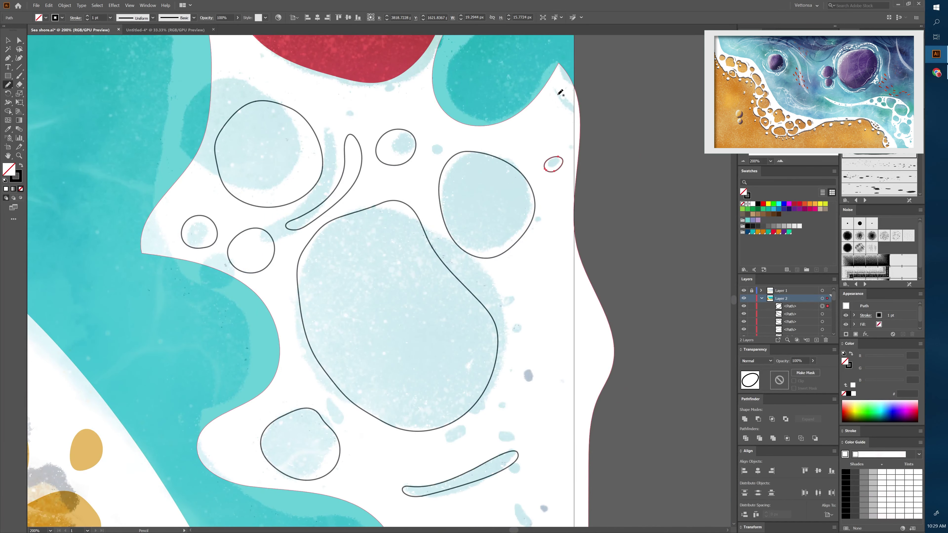
pyautogui.moveTo(560, 90); pyautogui.dragTo(559, 92)
pyautogui.moveTo(435, 143); pyautogui.dragTo(435, 143)
pyautogui.moveTo(350, 105); pyautogui.dragTo(349, 106)
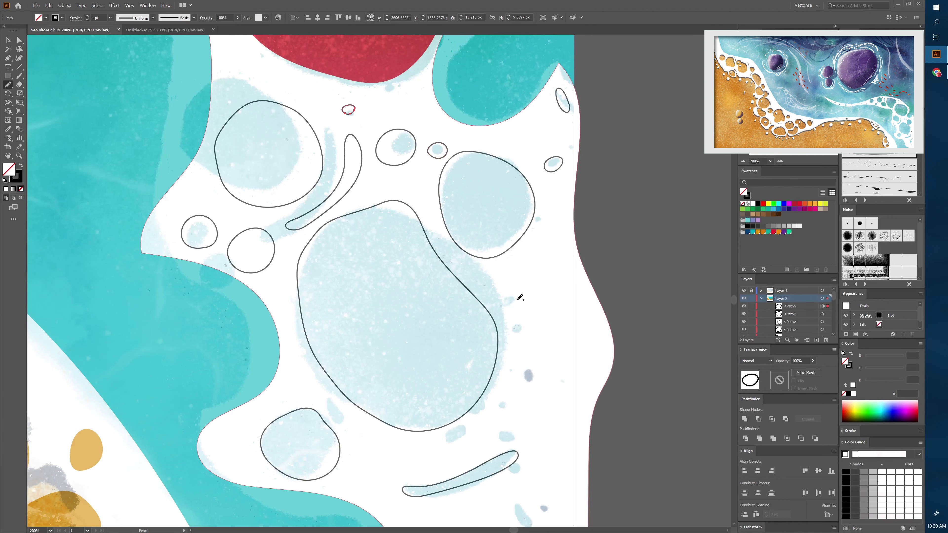
pyautogui.moveTo(521, 304); pyautogui.dragTo(530, 326)
pyautogui.moveTo(527, 365); pyautogui.dragTo(528, 366)
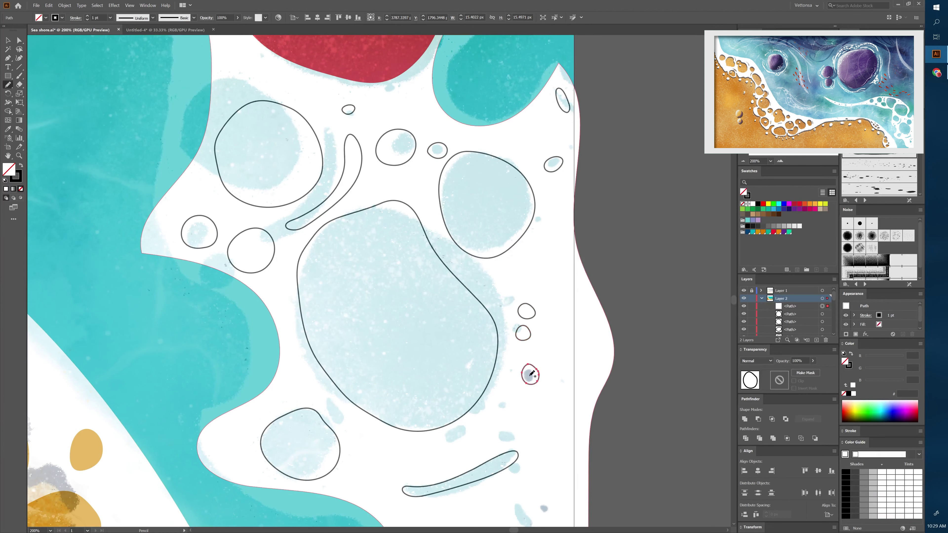
pyautogui.moveTo(504, 420); pyautogui.dragTo(455, 429)
pyautogui.moveTo(325, 401)
pyautogui.mouseDown()
pyautogui.moveTo(343, 415)
pyautogui.moveTo(341, 427)
pyautogui.mouseUp()
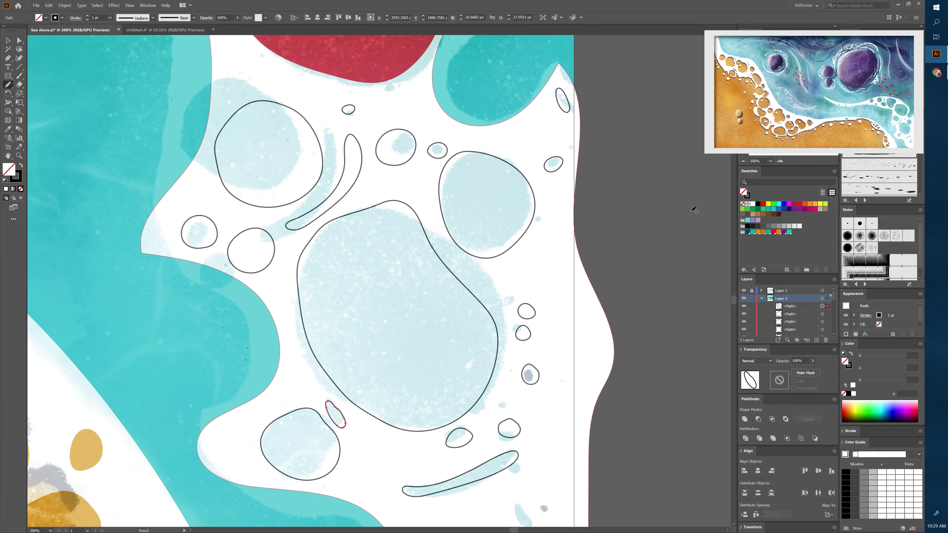
# Step: Add a few tiny bubble outlines near the foam's lower edge
pyautogui.scroll(-10, 410, 261)
pyautogui.hscroll(4, 411, 261)
pyautogui.moveTo(416, 248); pyautogui.dragTo(451, 248)
pyautogui.moveTo(401, 269); pyautogui.dragTo(400, 269)
pyautogui.moveTo(425, 286)
pyautogui.mouseDown()
pyautogui.moveTo(434, 303)
pyautogui.moveTo(425, 287)
pyautogui.mouseUp()
pyautogui.moveTo(416, 332); pyautogui.dragTo(417, 332)
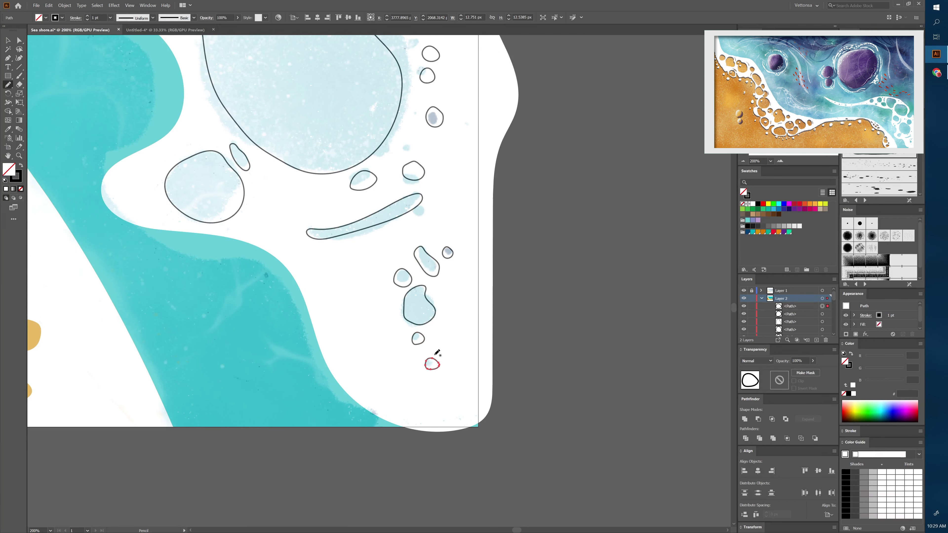
pyautogui.hotkey('ctrl', '-')
pyautogui.hotkey('ctrl', '-')
pyautogui.hotkey('ctrl', '-')
pyautogui.scroll(-2, 373, 279)
pyautogui.hscroll(1, 373, 280)
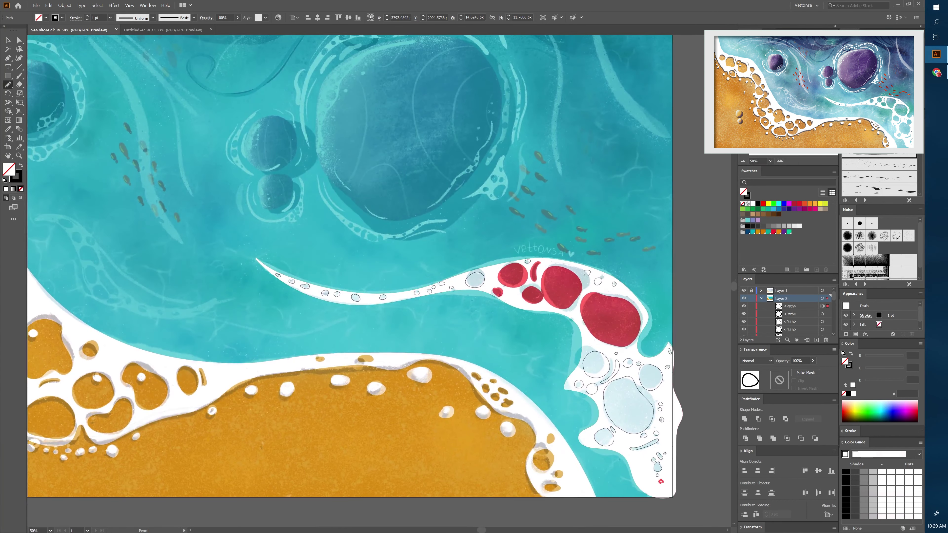
# Step: Fill the bubble paths red, select them with the foam, and apply Pathfinder Minus Front
pyautogui.press('v')
pyautogui.moveTo(692, 510); pyautogui.dragTo(546, 318)
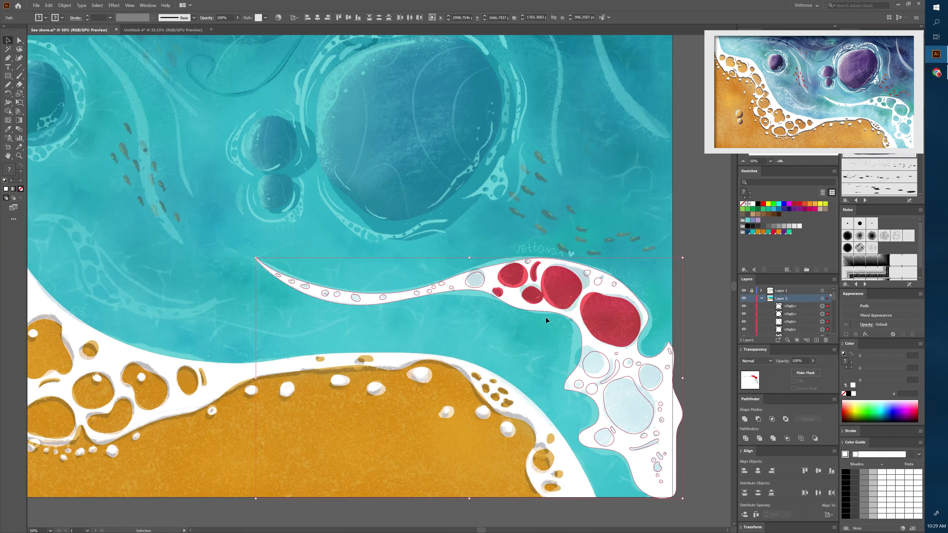
pyautogui.click(763, 204)
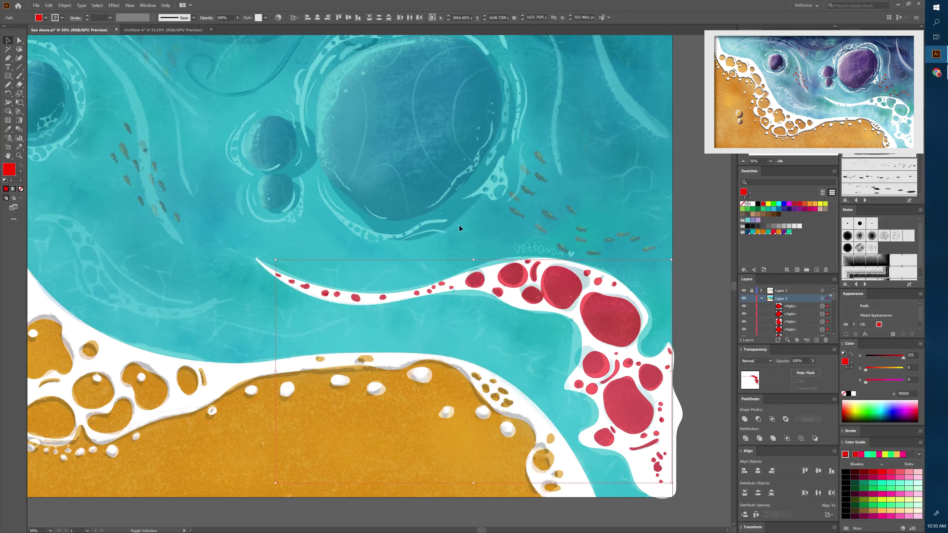
pyautogui.hotkey('ctrl', 'a')
pyautogui.click(757, 419)
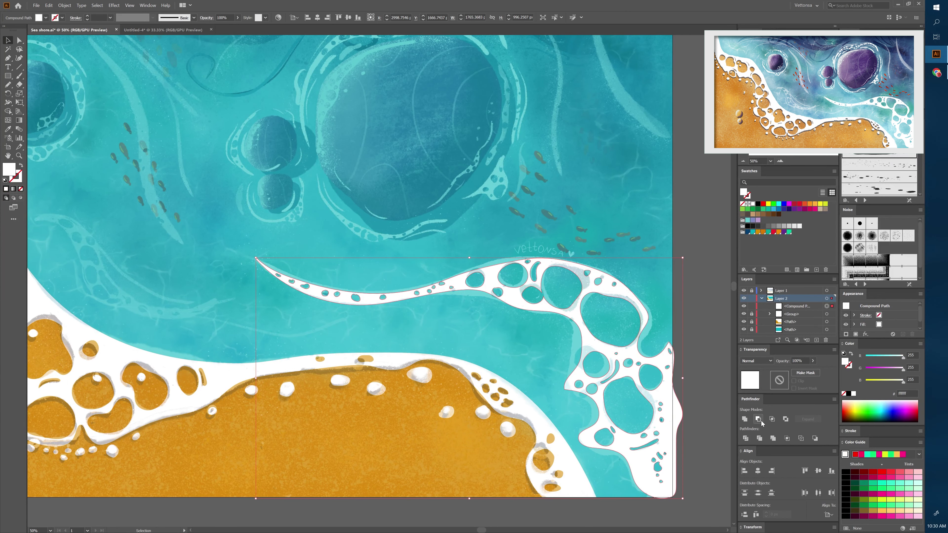
pyautogui.click(710, 296)
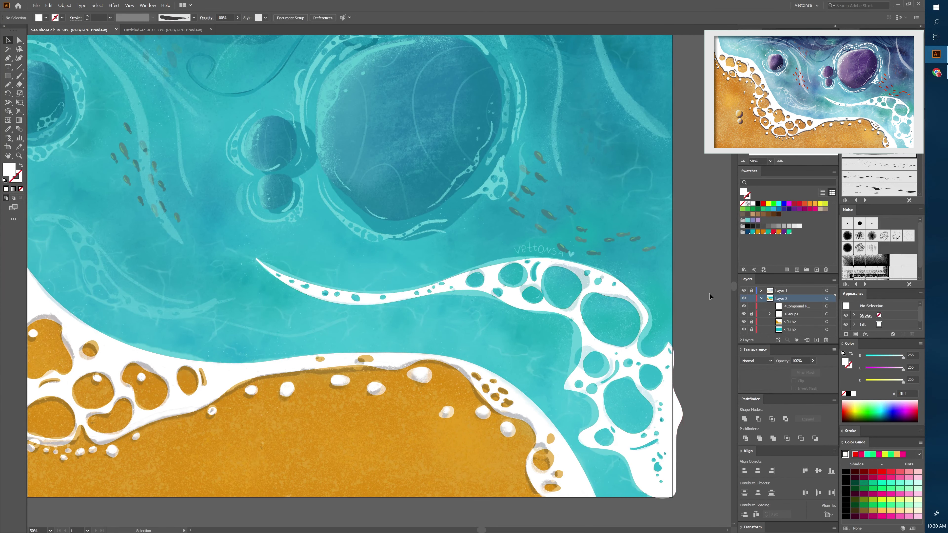
pyautogui.click(621, 297)
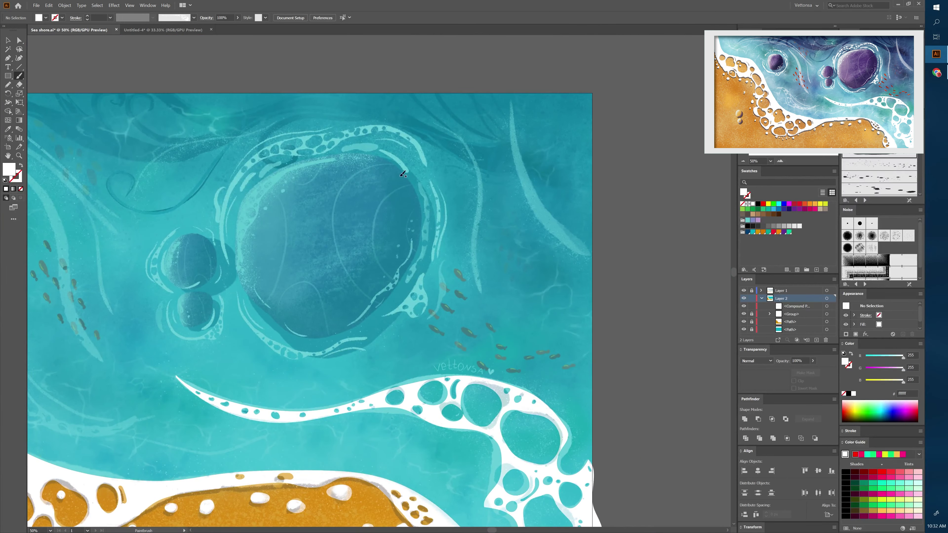
# Step: Pencil a white-filled strip along the rock's edge with bubble circles down its length
pyautogui.press('v')
pyautogui.press('n')
pyautogui.moveTo(428, 187); pyautogui.dragTo(429, 209)
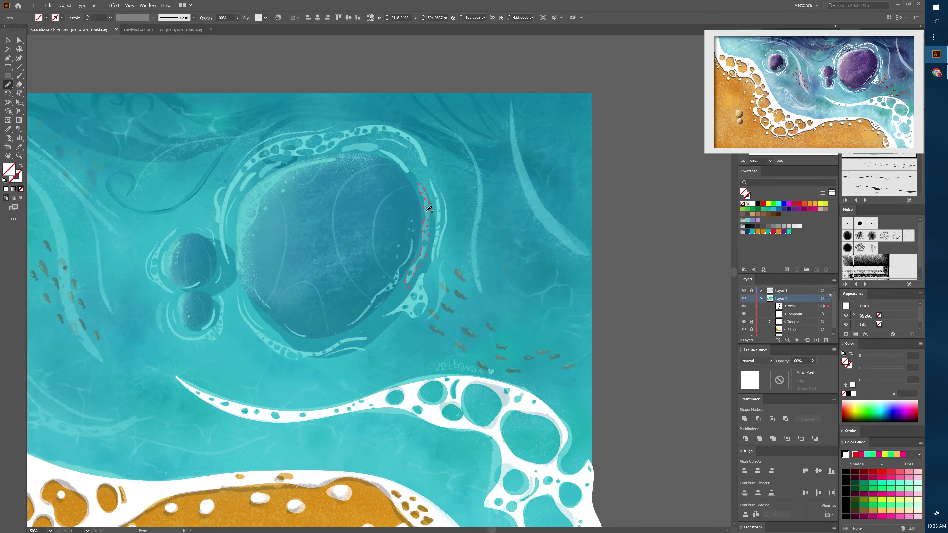
pyautogui.click(753, 204)
pyautogui.hotkey('ctrl', '+')
pyautogui.hotkey('ctrl', '+')
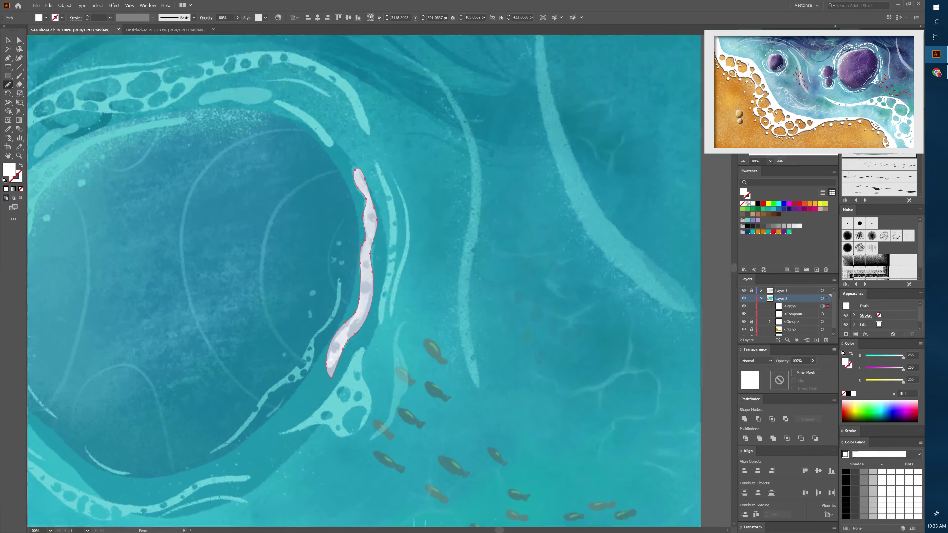
pyautogui.hotkey('ctrl', '+')
pyautogui.hotkey('ctrl', '+')
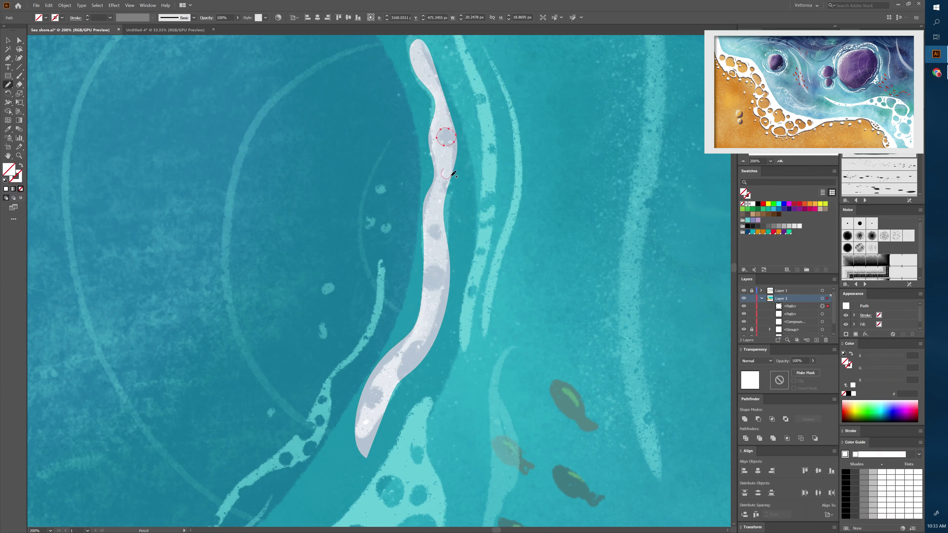
pyautogui.moveTo(432, 208); pyautogui.dragTo(429, 215)
pyautogui.moveTo(433, 269)
pyautogui.mouseDown()
pyautogui.moveTo(436, 324)
pyautogui.moveTo(403, 356)
pyautogui.moveTo(410, 347)
pyautogui.mouseUp()
pyautogui.moveTo(378, 412); pyautogui.dragTo(376, 412)
# Step: Select the strip with its circles and punch them out as holes
pyautogui.press('v')
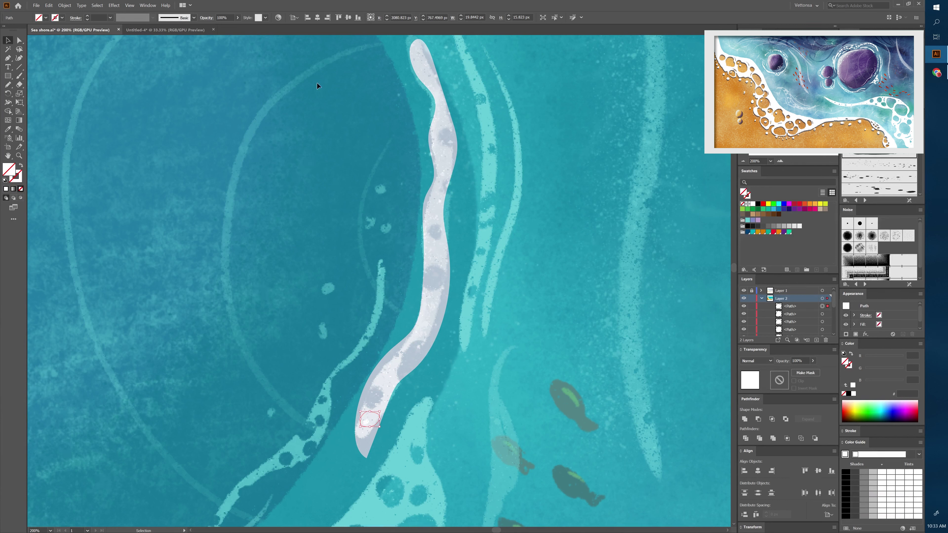
pyautogui.moveTo(317, 84); pyautogui.dragTo(501, 424)
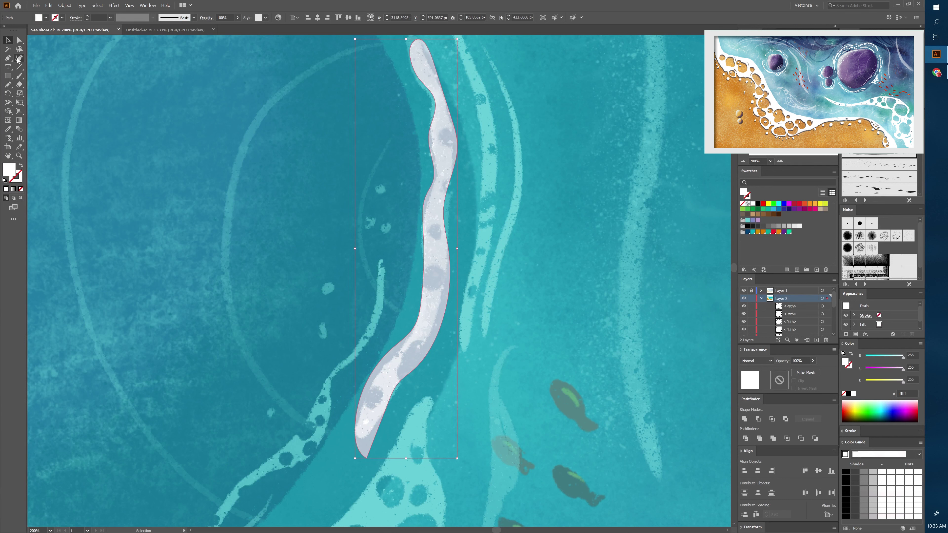
pyautogui.click(435, 214)
pyautogui.press('a')
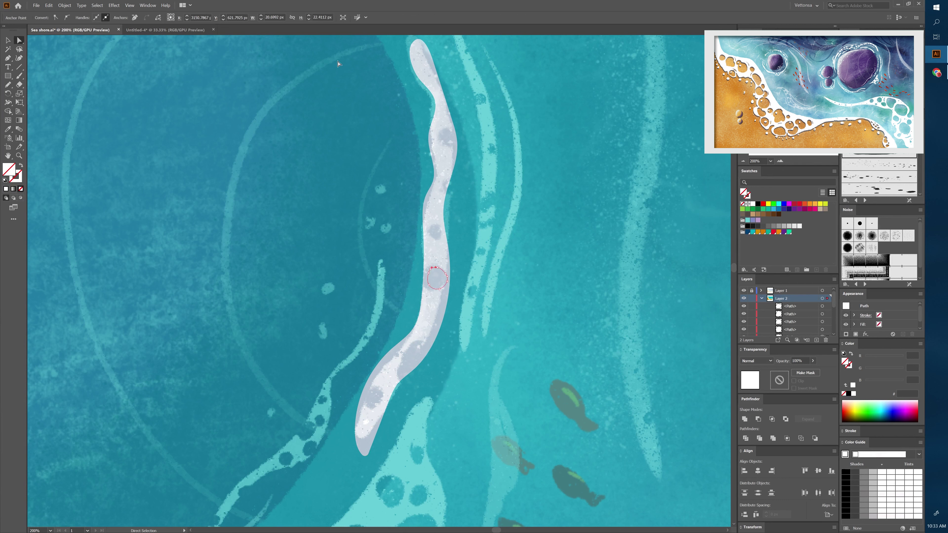
pyautogui.hotkey('ctrl', 'a')
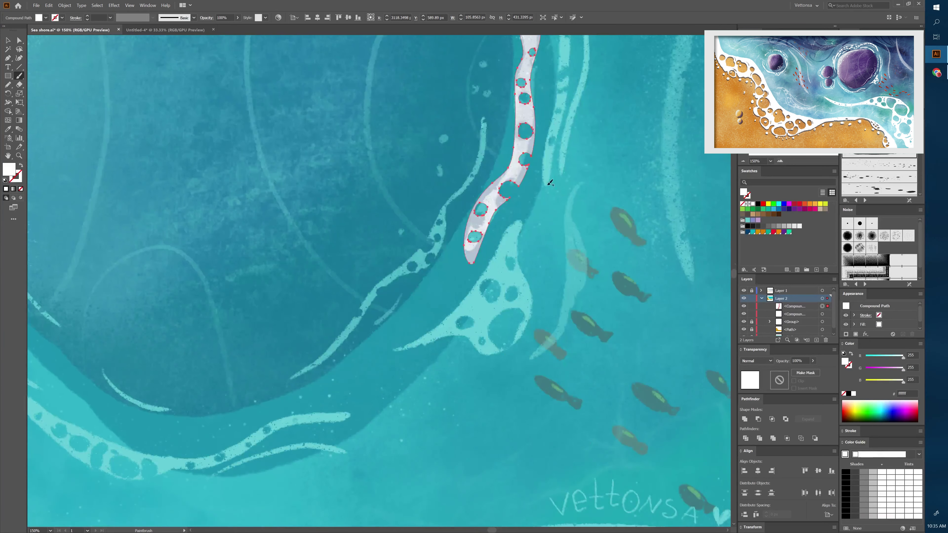
pyautogui.press('v')
pyautogui.click(516, 219)
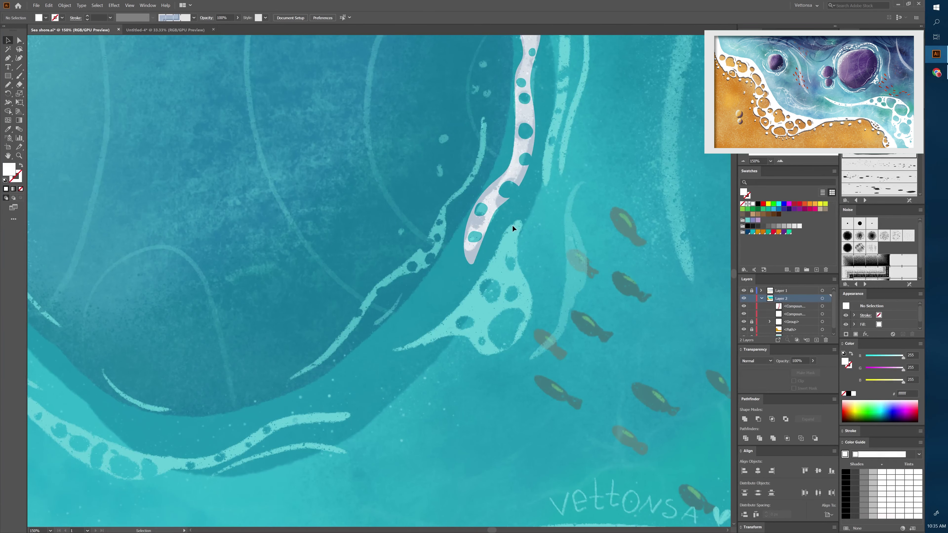
# Step: Trace the pale cyan patch outline and pencil three oval bubbles inside it
pyautogui.press('n')
pyautogui.moveTo(490, 266); pyautogui.dragTo(424, 341)
pyautogui.moveTo(517, 220); pyautogui.dragTo(518, 221)
pyautogui.moveTo(512, 256); pyautogui.dragTo(499, 277)
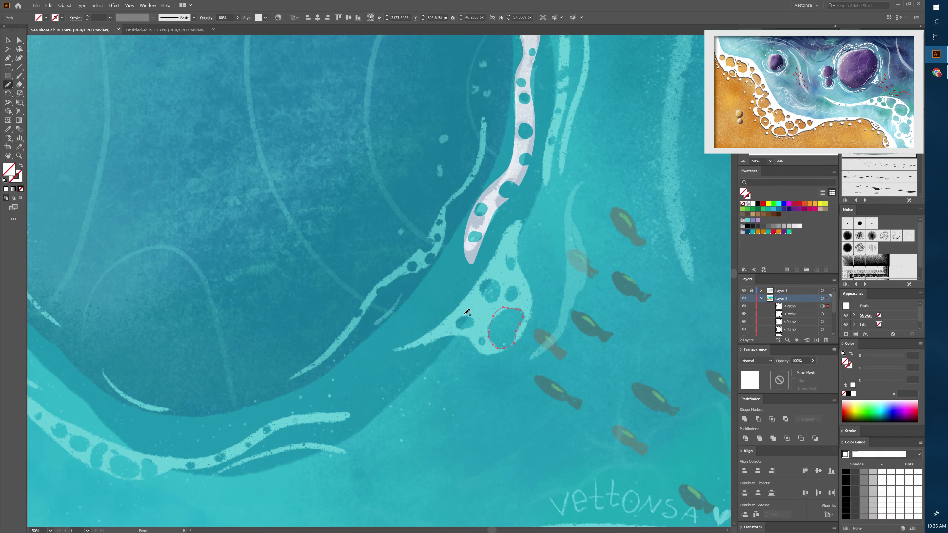
pyautogui.moveTo(466, 314); pyautogui.dragTo(479, 337)
pyautogui.moveTo(487, 119); pyautogui.dragTo(488, 139)
# Step: Select the patch and ovals, apply Minus Front, and fill the holed patch white
pyautogui.press('v')
pyautogui.moveTo(575, 342); pyautogui.dragTo(484, 206)
pyautogui.keyDown('shift'); pyautogui.click(484, 207); pyautogui.keyUp('shift')
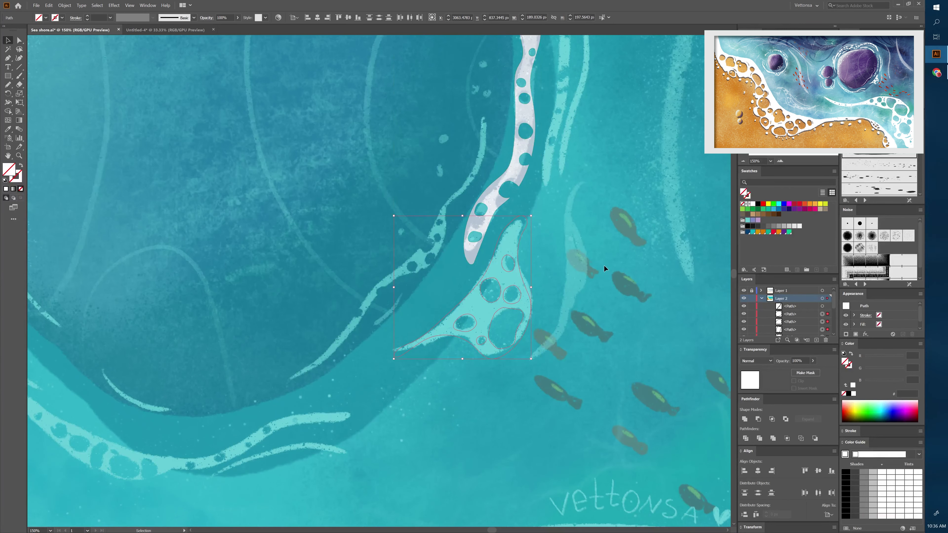
pyautogui.click(752, 204)
pyautogui.click(758, 419)
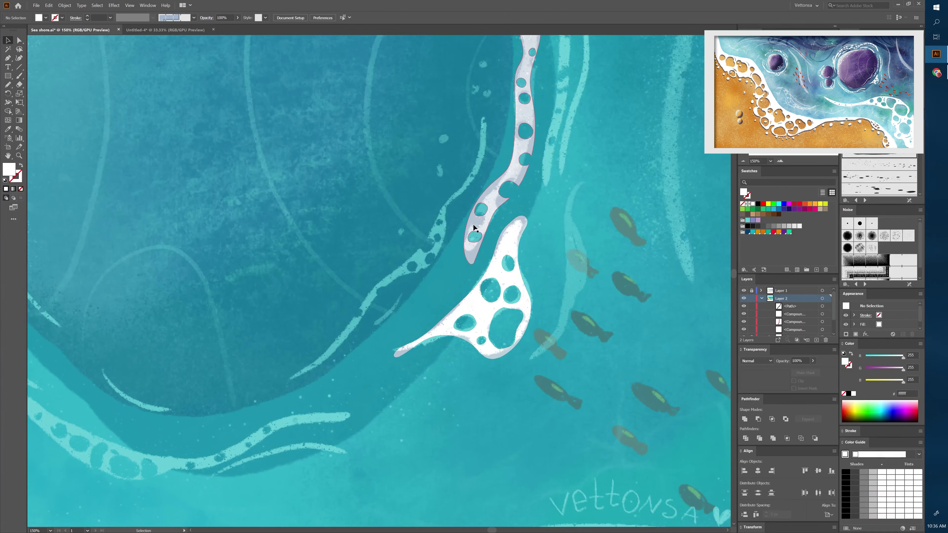
pyautogui.click(406, 302)
# Step: Lock the three finished foam shapes in Layers and select the long strand's path
pyautogui.moveTo(751, 322); pyautogui.dragTo(752, 329)
pyautogui.click(752, 314)
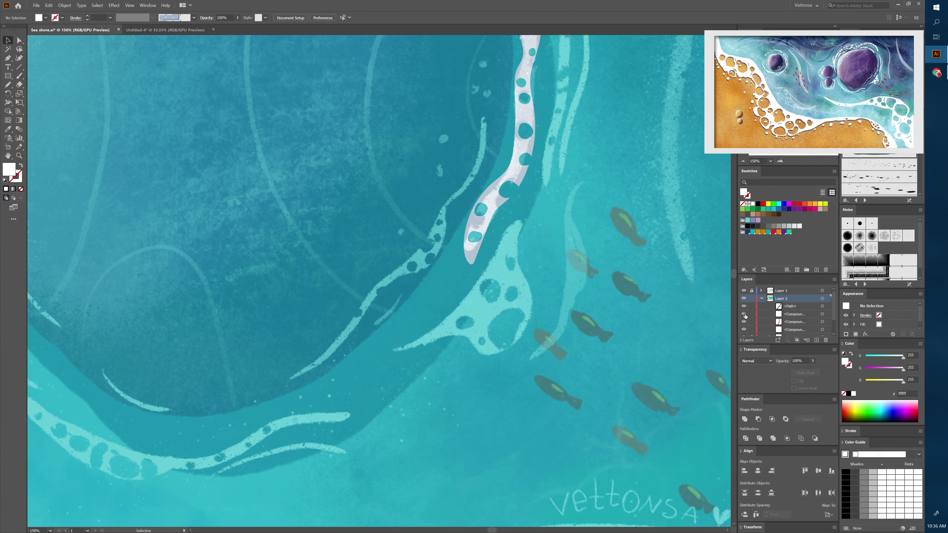
pyautogui.click(751, 330)
pyautogui.click(828, 307)
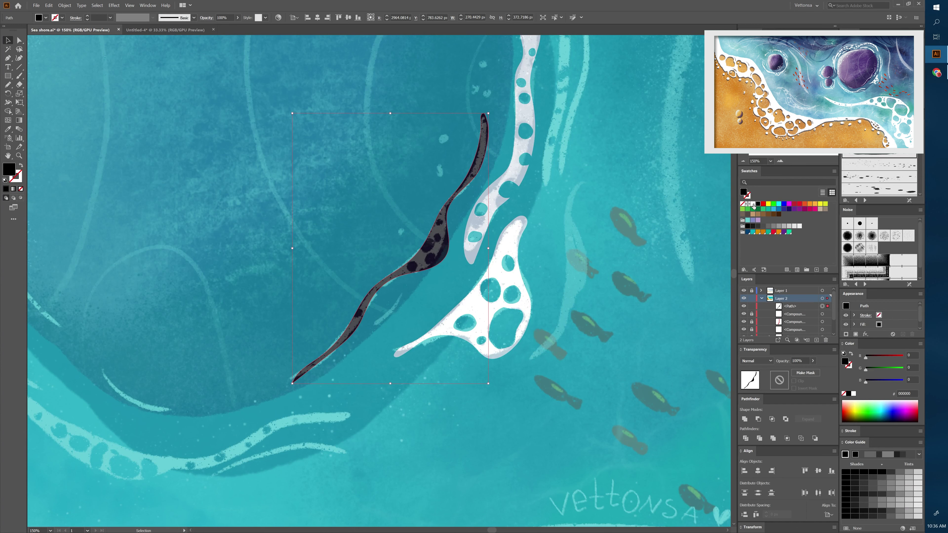
# Step: Pencil unfilled bubble circles over the dots along the long strand
pyautogui.press('n')
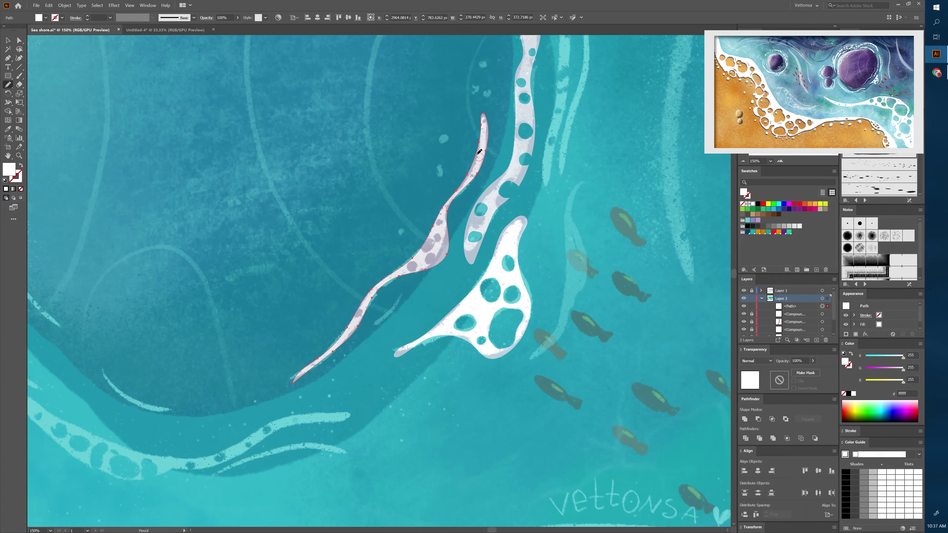
pyautogui.hotkey('ctrl', '+')
pyautogui.hotkey('ctrl', '+')
pyautogui.hotkey('ctrl', '+')
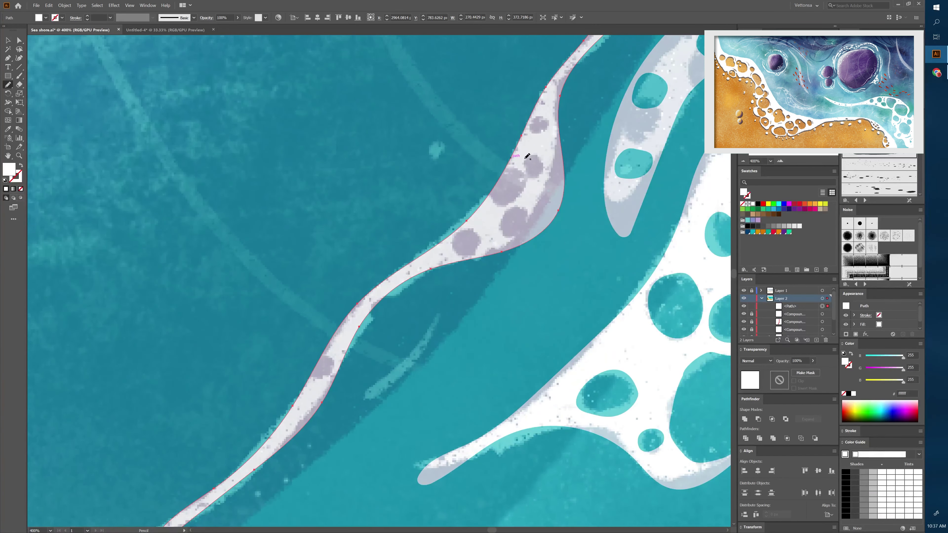
pyautogui.press('/')
pyautogui.moveTo(536, 117); pyautogui.dragTo(540, 117)
pyautogui.moveTo(509, 167); pyautogui.dragTo(513, 197)
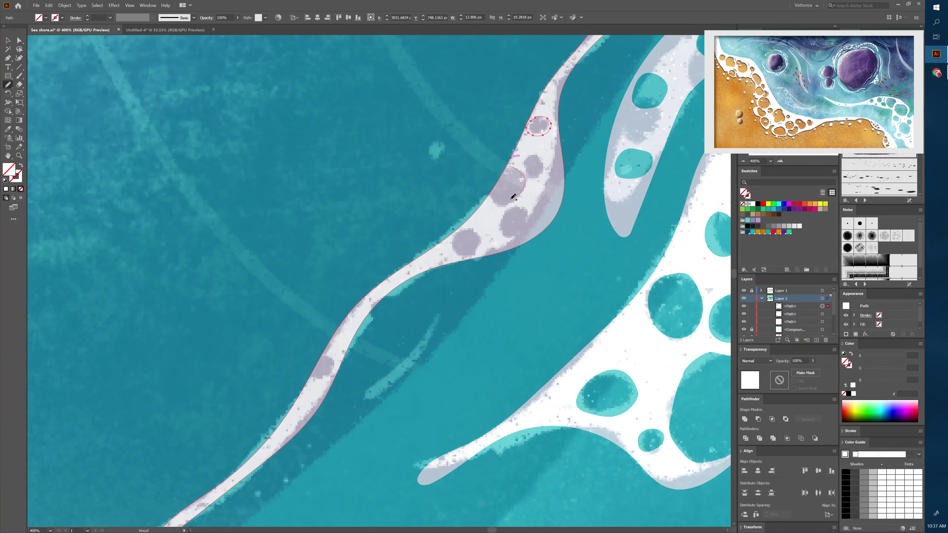
pyautogui.moveTo(511, 163); pyautogui.dragTo(512, 165)
pyautogui.moveTo(468, 229); pyautogui.dragTo(466, 230)
pyautogui.moveTo(326, 353); pyautogui.dragTo(327, 352)
# Step: Select the strand with its circles and cut them out using Minus Front
pyautogui.click(743, 161)
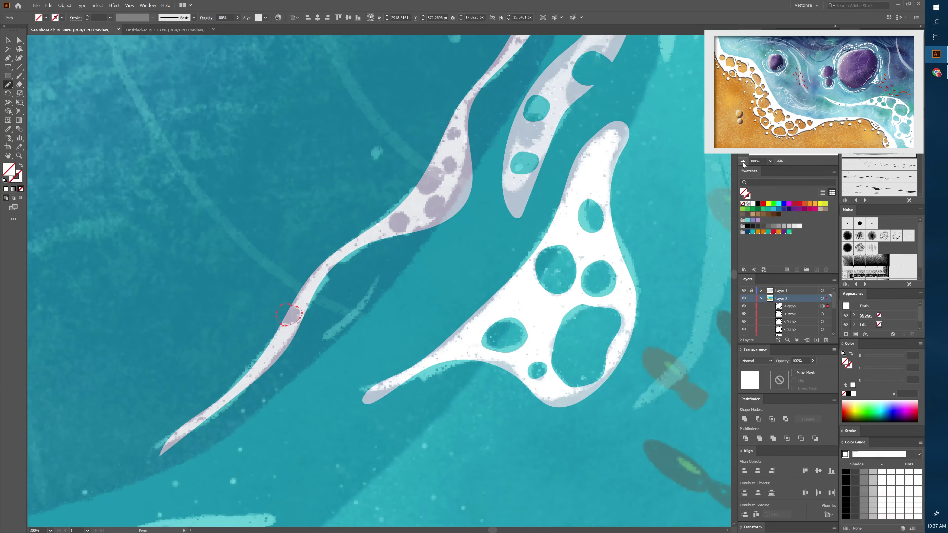
pyautogui.click(743, 161)
pyautogui.press('v')
pyautogui.moveTo(171, 87); pyautogui.dragTo(453, 352)
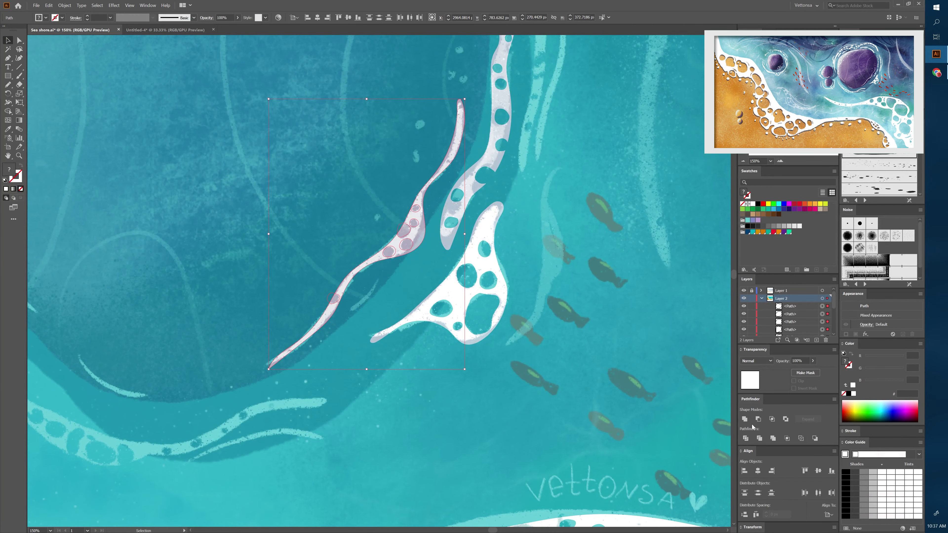
pyautogui.click(757, 420)
# Step: Pencil a curved foam outline along the rock's lower edge with three bubble circles
pyautogui.click(691, 197)
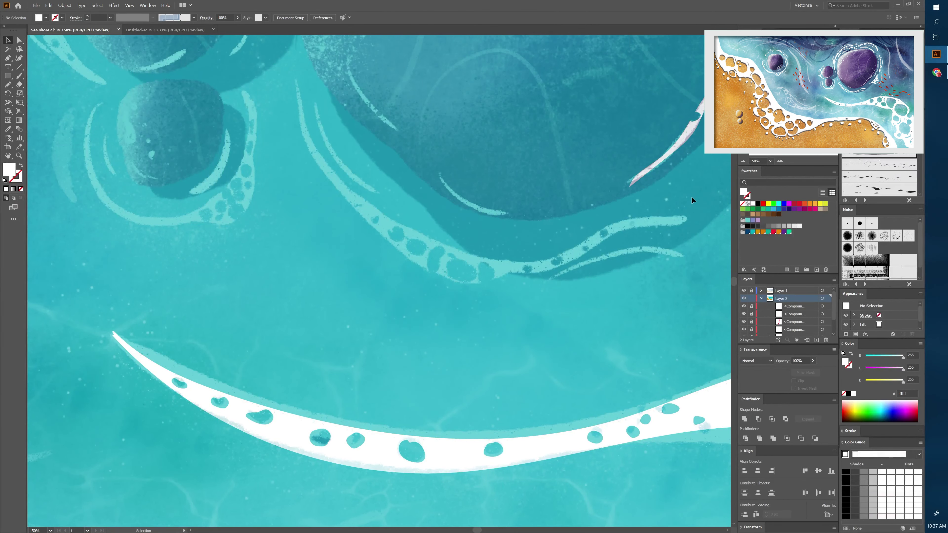
pyautogui.press('n')
pyautogui.moveTo(502, 261); pyautogui.dragTo(668, 217)
pyautogui.moveTo(295, 99); pyautogui.dragTo(298, 79)
pyautogui.moveTo(428, 242)
pyautogui.mouseDown()
pyautogui.moveTo(459, 260)
pyautogui.moveTo(488, 260)
pyautogui.mouseUp()
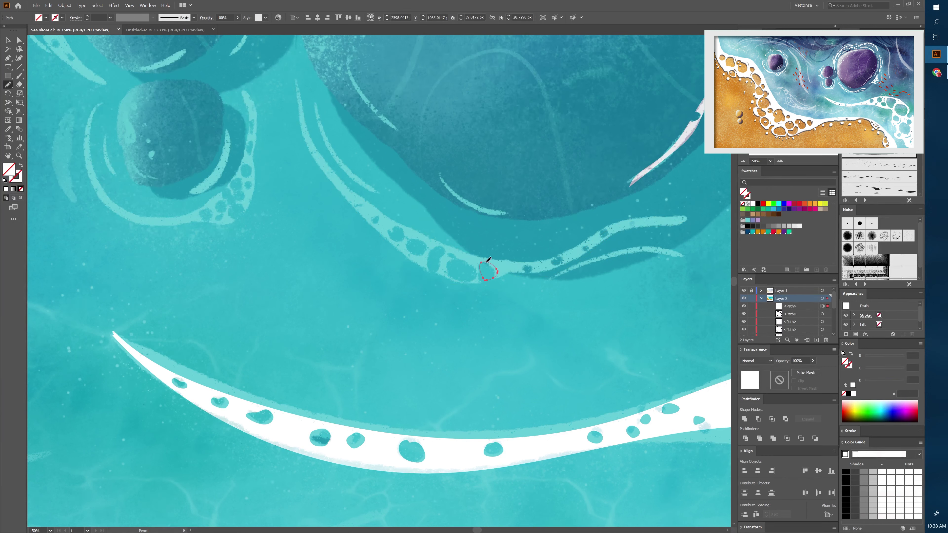
pyautogui.moveTo(587, 244); pyautogui.dragTo(584, 246)
pyautogui.moveTo(636, 218); pyautogui.dragTo(652, 219)
# Step: Select the curved foam and bubbles and make them a compound path to punch holes
pyautogui.press('v')
pyautogui.moveTo(286, 91); pyautogui.dragTo(656, 410)
pyautogui.hotkey('ctrl', '8')
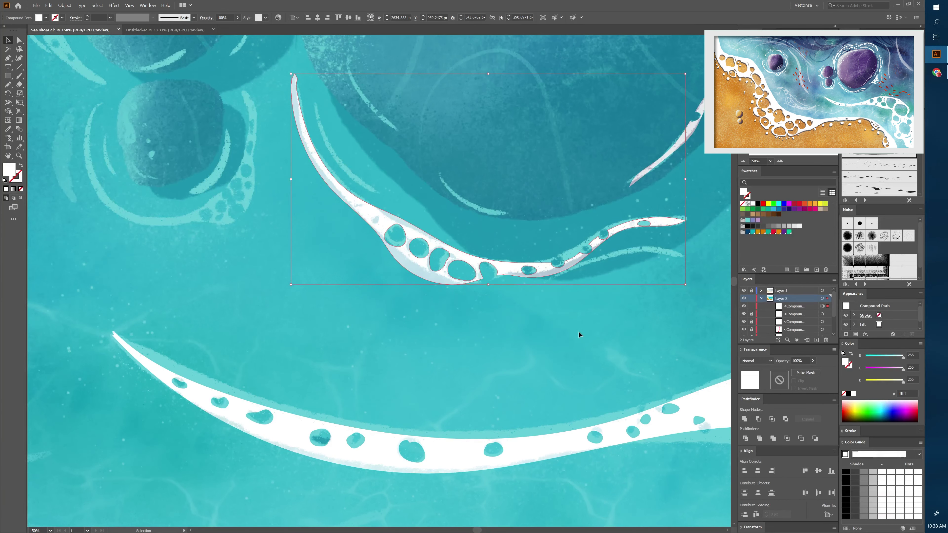
pyautogui.click(579, 334)
pyautogui.hotkey('ctrl', '1')
pyautogui.scroll(5, 328, 127)
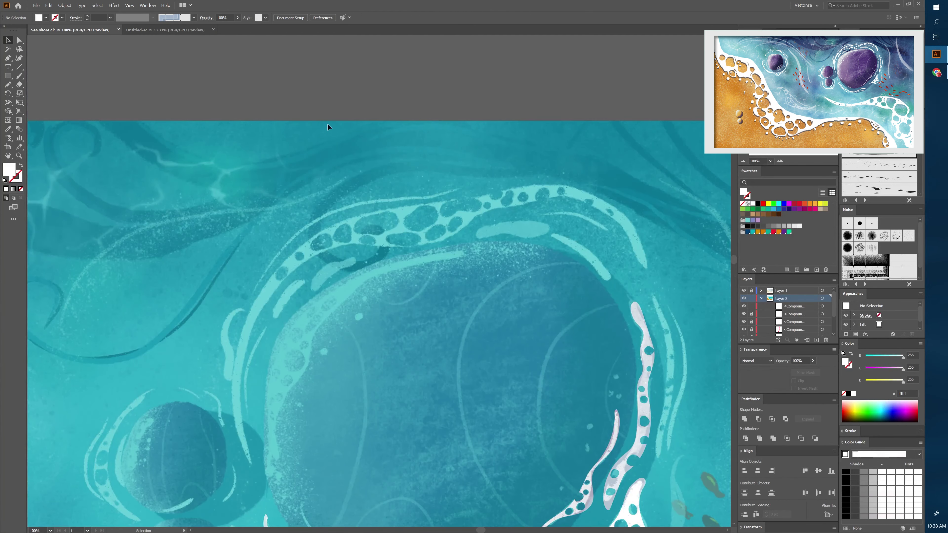
# Step: Pencil-trace the foam strip above the large rock in black outline and fill it white
pyautogui.press('n')
pyautogui.moveTo(226, 325); pyautogui.dragTo(223, 319)
pyautogui.click(5, 180)
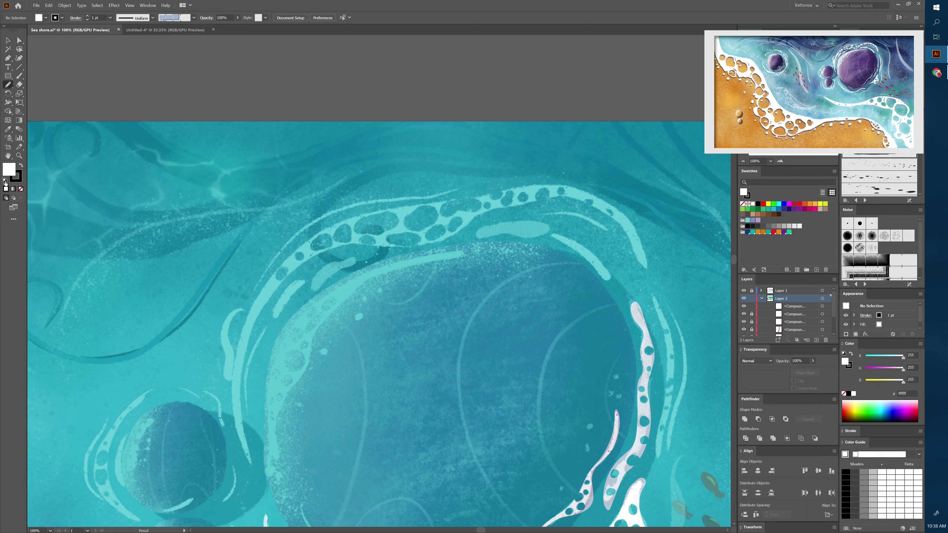
pyautogui.moveTo(252, 458); pyautogui.dragTo(235, 372)
pyautogui.moveTo(550, 186); pyautogui.dragTo(619, 229)
pyautogui.moveTo(255, 461); pyautogui.dragTo(253, 458)
pyautogui.click(753, 204)
# Step: Draw small bubble loops along the foam strip, removing a stray inner-edge stroke
pyautogui.moveTo(512, 193)
pyautogui.mouseDown()
pyautogui.moveTo(563, 185)
pyautogui.moveTo(610, 212)
pyautogui.mouseUp()
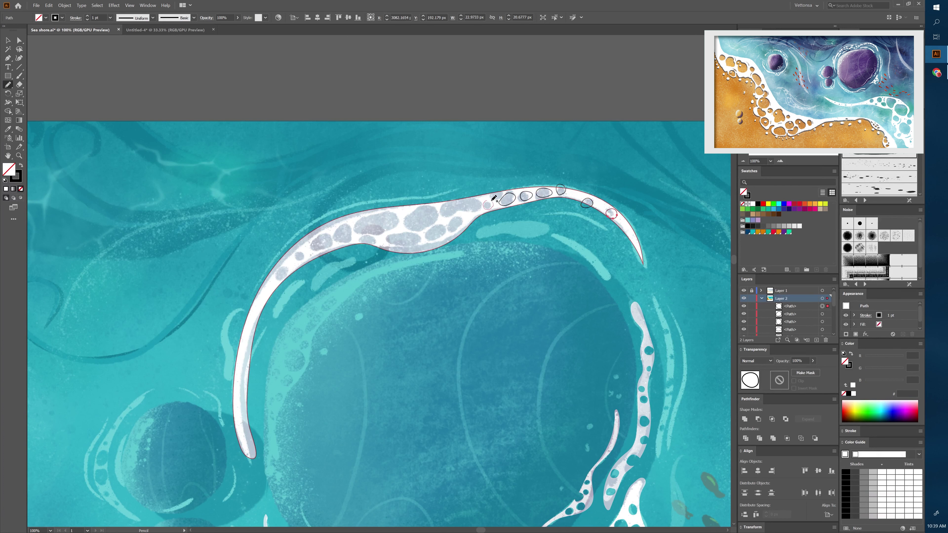
pyautogui.moveTo(485, 190)
pyautogui.mouseDown()
pyautogui.moveTo(503, 191)
pyautogui.moveTo(485, 191)
pyautogui.mouseUp()
pyautogui.moveTo(485, 203)
pyautogui.mouseDown()
pyautogui.moveTo(497, 205)
pyautogui.moveTo(434, 228)
pyautogui.moveTo(431, 211)
pyautogui.mouseUp()
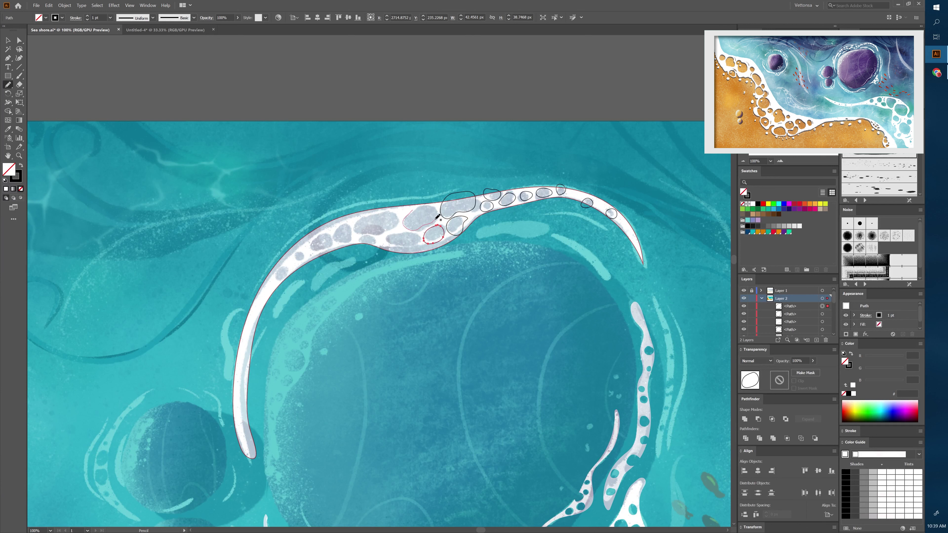
pyautogui.moveTo(387, 236)
pyautogui.mouseDown()
pyautogui.moveTo(398, 213)
pyautogui.moveTo(361, 241)
pyautogui.moveTo(344, 226)
pyautogui.moveTo(285, 264)
pyautogui.mouseUp()
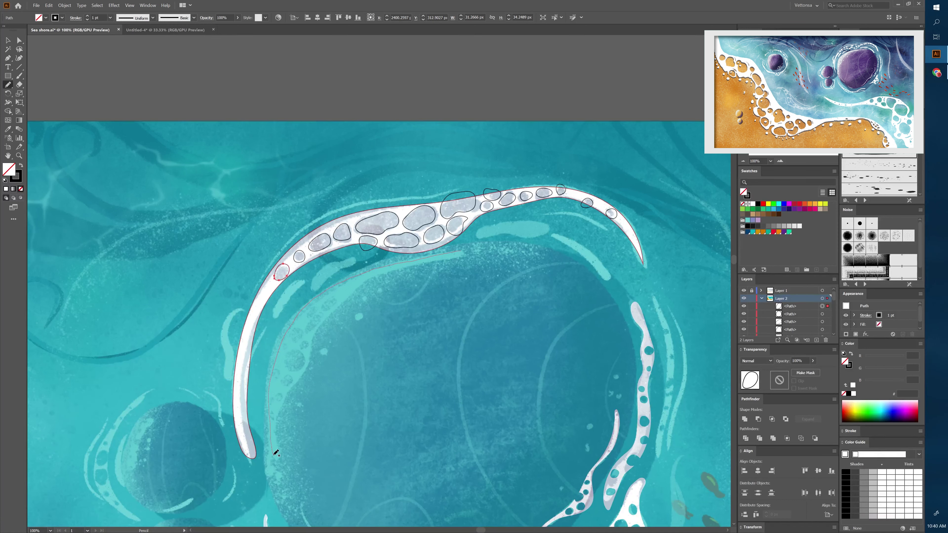
pyautogui.moveTo(469, 255); pyautogui.dragTo(468, 254)
pyautogui.hotkey('ctrl', 'z')
# Step: Outline the thin foam ring inside the rock's edge and add bubble loops in it
pyautogui.moveTo(476, 250); pyautogui.dragTo(471, 250)
pyautogui.moveTo(333, 300); pyautogui.dragTo(297, 330)
pyautogui.moveTo(308, 342); pyautogui.dragTo(284, 375)
pyautogui.hotkey('ctrl', 'z')
# Step: Zoom in to add a few more bubble ovals in the foam strip, then zoom out to the whole artwork
pyautogui.hotkey('ctrl', '=')
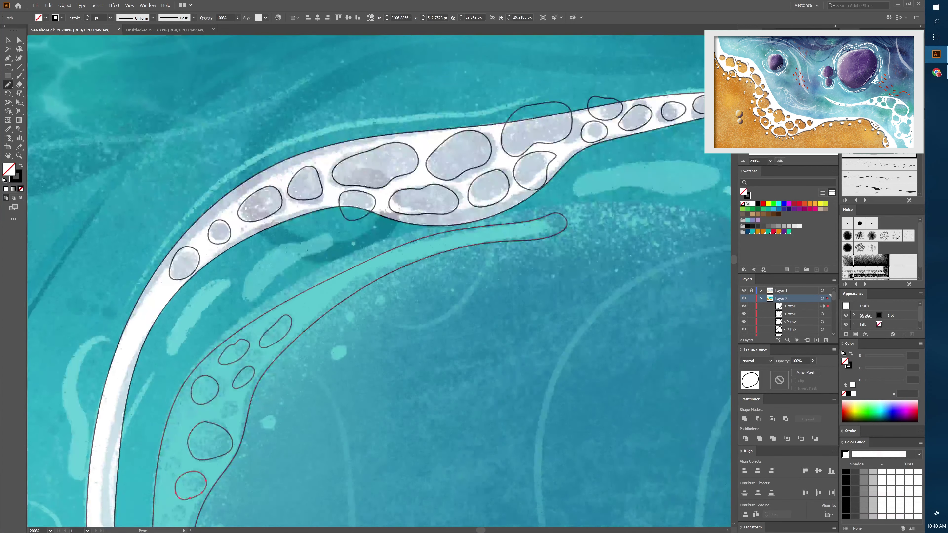
pyautogui.scroll(-5, 413, 205)
pyautogui.moveTo(206, 244); pyautogui.dragTo(203, 246)
pyautogui.moveTo(192, 279); pyautogui.dragTo(191, 281)
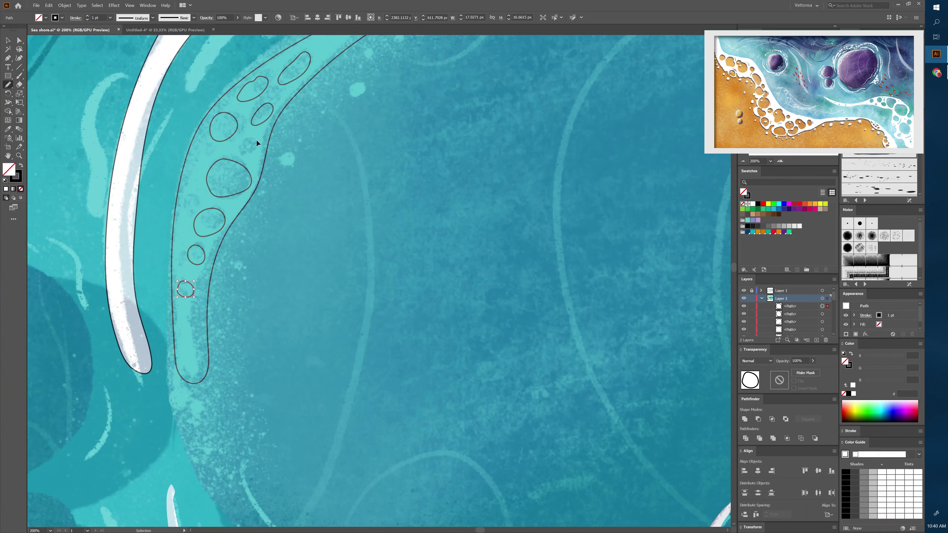
pyautogui.moveTo(251, 136); pyautogui.dragTo(252, 137)
pyautogui.moveTo(803, 93); pyautogui.dragTo(745, 160)
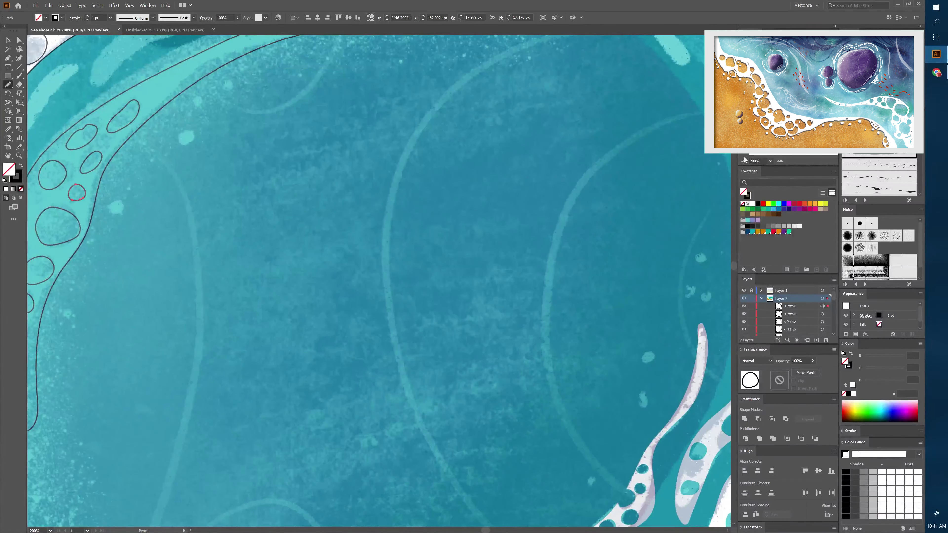
pyautogui.click(744, 161)
pyautogui.click(744, 160)
pyautogui.click(744, 160)
# Step: Make the top foam band and its ovals white with no stroke and cut the ovals out with Minus Front
pyautogui.press('v')
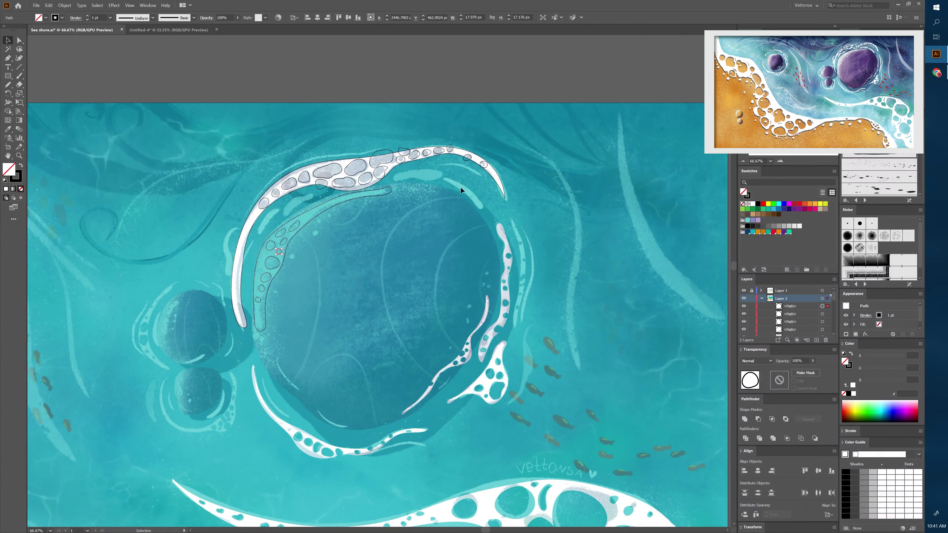
pyautogui.moveTo(499, 180); pyautogui.dragTo(222, 152)
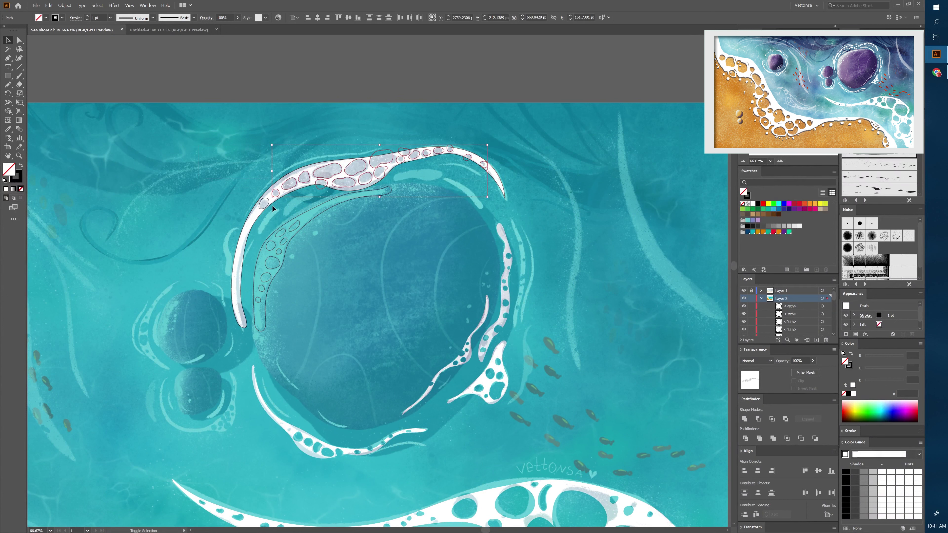
pyautogui.click(753, 205)
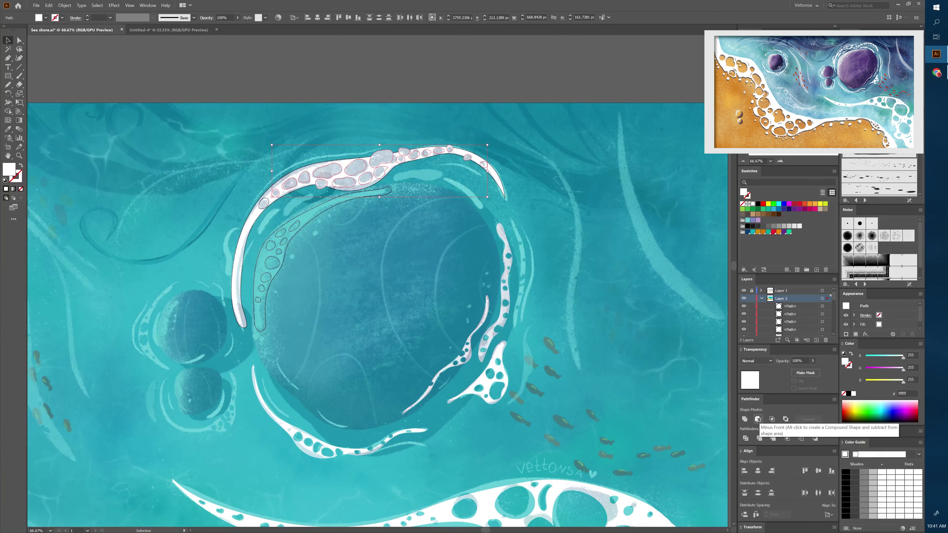
pyautogui.keyDown('shift'); pyautogui.click(260, 205); pyautogui.keyUp('shift')
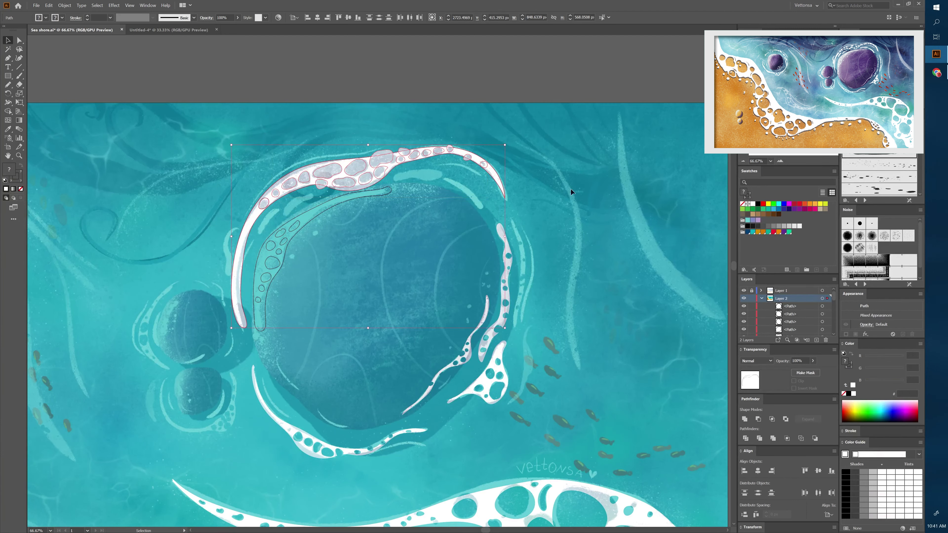
pyautogui.click(751, 204)
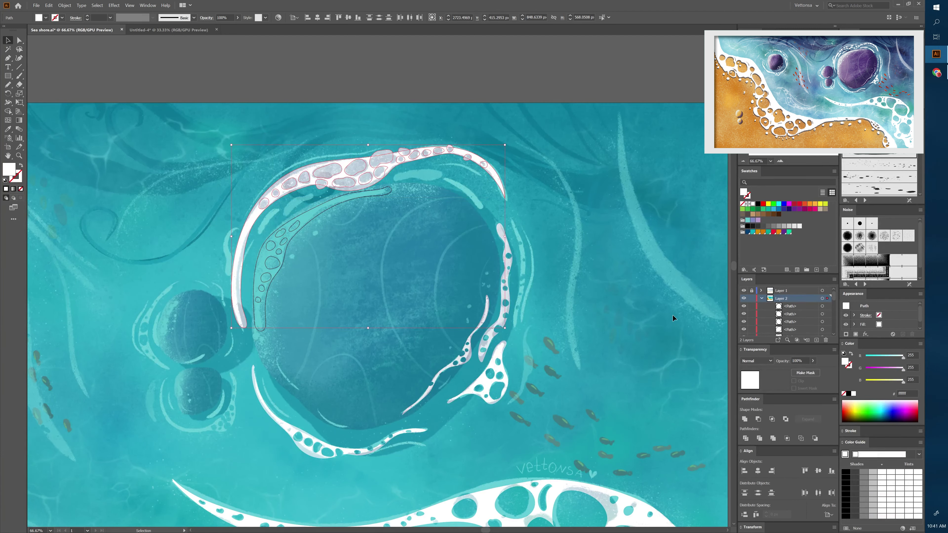
pyautogui.click(758, 419)
pyautogui.click(421, 267)
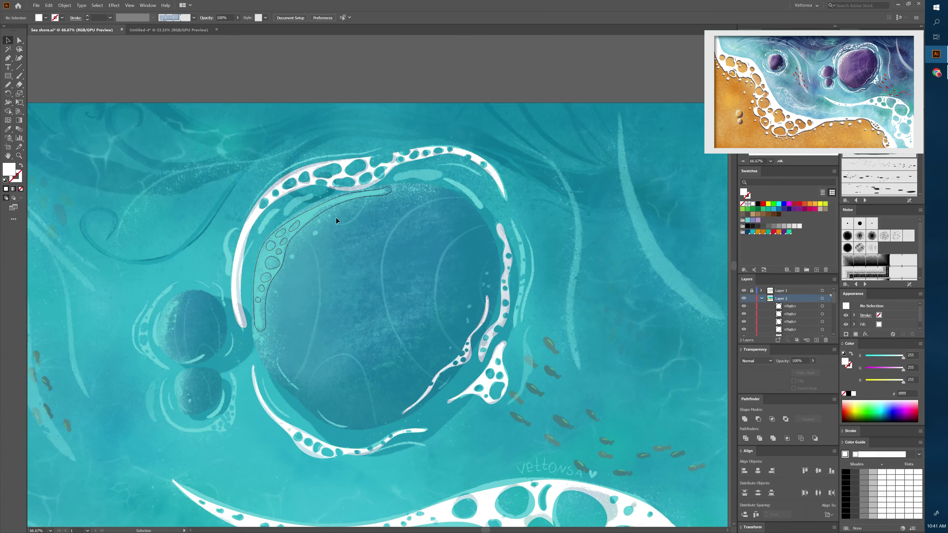
# Step: Make the inner foam strip white with no stroke and punch out its ovals with Minus Front
pyautogui.click(263, 295)
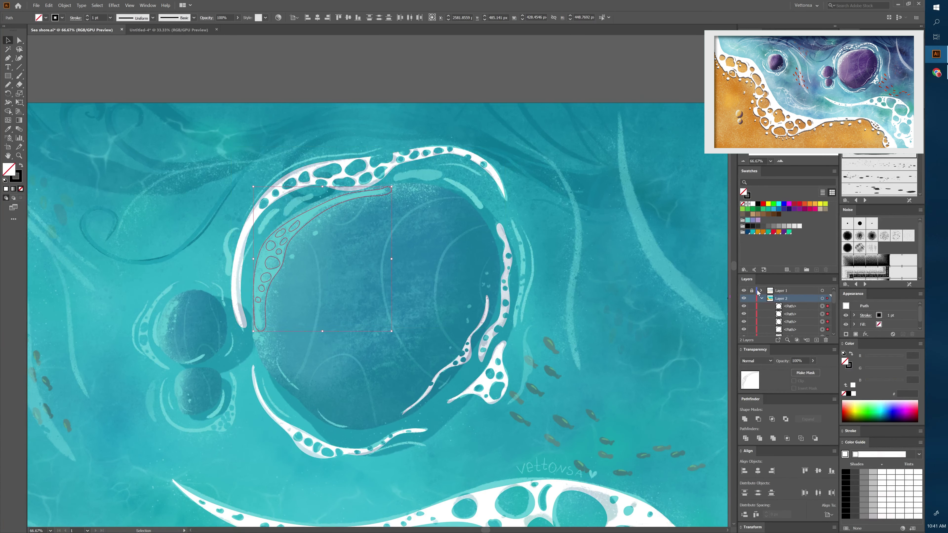
pyautogui.click(751, 205)
pyautogui.click(757, 419)
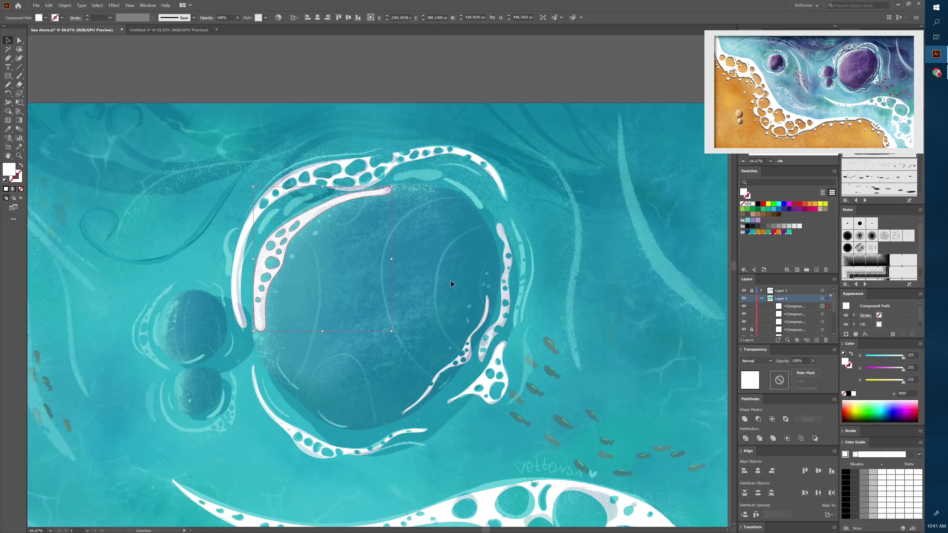
pyautogui.click(451, 282)
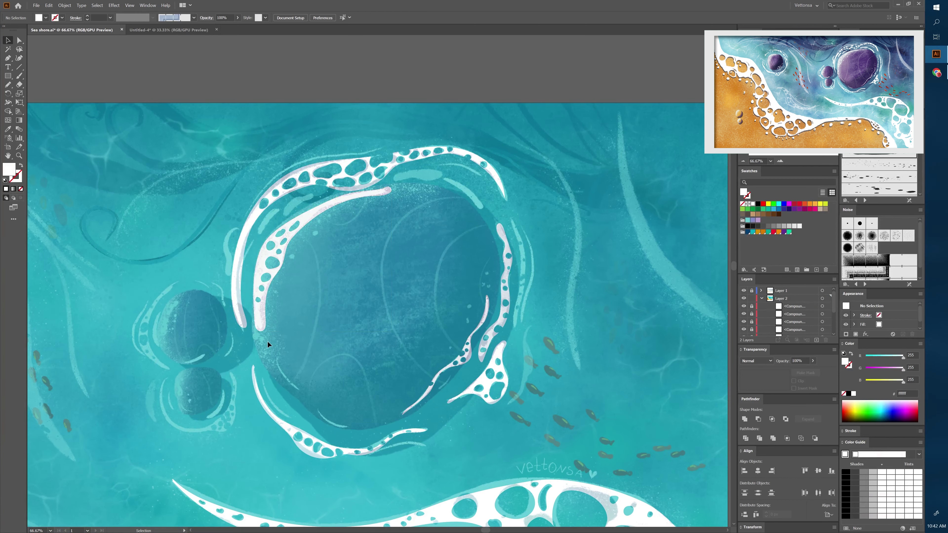
pyautogui.moveTo(267, 343)
pyautogui.mouseDown()
pyautogui.moveTo(355, 174)
pyautogui.moveTo(507, 239)
pyautogui.mouseUp()
# Step: Pencil a foam crescent around the lower small rock with default fill and stroke
pyautogui.click(780, 161)
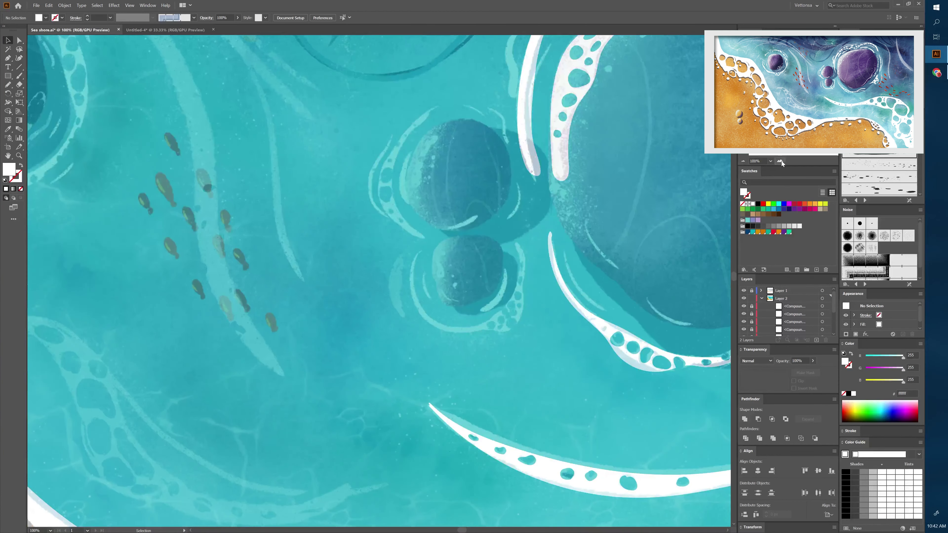
pyautogui.press('n')
pyautogui.moveTo(426, 247); pyautogui.dragTo(473, 331)
pyautogui.moveTo(517, 241); pyautogui.dragTo(516, 234)
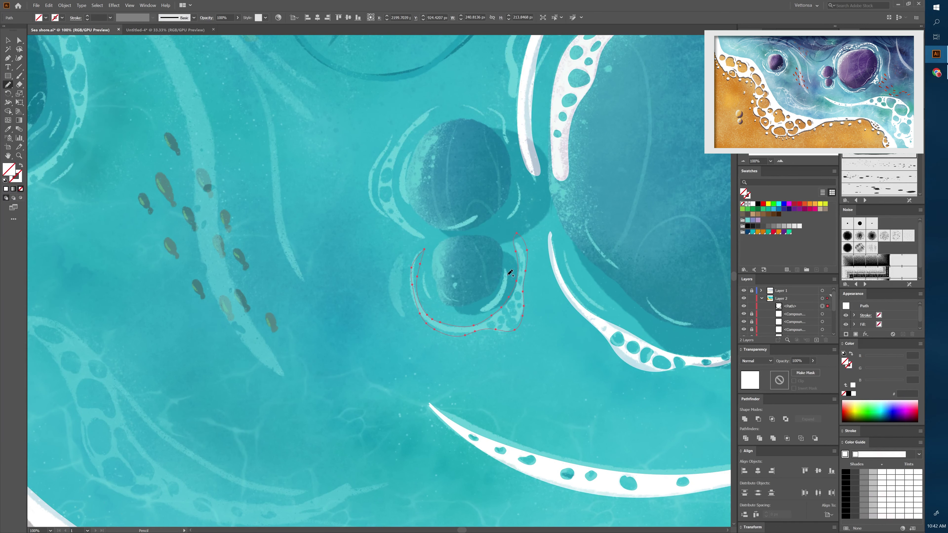
pyautogui.press('d')
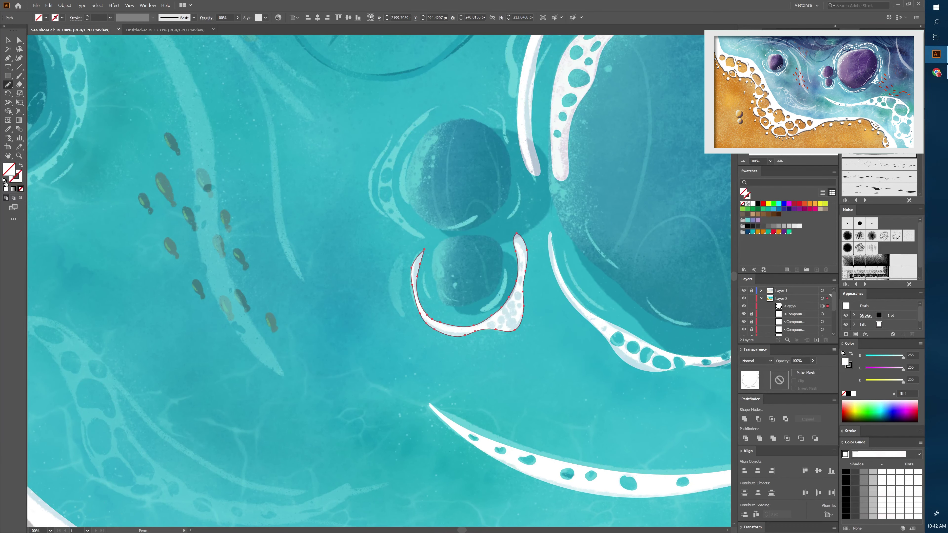
# Step: Draw bubble circles inside the foam crescent, including one near its left tip
pyautogui.hotkey('ctrl', '=')
pyautogui.moveTo(362, 255)
pyautogui.mouseDown()
pyautogui.moveTo(340, 336)
pyautogui.moveTo(351, 335)
pyautogui.moveTo(349, 347)
pyautogui.moveTo(330, 348)
pyautogui.moveTo(336, 361)
pyautogui.moveTo(309, 363)
pyautogui.moveTo(327, 374)
pyautogui.mouseUp()
pyautogui.hotkey('ctrl', 'z')
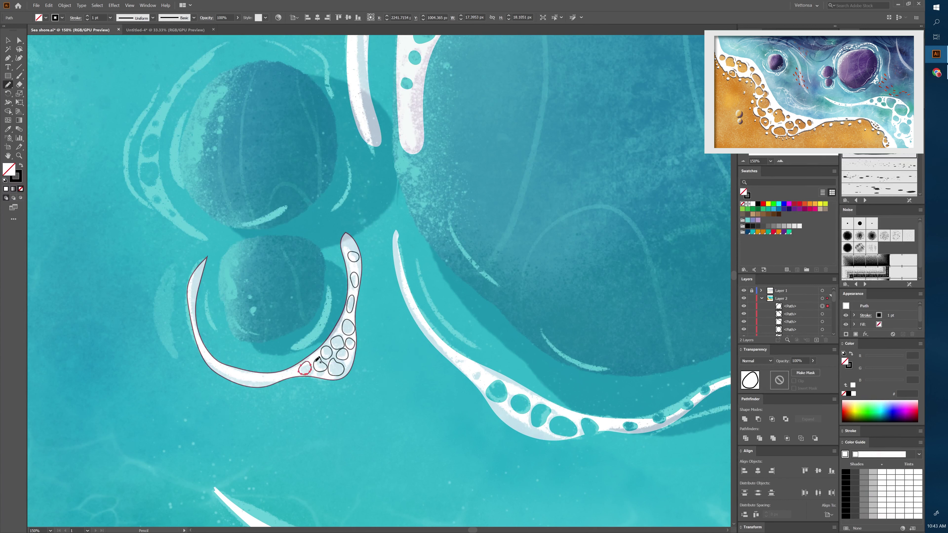
pyautogui.moveTo(250, 368); pyautogui.dragTo(276, 370)
pyautogui.moveTo(193, 274); pyautogui.dragTo(377, 374)
# Step: Fill the crescent and bubbles white with no stroke and cut the bubbles out with Minus Front
pyautogui.press('v')
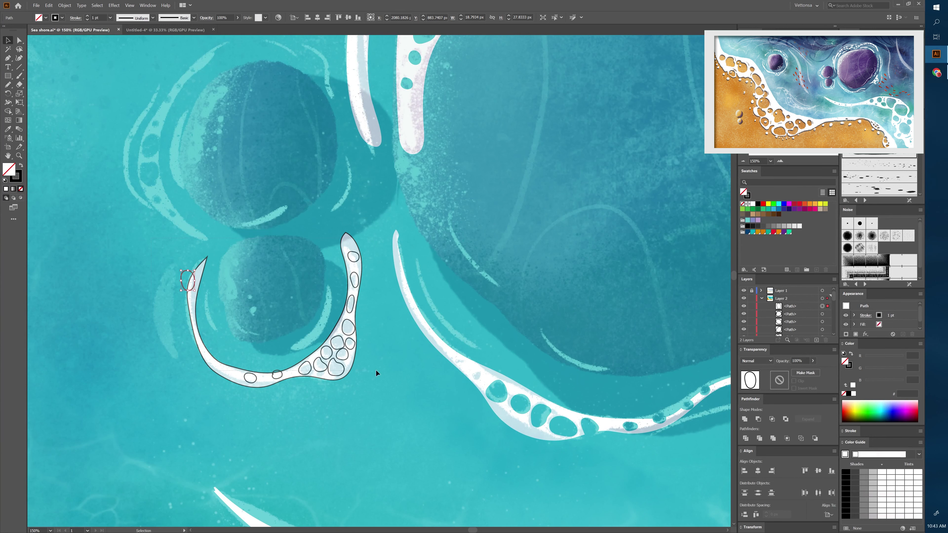
pyautogui.click(752, 203)
pyautogui.hotkey('shift', 'x')
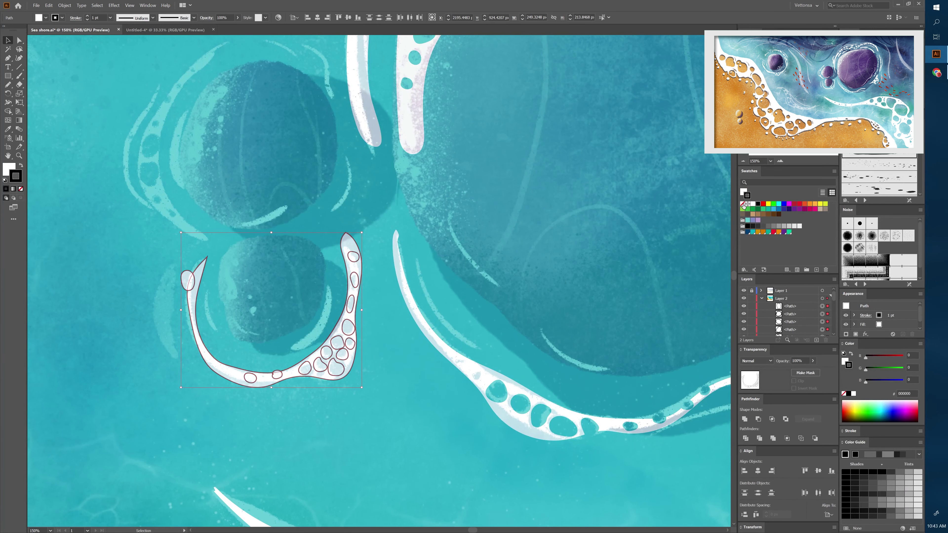
pyautogui.click(758, 419)
pyautogui.hotkey('ctrl', 'shift', 'a')
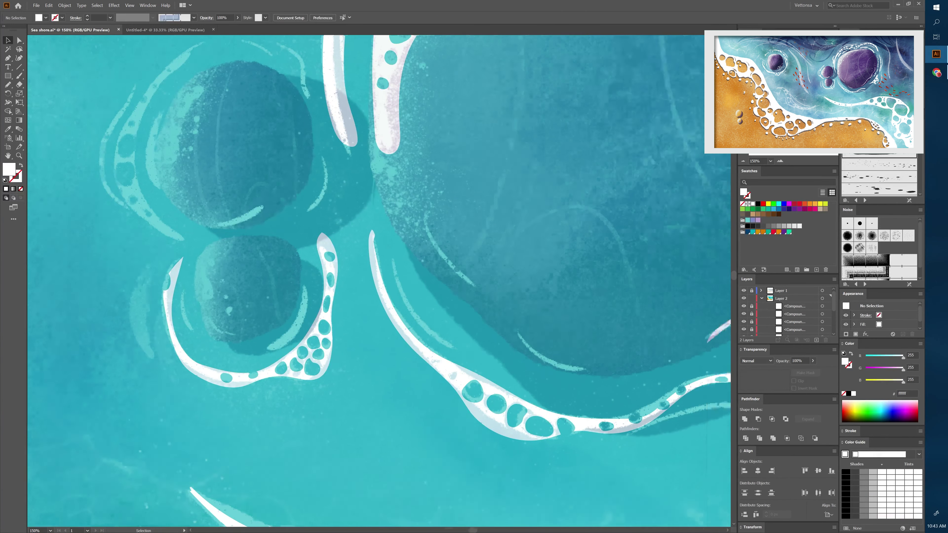
pyautogui.scroll(5, 333, 228)
pyautogui.hscroll(-4, 333, 228)
# Step: Pencil a foam crescent along the left side of the upper small rock
pyautogui.press('n')
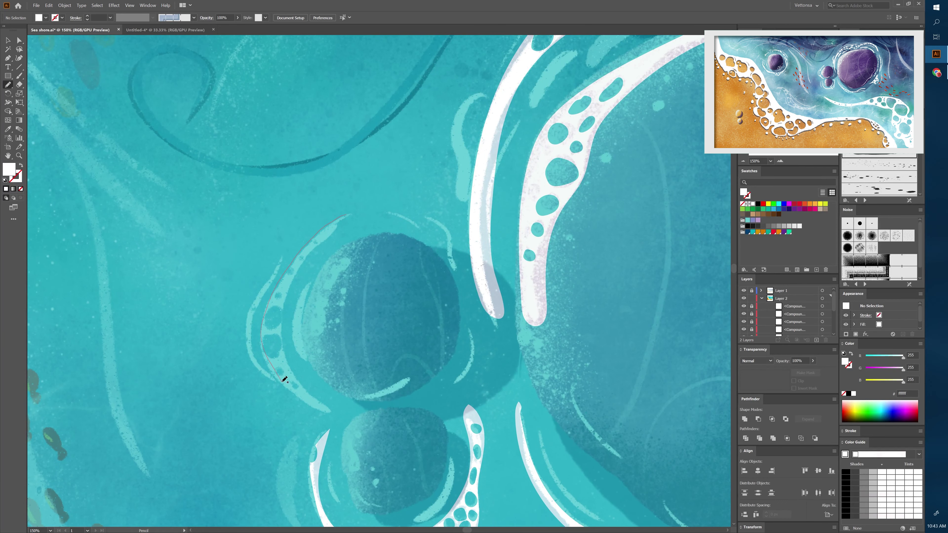
pyautogui.moveTo(304, 262); pyautogui.dragTo(351, 211)
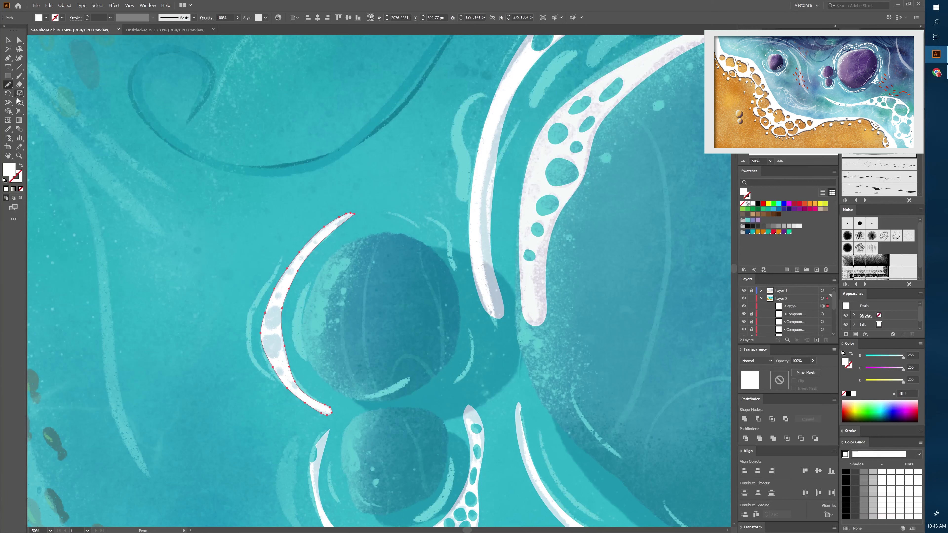
pyautogui.hotkey('ctrl', 'z')
pyautogui.hotkey('ctrl', 'shift', 'z')
pyautogui.hotkey('ctrl', '=')
pyautogui.hotkey('ctrl', '=')
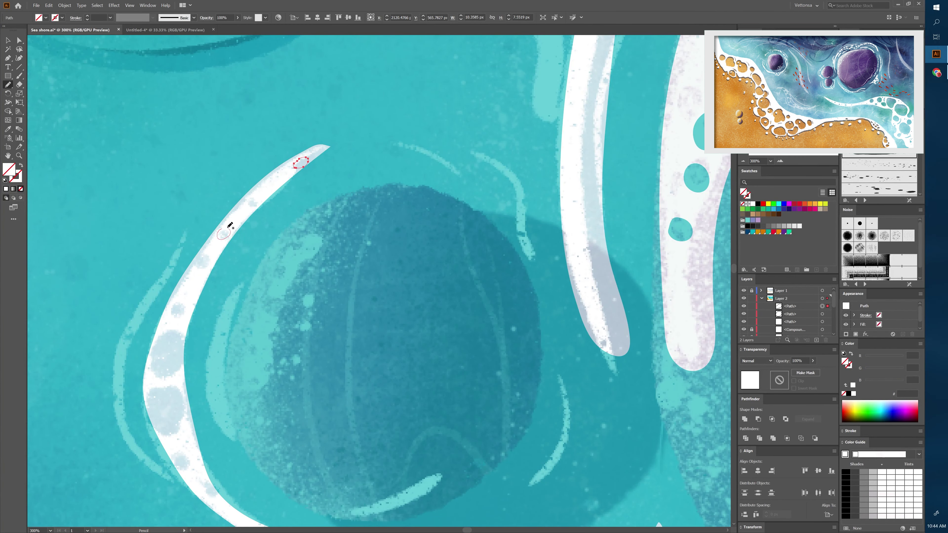
# Step: Draw a column of bubble loops from the crescent's top down to its lower end
pyautogui.moveTo(207, 250); pyautogui.dragTo(206, 250)
pyautogui.moveTo(184, 298); pyautogui.dragTo(184, 297)
pyautogui.moveTo(170, 333); pyautogui.dragTo(172, 334)
pyautogui.moveTo(174, 387); pyautogui.dragTo(175, 389)
pyautogui.moveTo(184, 450); pyautogui.dragTo(185, 450)
pyautogui.moveTo(205, 481)
pyautogui.mouseDown()
pyautogui.moveTo(219, 487)
pyautogui.moveTo(206, 484)
pyautogui.moveTo(230, 218)
pyautogui.mouseUp()
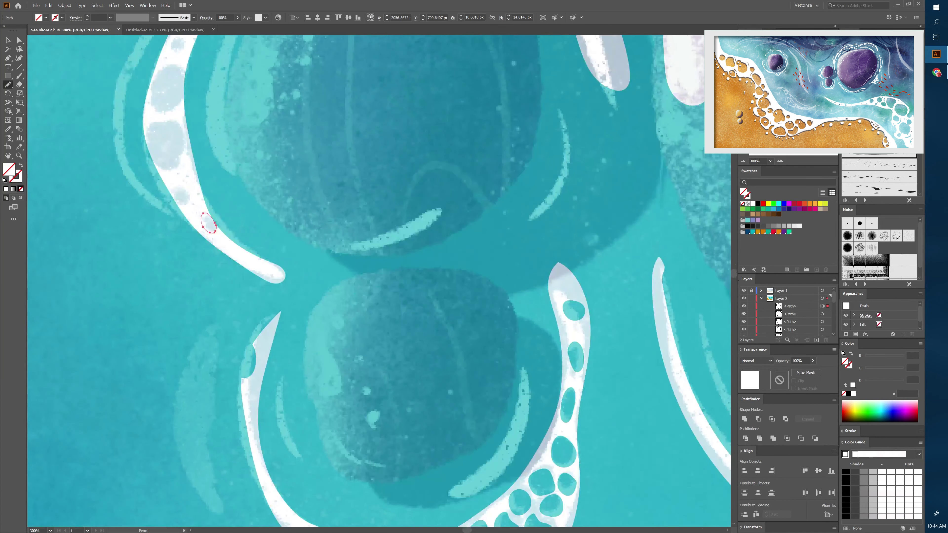
pyautogui.hotkey('ctrl', '-')
pyautogui.hotkey('ctrl', '-')
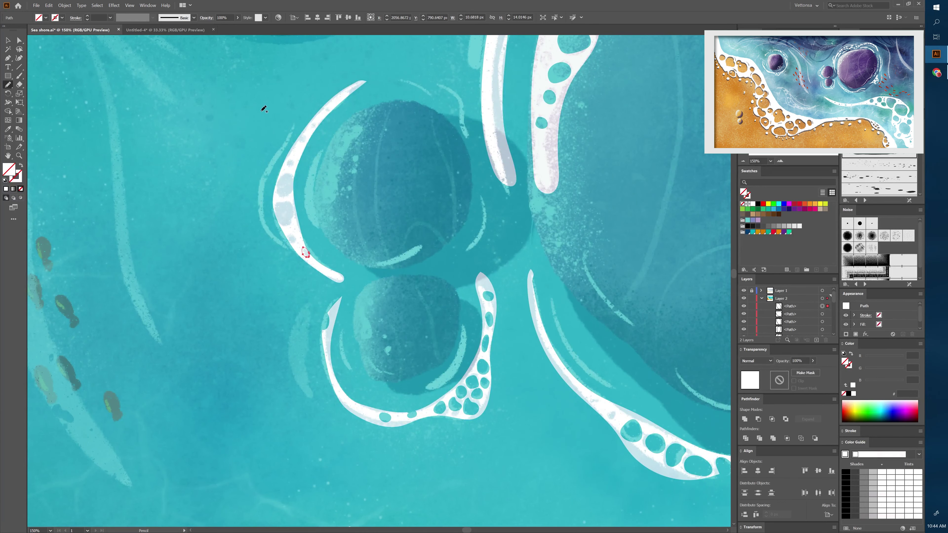
# Step: Fill the crescent and its bubbles white and punch the bubbles out with Minus Front
pyautogui.press('v')
pyautogui.moveTo(247, 68); pyautogui.dragTo(306, 153)
pyautogui.click(750, 203)
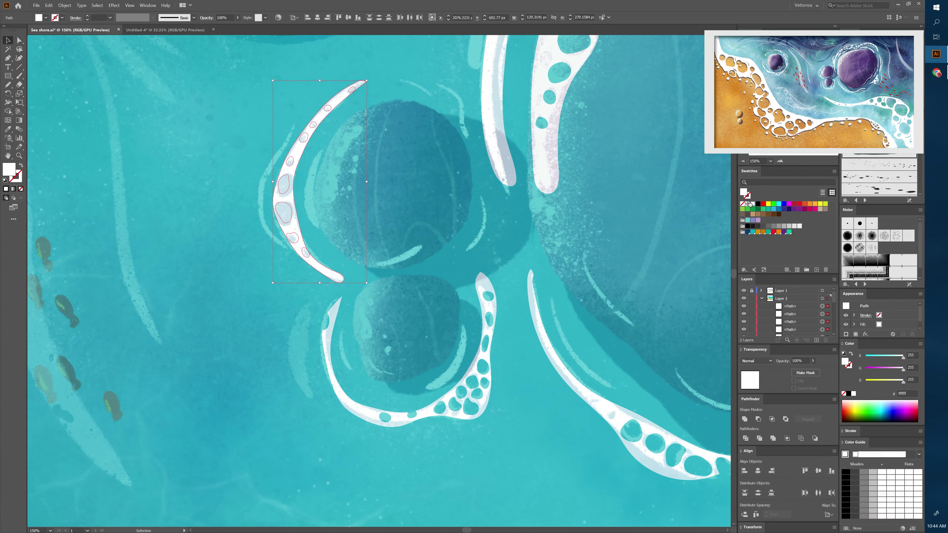
pyautogui.click(757, 419)
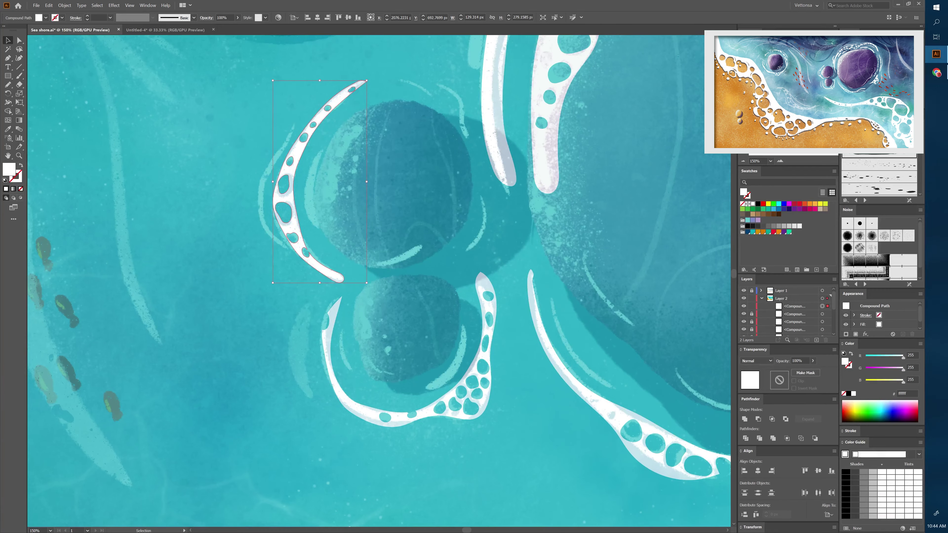
pyautogui.hscroll(-10, 316, 265)
pyautogui.scroll(2, 315, 265)
# Step: Draw a small foam fleck above the ringed rock with default fill and trace its bubble holes
pyautogui.press('n')
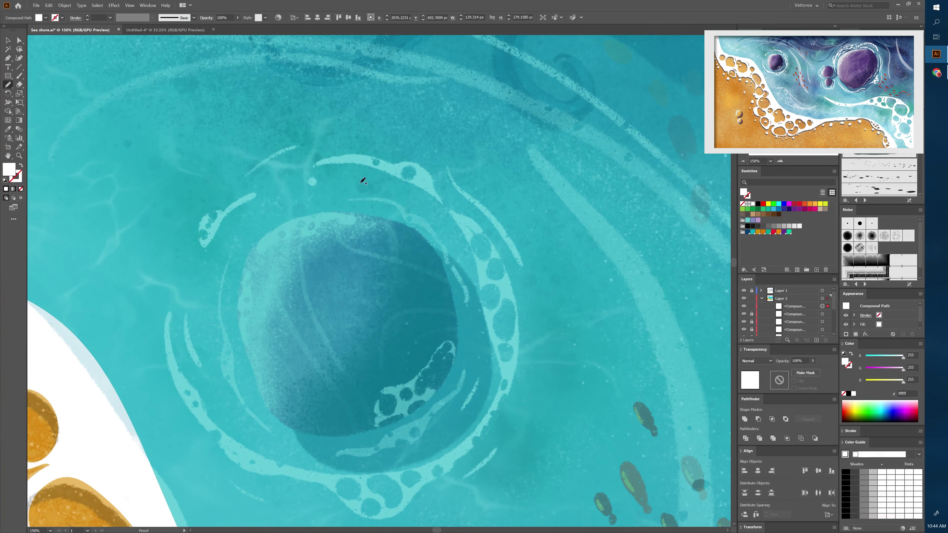
pyautogui.moveTo(241, 205); pyautogui.dragTo(258, 198)
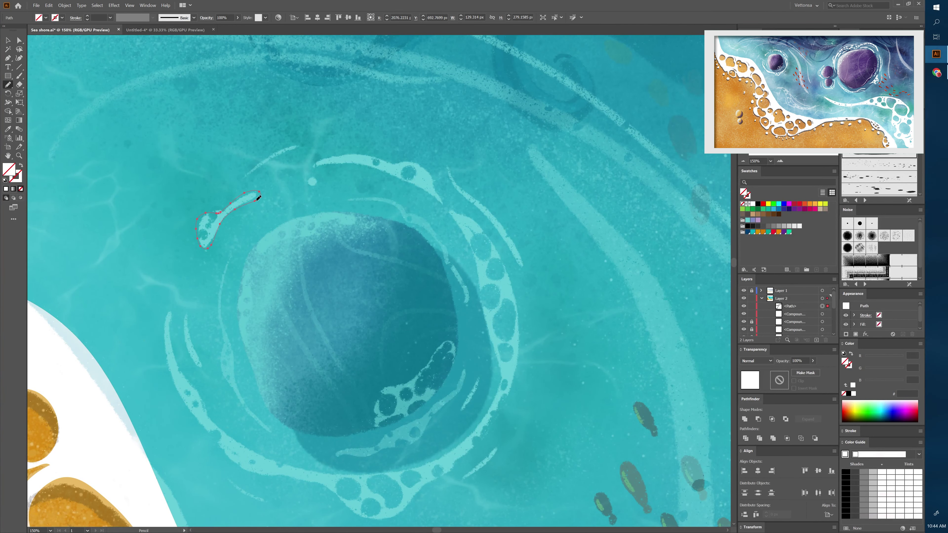
pyautogui.press('d')
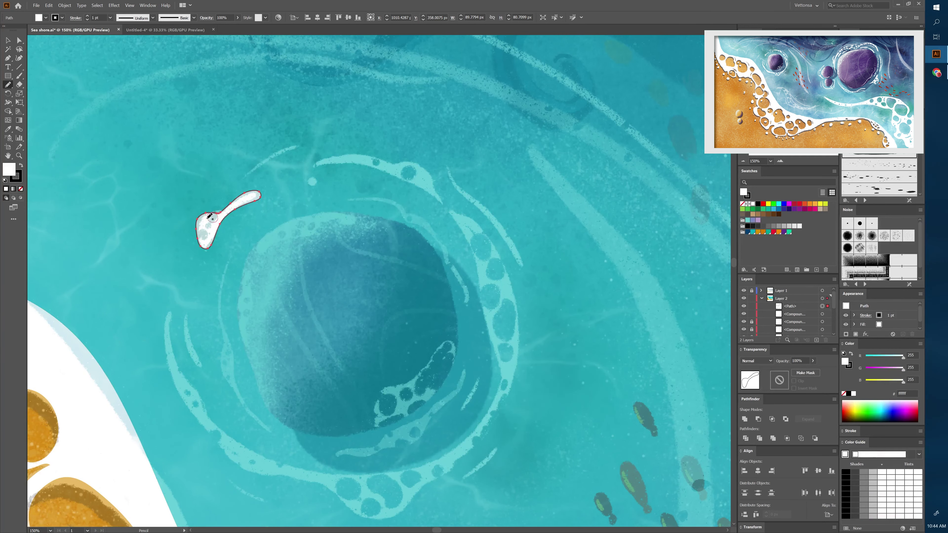
pyautogui.moveTo(211, 208); pyautogui.dragTo(206, 222)
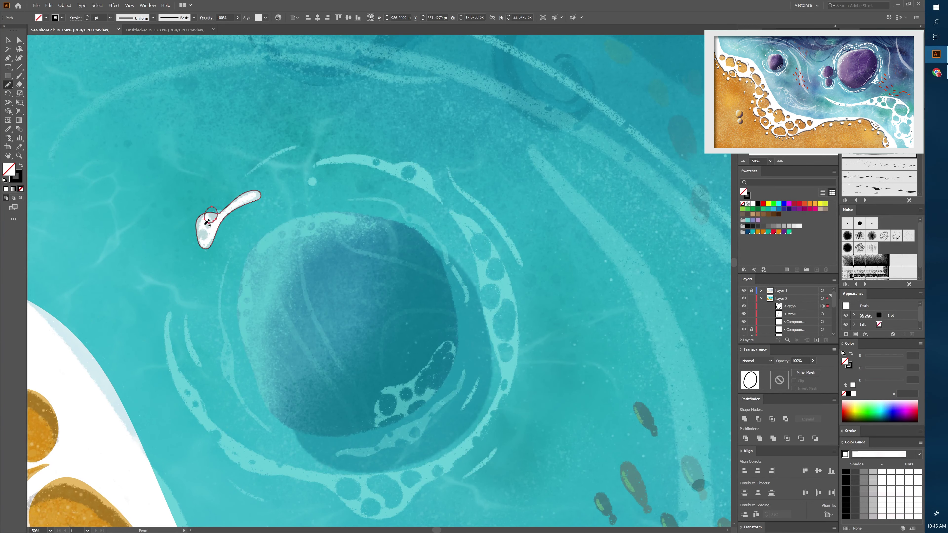
pyautogui.hotkey('ctrl', '+')
pyautogui.hotkey('ctrl', '+')
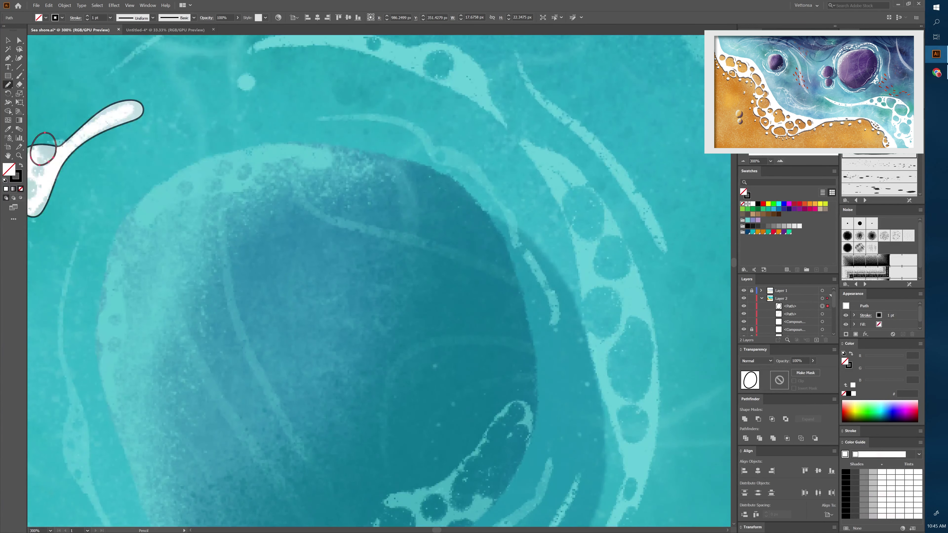
pyautogui.hscroll(-10, 379, 280)
pyautogui.moveTo(435, 130); pyautogui.dragTo(448, 120)
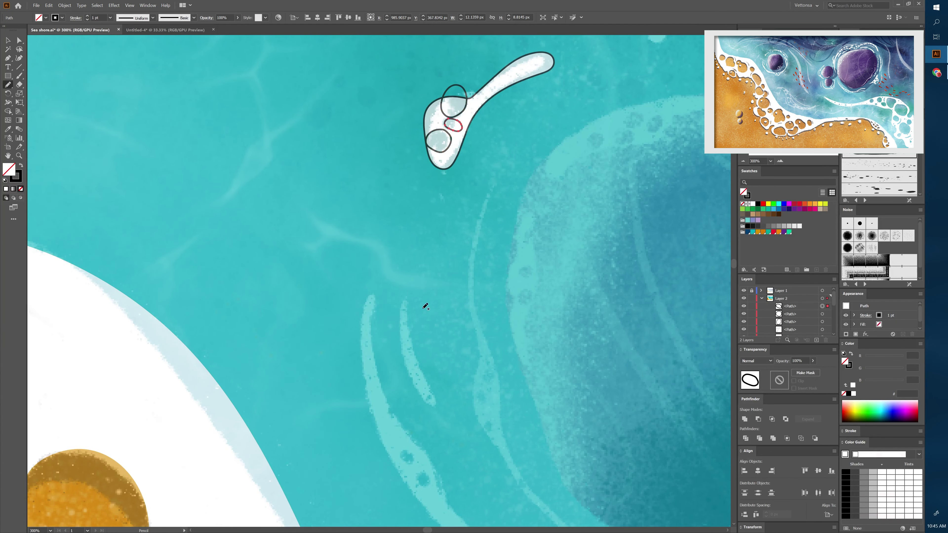
pyautogui.scroll(-5, 425, 306)
pyautogui.hscroll(10, 373, 187)
# Step: Trace the jagged foam strip over the rock with a bubble hole, plus the thin streak below
pyautogui.moveTo(351, 94); pyautogui.dragTo(330, 119)
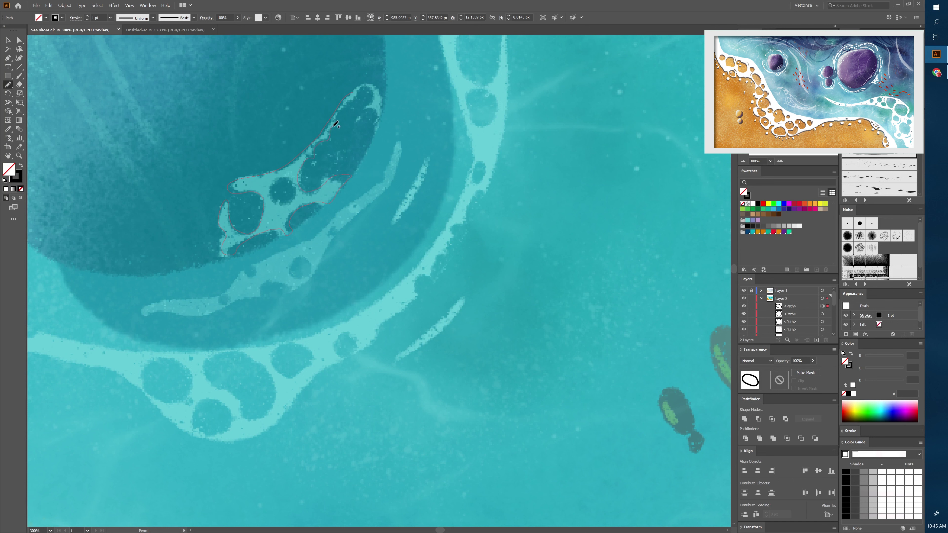
pyautogui.moveTo(368, 79); pyautogui.dragTo(365, 83)
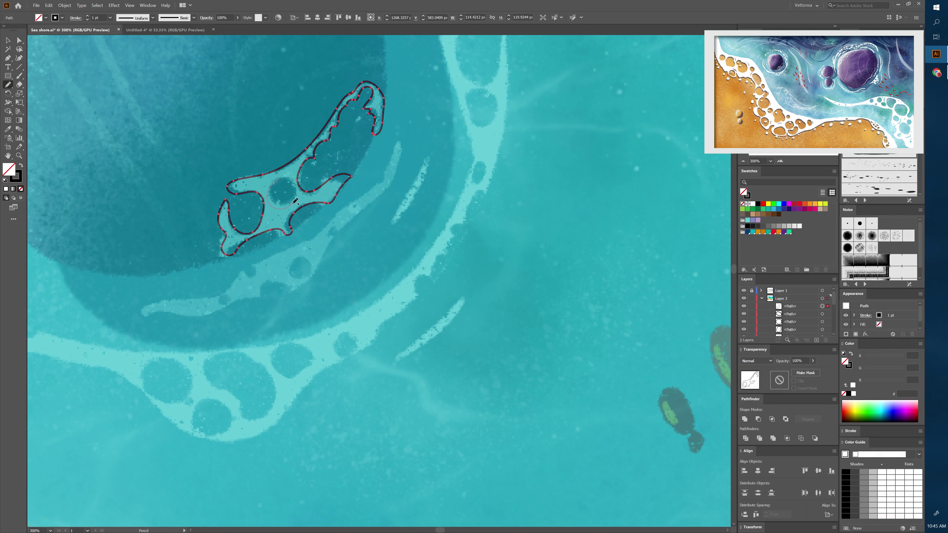
pyautogui.moveTo(279, 179); pyautogui.dragTo(277, 180)
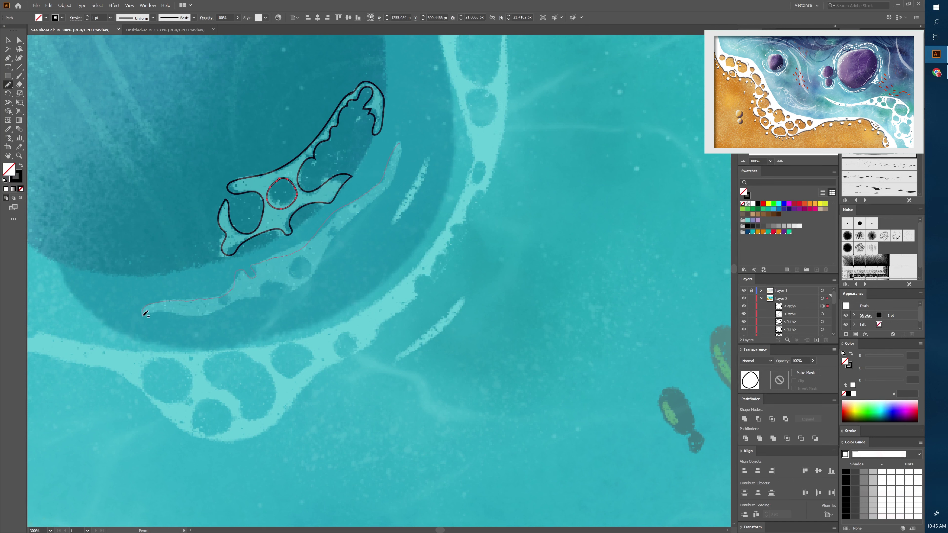
pyautogui.moveTo(404, 139); pyautogui.dragTo(405, 139)
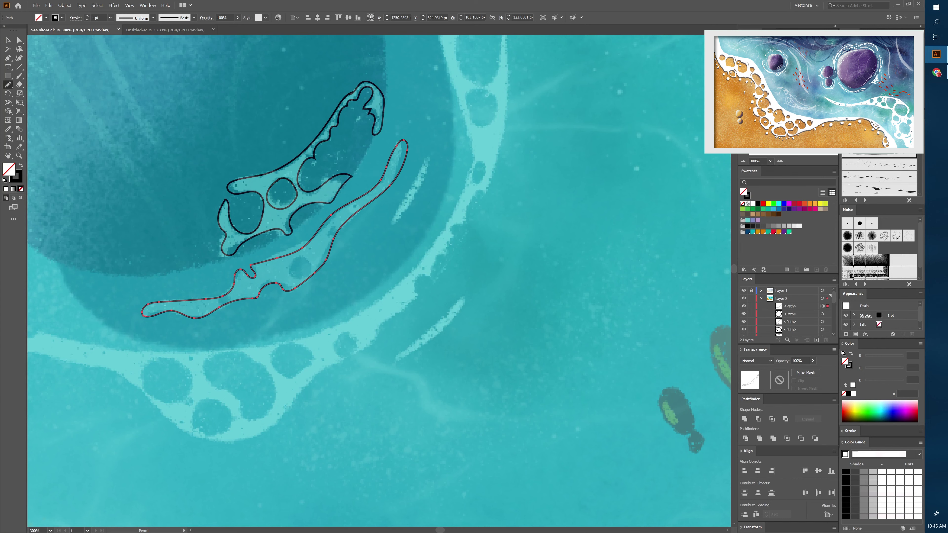
pyautogui.scroll(10, 279, 307)
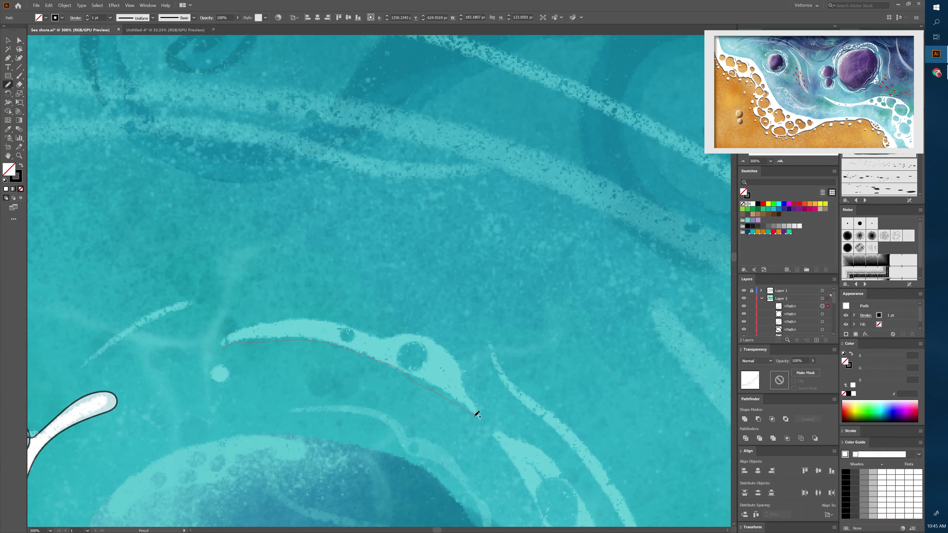
# Step: Outline the curved foam strip above the rock with two bubble holes inside
pyautogui.moveTo(367, 332); pyautogui.dragTo(224, 344)
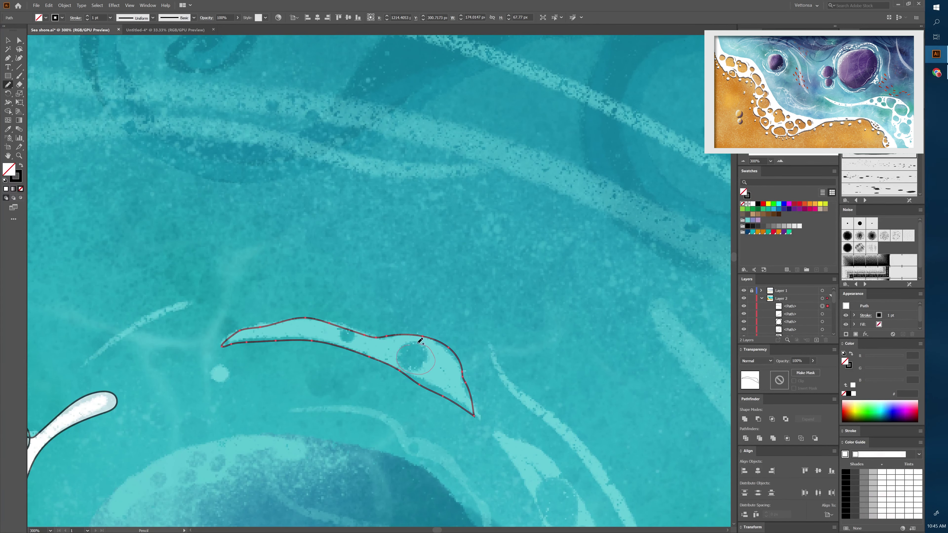
pyautogui.moveTo(417, 342); pyautogui.dragTo(414, 343)
pyautogui.moveTo(340, 330); pyautogui.dragTo(344, 331)
pyautogui.scroll(-3, 258, 212)
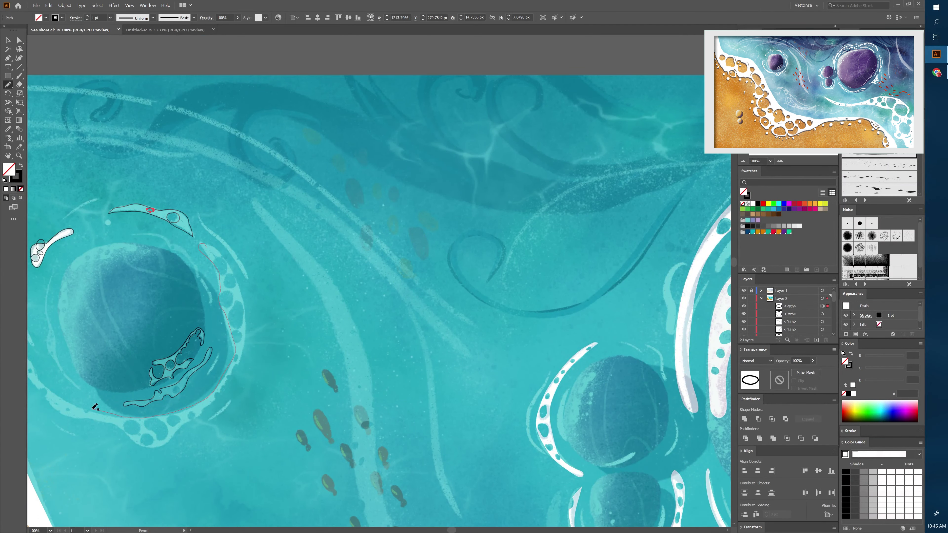
# Step: Trace the foam strip curling around the rock and its outer foam ring
pyautogui.moveTo(95, 407); pyautogui.dragTo(34, 373)
pyautogui.scroll(2, 374, 343)
pyautogui.hscroll(-5, 374, 344)
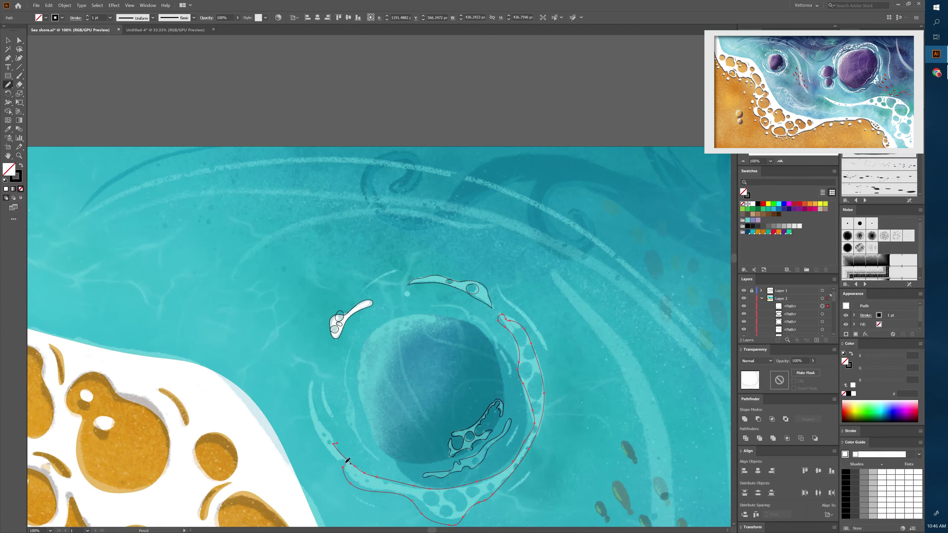
pyautogui.moveTo(339, 440); pyautogui.dragTo(311, 378)
pyautogui.hotkey('ctrl', '=')
pyautogui.hotkey('ctrl', '=')
pyautogui.hotkey('ctrl', '=')
pyautogui.scroll(-10, 379, 280)
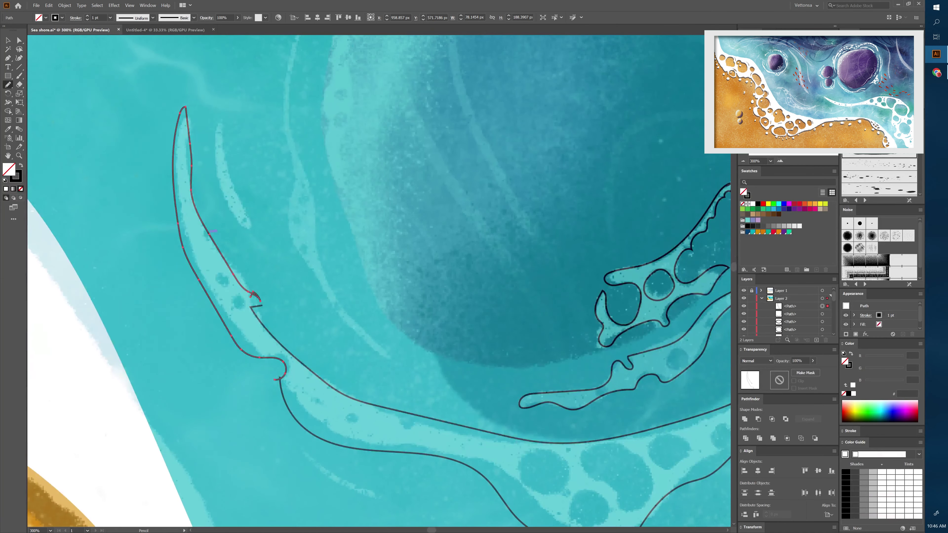
# Step: Join the ring's open upper outline into the lower curve with the Curvature tool
pyautogui.hotkey('shift', '`')
pyautogui.click(262, 305)
pyautogui.click(261, 301)
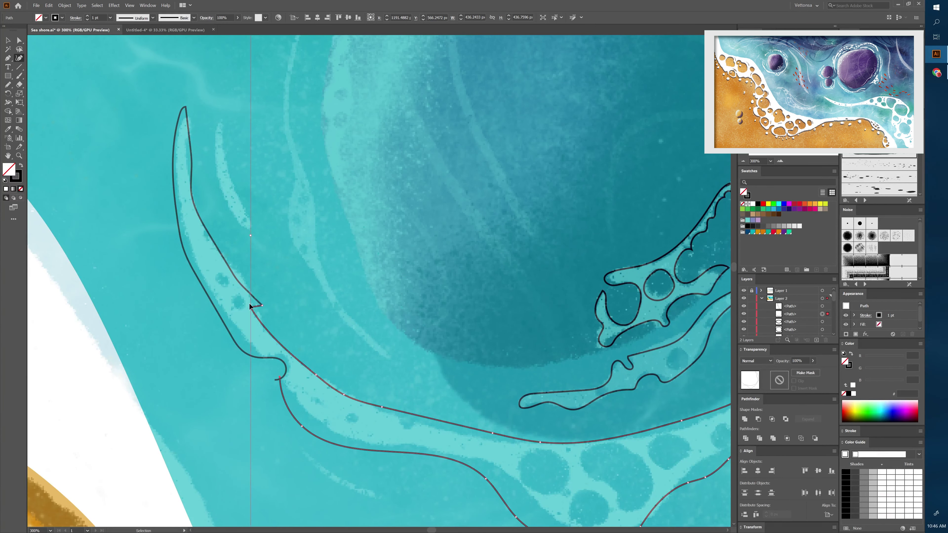
pyautogui.hotkey('ctrl', 'z')
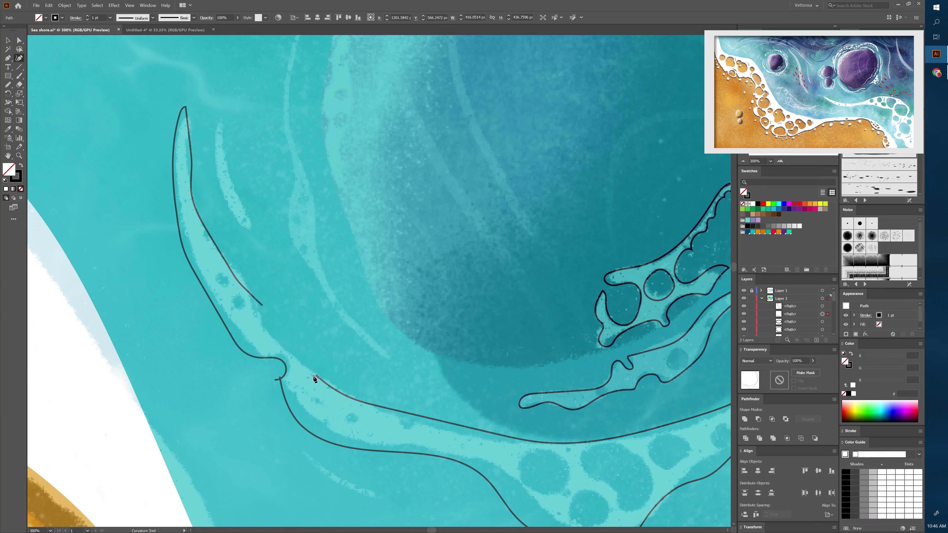
pyautogui.click(318, 375)
pyautogui.click(279, 383)
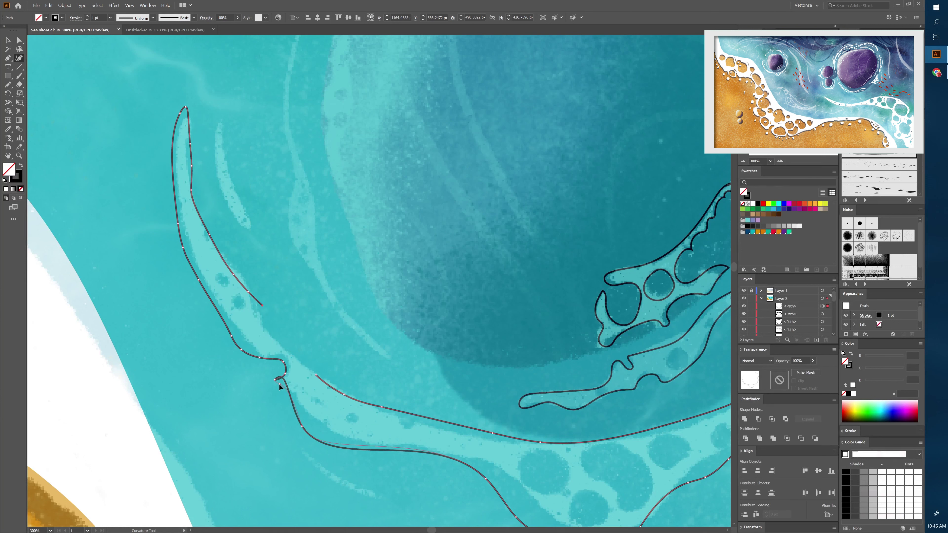
pyautogui.click(309, 415)
pyautogui.click(262, 304)
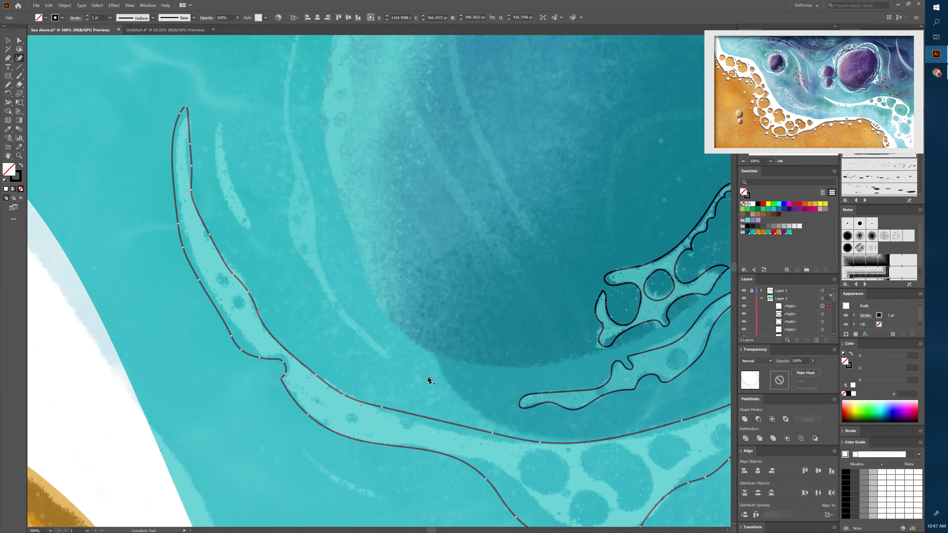
# Step: Pencil bubble-hole loops inside the light band and along the lower ring, including two larger ones
pyautogui.press('n')
pyautogui.moveTo(223, 275); pyautogui.dragTo(215, 276)
pyautogui.moveTo(252, 309); pyautogui.dragTo(250, 306)
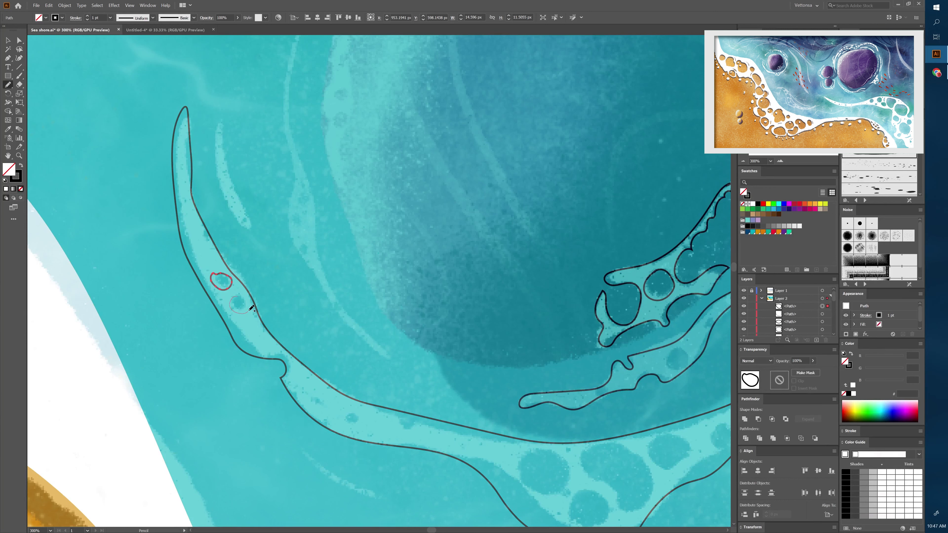
pyautogui.moveTo(351, 425); pyautogui.dragTo(346, 423)
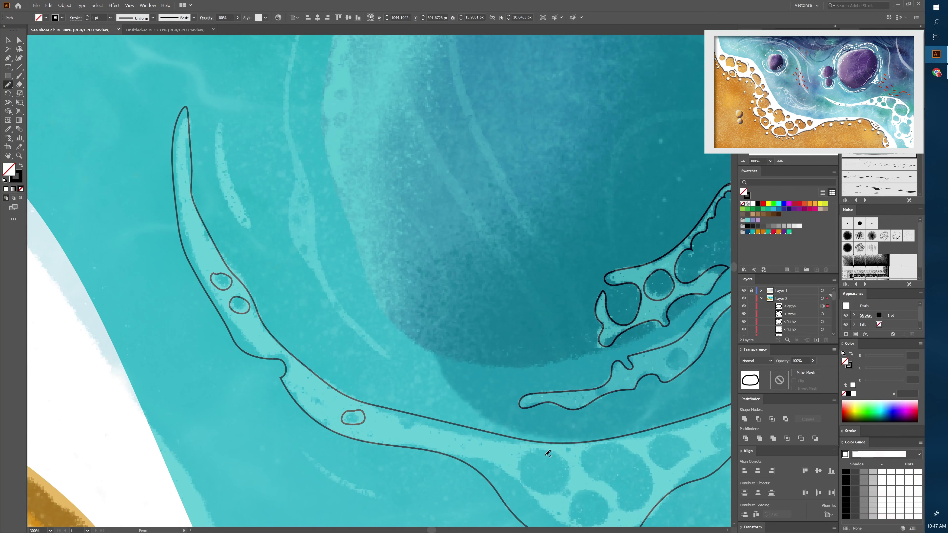
pyautogui.moveTo(562, 495)
pyautogui.mouseDown()
pyautogui.moveTo(538, 453)
pyautogui.moveTo(585, 454)
pyautogui.mouseUp()
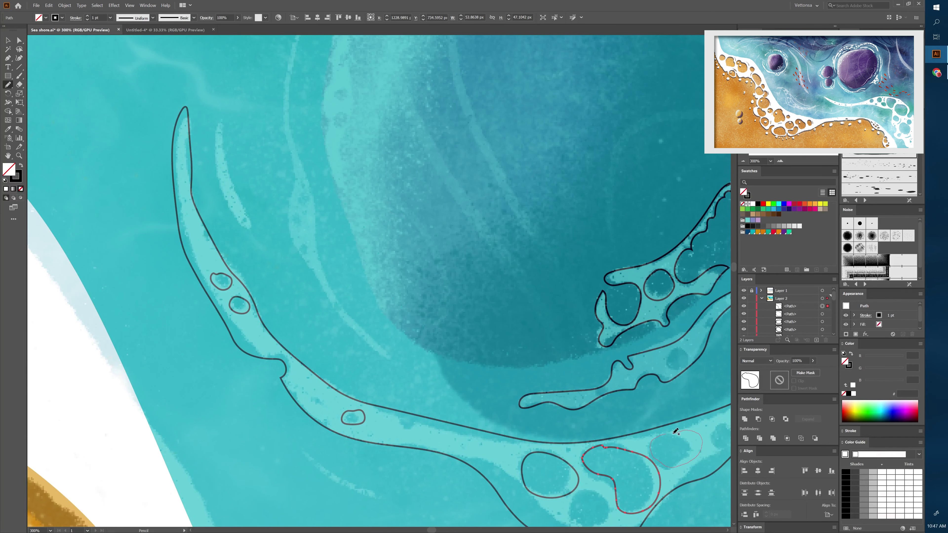
pyautogui.moveTo(655, 439); pyautogui.dragTo(657, 437)
pyautogui.moveTo(598, 485); pyautogui.dragTo(595, 487)
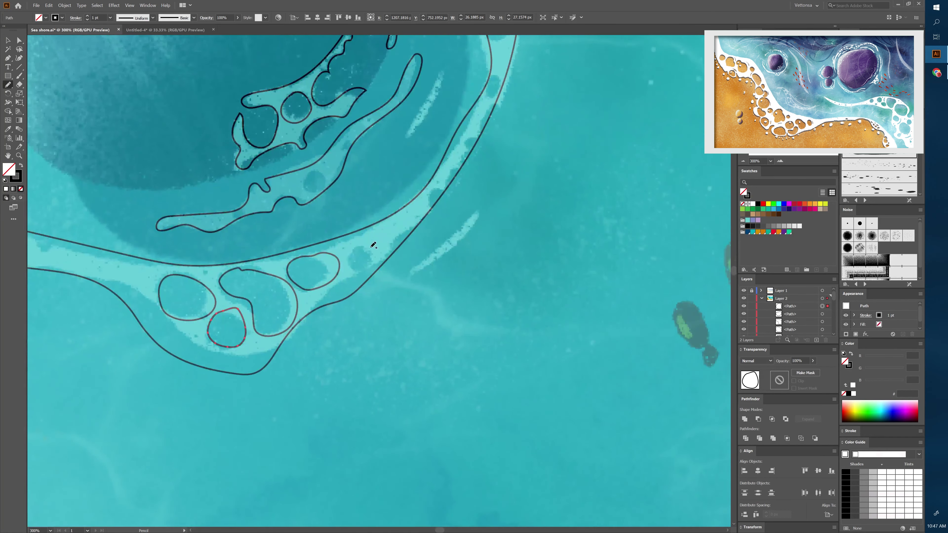
# Step: Circle more bubble holes up the upper ring and down the right foam arc
pyautogui.moveTo(378, 254); pyautogui.dragTo(375, 248)
pyautogui.moveTo(450, 200); pyautogui.dragTo(442, 180)
pyautogui.moveTo(479, 130); pyautogui.dragTo(477, 129)
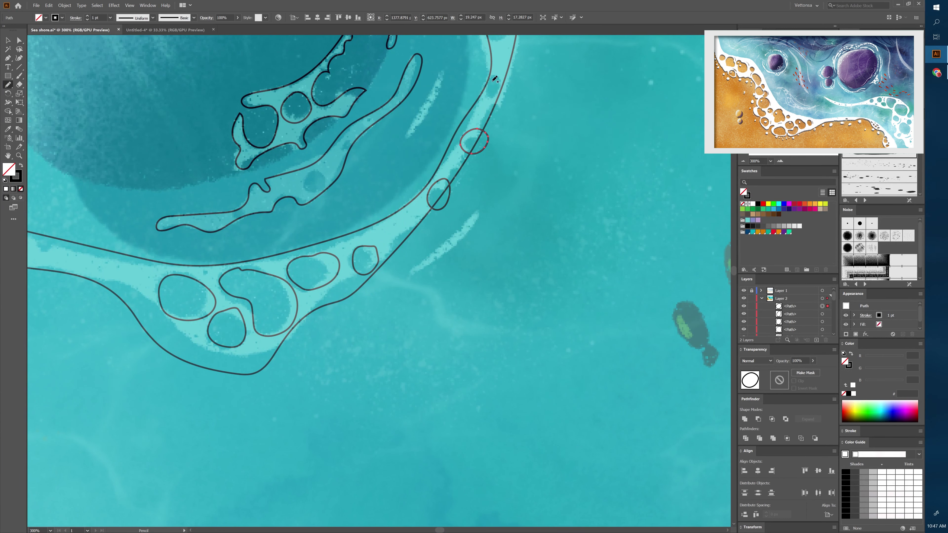
pyautogui.moveTo(504, 73); pyautogui.dragTo(502, 75)
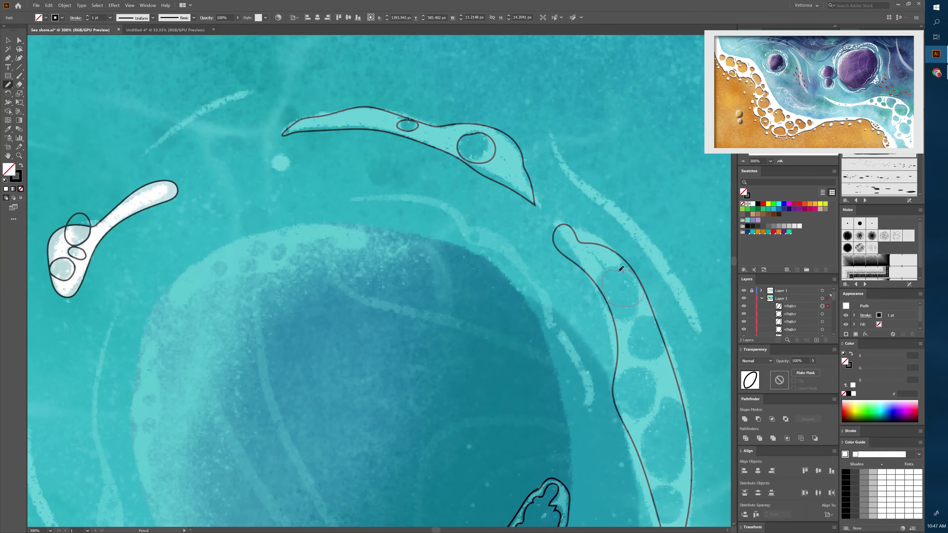
pyautogui.moveTo(621, 268); pyautogui.dragTo(620, 270)
pyautogui.moveTo(644, 315); pyautogui.dragTo(642, 316)
pyautogui.moveTo(649, 369); pyautogui.dragTo(648, 369)
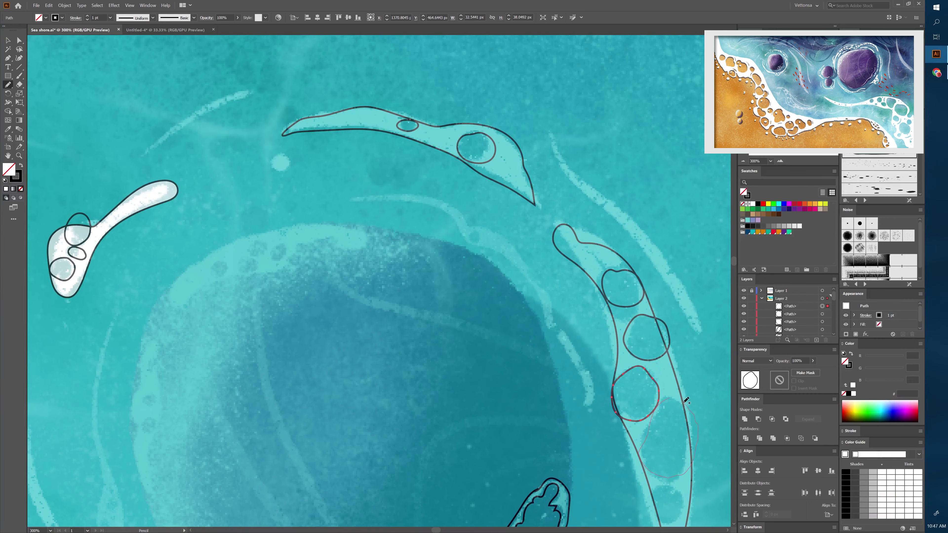
pyautogui.moveTo(686, 400); pyautogui.dragTo(685, 403)
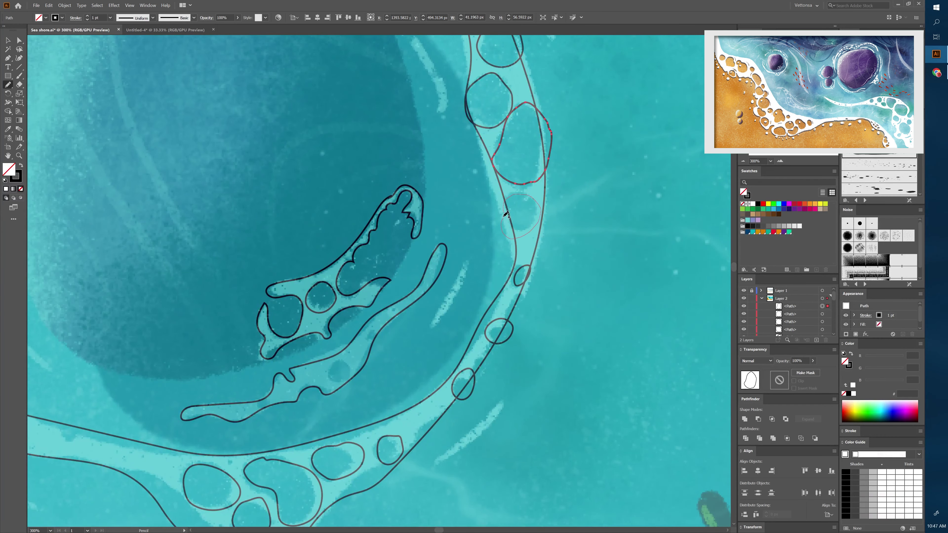
pyautogui.moveTo(504, 215); pyautogui.dragTo(505, 217)
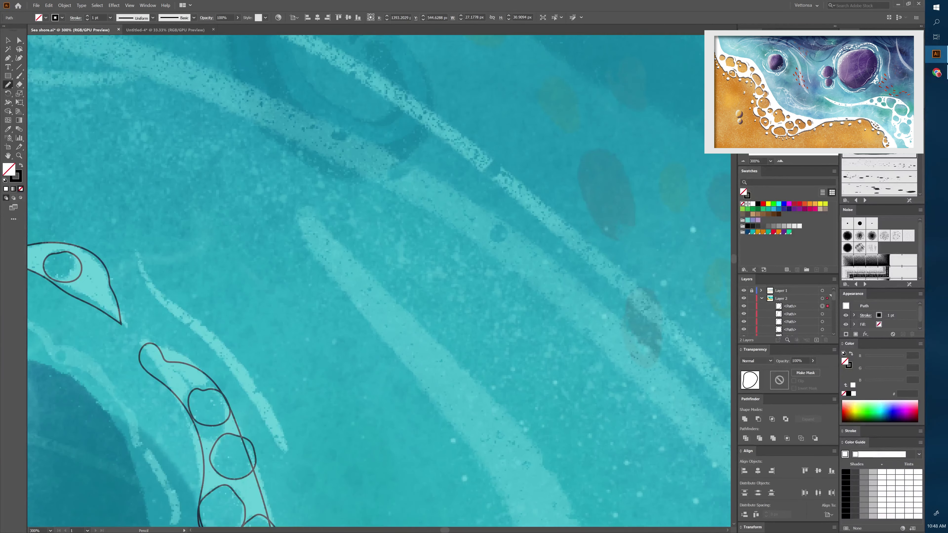
# Step: Pencil-trace the curved foam strip near the sand and loop bubble holes inside it
pyautogui.scroll(-6, 365, 320)
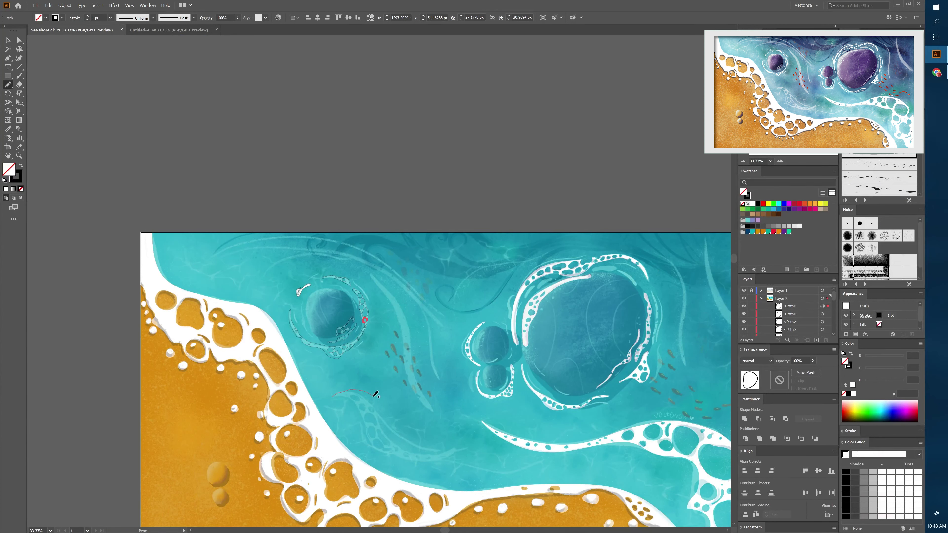
pyautogui.moveTo(352, 396)
pyautogui.mouseDown()
pyautogui.moveTo(334, 397)
pyautogui.moveTo(364, 397)
pyautogui.moveTo(380, 432)
pyautogui.mouseUp()
pyautogui.scroll(2, 444, 463)
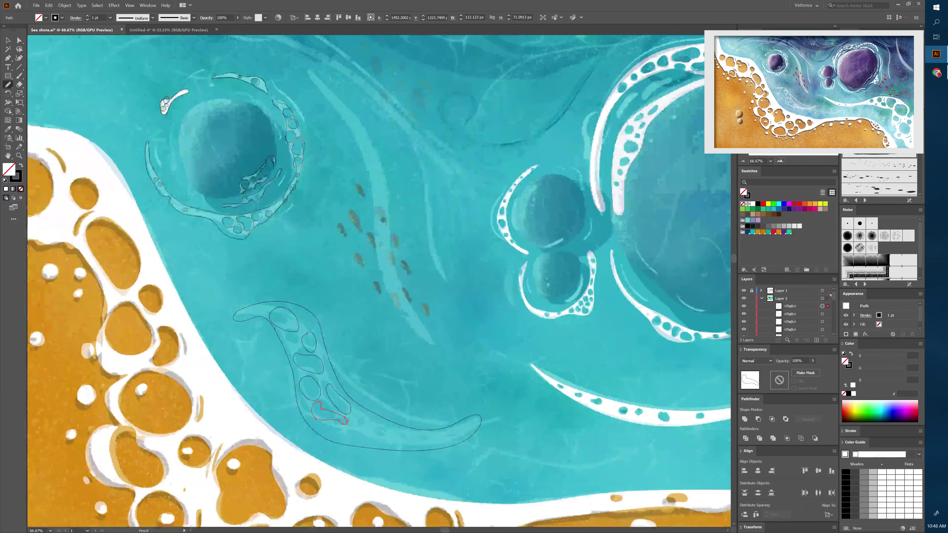
pyautogui.moveTo(381, 418)
pyautogui.mouseDown()
pyautogui.moveTo(336, 391)
pyautogui.moveTo(358, 403)
pyautogui.mouseUp()
pyautogui.moveTo(387, 409)
pyautogui.mouseDown()
pyautogui.moveTo(411, 414)
pyautogui.moveTo(434, 401)
pyautogui.mouseUp()
pyautogui.moveTo(317, 407); pyautogui.dragTo(318, 408)
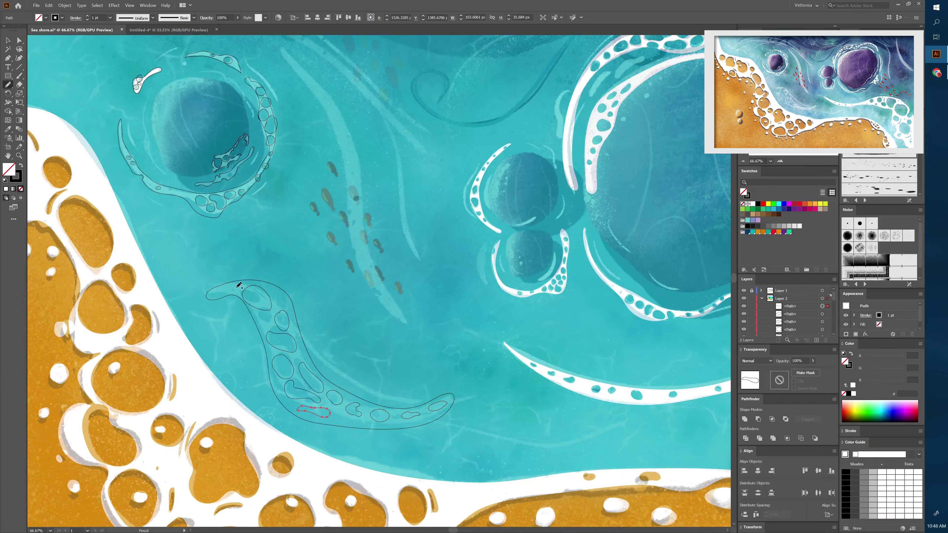
pyautogui.moveTo(237, 286); pyautogui.dragTo(238, 286)
# Step: Reshape the strip's pointed tip and smooth its upper bend with the Curvature tool
pyautogui.hotkey('shift', '~')
pyautogui.click(212, 295)
pyautogui.moveTo(222, 297); pyautogui.dragTo(262, 287)
pyautogui.click(292, 313)
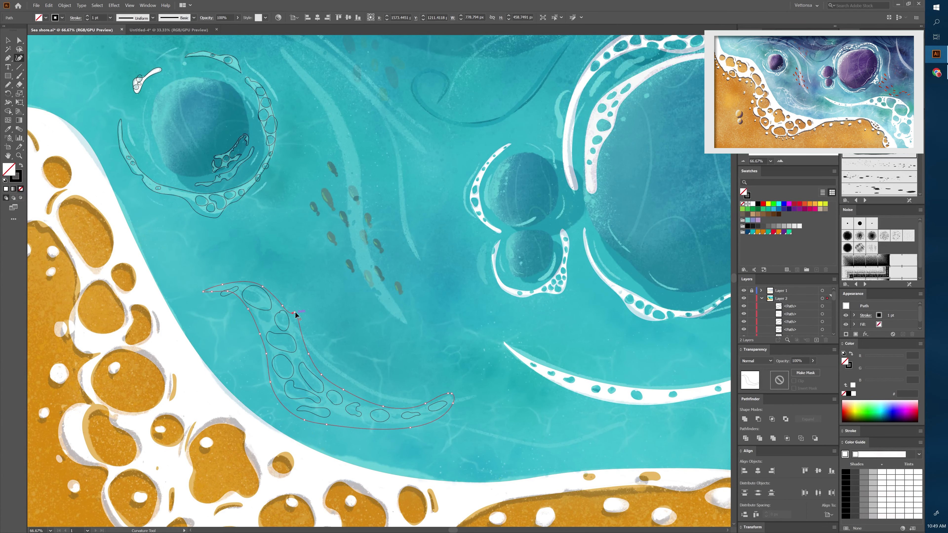
pyautogui.click(281, 314)
# Step: Pull the strip's right tip further out and add points to smooth its lower edge
pyautogui.click(452, 395)
pyautogui.moveTo(450, 394); pyautogui.dragTo(466, 395)
pyautogui.click(410, 424)
pyautogui.click(332, 424)
pyautogui.click(306, 417)
# Step: Fill the new foam strip white and punch its bubble holes out
pyautogui.press('v')
pyautogui.click(265, 271)
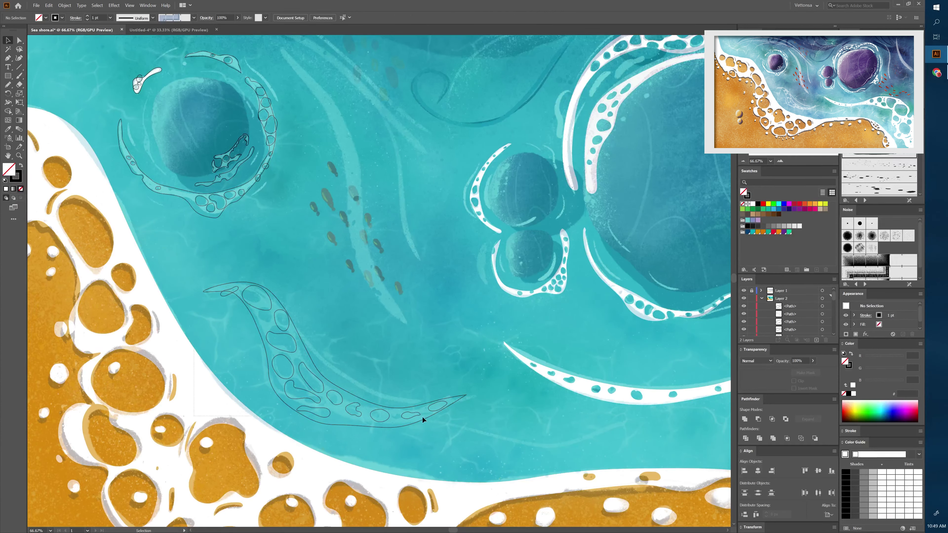
pyautogui.click(401, 402)
pyautogui.click(755, 203)
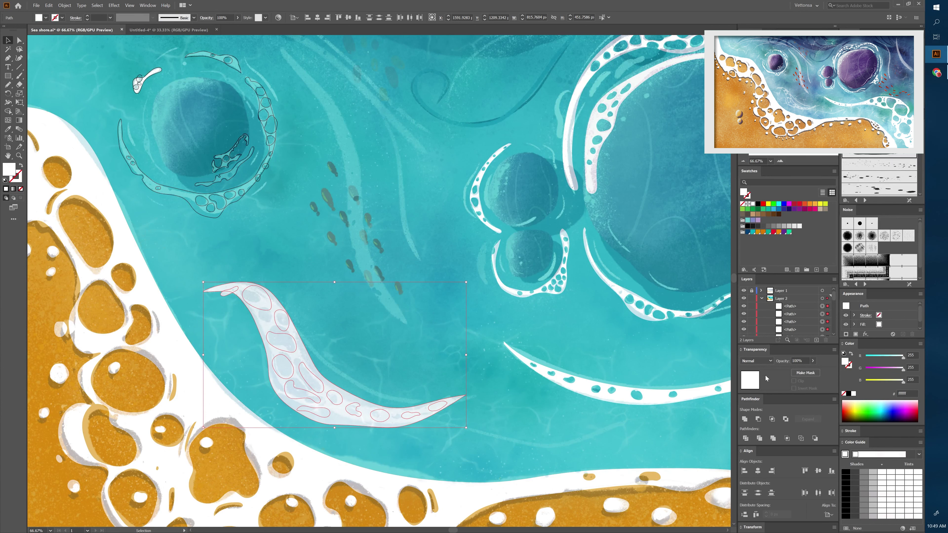
pyautogui.hotkey('ctrl', '8')
pyautogui.scroll(3, 211, 158)
# Step: Cut the holes out of the small foam pieces above and left of the rock, removing their stroke
pyautogui.click(210, 159)
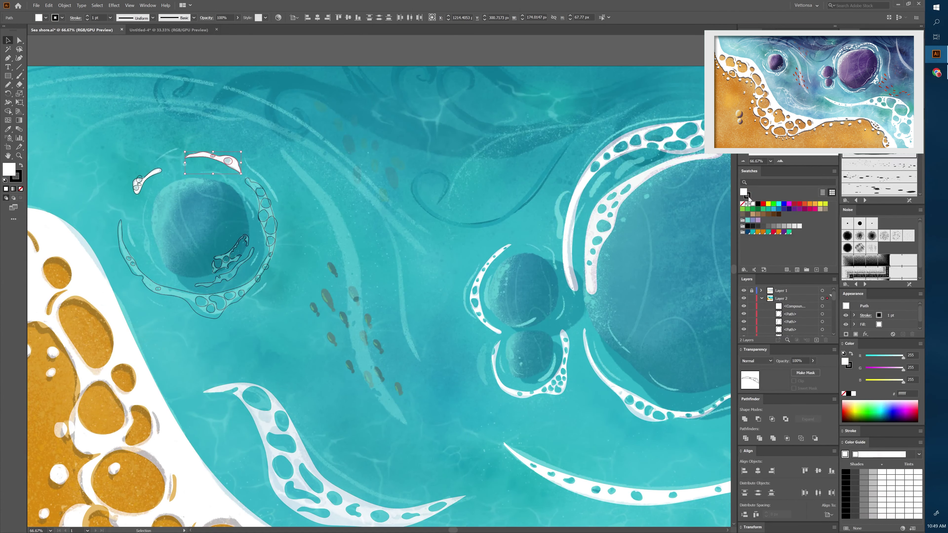
pyautogui.hotkey('ctrl', '8')
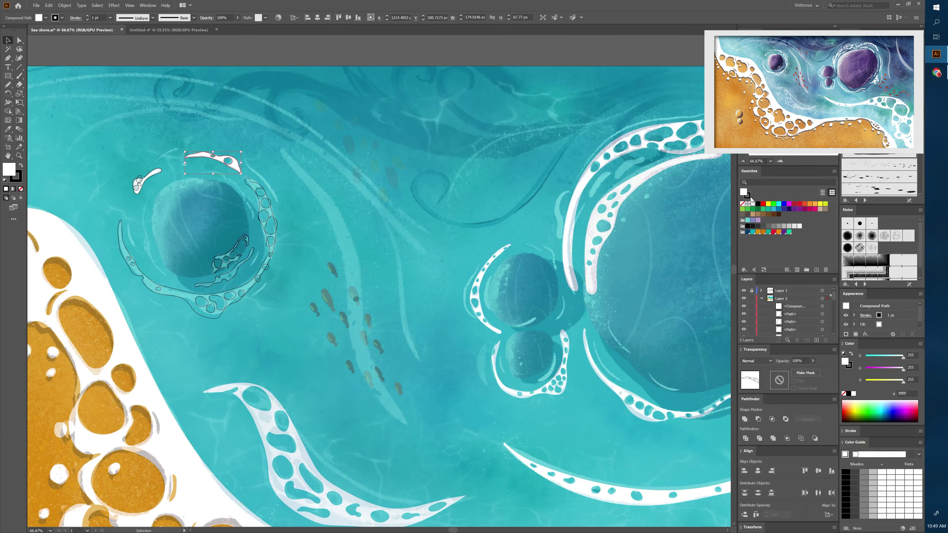
pyautogui.click(742, 203)
pyautogui.click(148, 177)
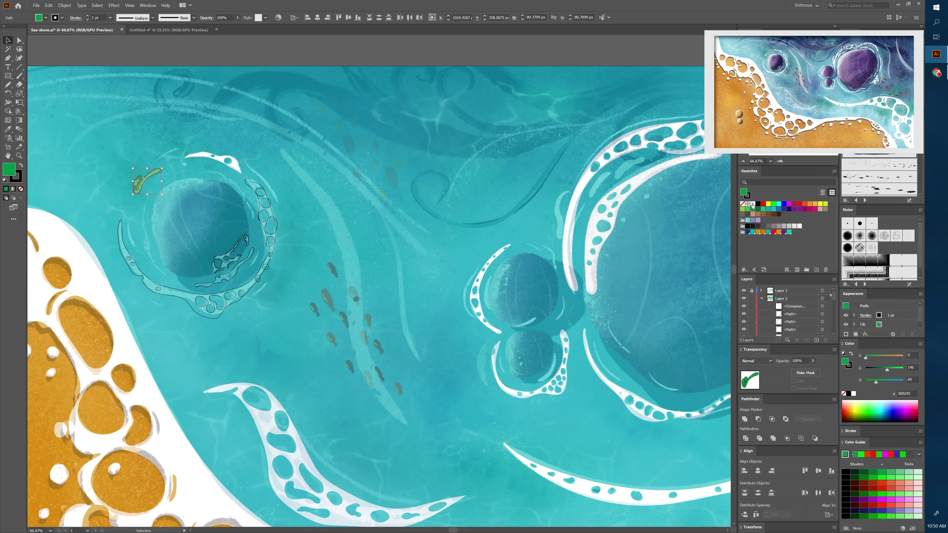
pyautogui.hotkey('ctrl', '8')
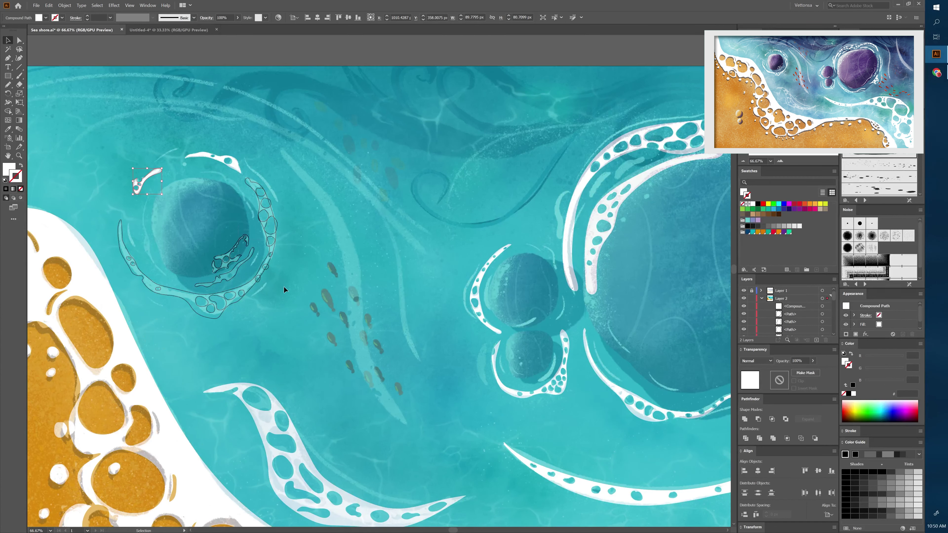
pyautogui.click(283, 289)
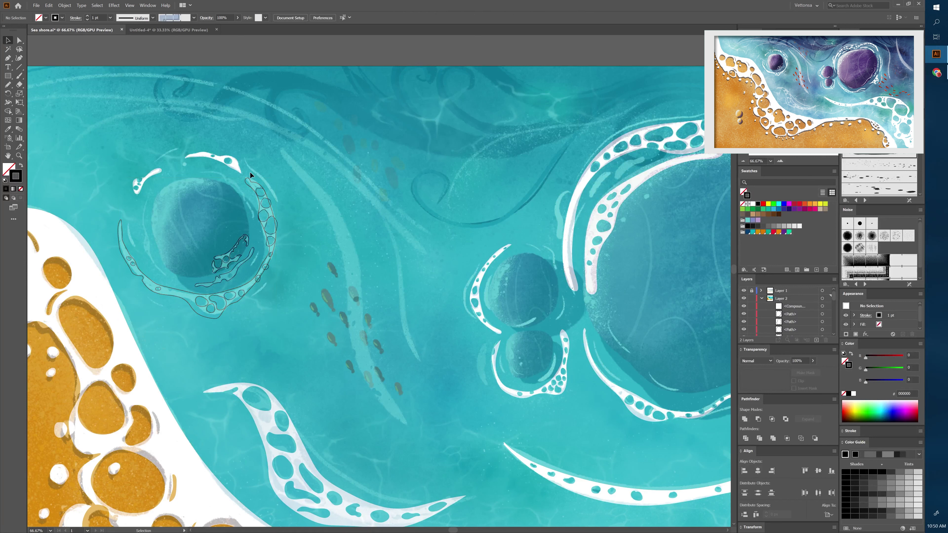
# Step: Make the foam ring white with its bubble holes cut, then fill the inner shell and wavy line white
pyautogui.click(118, 221)
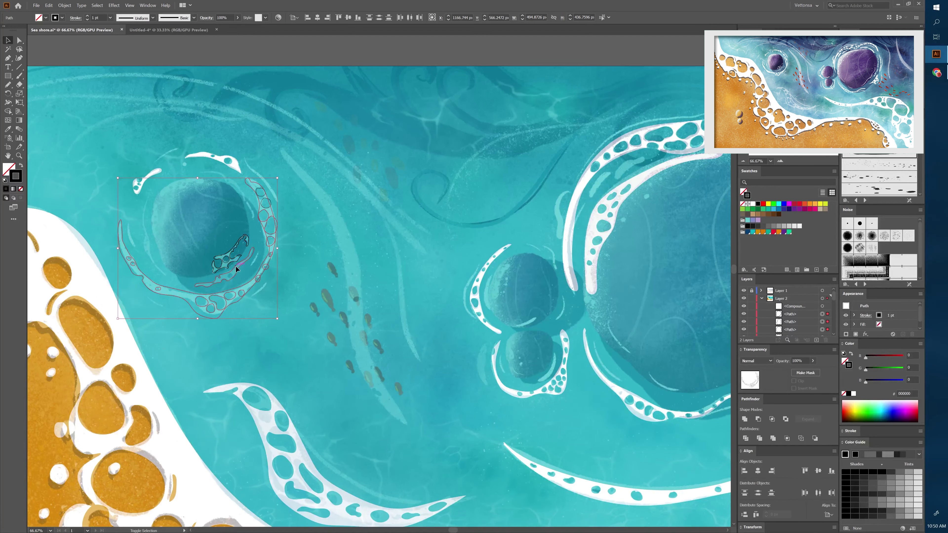
pyautogui.click(752, 204)
pyautogui.click(758, 419)
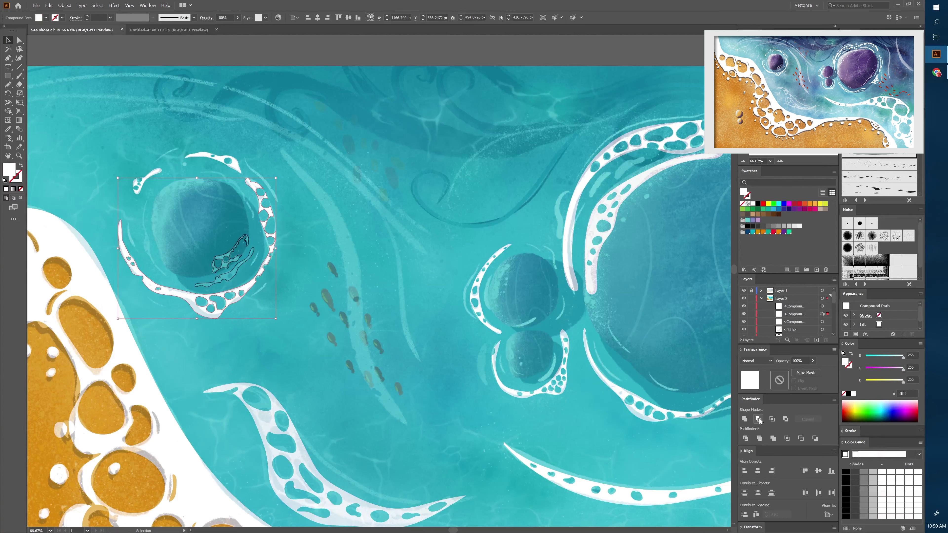
pyautogui.click(231, 244)
pyautogui.click(753, 204)
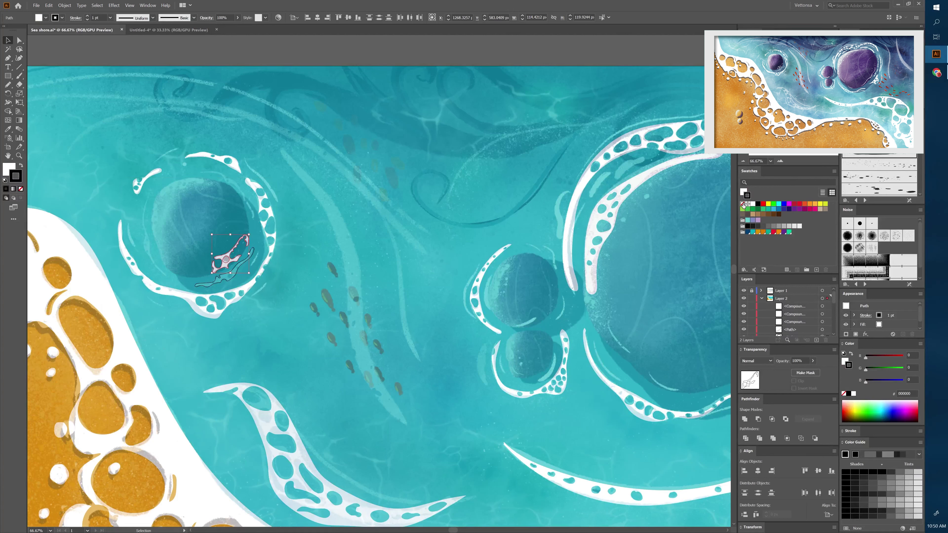
pyautogui.click(239, 268)
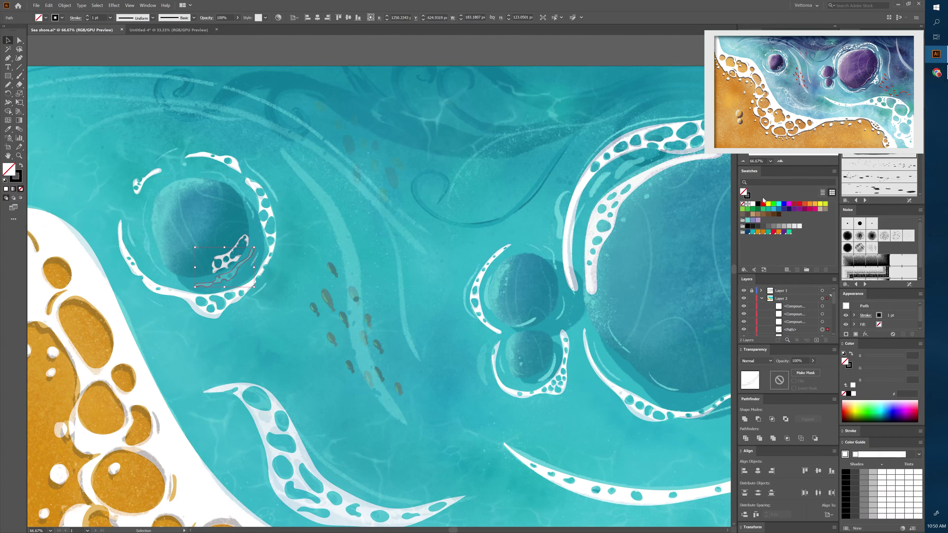
pyautogui.click(752, 204)
pyautogui.hotkey('ctrl', 'shift', 'a')
# Step: Zoom out to show the whole artboard at 35%
pyautogui.scroll(3, 373, 261)
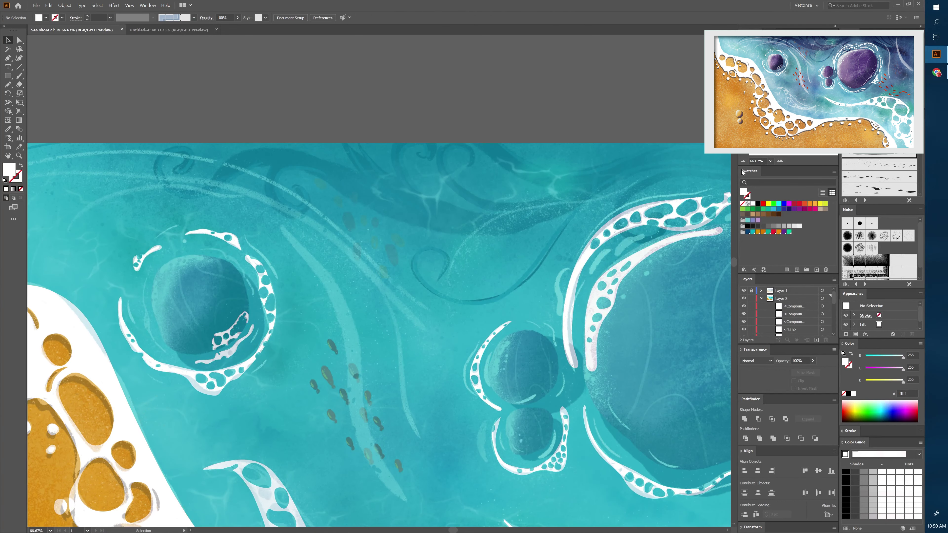
pyautogui.hotkey('ctrl', '-')
pyautogui.hotkey('ctrl', '-')
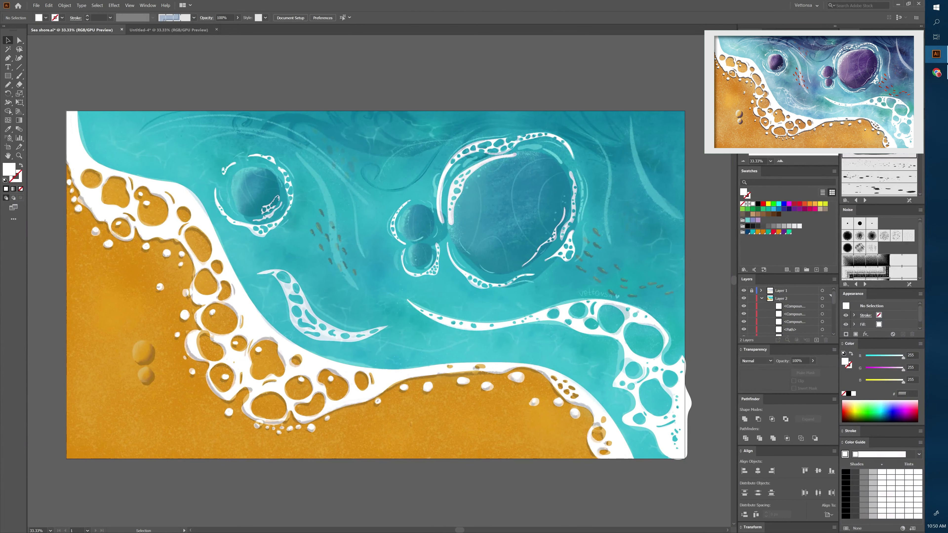
pyautogui.tripleClick(758, 161)
pyautogui.write('35')
pyautogui.press('Return')
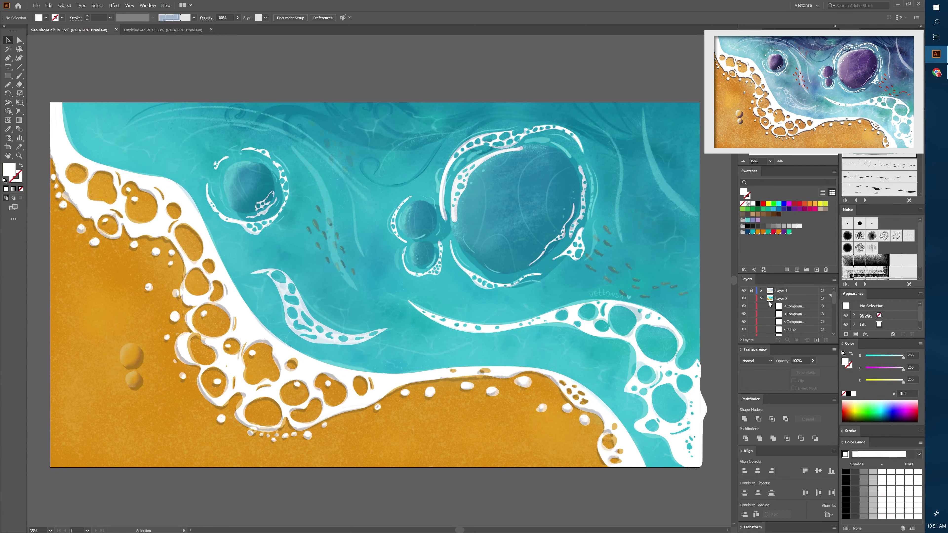
# Step: Hide the texture layer and make purple the fill colour for the Curvature tool
pyautogui.click(744, 290)
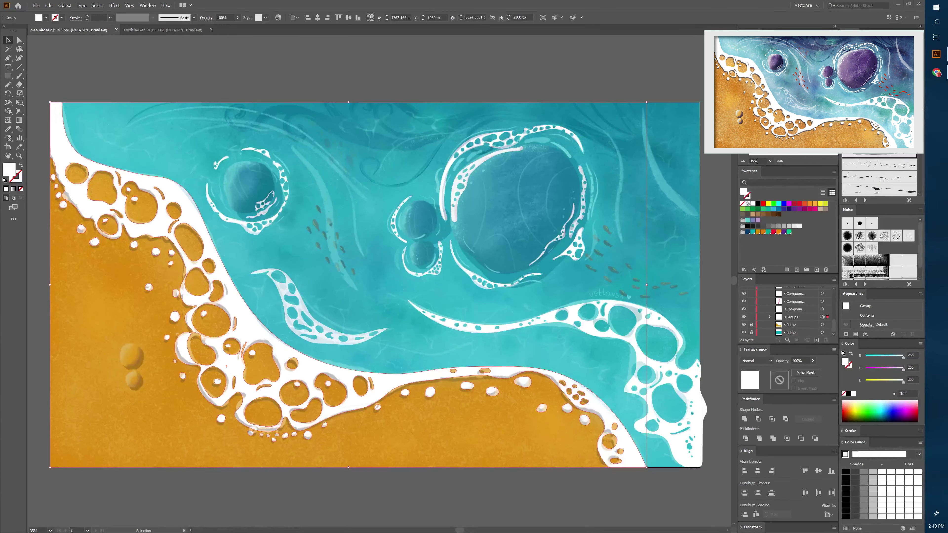
pyautogui.click(709, 251)
pyautogui.hotkey('shift', '`')
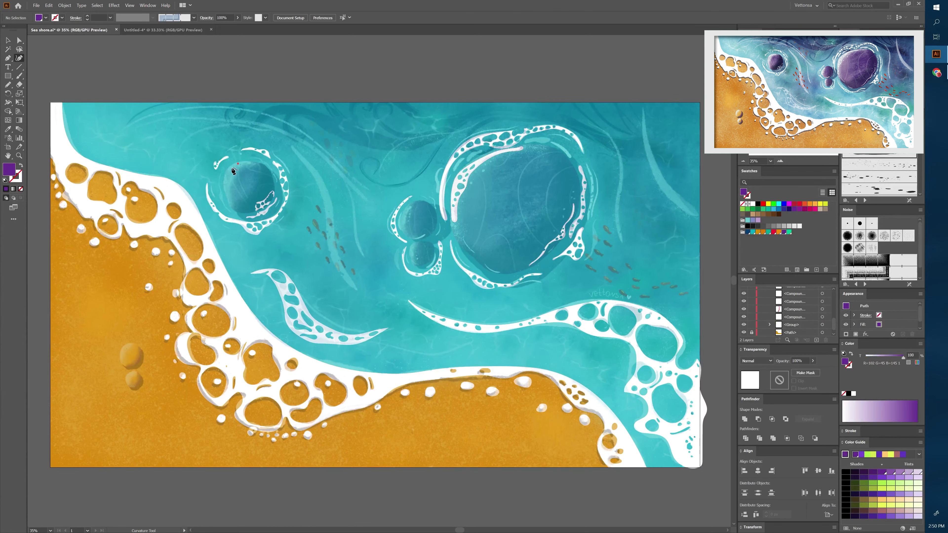
# Step: Trace a closed purple rock shape over the left bubble
pyautogui.click(225, 189)
pyautogui.click(232, 209)
pyautogui.click(249, 211)
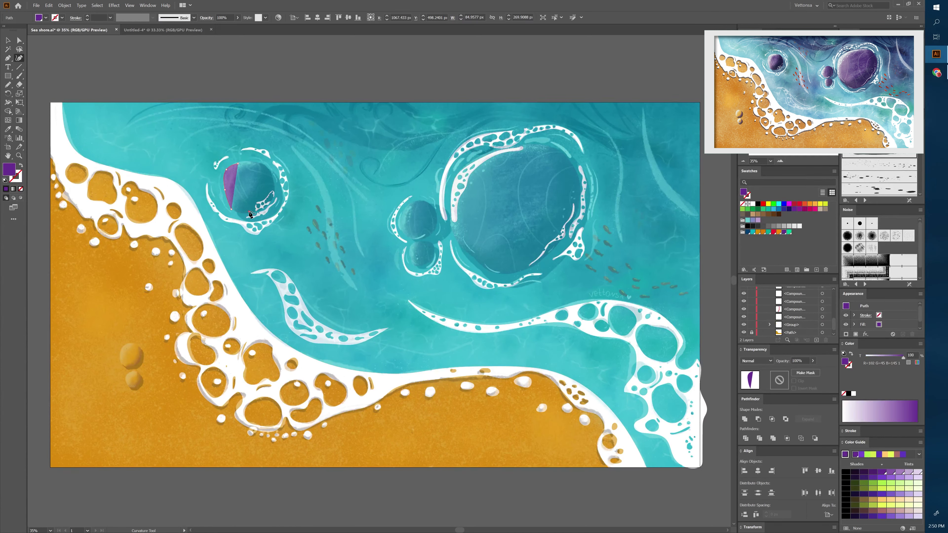
pyautogui.click(273, 178)
pyautogui.click(261, 162)
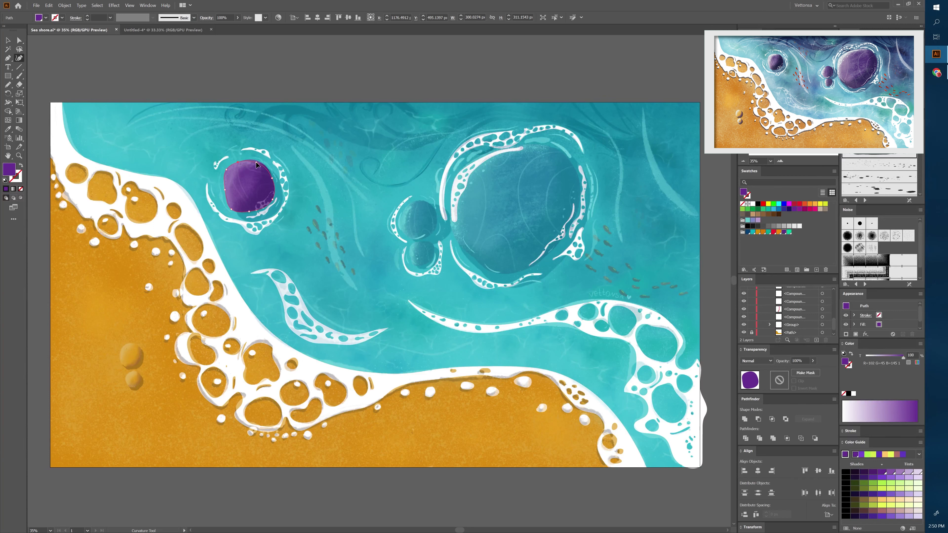
# Step: Trace purple rock shapes over the upper and lower small bubbles
pyautogui.click(421, 199)
pyautogui.click(406, 204)
pyautogui.click(402, 223)
pyautogui.click(402, 231)
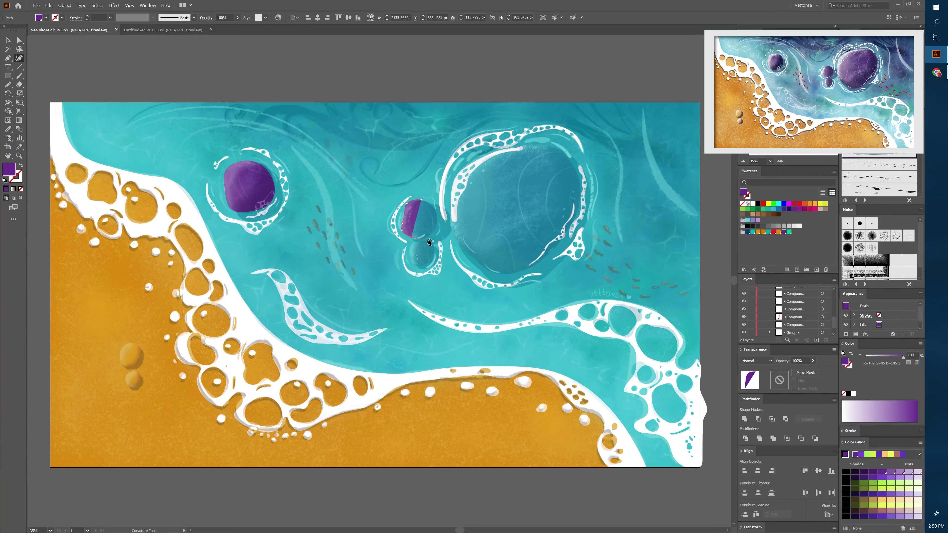
pyautogui.click(436, 220)
pyautogui.click(421, 199)
pyautogui.click(411, 245)
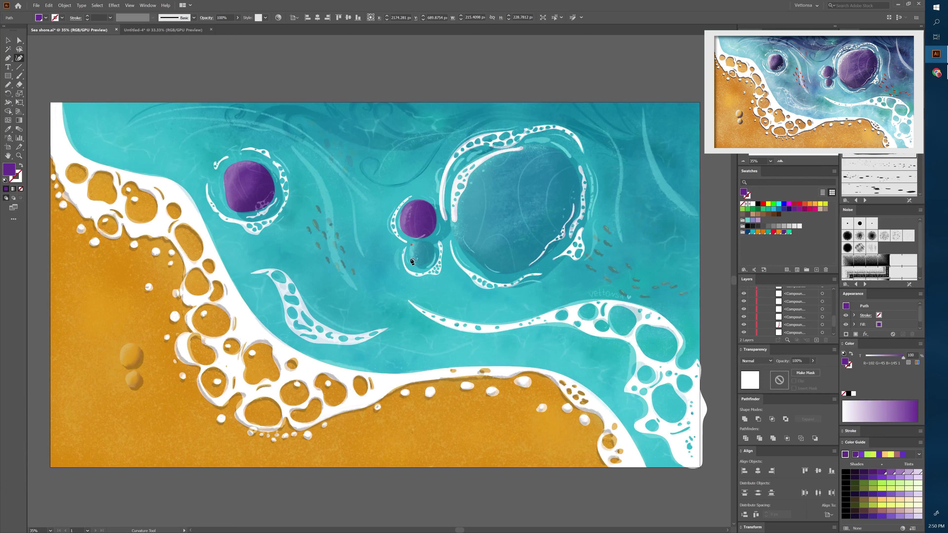
pyautogui.click(433, 258)
pyautogui.click(421, 240)
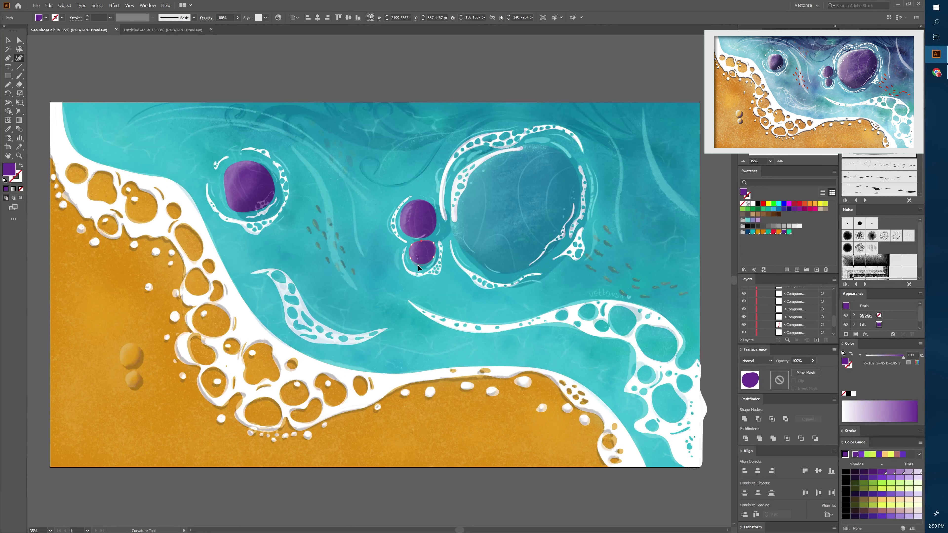
# Step: Trace a purple oval rock over the large central bubble, then start selecting the purple rocks
pyautogui.click(530, 144)
pyautogui.click(466, 167)
pyautogui.click(451, 225)
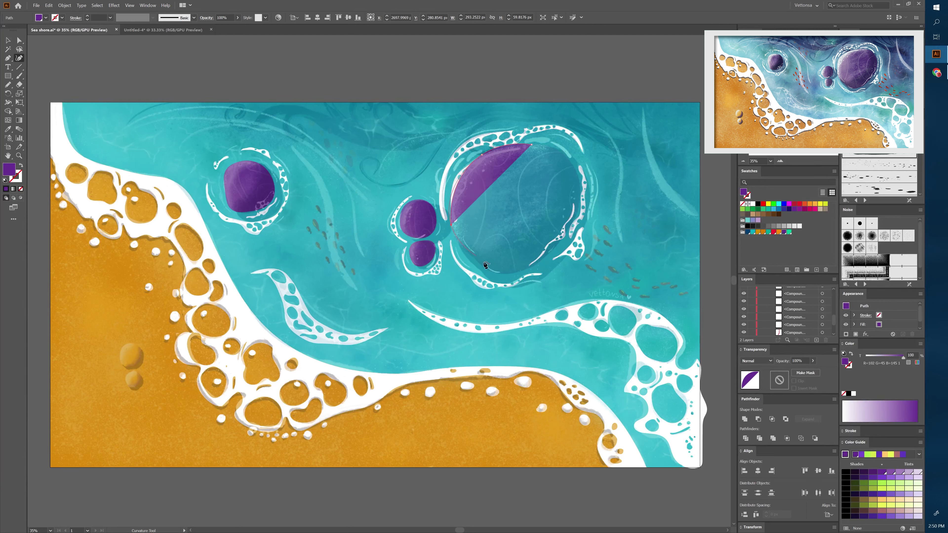
pyautogui.click(497, 271)
pyautogui.click(546, 258)
pyautogui.click(578, 205)
pyautogui.click(575, 164)
pyautogui.click(530, 145)
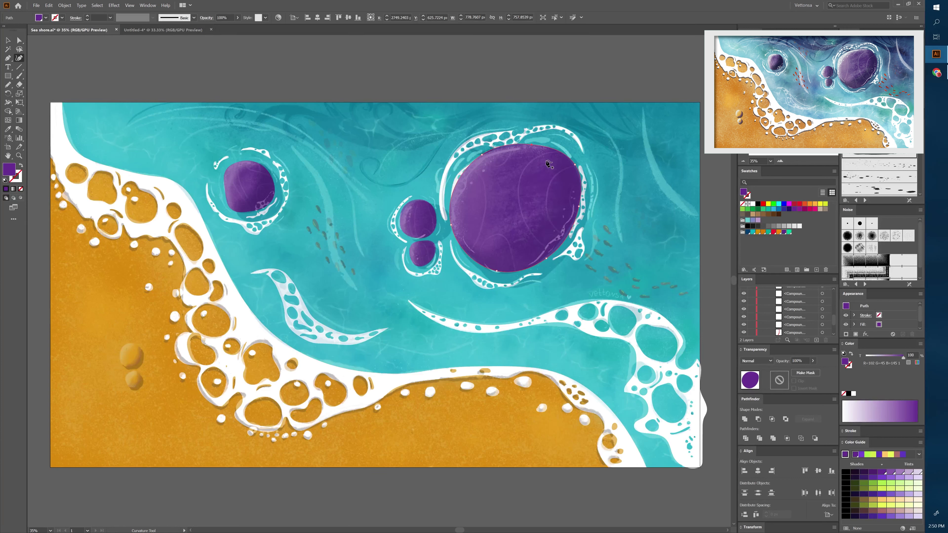
pyautogui.click(562, 239)
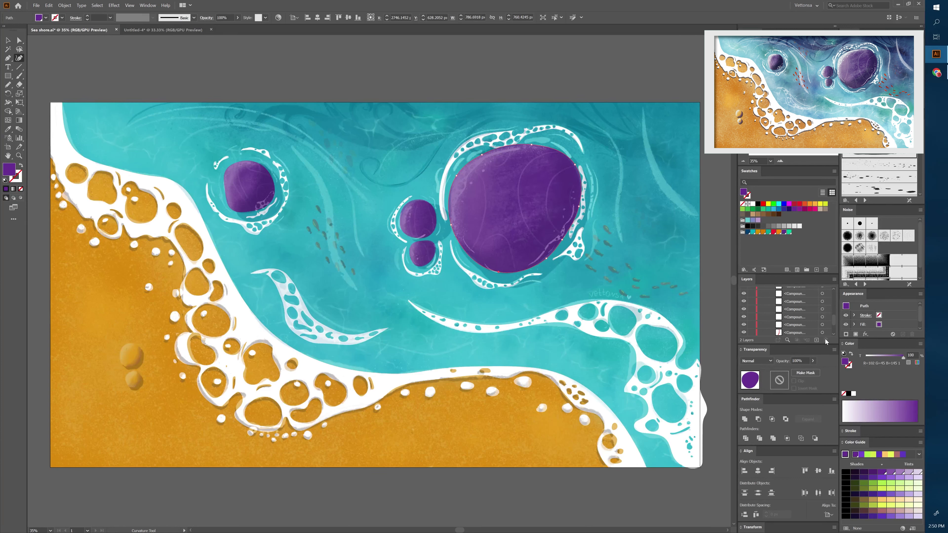
pyautogui.scroll(10, 826, 313)
pyautogui.press('v')
pyautogui.click(828, 314)
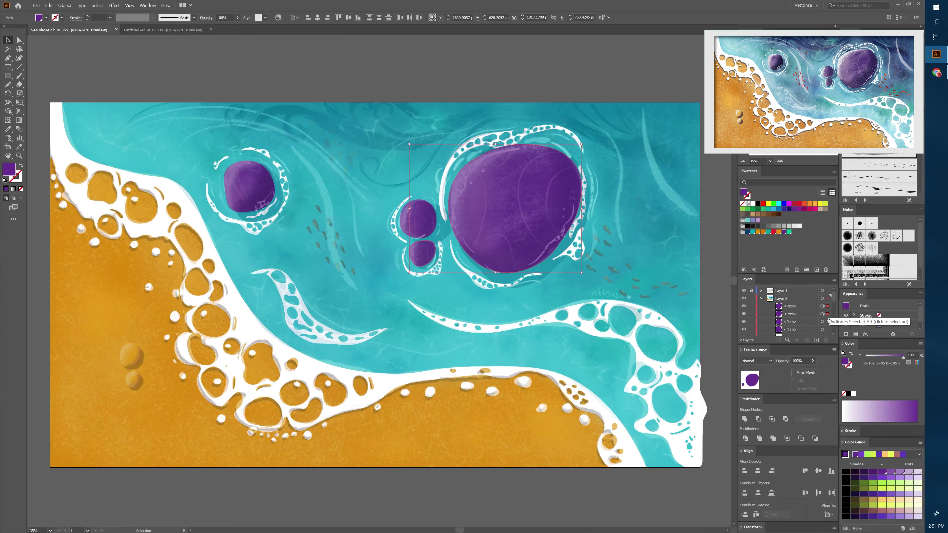
# Step: Send all the purple rocks behind the white foam rings
pyautogui.click(827, 329)
pyautogui.hotkey('ctrl', 'f')
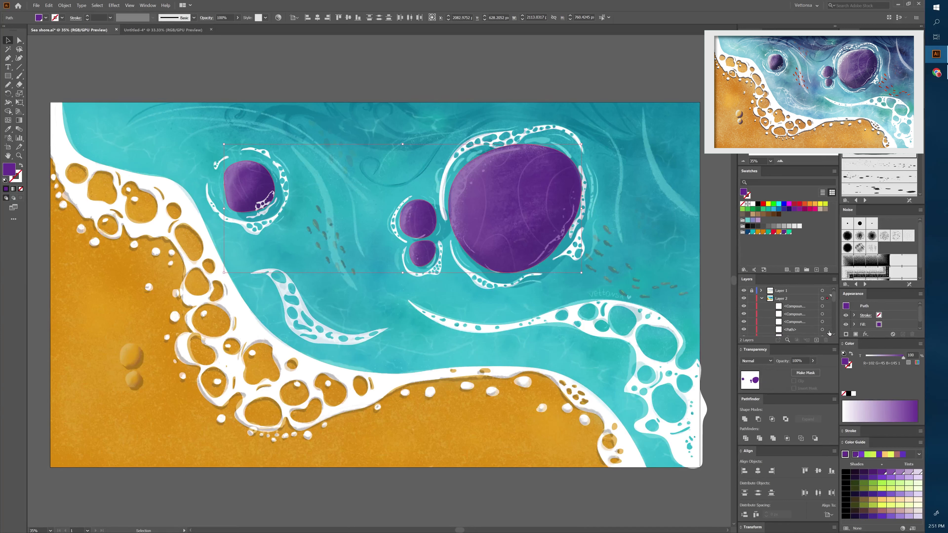
pyautogui.hotkey('ctrl', '3')
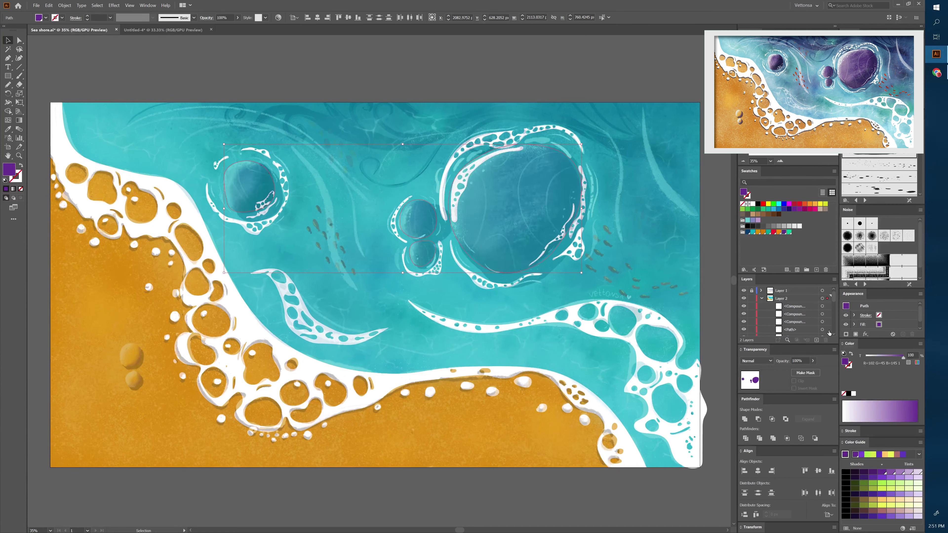
pyautogui.hotkey('ctrl', 'alt', '3')
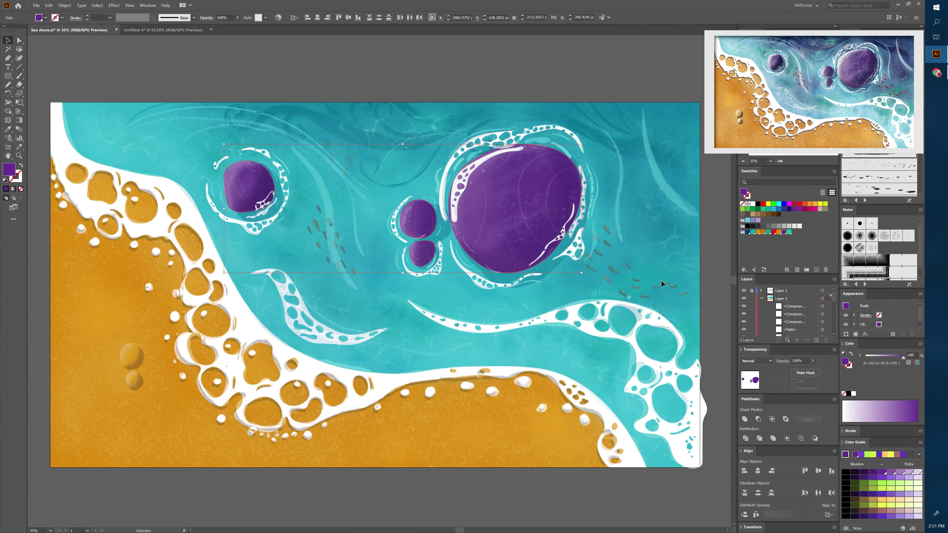
pyautogui.click(525, 64)
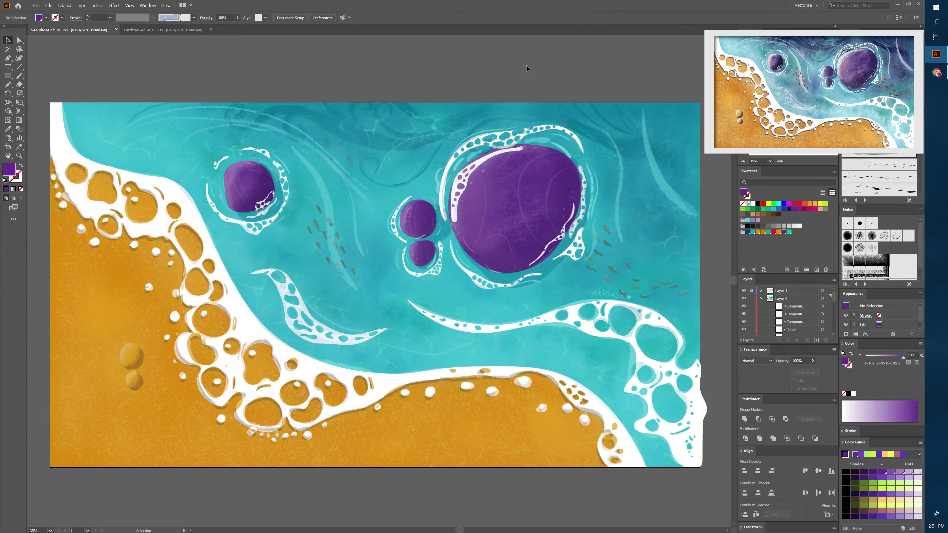
# Step: Show the texture layer again and set a purple Calligraphy 1 brush stroke
pyautogui.click(743, 291)
pyautogui.hotkey('ctrl', 'z')
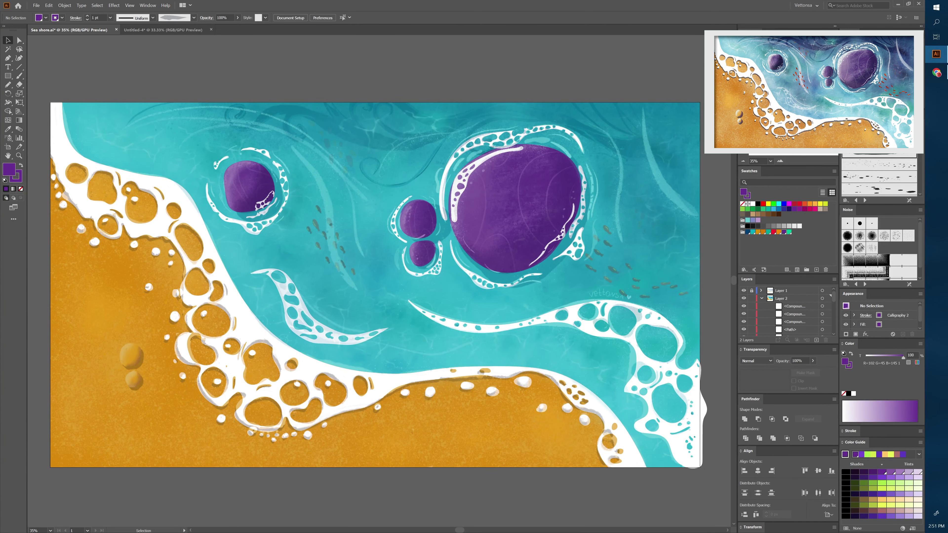
pyautogui.hotkey('ctrl', 'z')
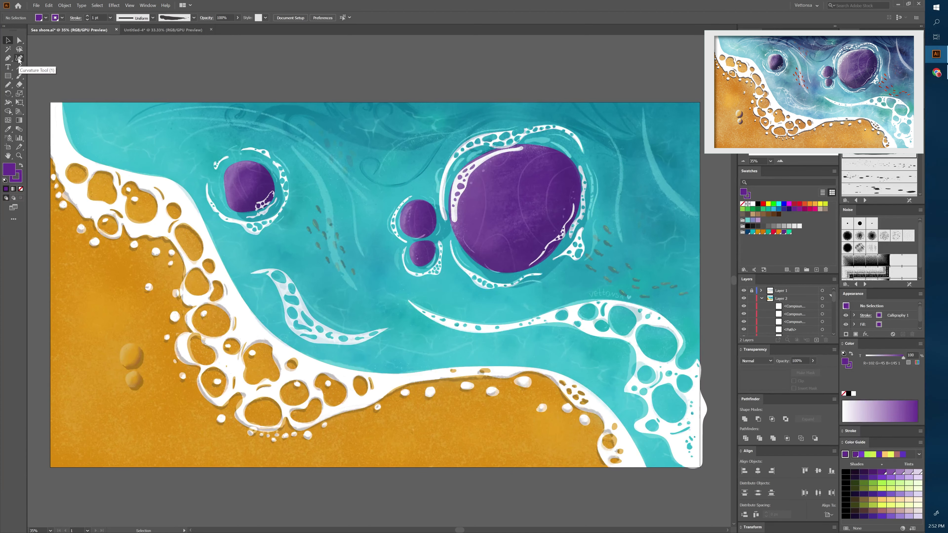
# Step: Set the Paintbrush to a white stroke with no fill and test a stroke in the upper-right water
pyautogui.click(19, 75)
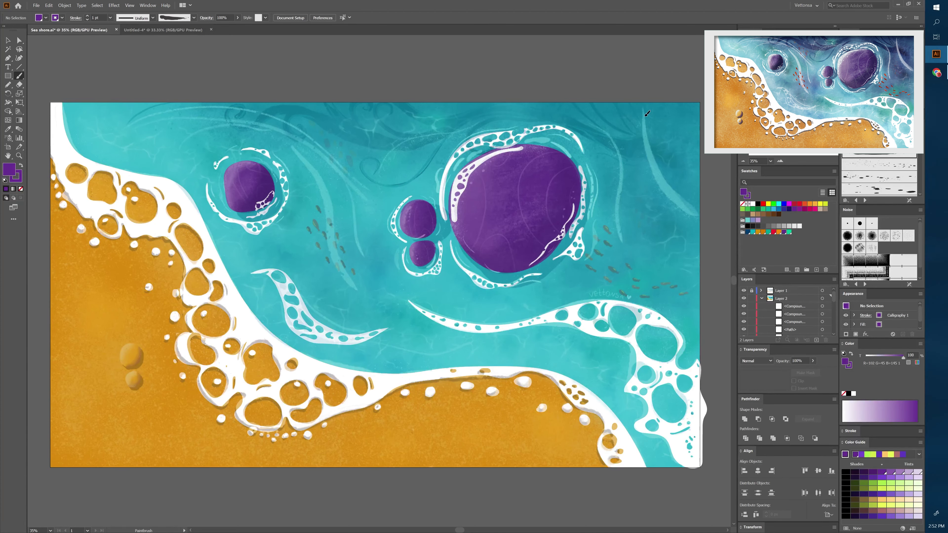
pyautogui.hotkey('ctrl', 'z')
pyautogui.click(752, 204)
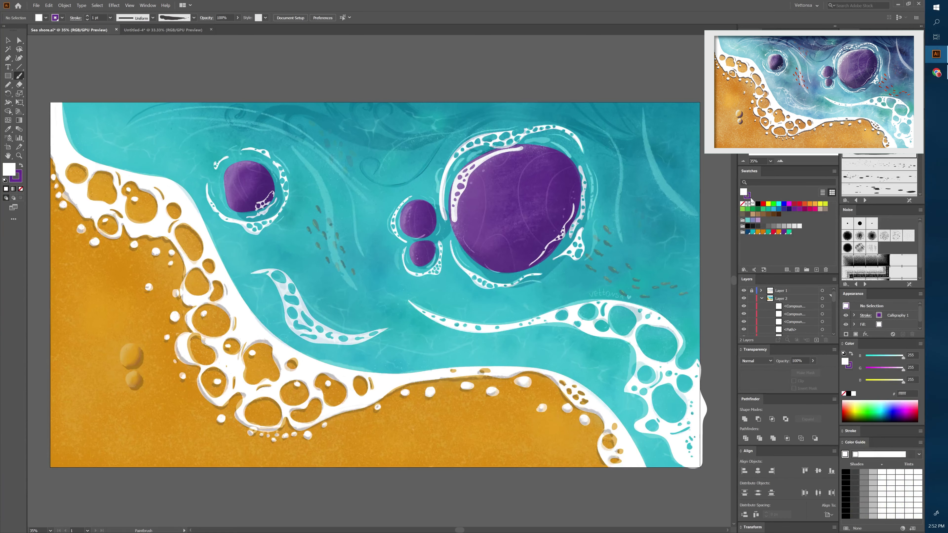
pyautogui.click(743, 192)
pyautogui.moveTo(621, 189)
pyautogui.mouseDown()
pyautogui.moveTo(620, 163)
pyautogui.moveTo(652, 138)
pyautogui.moveTo(694, 222)
pyautogui.mouseUp()
pyautogui.hotkey('ctrl', 'z')
# Step: Paint 5 pt white current strokes left of the small rocks and in the lower water
pyautogui.press('v')
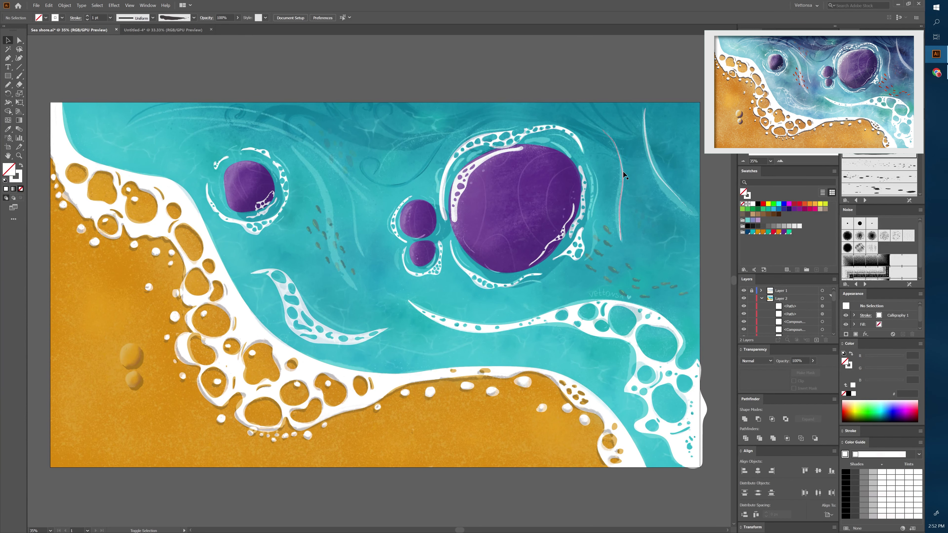
pyautogui.click(622, 169)
pyautogui.keyDown('shift'); pyautogui.click(657, 150); pyautogui.keyUp('shift')
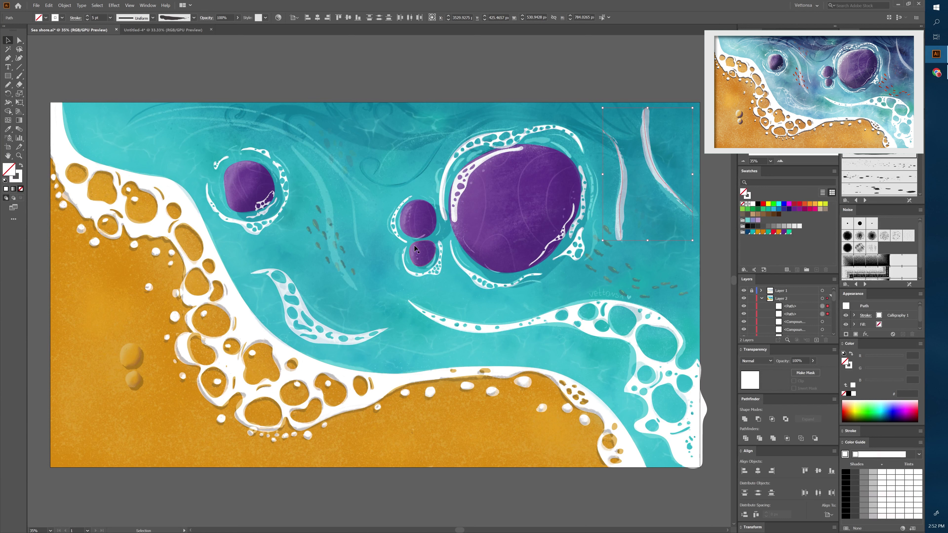
pyautogui.press('b')
pyautogui.moveTo(336, 211); pyautogui.dragTo(349, 282)
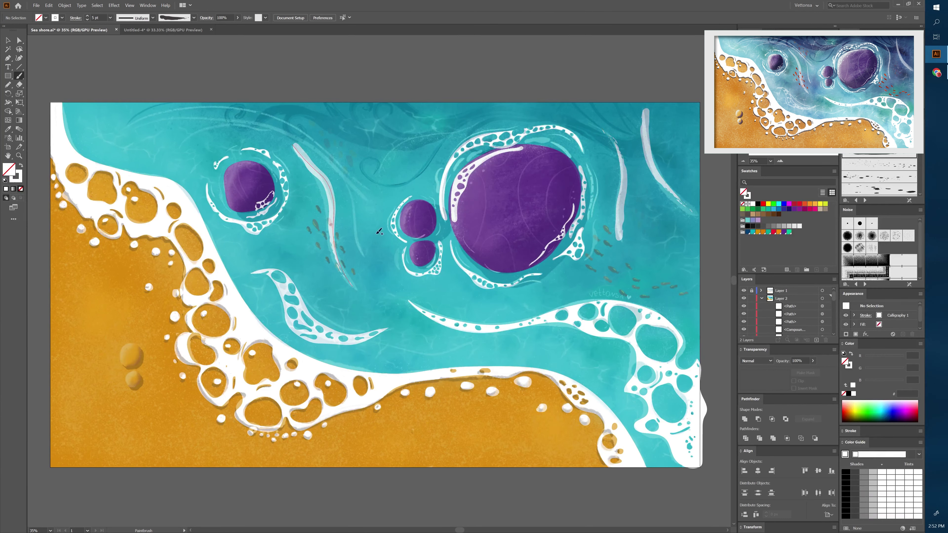
pyautogui.moveTo(484, 343); pyautogui.dragTo(485, 342)
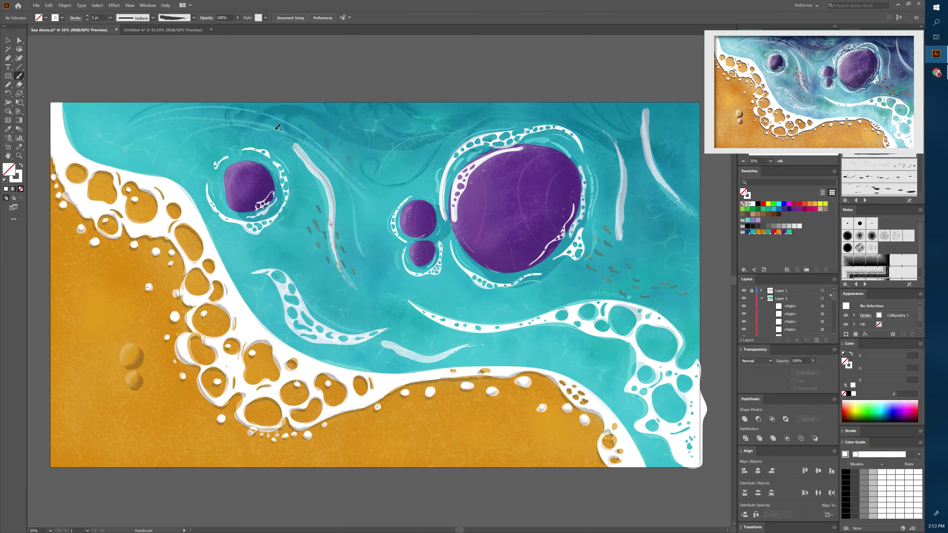
# Step: Paint thinner 2 pt white current strokes along the top and above the small rocks
pyautogui.press('[')
pyautogui.press('[')
pyautogui.press('[')
pyautogui.moveTo(240, 130); pyautogui.dragTo(240, 130)
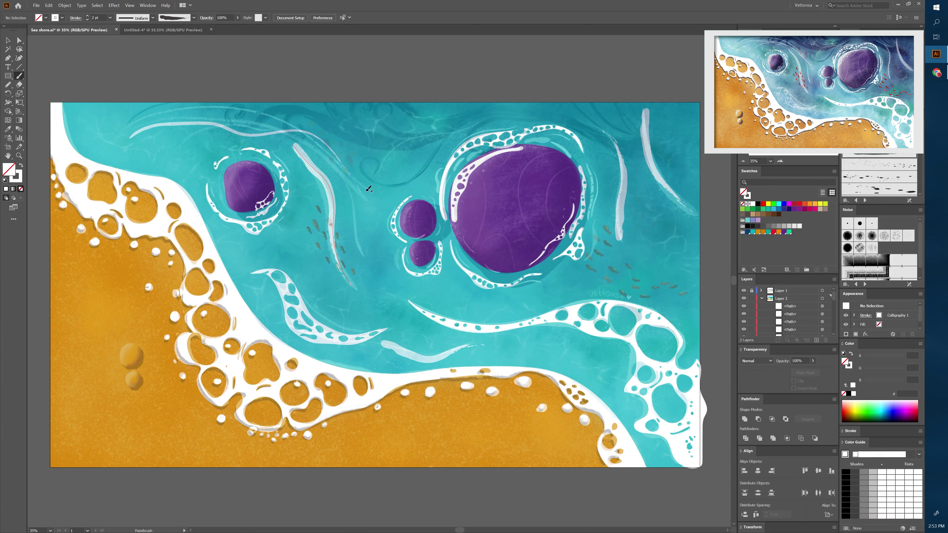
pyautogui.moveTo(129, 130); pyautogui.dragTo(328, 152)
pyautogui.moveTo(178, 112); pyautogui.dragTo(339, 140)
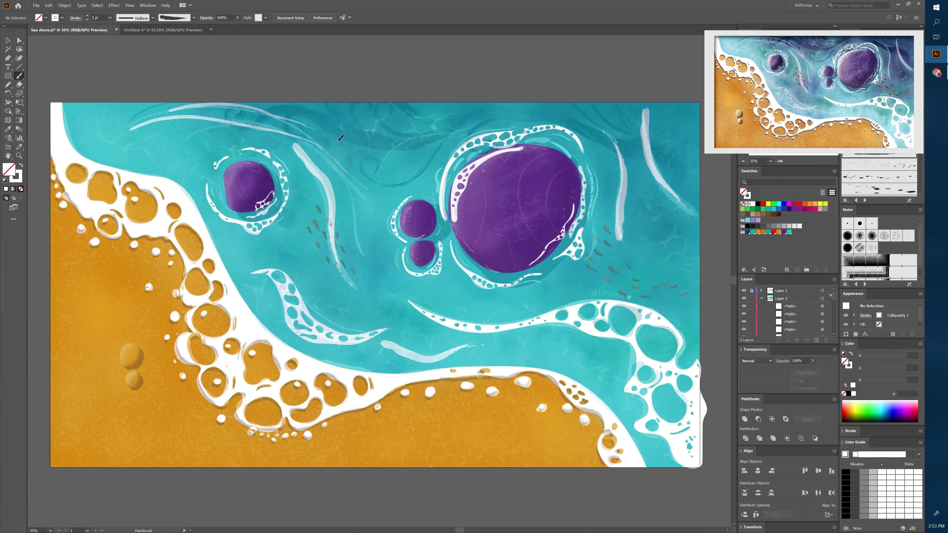
pyautogui.moveTo(375, 174); pyautogui.dragTo(462, 135)
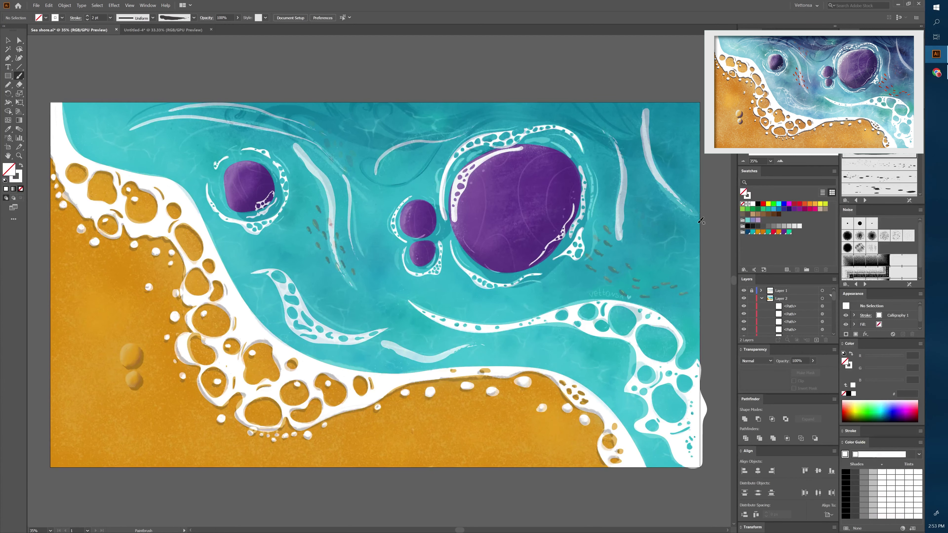
# Step: Switch to the Light Ink Wash brush and paint pale ripples at the right edge of the water
pyautogui.click(879, 142)
pyautogui.moveTo(676, 221); pyautogui.dragTo(654, 250)
pyautogui.moveTo(663, 247)
pyautogui.mouseDown()
pyautogui.moveTo(692, 241)
pyautogui.moveTo(683, 259)
pyautogui.moveTo(702, 260)
pyautogui.mouseUp()
pyautogui.moveTo(684, 270); pyautogui.dragTo(701, 272)
pyautogui.moveTo(658, 219); pyautogui.dragTo(658, 220)
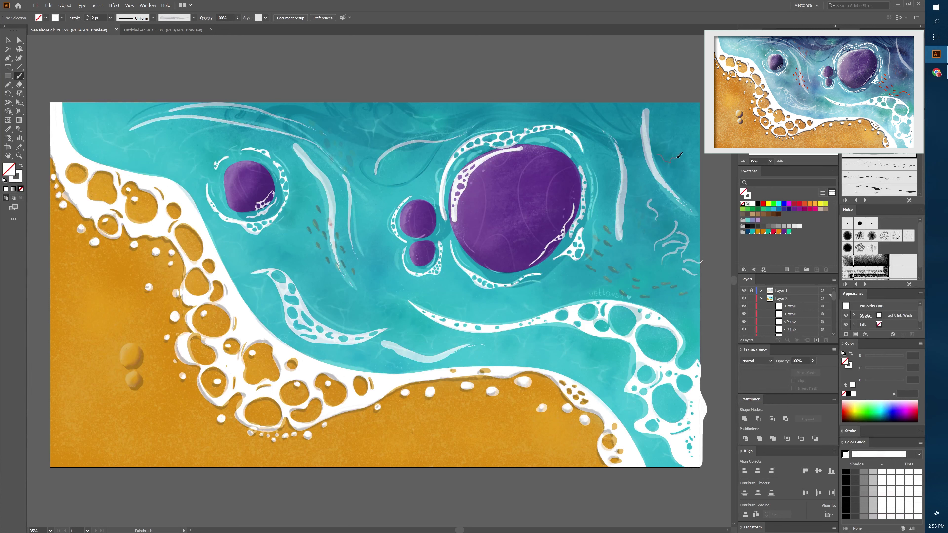
pyautogui.moveTo(658, 154); pyautogui.dragTo(676, 157)
pyautogui.moveTo(663, 144); pyautogui.dragTo(679, 146)
# Step: Paint small 2 pt wavy ripples across the upper and middle water
pyautogui.moveTo(419, 118)
pyautogui.mouseDown()
pyautogui.moveTo(444, 120)
pyautogui.moveTo(437, 131)
pyautogui.mouseUp()
pyautogui.moveTo(446, 124); pyautogui.dragTo(465, 130)
pyautogui.moveTo(453, 109); pyautogui.dragTo(466, 120)
pyautogui.moveTo(366, 122)
pyautogui.mouseDown()
pyautogui.moveTo(388, 116)
pyautogui.moveTo(368, 146)
pyautogui.mouseUp()
pyautogui.moveTo(386, 142); pyautogui.dragTo(417, 124)
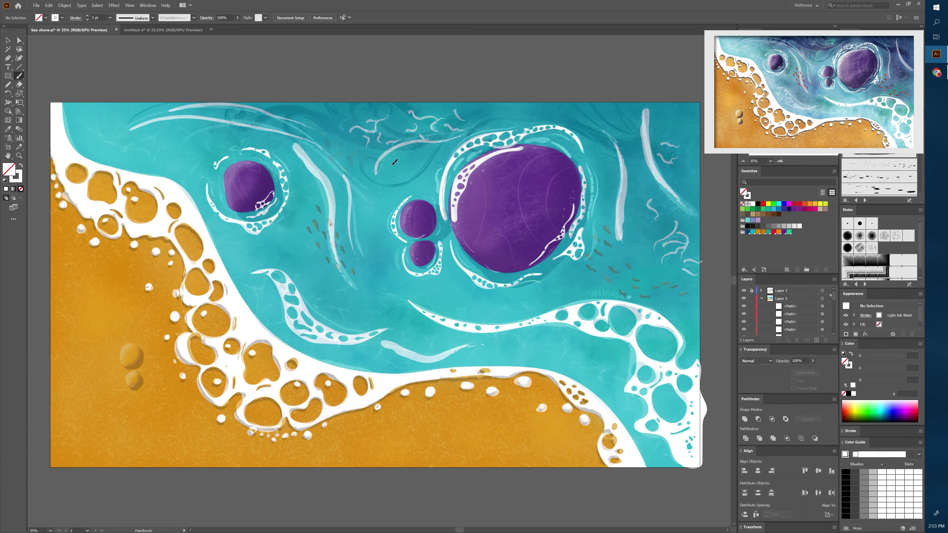
pyautogui.moveTo(390, 164); pyautogui.dragTo(407, 155)
pyautogui.moveTo(317, 141)
pyautogui.mouseDown()
pyautogui.moveTo(335, 145)
pyautogui.moveTo(369, 189)
pyautogui.mouseUp()
pyautogui.moveTo(357, 198); pyautogui.dragTo(360, 218)
pyautogui.moveTo(320, 302)
pyautogui.mouseDown()
pyautogui.moveTo(352, 316)
pyautogui.moveTo(396, 307)
pyautogui.moveTo(415, 330)
pyautogui.mouseUp()
pyautogui.moveTo(406, 341); pyautogui.dragTo(439, 340)
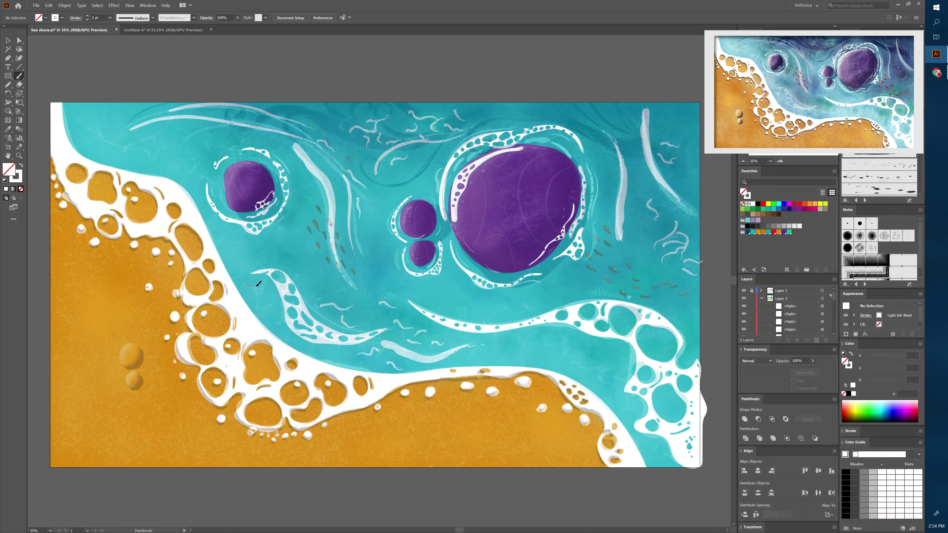
# Step: Add wavy ripples near the left shore, the small rocks and the left-hand rock
pyautogui.moveTo(245, 285); pyautogui.dragTo(269, 276)
pyautogui.moveTo(254, 292); pyautogui.dragTo(262, 314)
pyautogui.moveTo(266, 307)
pyautogui.mouseDown()
pyautogui.moveTo(280, 302)
pyautogui.moveTo(293, 342)
pyautogui.mouseUp()
pyautogui.moveTo(110, 141)
pyautogui.mouseDown()
pyautogui.moveTo(127, 153)
pyautogui.moveTo(166, 130)
pyautogui.mouseUp()
pyautogui.moveTo(153, 143); pyautogui.dragTo(153, 166)
pyautogui.moveTo(161, 165)
pyautogui.mouseDown()
pyautogui.moveTo(180, 168)
pyautogui.moveTo(216, 128)
pyautogui.moveTo(186, 125)
pyautogui.mouseUp()
pyautogui.moveTo(218, 153); pyautogui.dragTo(238, 141)
pyautogui.moveTo(225, 167)
pyautogui.mouseDown()
pyautogui.moveTo(217, 188)
pyautogui.moveTo(226, 206)
pyautogui.mouseUp()
pyautogui.moveTo(254, 160); pyautogui.dragTo(266, 155)
pyautogui.moveTo(266, 165); pyautogui.dragTo(273, 174)
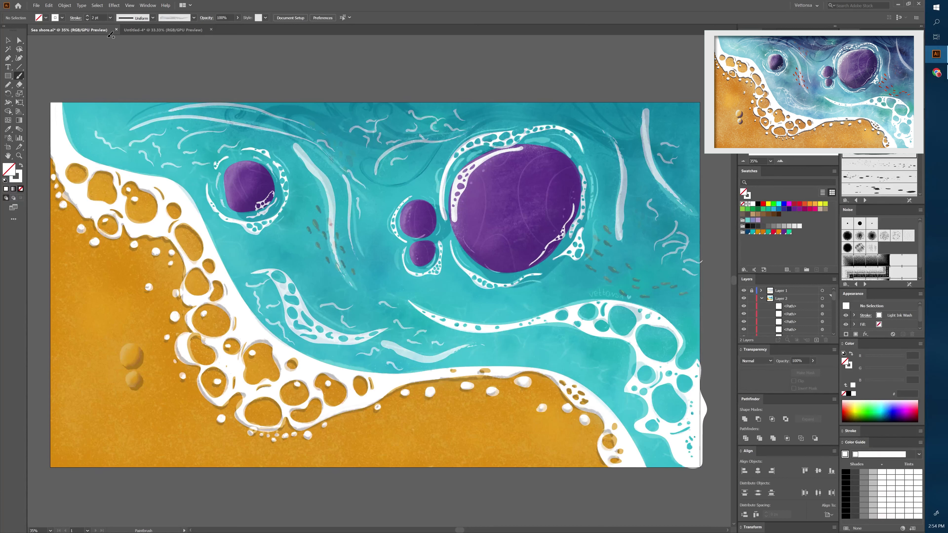
# Step: Paint fine 1 pt ripples around the big rock and around the small rocks
pyautogui.press('[')
pyautogui.moveTo(467, 159)
pyautogui.mouseDown()
pyautogui.moveTo(551, 143)
pyautogui.moveTo(577, 153)
pyautogui.mouseUp()
pyautogui.moveTo(564, 137)
pyautogui.mouseDown()
pyautogui.moveTo(572, 132)
pyautogui.moveTo(598, 211)
pyautogui.moveTo(589, 258)
pyautogui.mouseUp()
pyautogui.moveTo(295, 209); pyautogui.dragTo(309, 204)
pyautogui.moveTo(303, 195); pyautogui.dragTo(315, 194)
pyautogui.moveTo(257, 253)
pyautogui.mouseDown()
pyautogui.moveTo(315, 241)
pyautogui.moveTo(306, 249)
pyautogui.mouseUp()
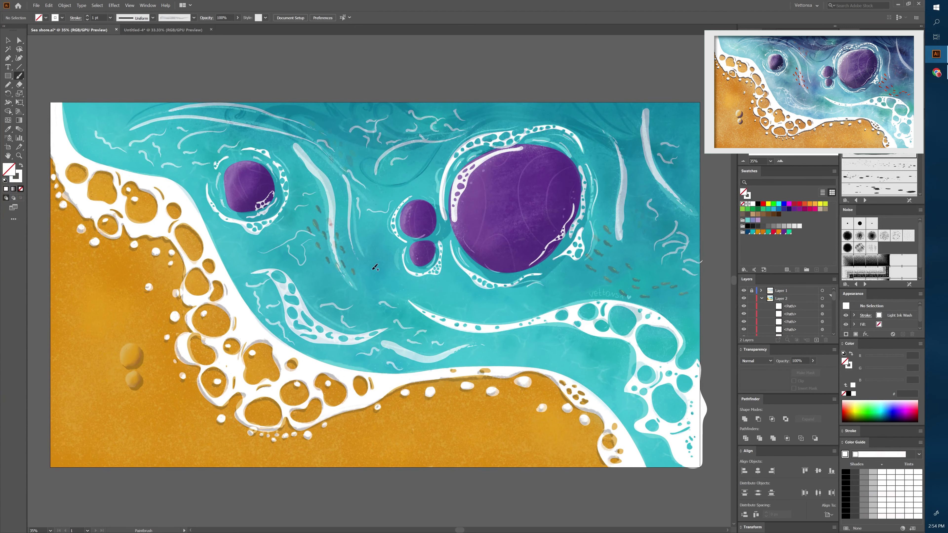
pyautogui.moveTo(369, 276); pyautogui.dragTo(412, 292)
pyautogui.moveTo(224, 239)
pyautogui.mouseDown()
pyautogui.moveTo(252, 255)
pyautogui.moveTo(248, 235)
pyautogui.moveTo(287, 241)
pyautogui.mouseUp()
pyautogui.moveTo(280, 226); pyautogui.dragTo(293, 230)
# Step: Scatter fine 1 pt ripples near the lower-right foam and toward the bottom right
pyautogui.moveTo(536, 350)
pyautogui.mouseDown()
pyautogui.moveTo(569, 346)
pyautogui.moveTo(616, 368)
pyautogui.mouseUp()
pyautogui.moveTo(597, 380); pyautogui.dragTo(628, 376)
pyautogui.moveTo(561, 333)
pyautogui.mouseDown()
pyautogui.moveTo(586, 350)
pyautogui.moveTo(564, 347)
pyautogui.moveTo(566, 336)
pyautogui.mouseUp()
pyautogui.moveTo(607, 397); pyautogui.dragTo(624, 410)
pyautogui.moveTo(650, 451); pyautogui.dragTo(665, 445)
pyautogui.moveTo(660, 452); pyautogui.dragTo(672, 465)
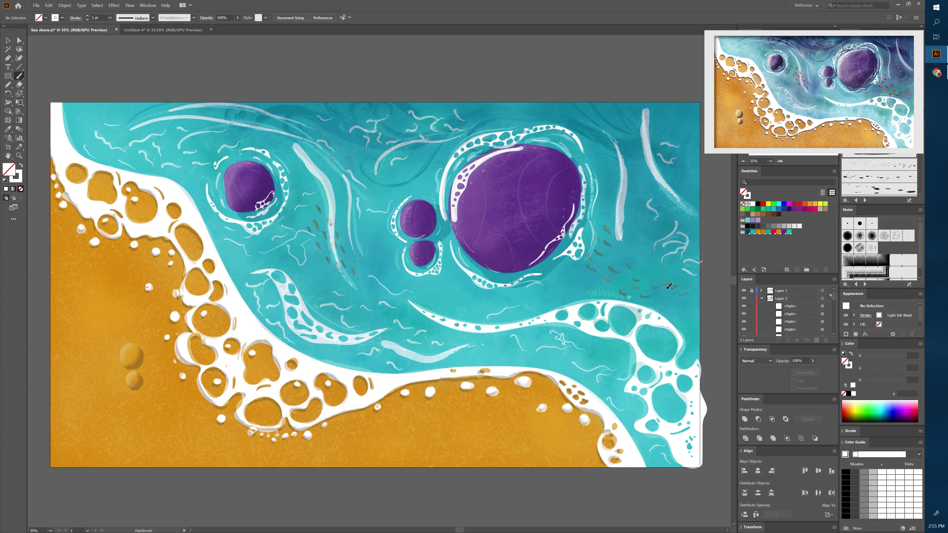
# Step: Add fine 1 pt ripples to the right of and above the big rock
pyautogui.moveTo(613, 274); pyautogui.dragTo(636, 276)
pyautogui.moveTo(602, 287); pyautogui.dragTo(634, 259)
pyautogui.moveTo(630, 195); pyautogui.dragTo(651, 193)
pyautogui.moveTo(663, 206)
pyautogui.mouseDown()
pyautogui.moveTo(670, 227)
pyautogui.moveTo(641, 243)
pyautogui.mouseUp()
pyautogui.moveTo(561, 117); pyautogui.dragTo(605, 142)
pyautogui.moveTo(603, 114); pyautogui.dragTo(635, 123)
pyautogui.moveTo(373, 241); pyautogui.dragTo(389, 263)
# Step: Select all matching ripples and fade them to about 41% opacity
pyautogui.press('v')
pyautogui.click(104, 5)
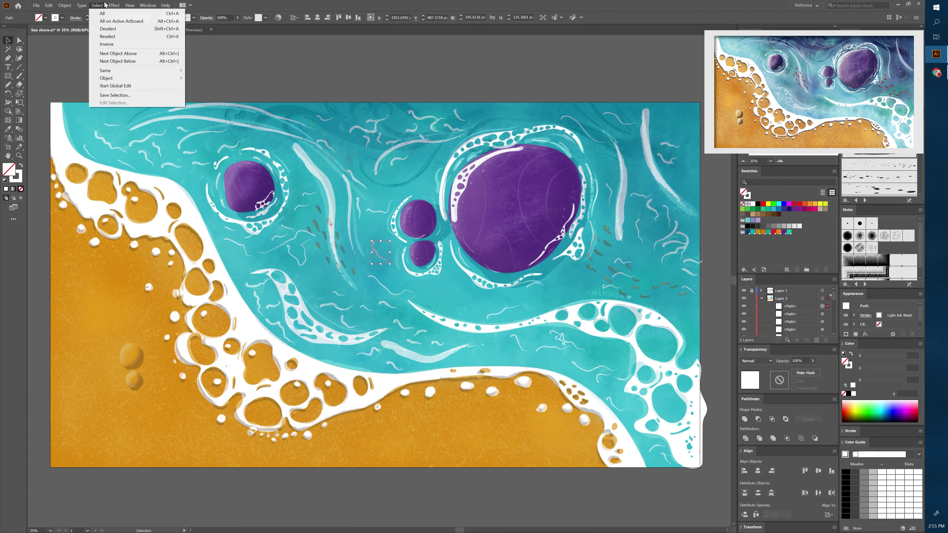
pyautogui.click(189, 74)
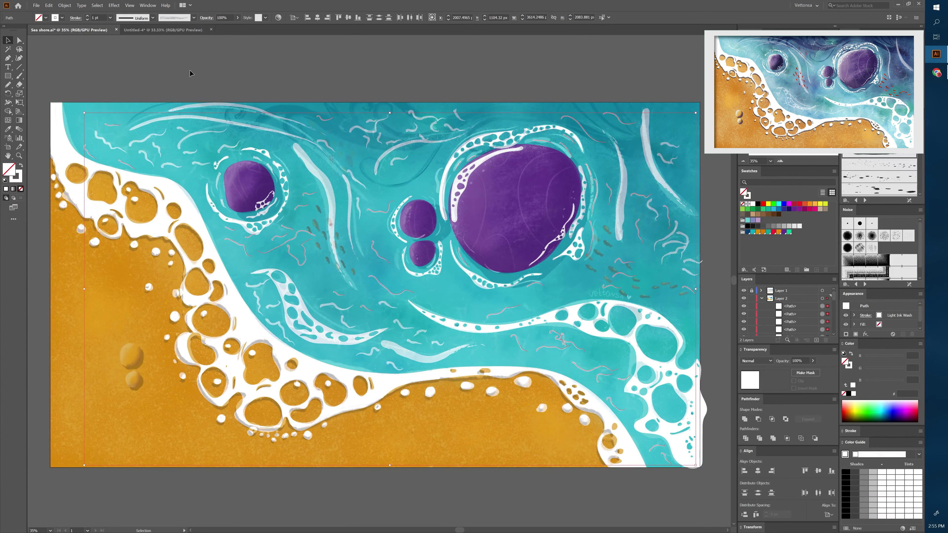
pyautogui.click(238, 17)
pyautogui.moveTo(238, 28); pyautogui.dragTo(221, 28)
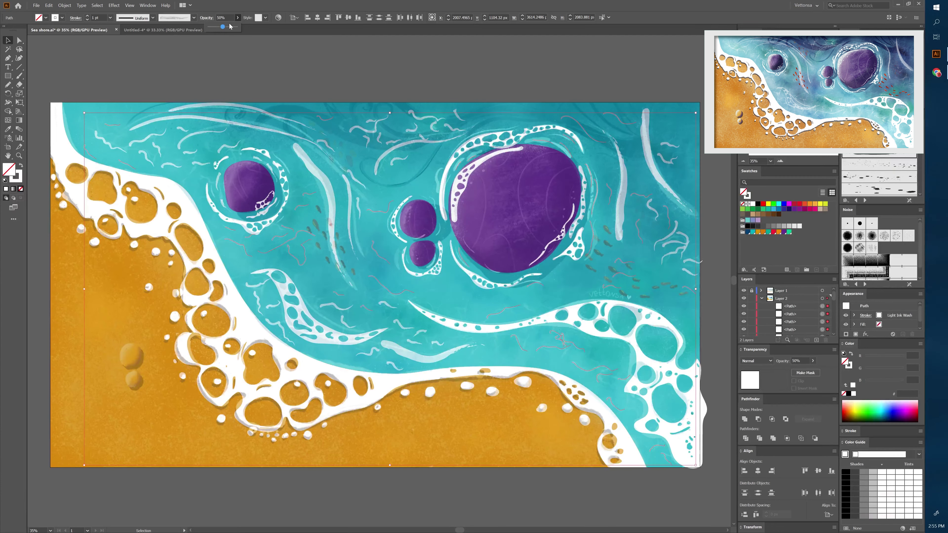
# Step: Select and group the 2 pt ripple strokes, fading them to about 47% opacity
pyautogui.click(152, 134)
pyautogui.click(97, 5)
pyautogui.click(189, 72)
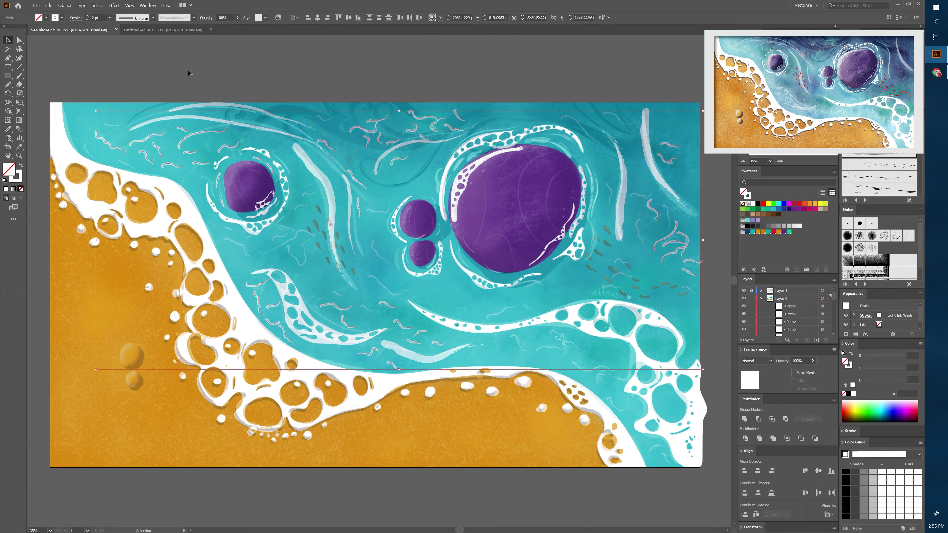
pyautogui.hotkey('ctrl', 'g')
pyautogui.click(237, 17)
pyautogui.moveTo(238, 27); pyautogui.dragTo(223, 28)
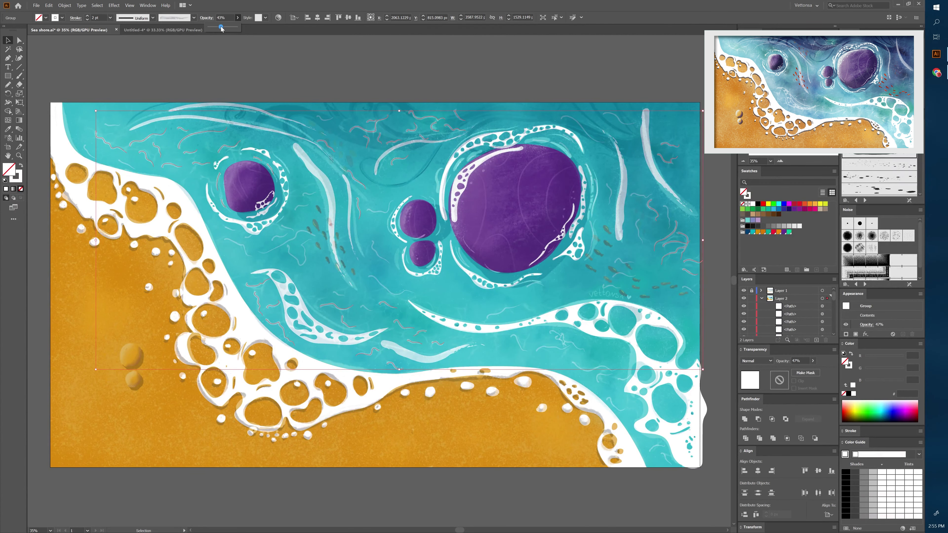
# Step: Select the 1 pt ripple strokes together with the other ripple group
pyautogui.click(176, 130)
pyautogui.click(97, 5)
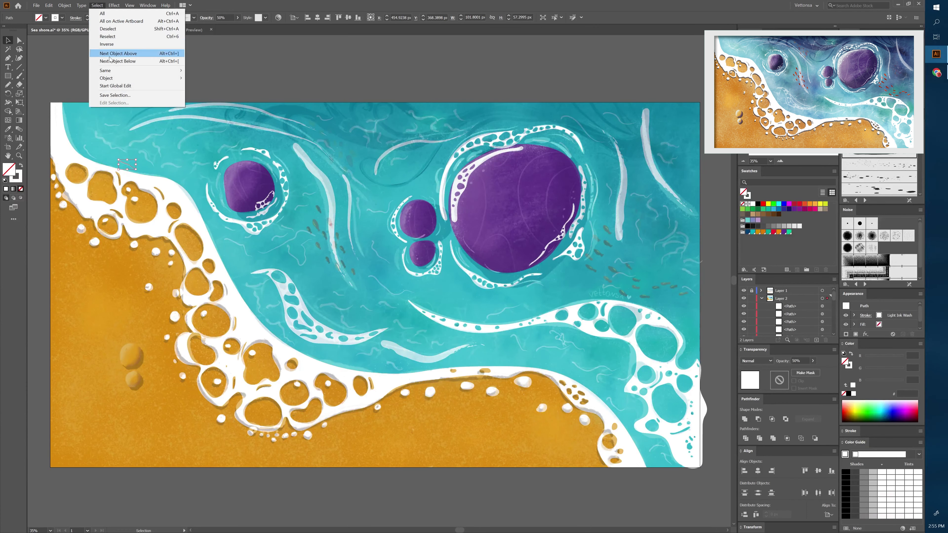
pyautogui.click(193, 73)
pyautogui.keyDown('shift'); pyautogui.click(378, 210); pyautogui.keyUp('shift')
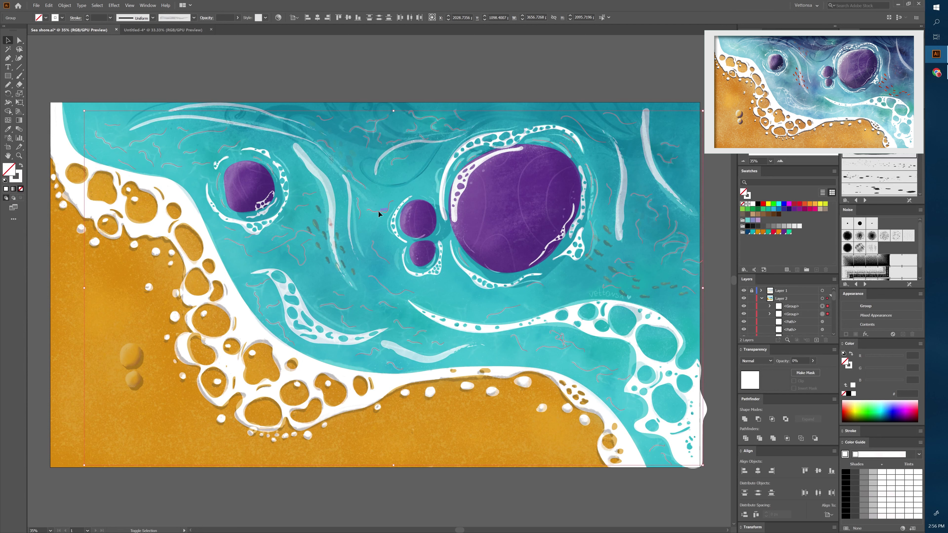
pyautogui.click(48, 5)
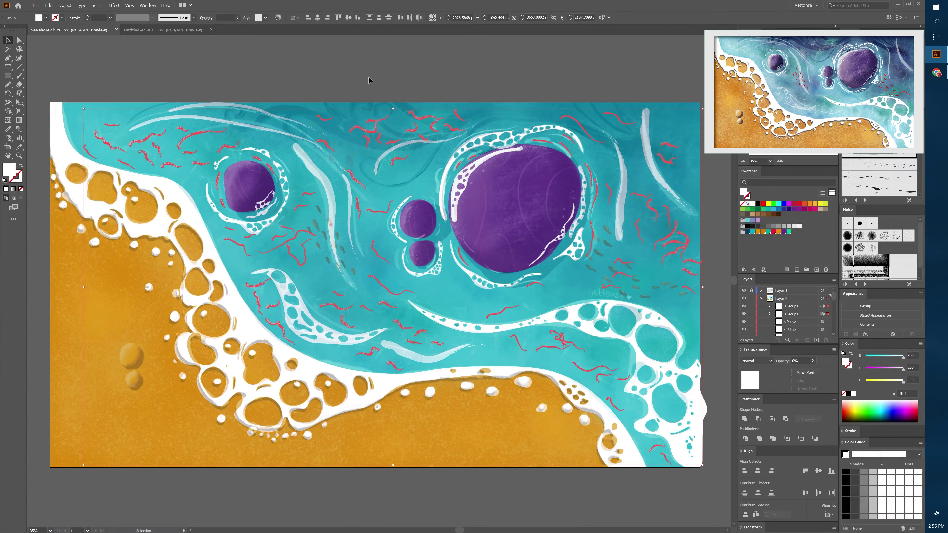
# Step: Select the thick white current strokes using matching-appearance selection
pyautogui.click(97, 5)
pyautogui.click(201, 73)
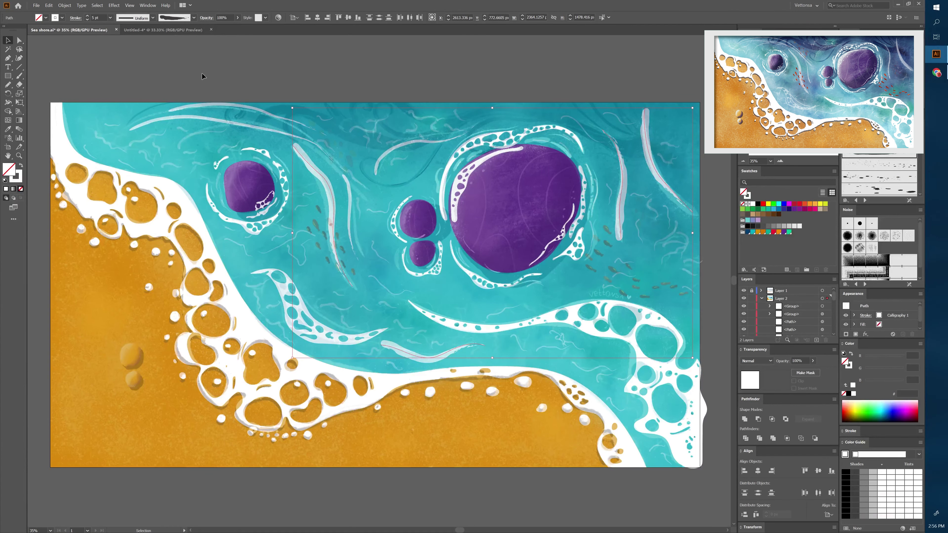
pyautogui.click(64, 5)
pyautogui.click(86, 93)
pyautogui.click(394, 151)
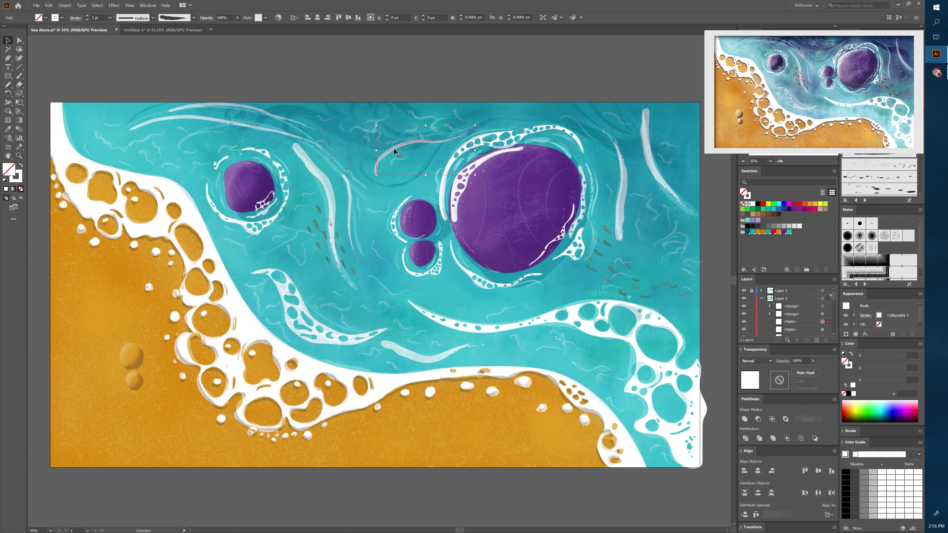
pyautogui.click(97, 6)
pyautogui.click(204, 68)
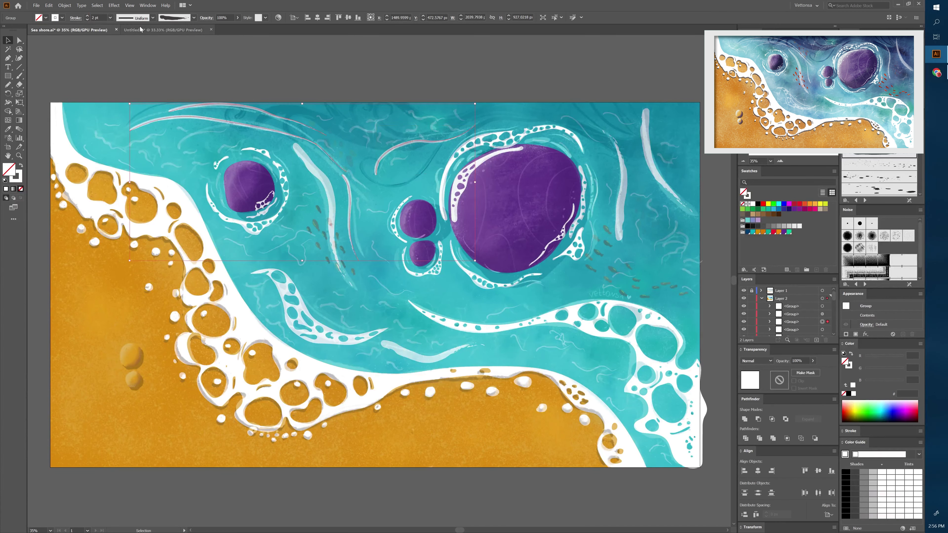
pyautogui.click(65, 5)
pyautogui.click(85, 93)
pyautogui.click(314, 176)
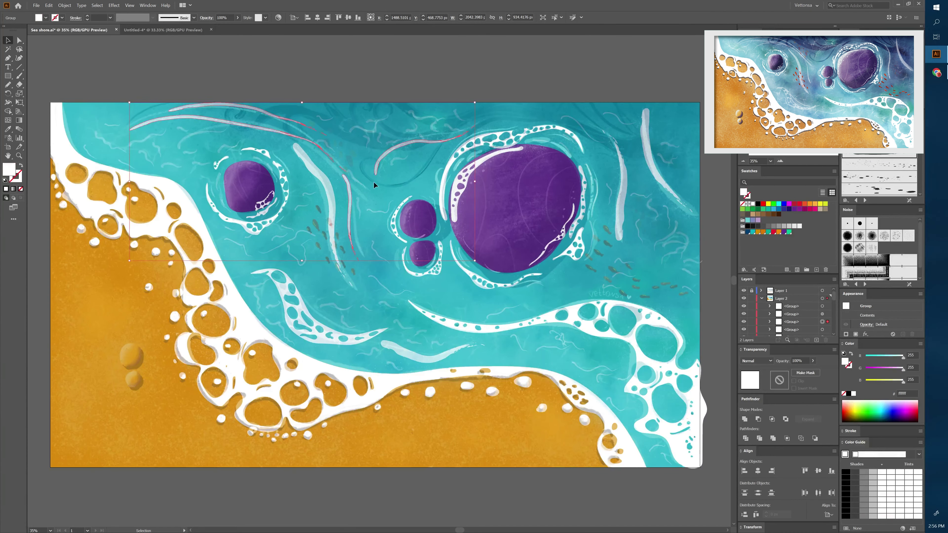
# Step: Add the remaining white current strokes to the selection, then deselect them
pyautogui.keyDown('shift'); pyautogui.click(625, 202); pyautogui.keyUp('shift')
pyautogui.keyDown('shift'); pyautogui.click(654, 172); pyautogui.keyUp('shift')
pyautogui.keyDown('shift'); pyautogui.click(429, 357); pyautogui.keyUp('shift')
pyautogui.keyDown('shift'); pyautogui.click(383, 155); pyautogui.keyUp('shift')
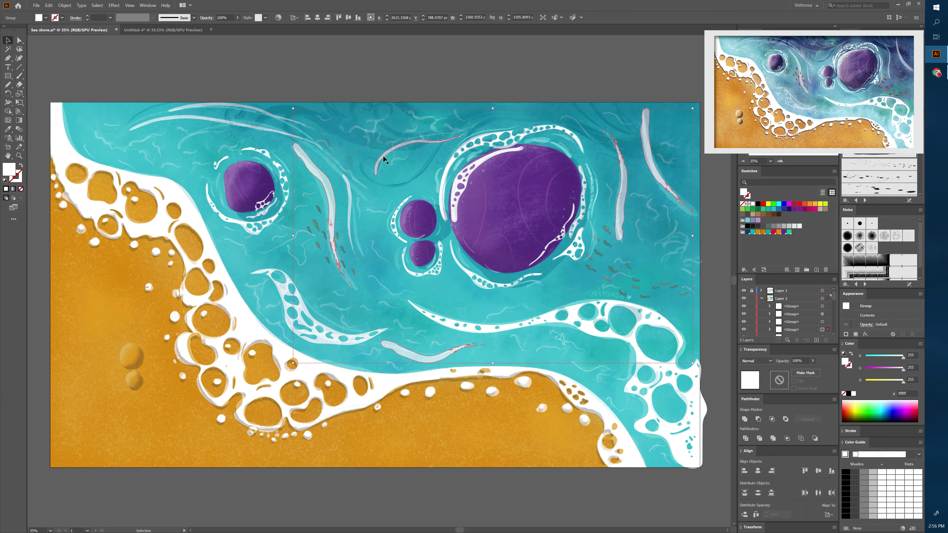
pyautogui.hotkey('ctrl', 'shift', 'a')
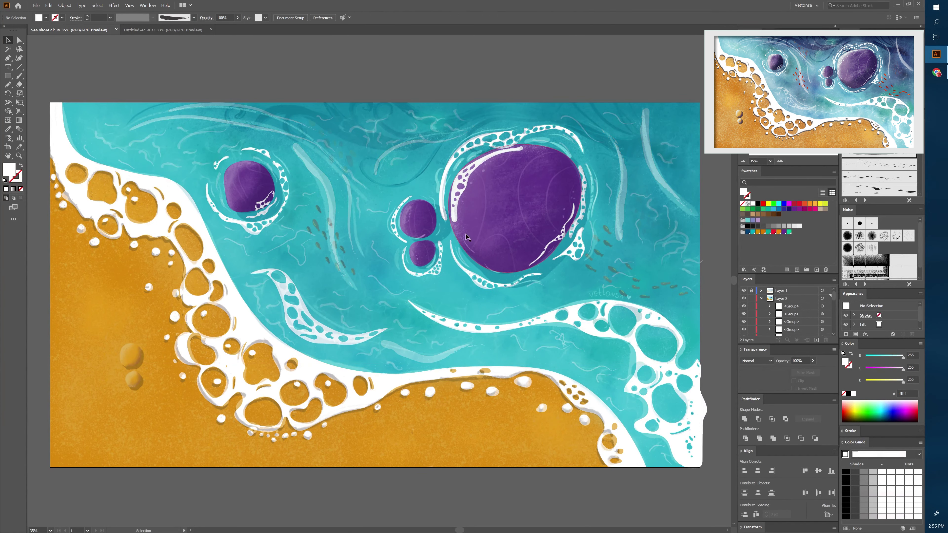
# Step: Set the two lower white foam shapes to 66% opacity and deselect them
pyautogui.click(515, 328)
pyautogui.keyDown('shift'); pyautogui.click(291, 295); pyautogui.keyUp('shift')
pyautogui.click(238, 18)
pyautogui.moveTo(239, 27); pyautogui.dragTo(227, 27)
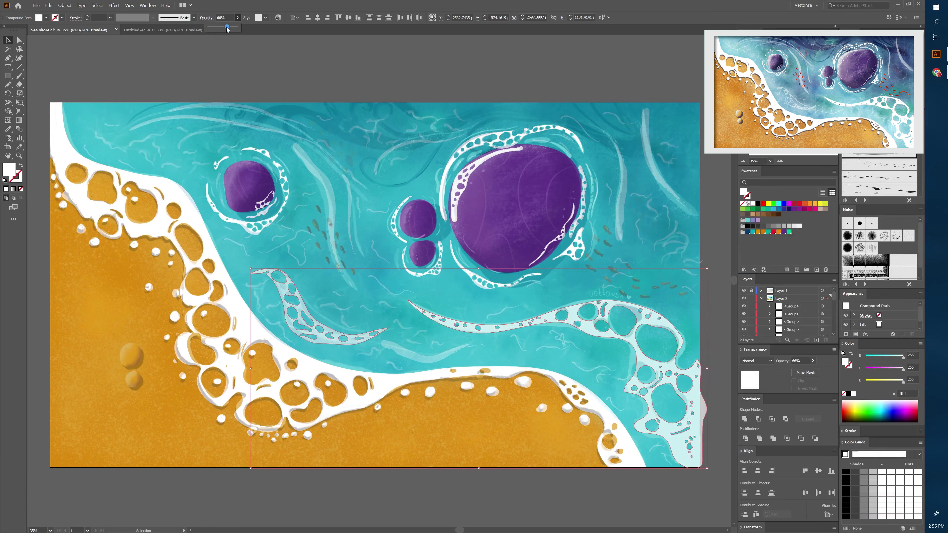
pyautogui.hotkey('ctrl', 'shift', 'a')
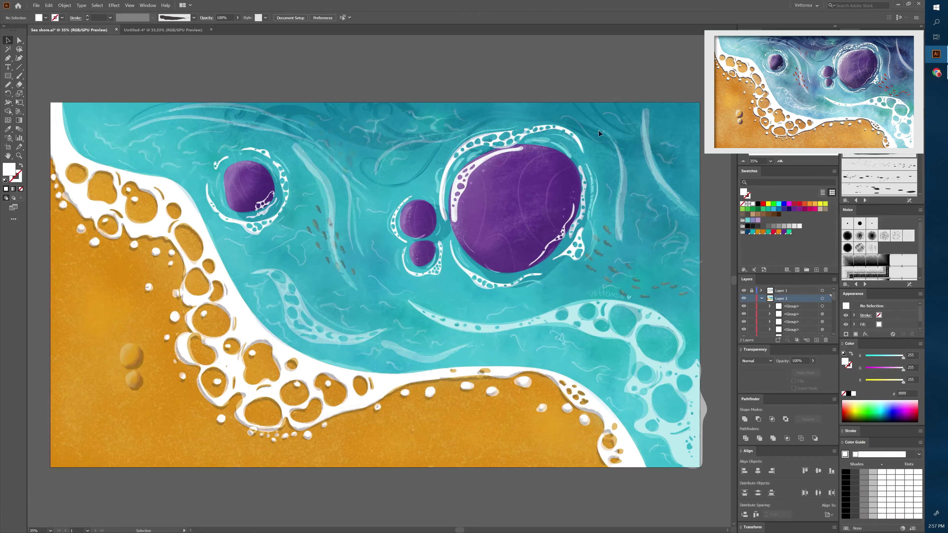
pyautogui.hotkey('shift', '`')
# Step: Paint a dark blue wavy stroke along the top of the water at 7 pt
pyautogui.press('b')
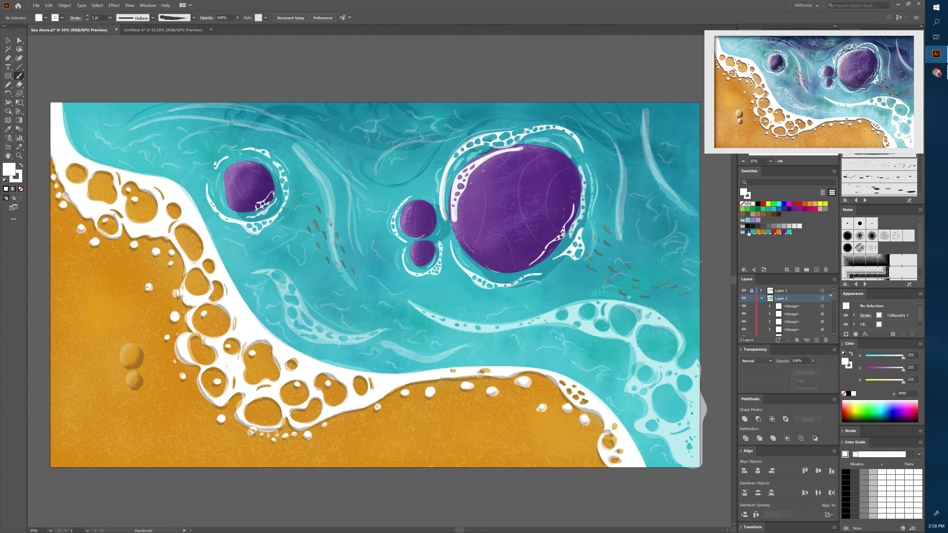
pyautogui.click(748, 232)
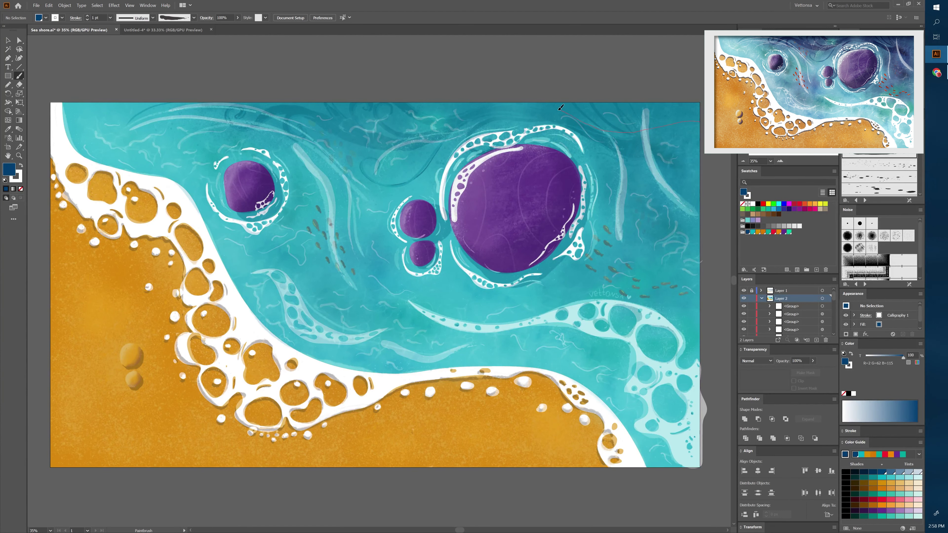
pyautogui.moveTo(424, 117); pyautogui.dragTo(390, 86)
pyautogui.press('v')
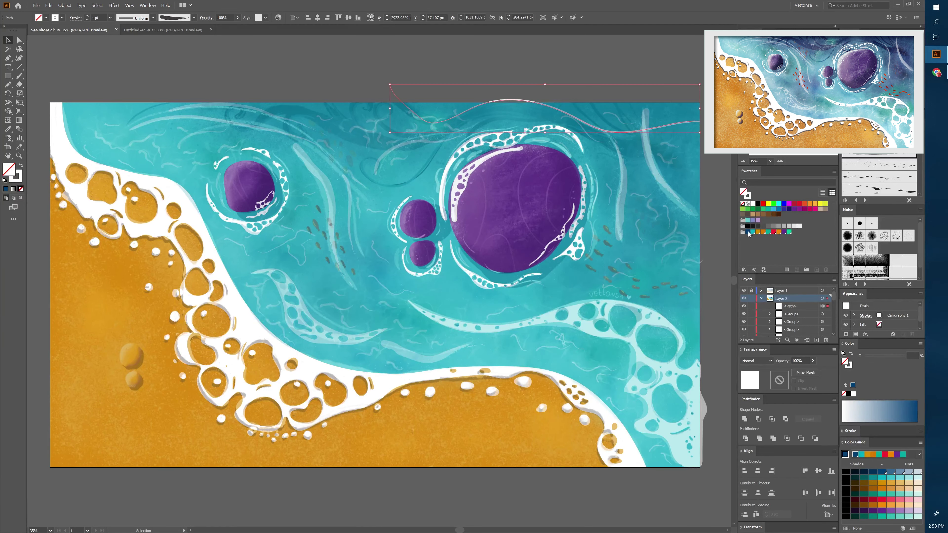
pyautogui.click(749, 194)
pyautogui.press('Return')
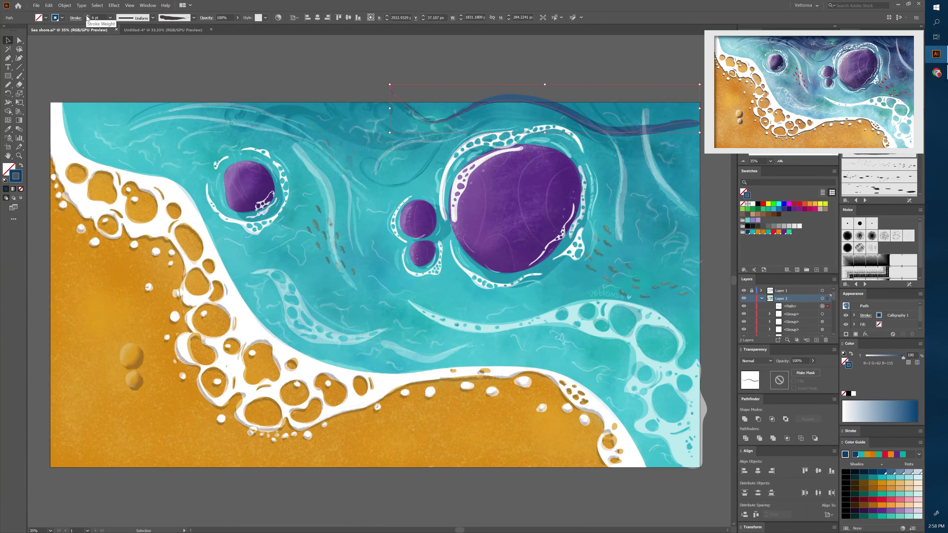
# Step: Save the stroke colour as a new swatch darkened to R1 G27 B54
pyautogui.click(816, 270)
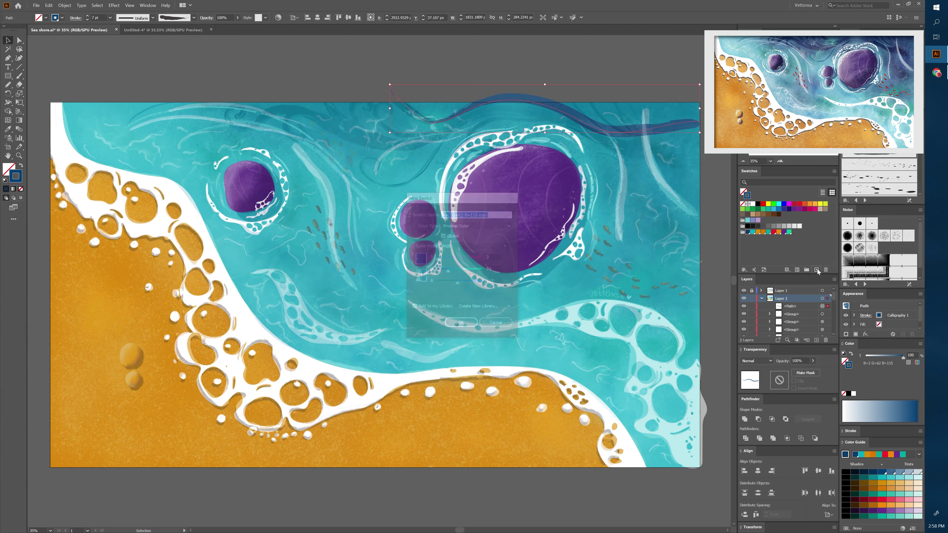
pyautogui.moveTo(448, 269); pyautogui.dragTo(446, 284)
pyautogui.click(474, 245)
pyautogui.click(462, 269)
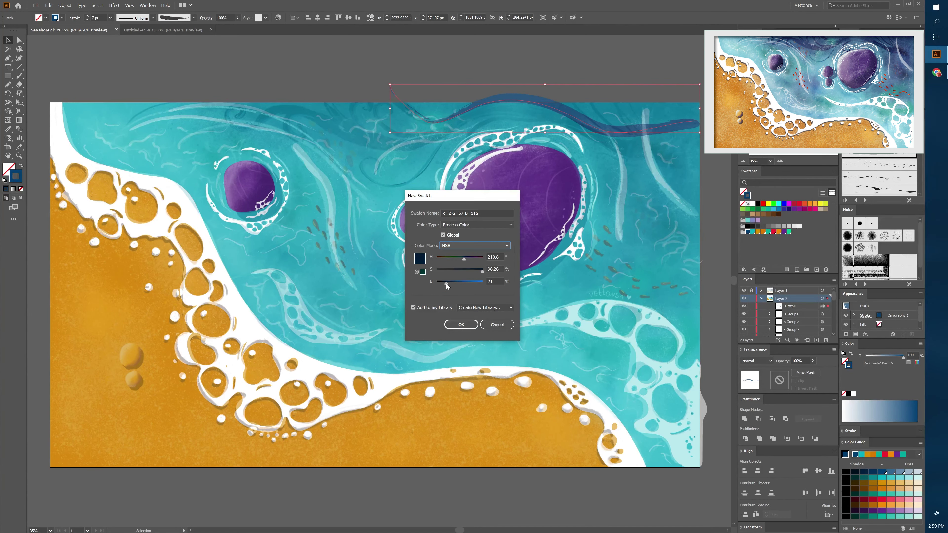
pyautogui.press('Return')
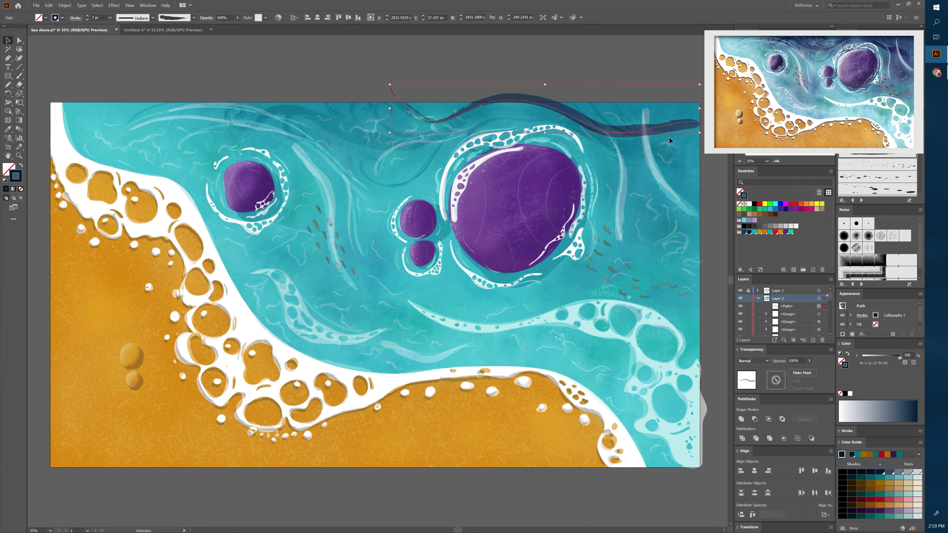
# Step: Paint a long dark spiral stroke and curly strokes above the wave band
pyautogui.press('b')
pyautogui.moveTo(690, 143); pyautogui.dragTo(578, 117)
pyautogui.moveTo(255, 102); pyautogui.dragTo(254, 103)
pyautogui.moveTo(395, 110); pyautogui.dragTo(430, 137)
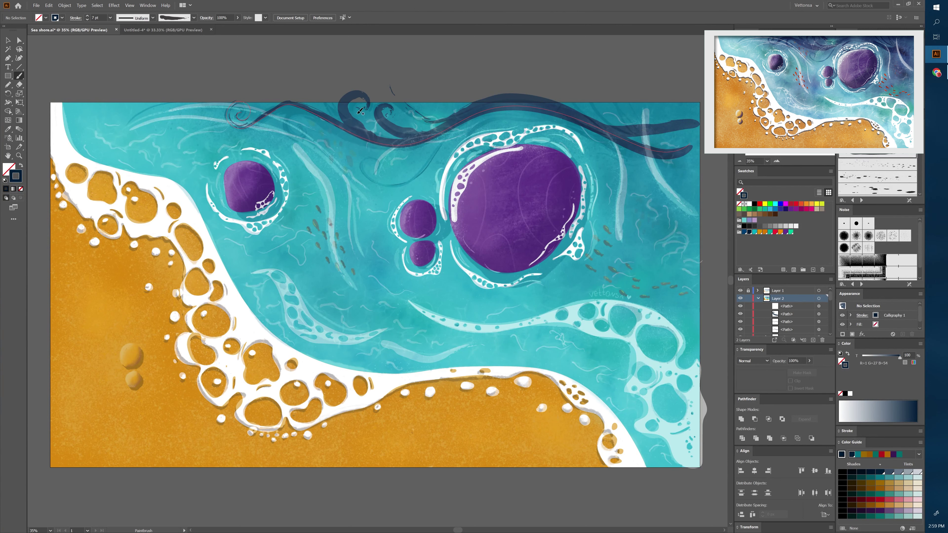
pyautogui.moveTo(367, 108); pyautogui.dragTo(376, 135)
pyautogui.moveTo(334, 98); pyautogui.dragTo(338, 123)
# Step: Paint 5 pt dark looping strokes near the large purple rock
pyautogui.click(87, 19)
pyautogui.click(87, 20)
pyautogui.moveTo(384, 167); pyautogui.dragTo(383, 167)
pyautogui.moveTo(471, 147); pyautogui.dragTo(492, 144)
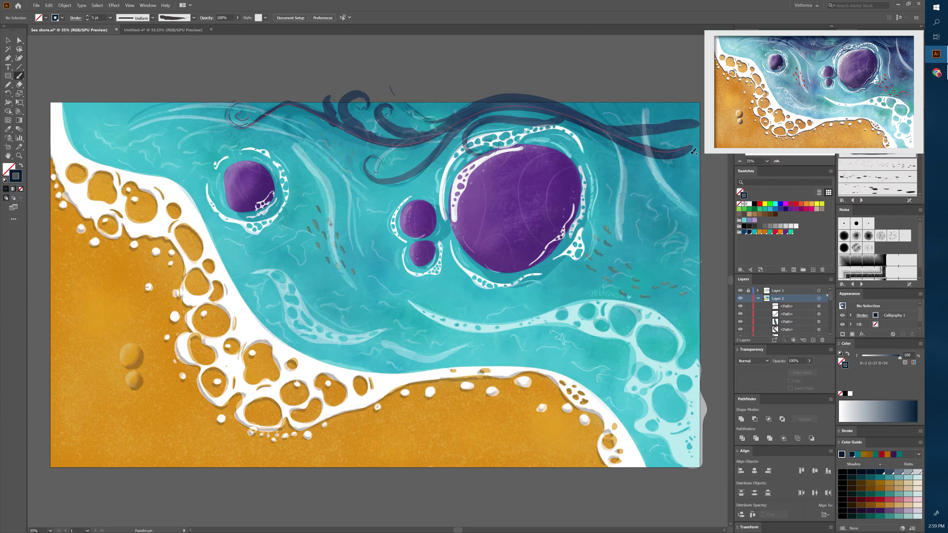
# Step: Paint thin 2 pt dark curls and tendrils across the top of the water
pyautogui.click(87, 20)
pyautogui.moveTo(570, 142); pyautogui.dragTo(575, 146)
pyautogui.moveTo(644, 162)
pyautogui.mouseDown()
pyautogui.moveTo(605, 191)
pyautogui.moveTo(602, 171)
pyautogui.mouseUp()
pyautogui.moveTo(285, 118); pyautogui.dragTo(311, 136)
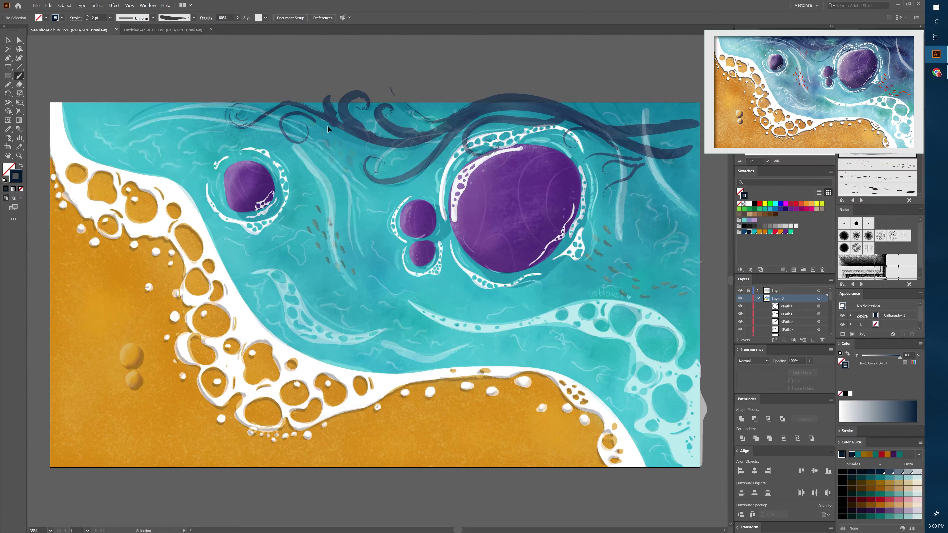
pyautogui.moveTo(288, 106); pyautogui.dragTo(288, 150)
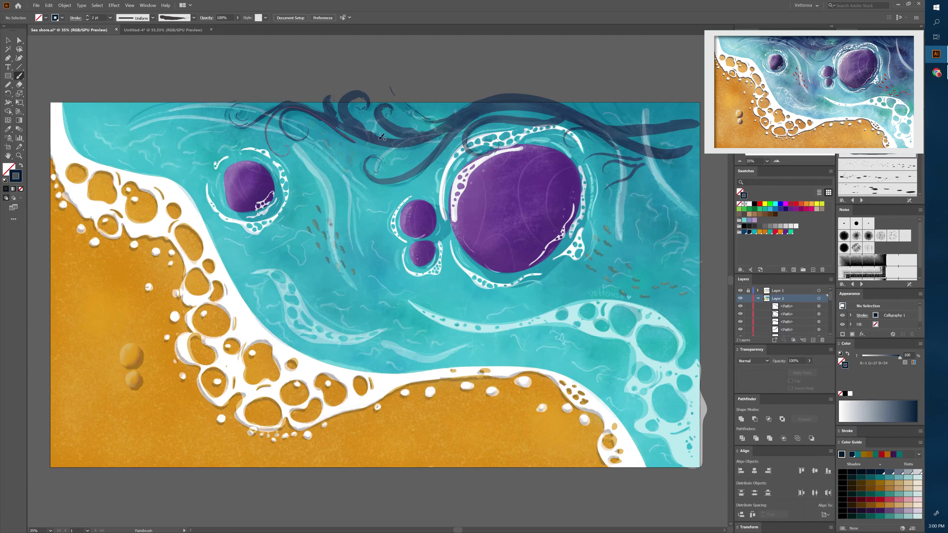
pyautogui.moveTo(198, 99); pyautogui.dragTo(135, 132)
pyautogui.moveTo(634, 125); pyautogui.dragTo(616, 86)
pyautogui.moveTo(612, 138)
pyautogui.mouseDown()
pyautogui.moveTo(591, 95)
pyautogui.moveTo(570, 89)
pyautogui.mouseUp()
pyautogui.moveTo(653, 138)
pyautogui.mouseDown()
pyautogui.moveTo(641, 86)
pyautogui.moveTo(651, 91)
pyautogui.moveTo(590, 139)
pyautogui.mouseUp()
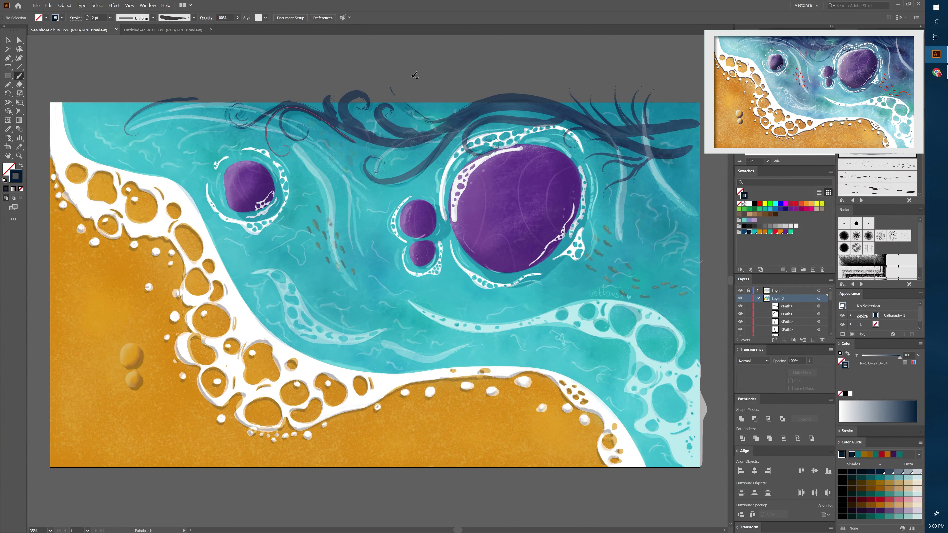
# Step: Hide the textured Layer 1, then select the teal water and orange sand paths
pyautogui.press('v')
pyautogui.click(740, 291)
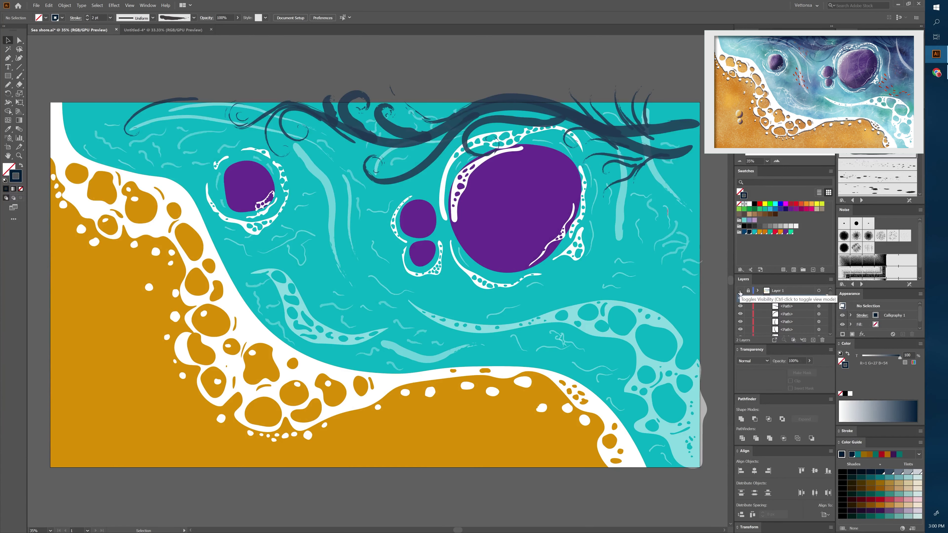
pyautogui.scroll(-10, 784, 318)
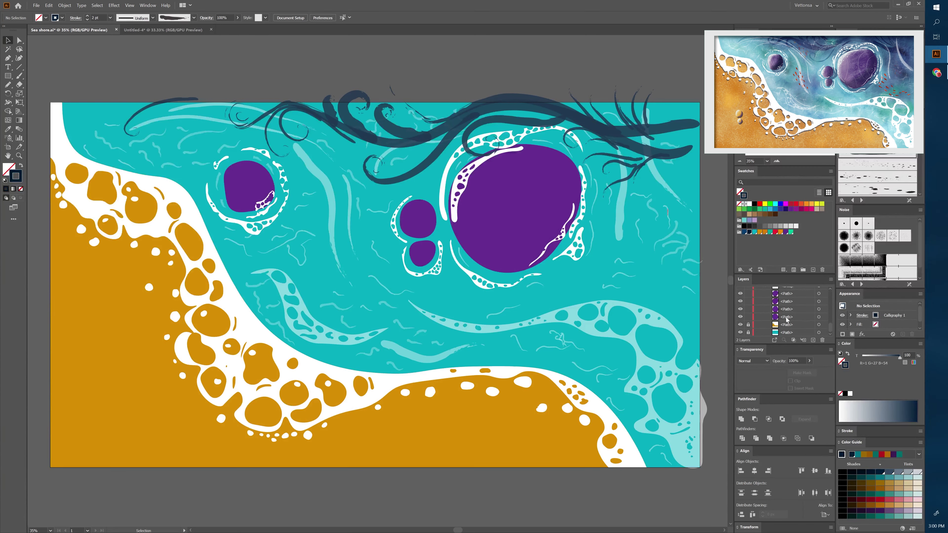
pyautogui.click(801, 333)
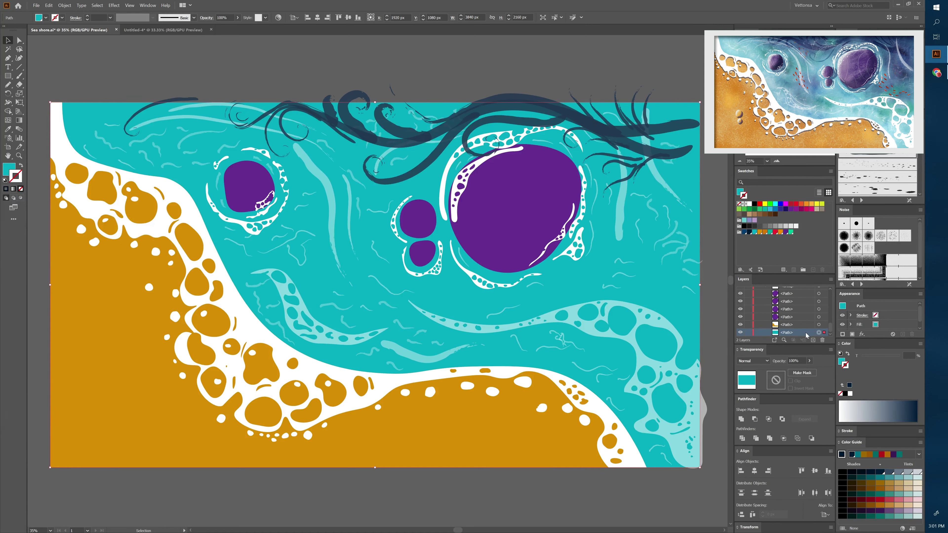
pyautogui.scroll(-1, 810, 337)
pyautogui.keyDown('shift'); pyautogui.click(818, 317); pyautogui.keyUp('shift')
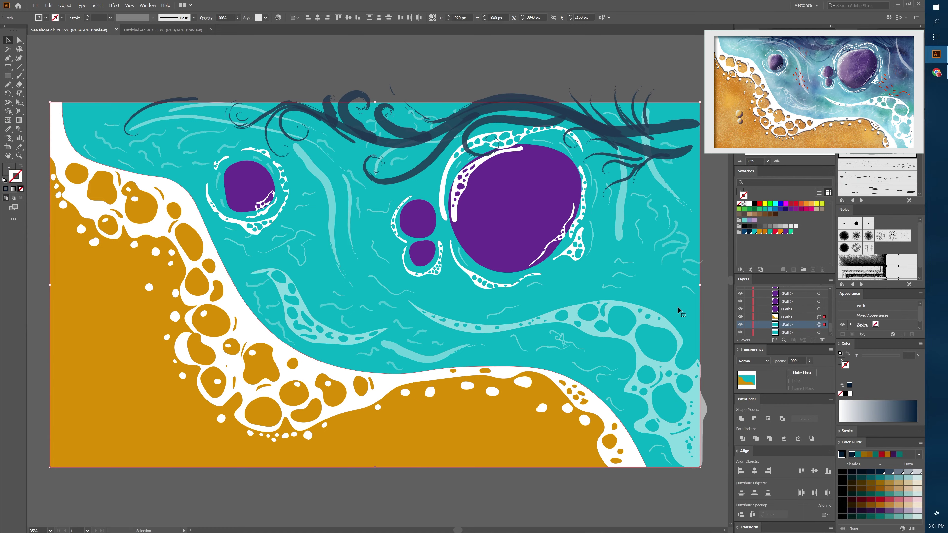
# Step: Combine the teal water with Shape Builder and move it to the top of the layer stack
pyautogui.hotkey('shift', 'm')
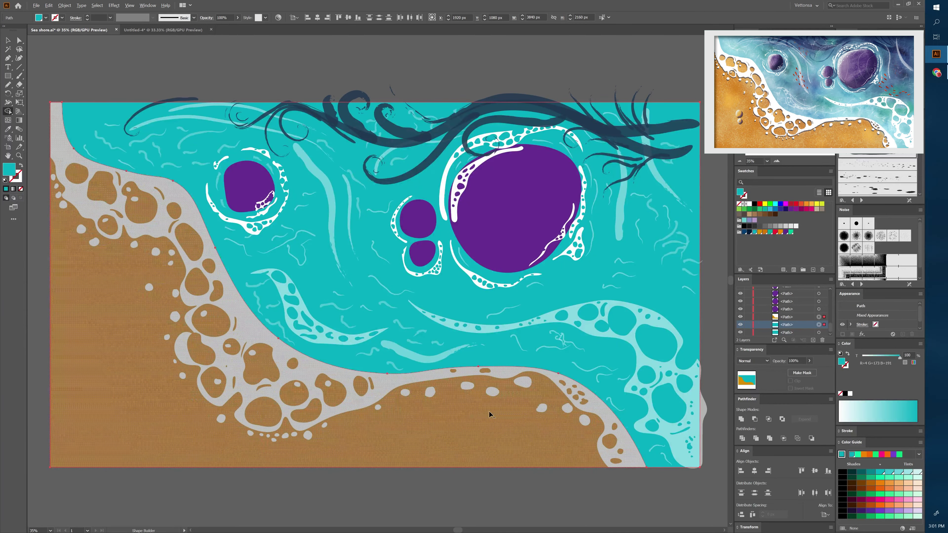
pyautogui.scroll(-1, 784, 329)
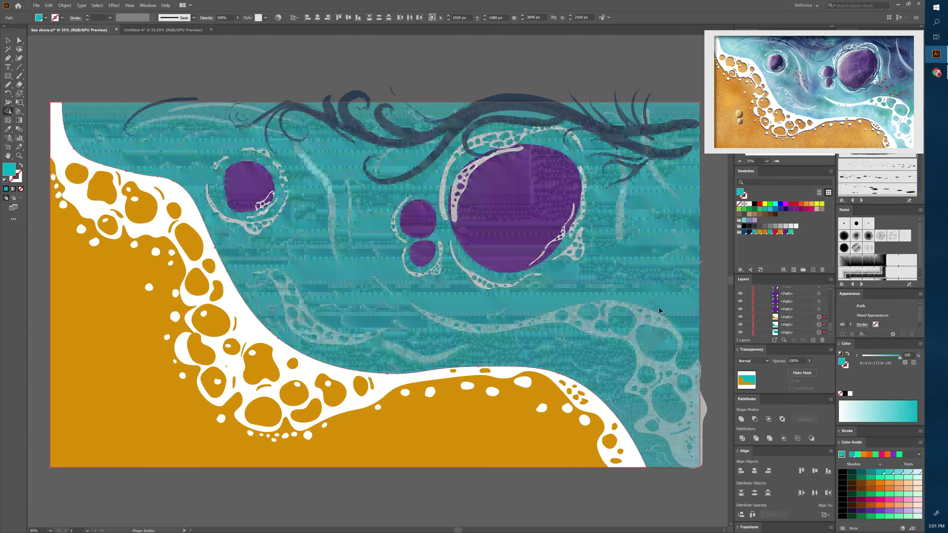
pyautogui.keyDown('shift'); pyautogui.click(826, 325); pyautogui.keyUp('shift')
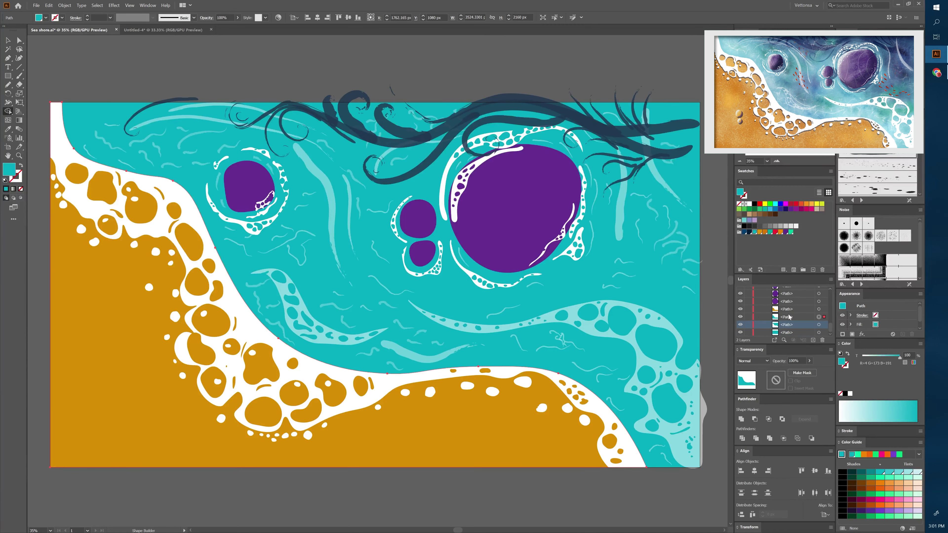
pyautogui.scroll(1, 802, 321)
pyautogui.click(710, 287)
pyautogui.click(819, 324)
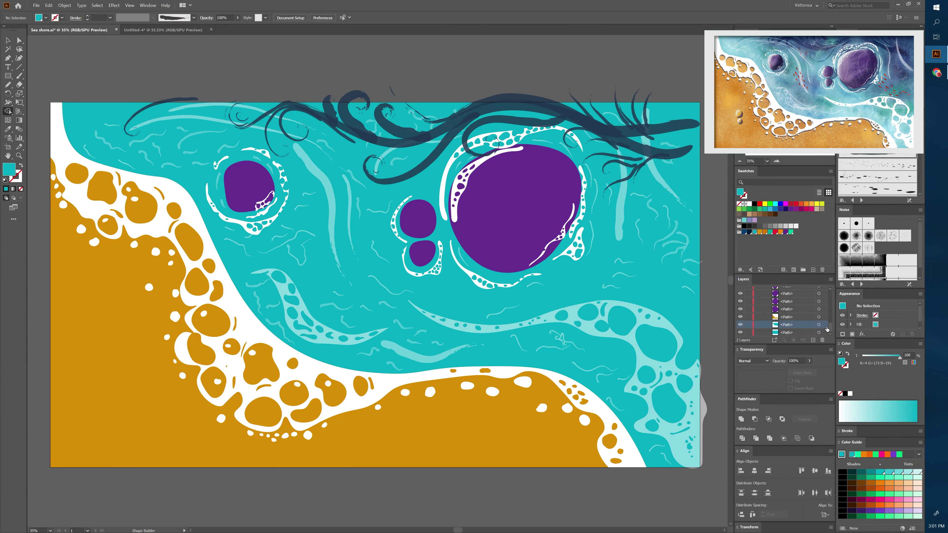
pyautogui.scroll(2, 791, 316)
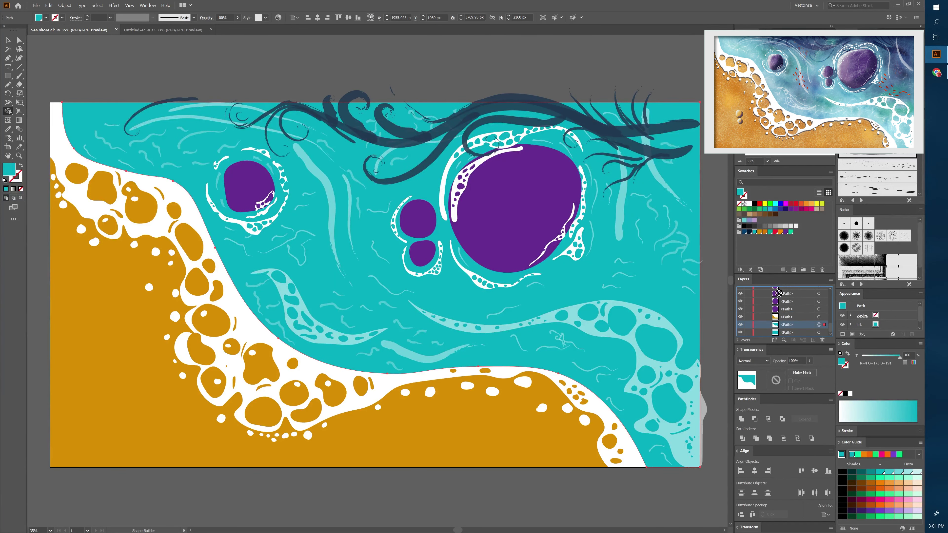
pyautogui.scroll(-2, 789, 331)
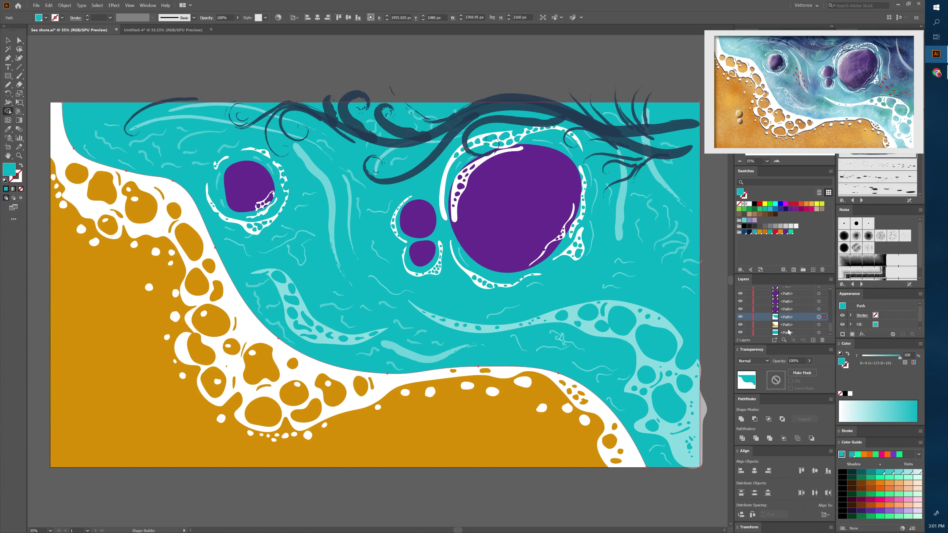
pyautogui.moveTo(789, 319); pyautogui.dragTo(789, 292)
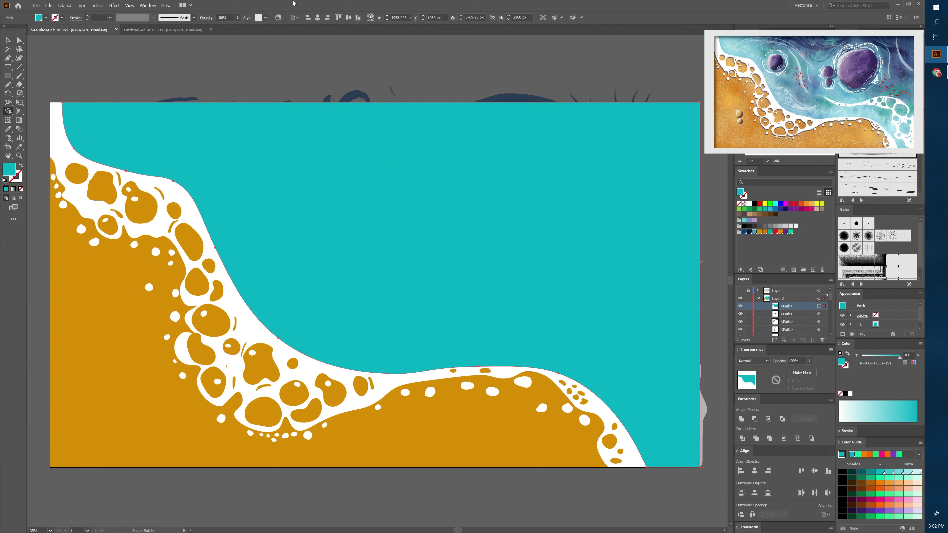
# Step: Lower the teal water shape's opacity to 42%
pyautogui.click(237, 17)
pyautogui.moveTo(243, 30); pyautogui.dragTo(222, 29)
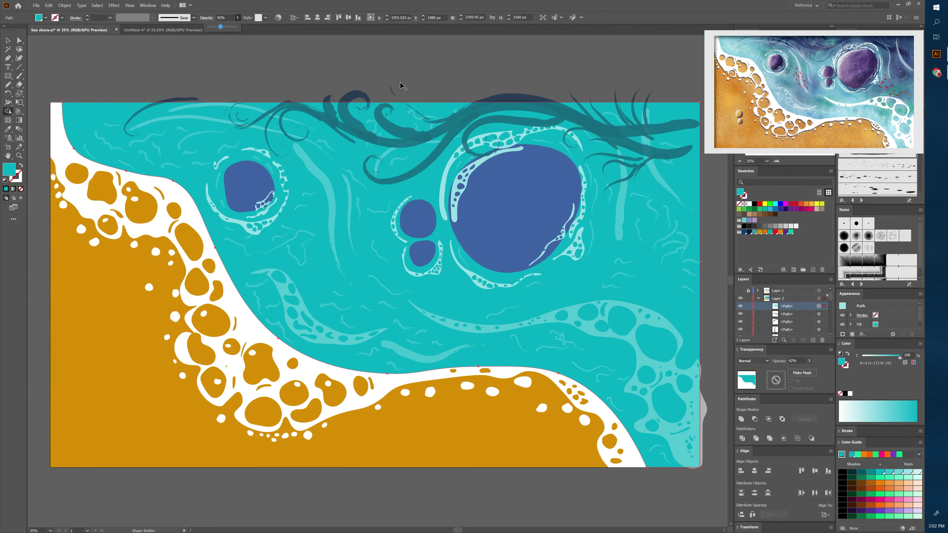
pyautogui.press('v')
# Step: Select the four dark teal brushed strand paths along the top of the water
pyautogui.click(499, 99)
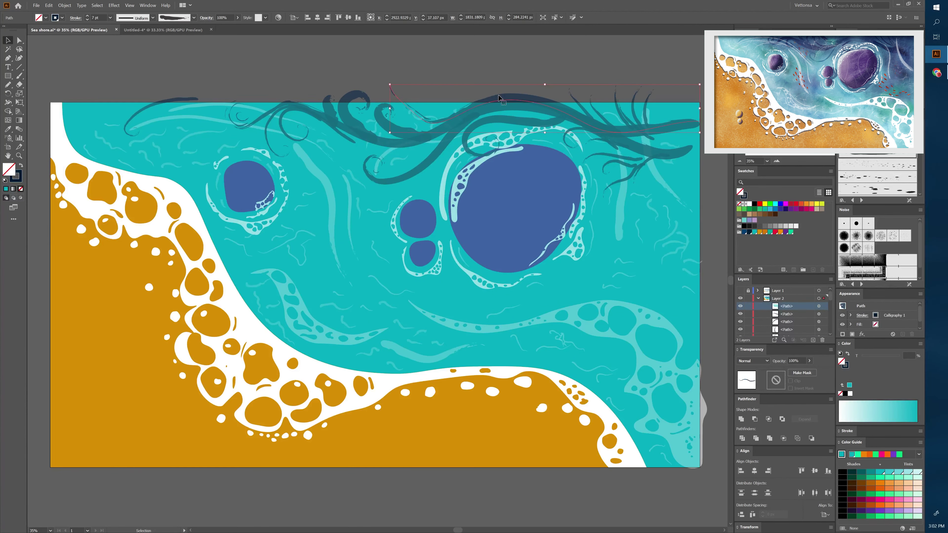
pyautogui.click(635, 113)
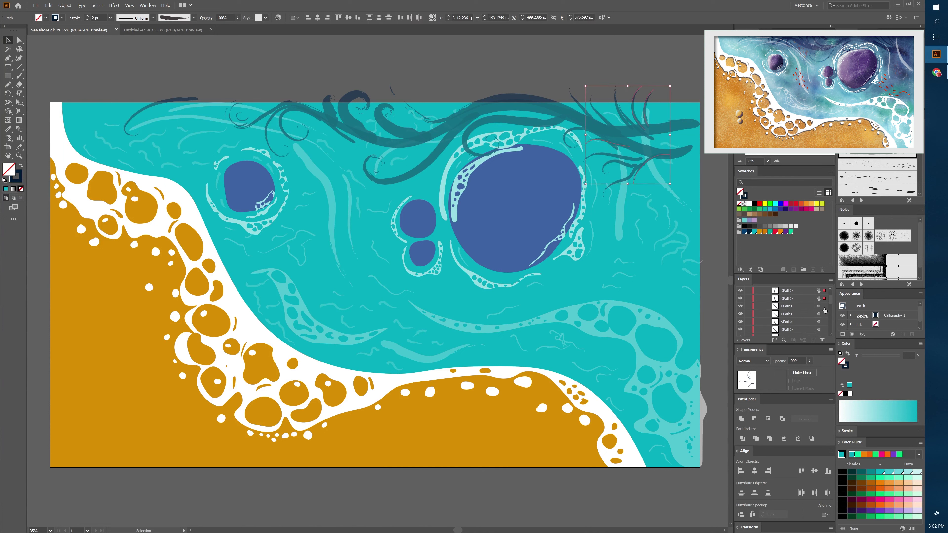
pyautogui.click(820, 306)
pyautogui.moveTo(824, 298); pyautogui.dragTo(824, 314)
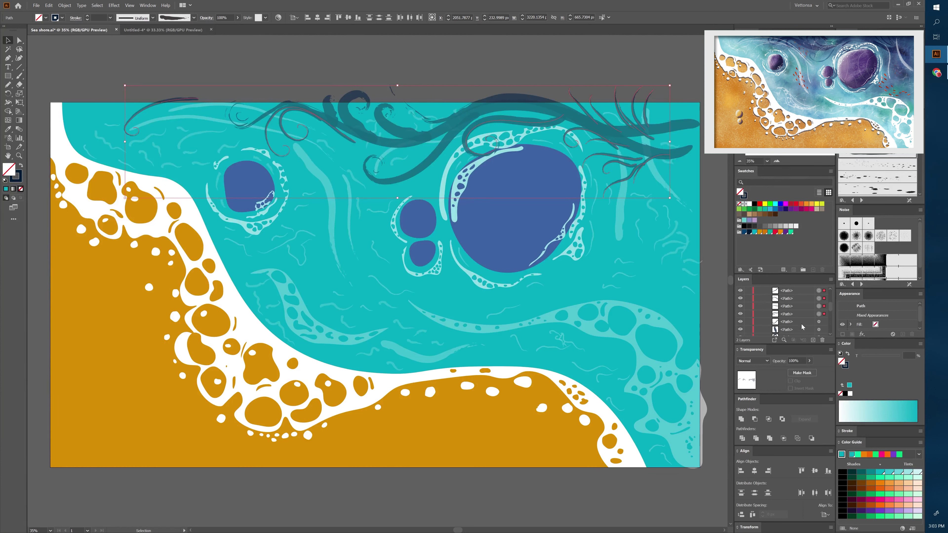
# Step: Group, expand and unite the dark teal strands into one shape, then move it lower in Layers
pyautogui.click(824, 322)
pyautogui.hotkey('ctrl', 'g')
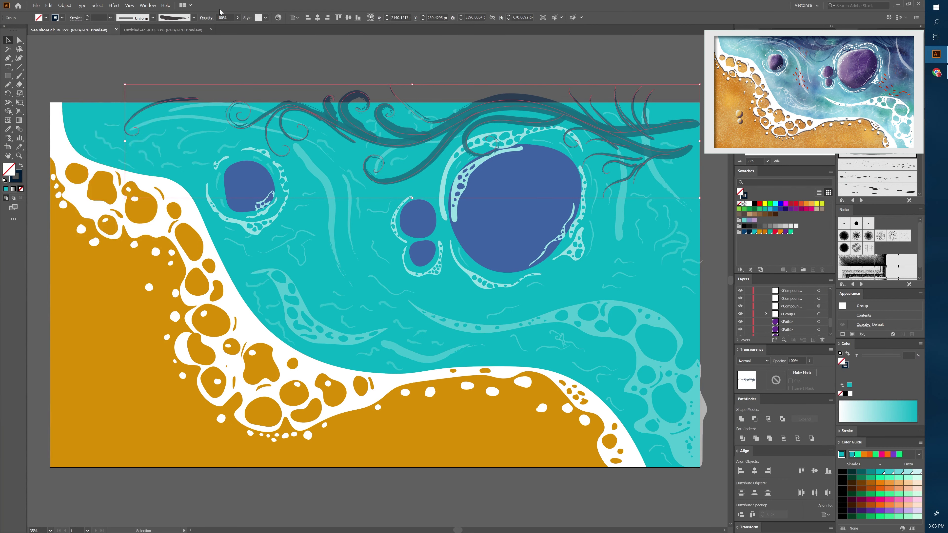
pyautogui.click(65, 6)
pyautogui.click(86, 93)
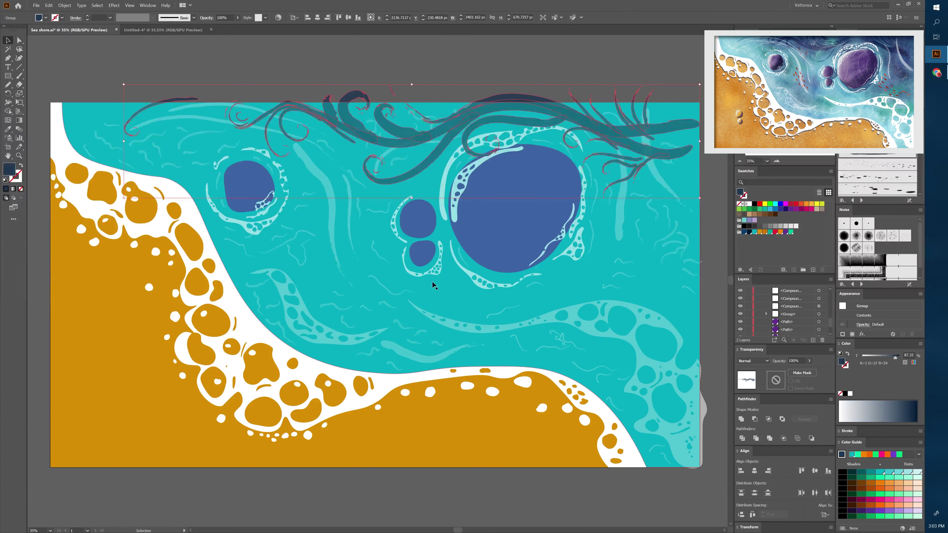
pyautogui.click(740, 419)
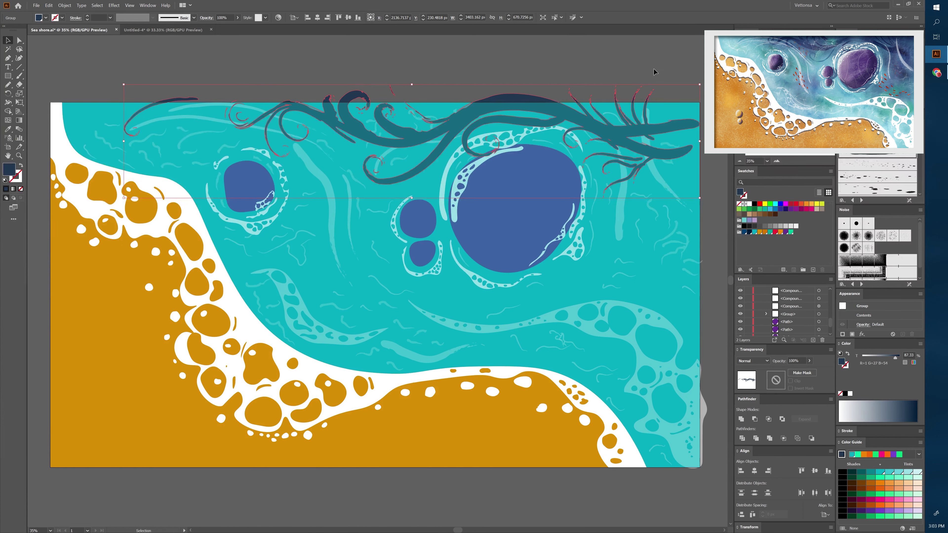
pyautogui.scroll(5, 787, 314)
pyautogui.click(798, 315)
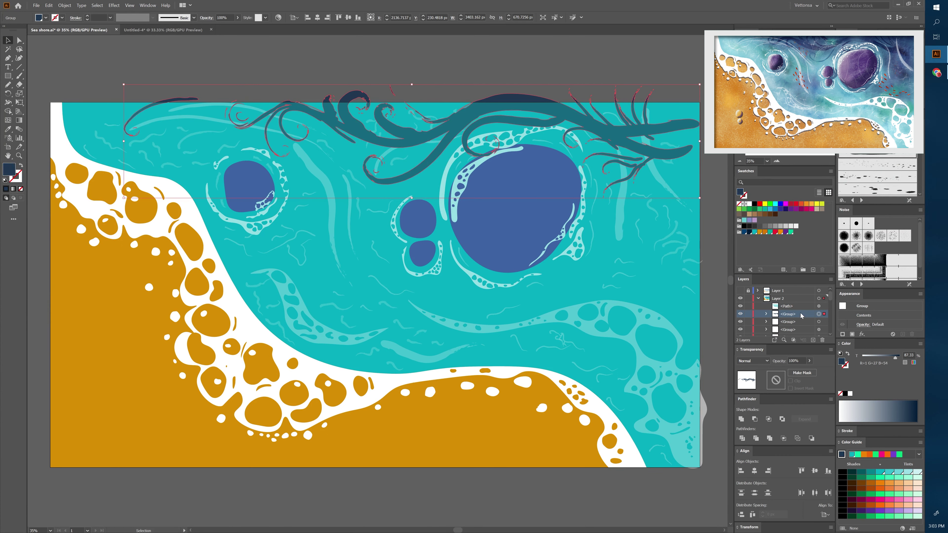
pyautogui.moveTo(801, 315)
pyautogui.mouseDown()
pyautogui.moveTo(794, 332)
pyautogui.moveTo(798, 310)
pyautogui.mouseUp()
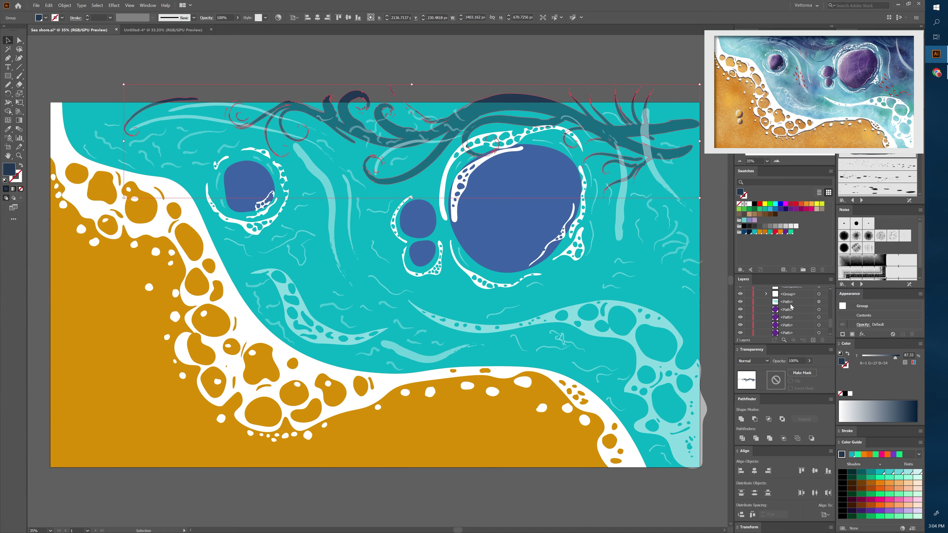
# Step: Move the water beneath the purple rock shapes and set its opacity to 56%
pyautogui.click(688, 181)
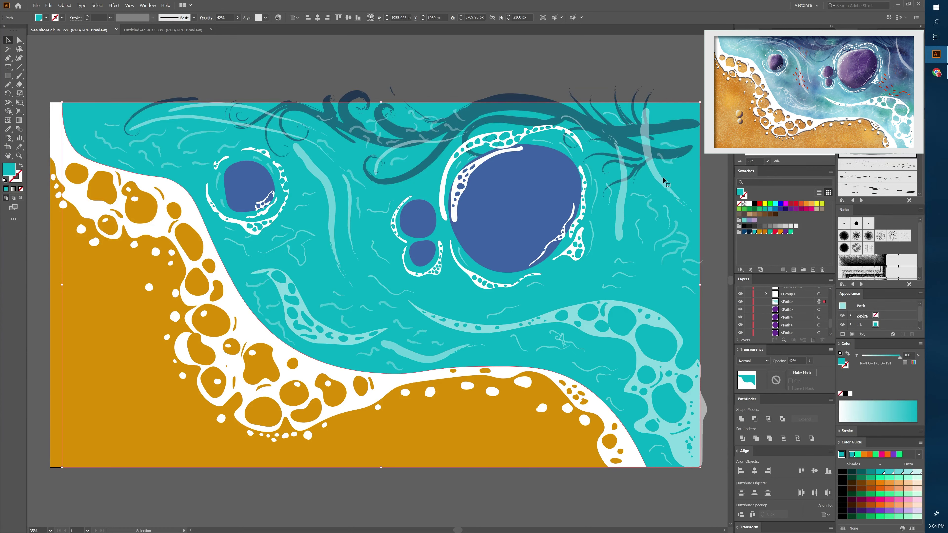
pyautogui.click(237, 18)
pyautogui.moveTo(219, 26); pyautogui.dragTo(422, 79)
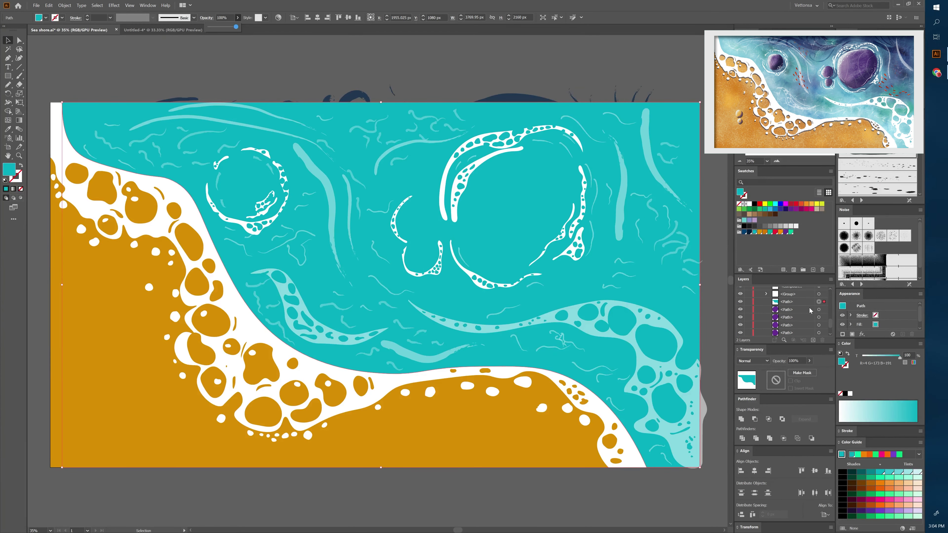
pyautogui.moveTo(810, 310); pyautogui.dragTo(801, 322)
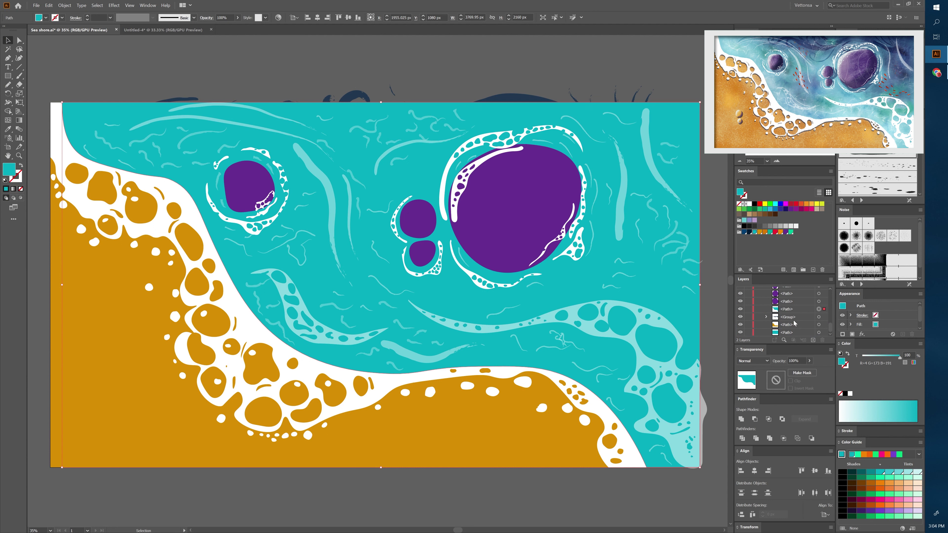
pyautogui.click(238, 17)
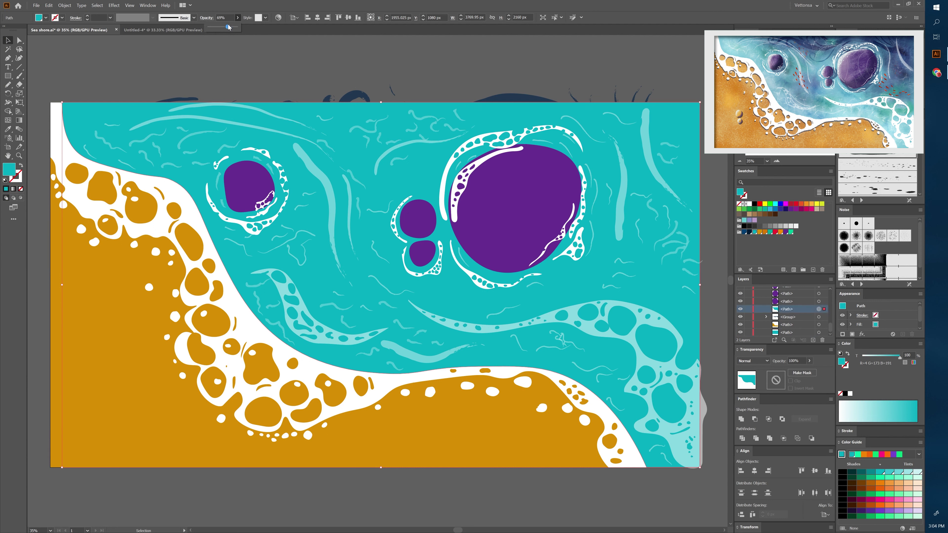
pyautogui.moveTo(239, 27); pyautogui.dragTo(226, 27)
pyautogui.click(373, 67)
pyautogui.click(498, 128)
# Step: Give the water a freeform gradient with a teal point at the top-left
pyautogui.press('g')
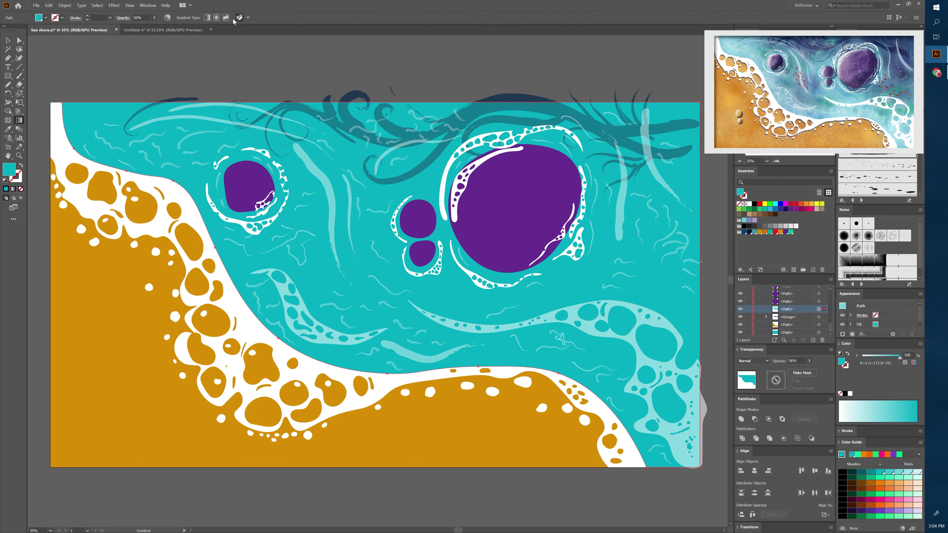
pyautogui.click(658, 258)
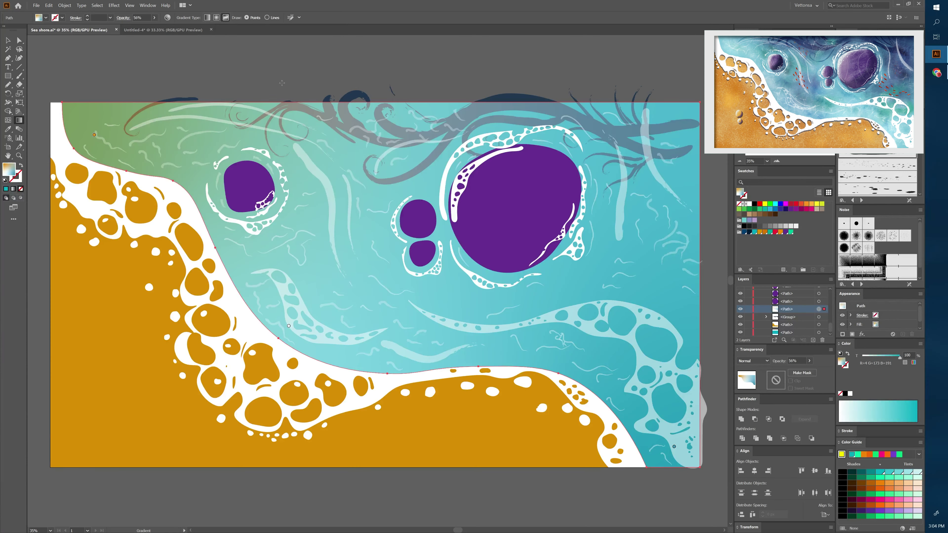
pyautogui.click(94, 136)
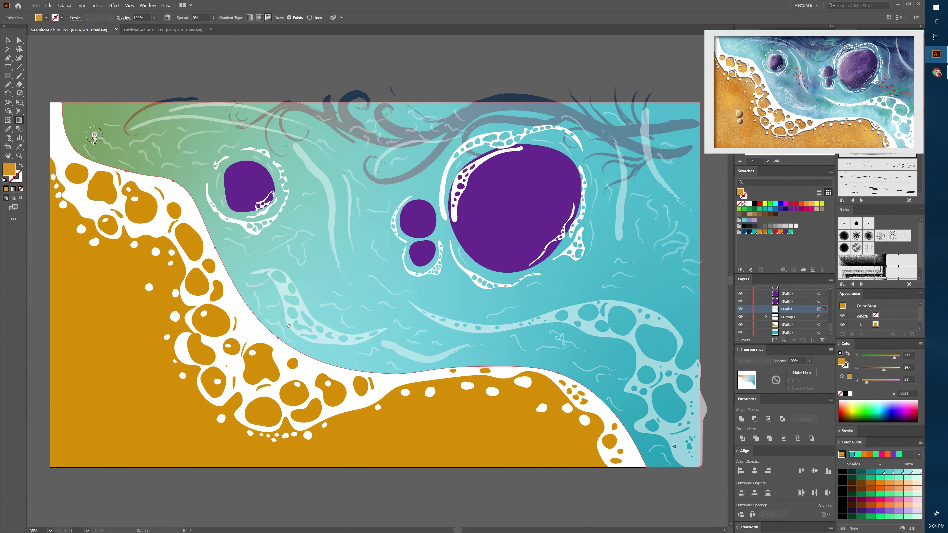
pyautogui.doubleClick(94, 136)
pyautogui.click(34, 185)
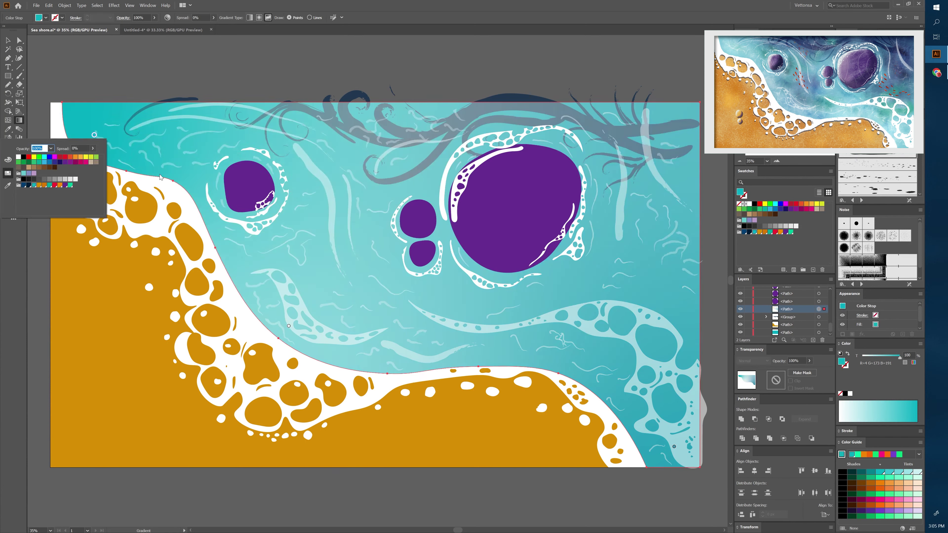
# Step: Add gradient points across the middle and right water, making the upper-right point dark blue
pyautogui.click(238, 250)
pyautogui.click(365, 361)
pyautogui.click(662, 402)
pyautogui.click(522, 347)
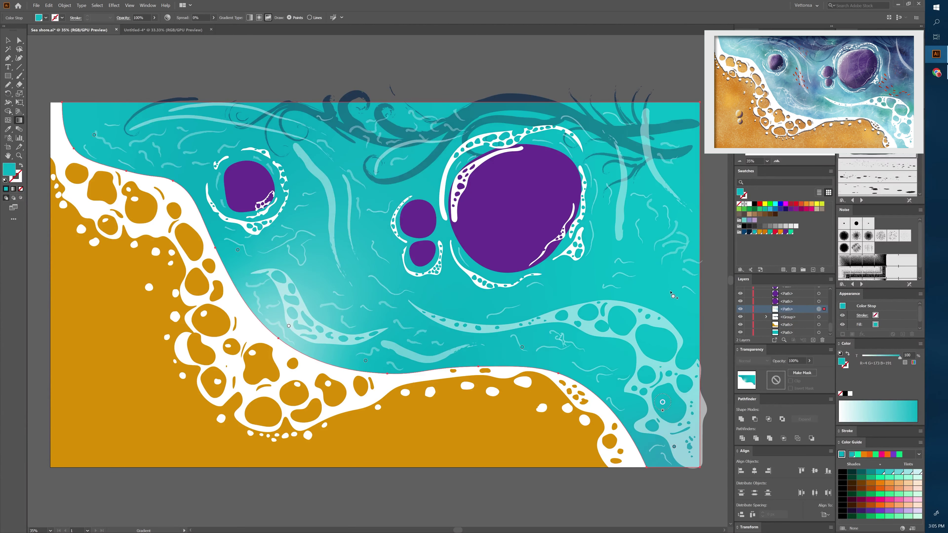
pyautogui.click(671, 289)
pyautogui.click(638, 228)
pyautogui.doubleClick(639, 228)
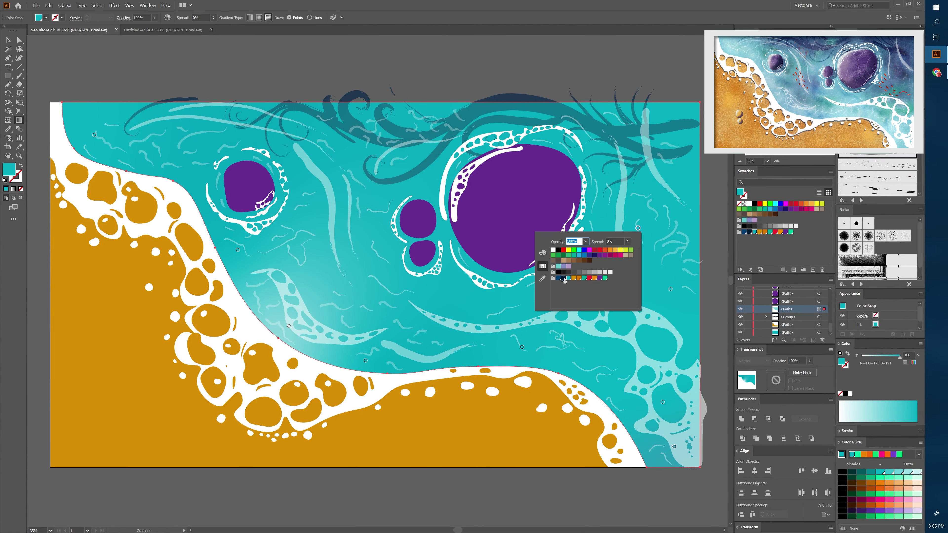
pyautogui.click(558, 278)
# Step: Add dark gradient points along the top edge, making the top-right corner dark navy
pyautogui.click(374, 225)
pyautogui.click(313, 189)
pyautogui.click(220, 115)
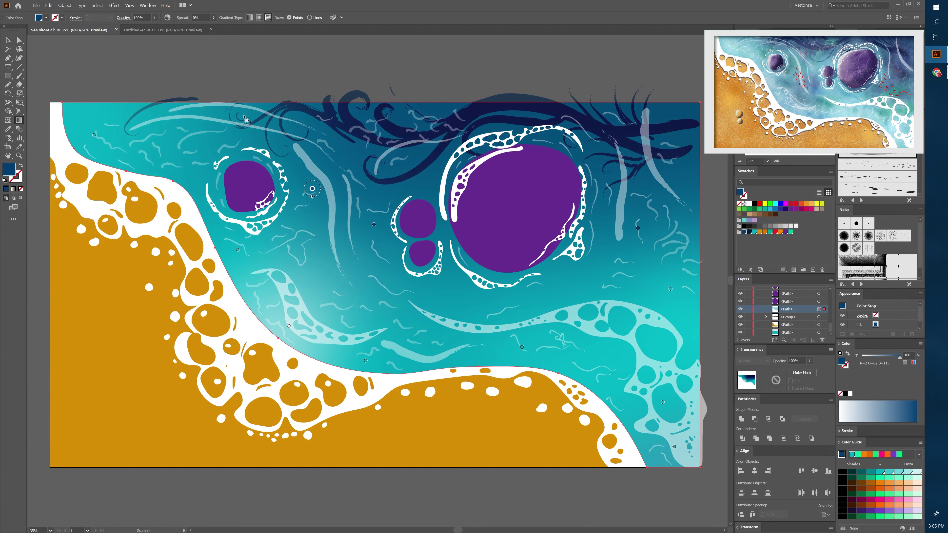
pyautogui.click(675, 135)
pyautogui.doubleClick(676, 134)
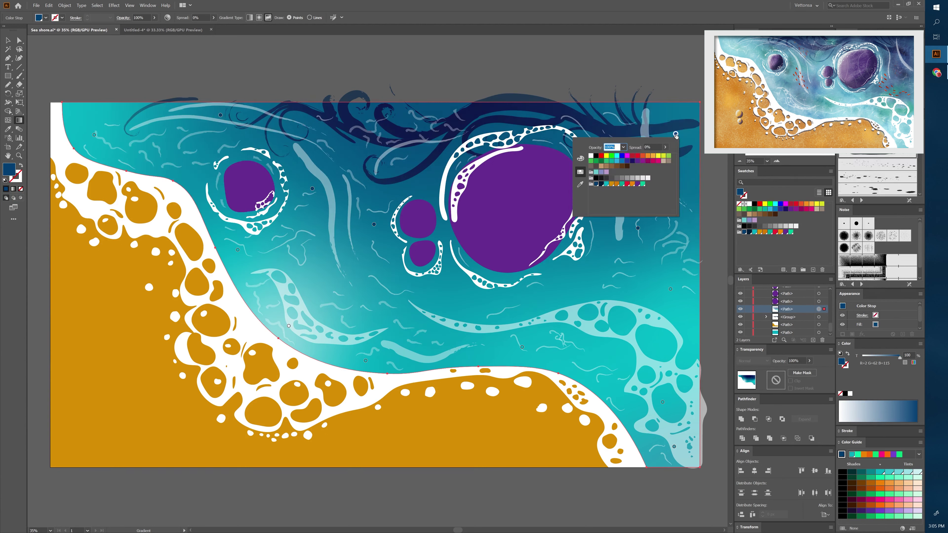
pyautogui.click(600, 185)
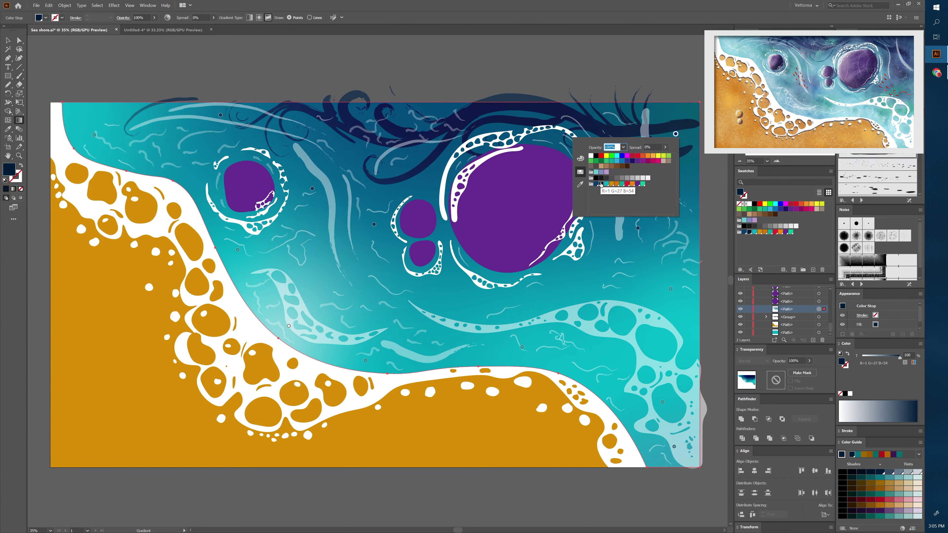
pyautogui.click(354, 111)
pyautogui.click(188, 109)
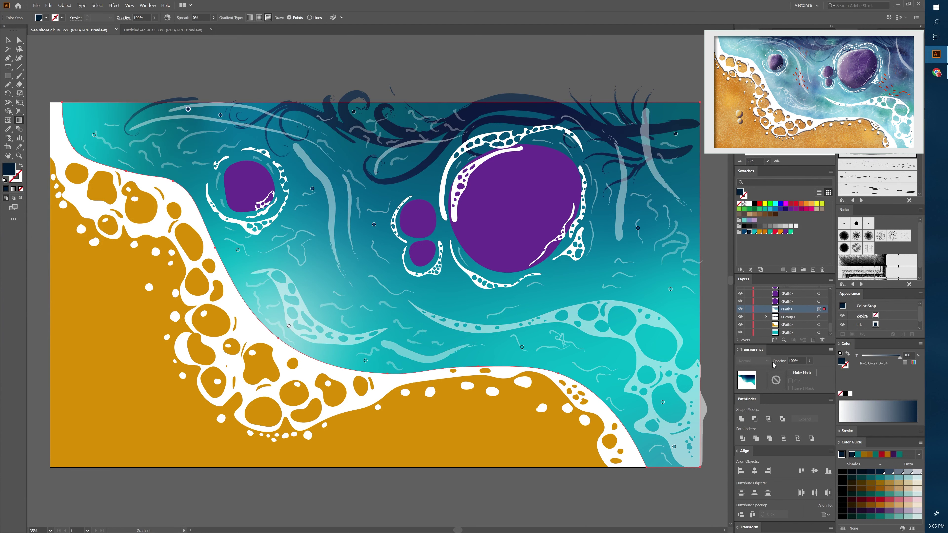
pyautogui.click(634, 295)
pyautogui.scroll(5, 759, 317)
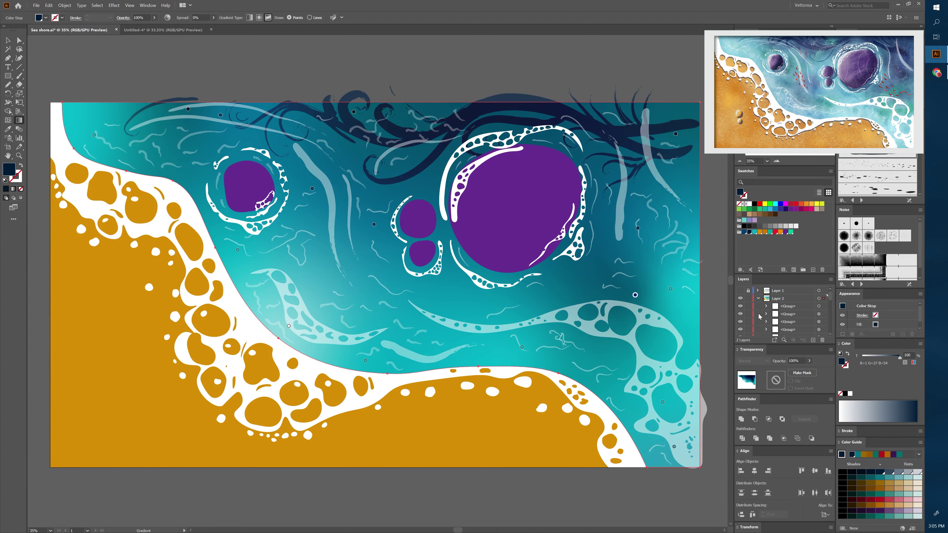
# Step: Show the textured layer for comparison and add gradient points in the middle and top water
pyautogui.click(659, 229)
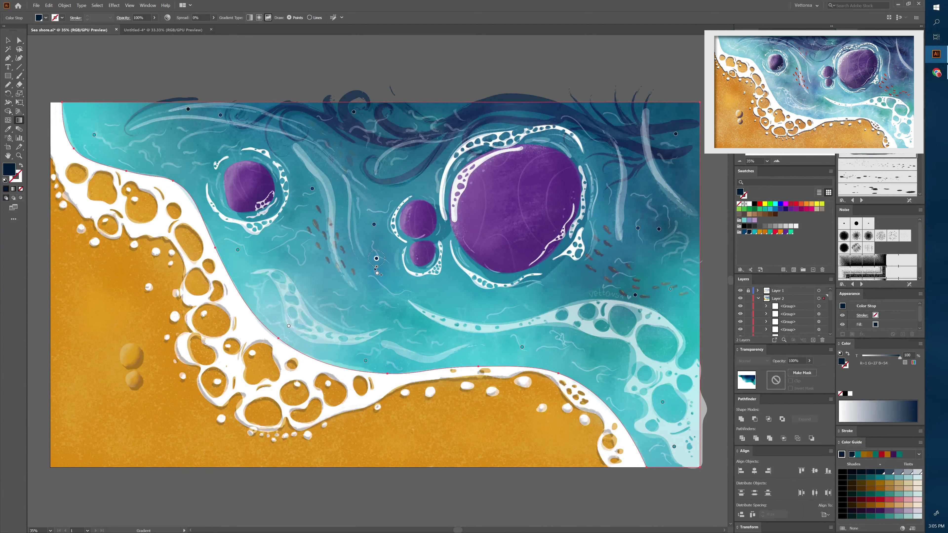
pyautogui.click(376, 258)
pyautogui.click(475, 114)
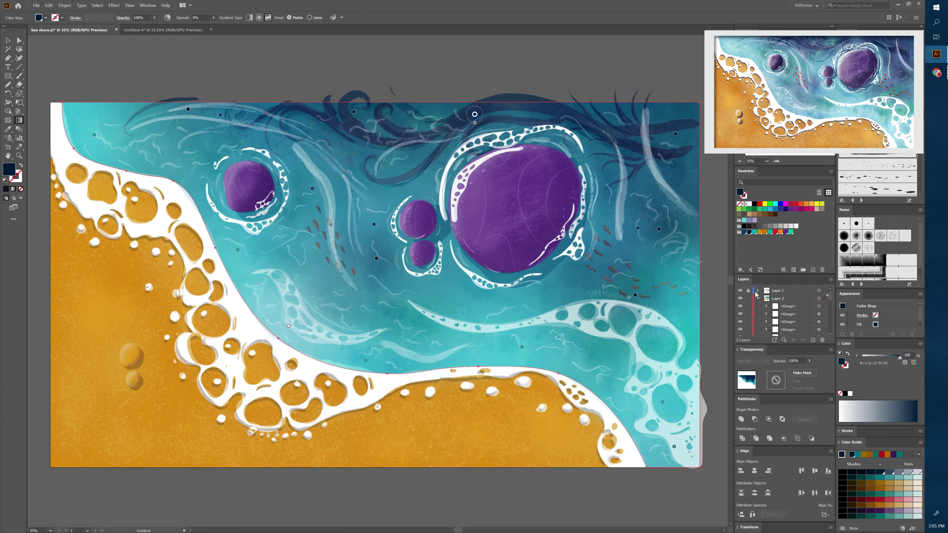
pyautogui.click(769, 232)
pyautogui.hotkey('ctrl', 'z')
# Step: Add a green gradient point near the right foam with bright points around it
pyautogui.doubleClick(662, 300)
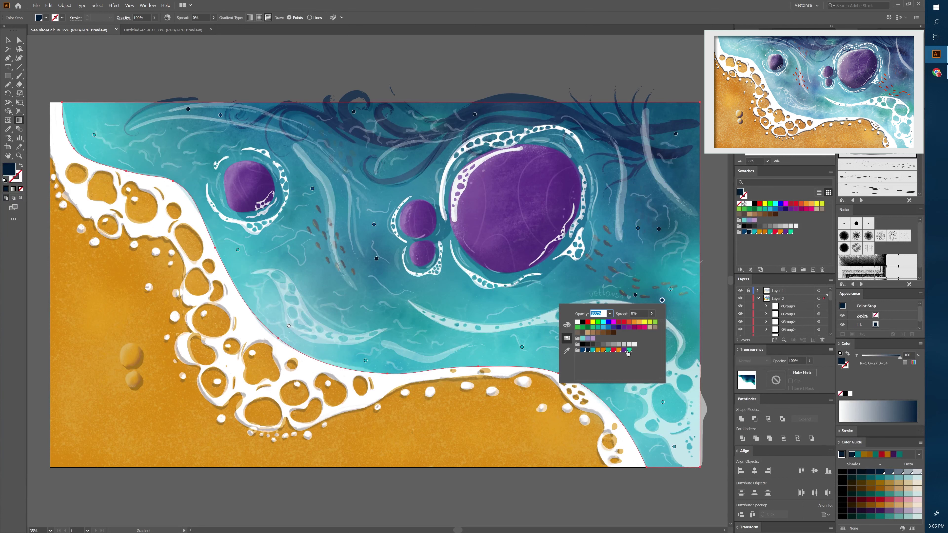
pyautogui.click(628, 351)
pyautogui.click(479, 314)
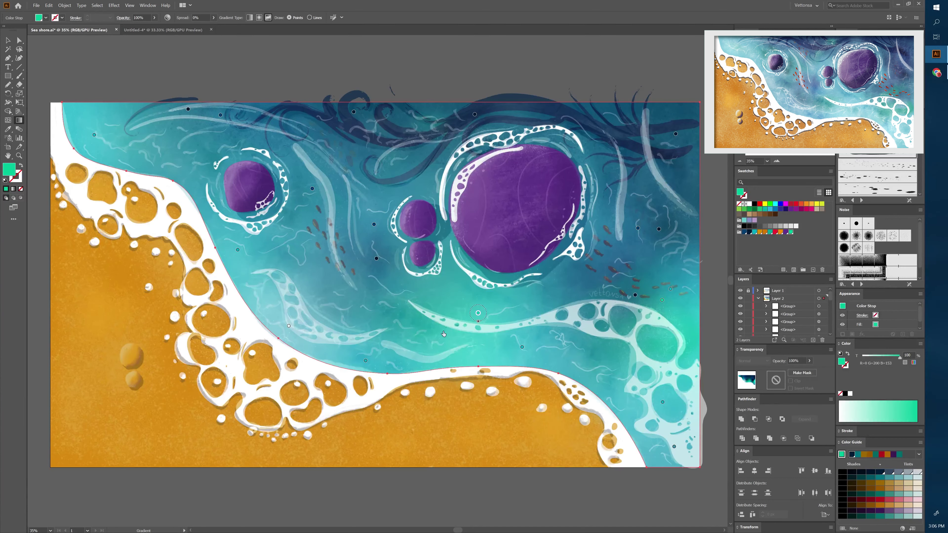
pyautogui.click(259, 290)
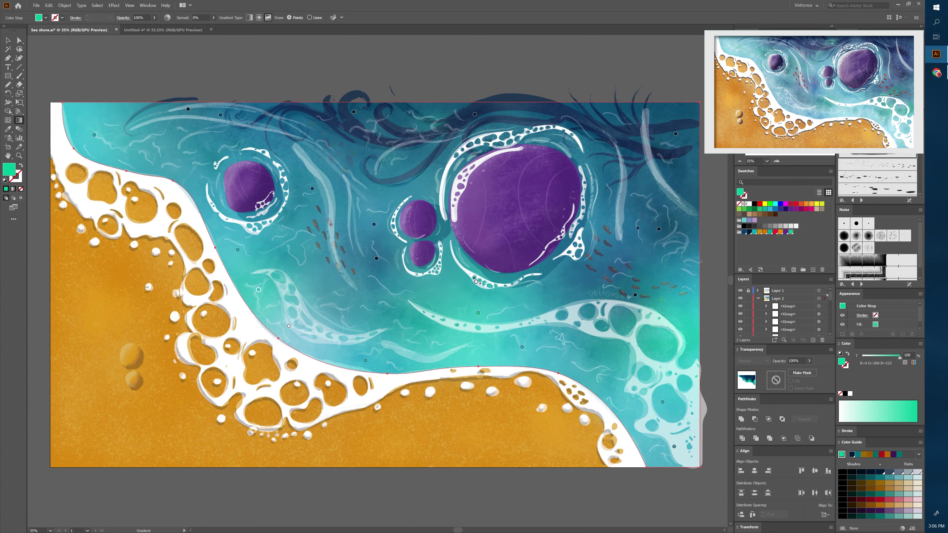
pyautogui.click(662, 301)
pyautogui.click(648, 289)
# Step: Add a white point near the bottom foam and points along the shore, then hide Layer 1
pyautogui.doubleClick(640, 438)
pyautogui.click(555, 461)
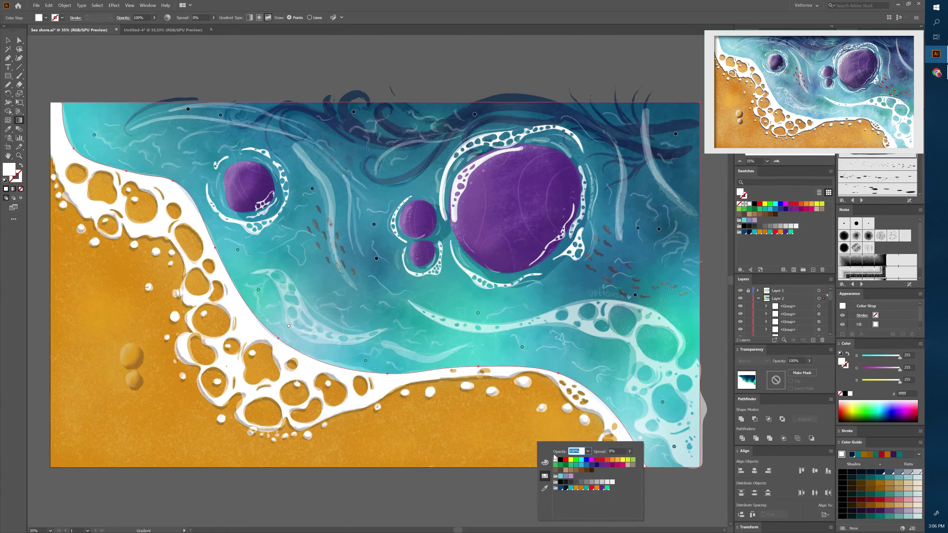
pyautogui.click(466, 361)
pyautogui.click(324, 360)
pyautogui.click(272, 307)
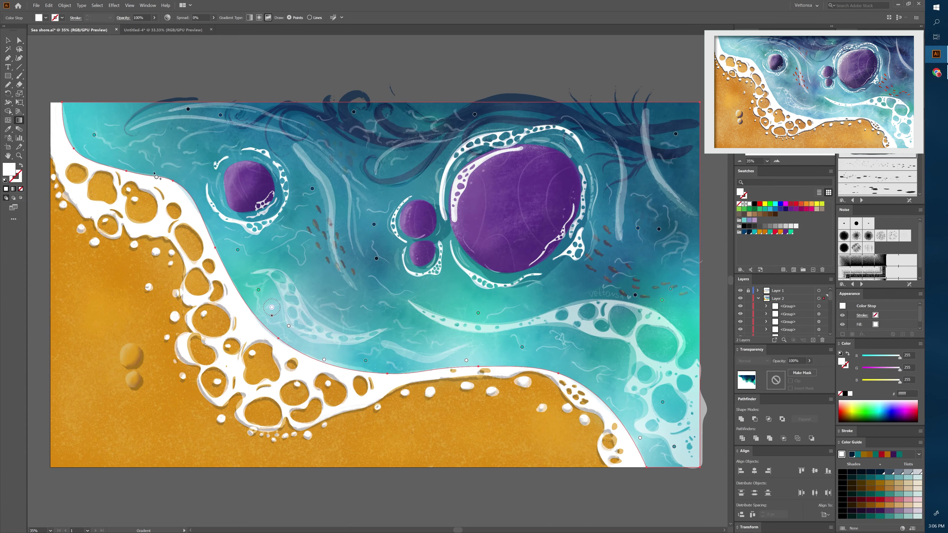
pyautogui.click(138, 168)
pyautogui.click(74, 120)
pyautogui.click(741, 291)
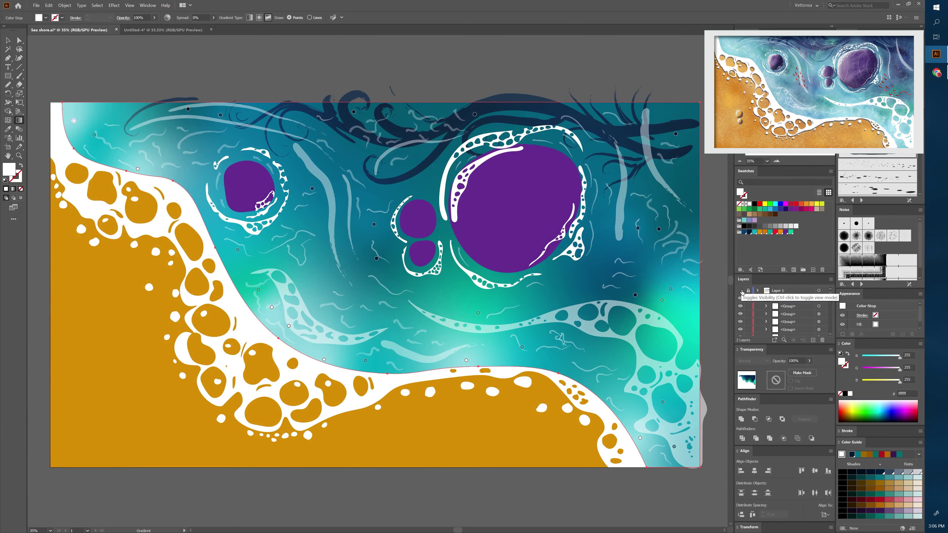
# Step: Drag the water's gradient points to brighten the water
pyautogui.moveTo(635, 295); pyautogui.dragTo(600, 281)
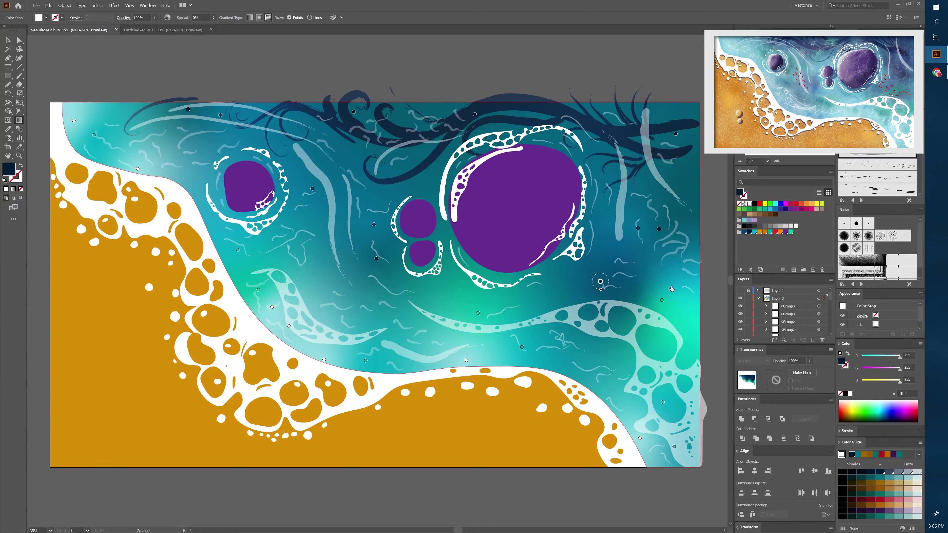
pyautogui.moveTo(671, 289); pyautogui.dragTo(673, 276)
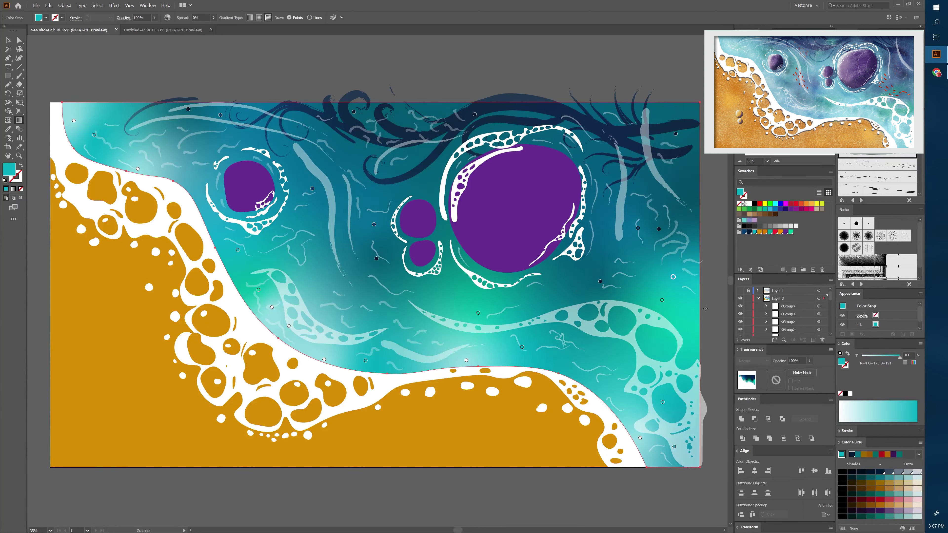
pyautogui.press('v')
pyautogui.hotkey('ctrl', 'shift', 'a')
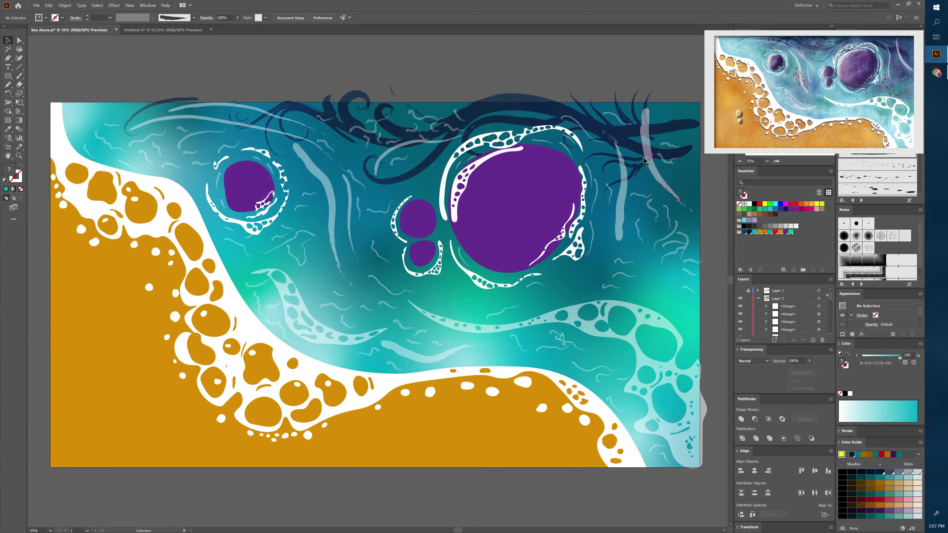
# Step: Set the dark seaweed group's opacity to 44%
pyautogui.click(645, 160)
pyautogui.click(238, 18)
pyautogui.moveTo(236, 27); pyautogui.dragTo(221, 27)
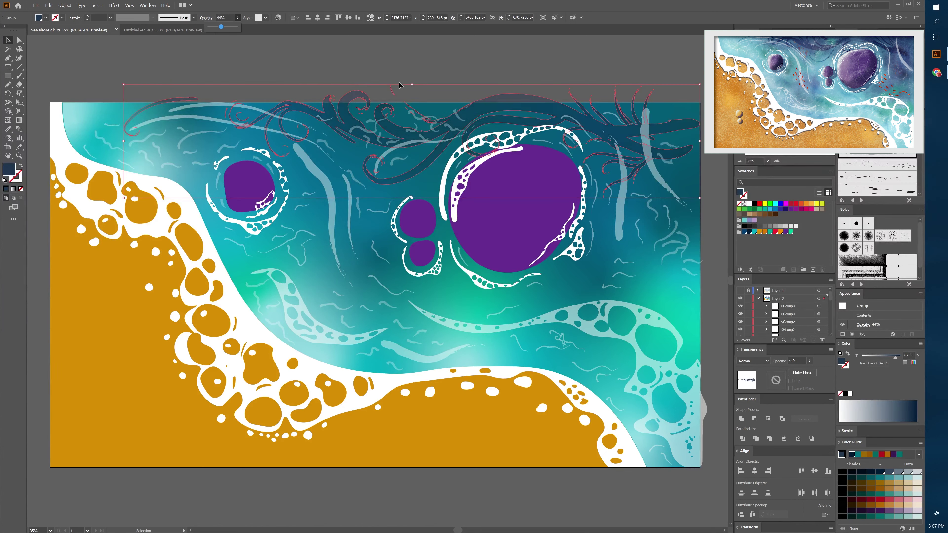
pyautogui.click(404, 65)
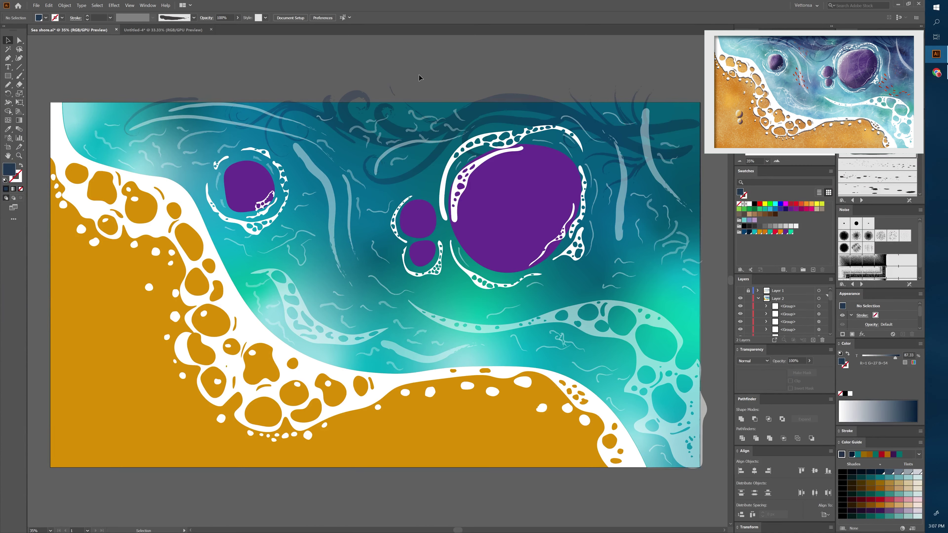
# Step: Create a new layer and move it out of Layer 2
pyautogui.click(20, 76)
pyautogui.click(813, 339)
pyautogui.scroll(-3, 781, 328)
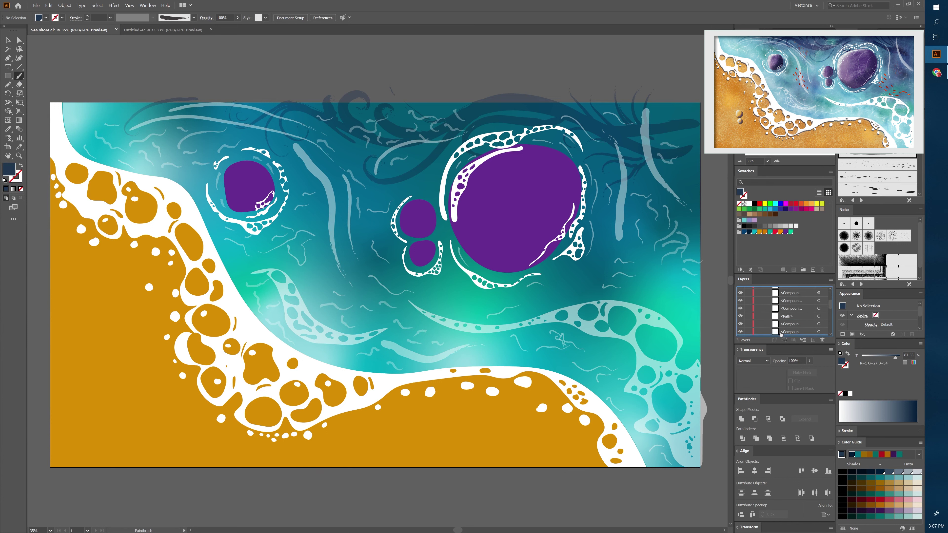
pyautogui.moveTo(781, 335); pyautogui.dragTo(786, 306)
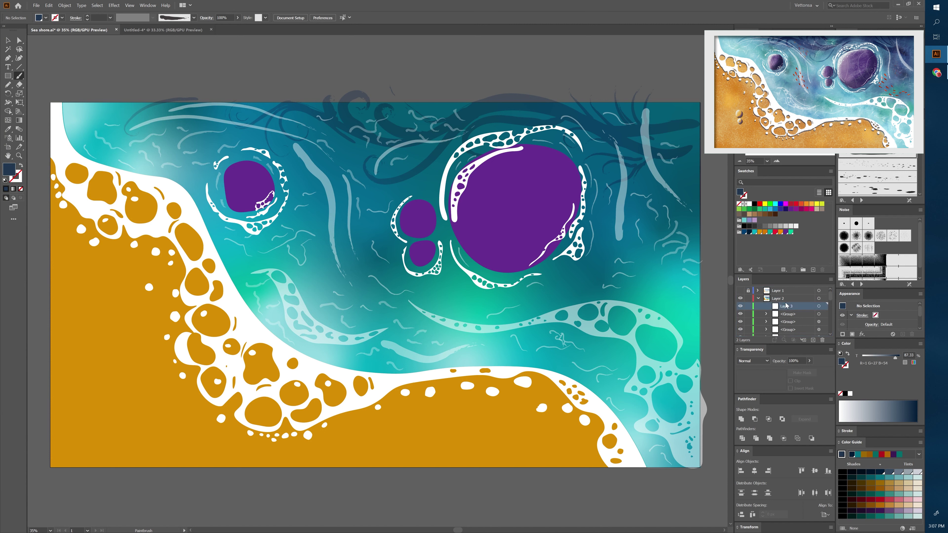
# Step: Make Layer 3 top-level and set up a white 3 pt noise brush
pyautogui.hotkey('ctrl', 'z')
pyautogui.click(892, 238)
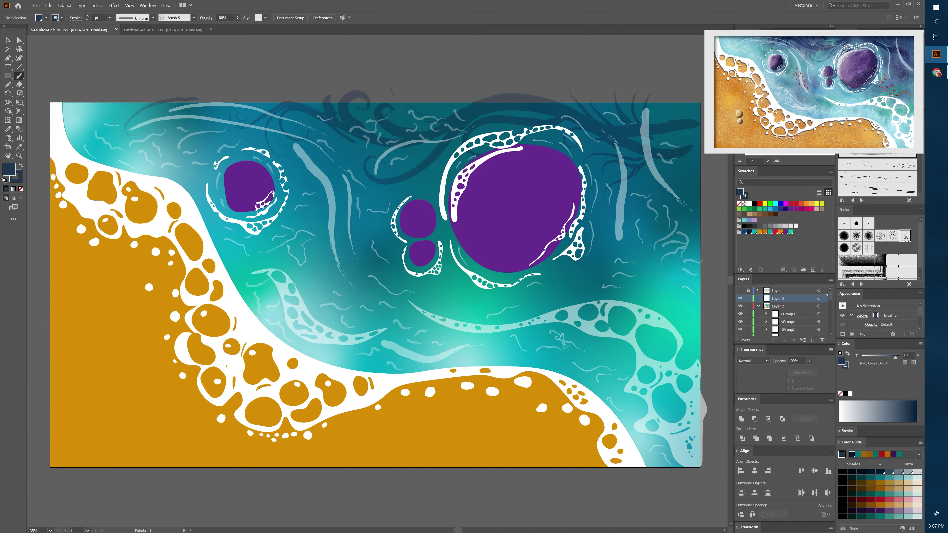
pyautogui.click(796, 226)
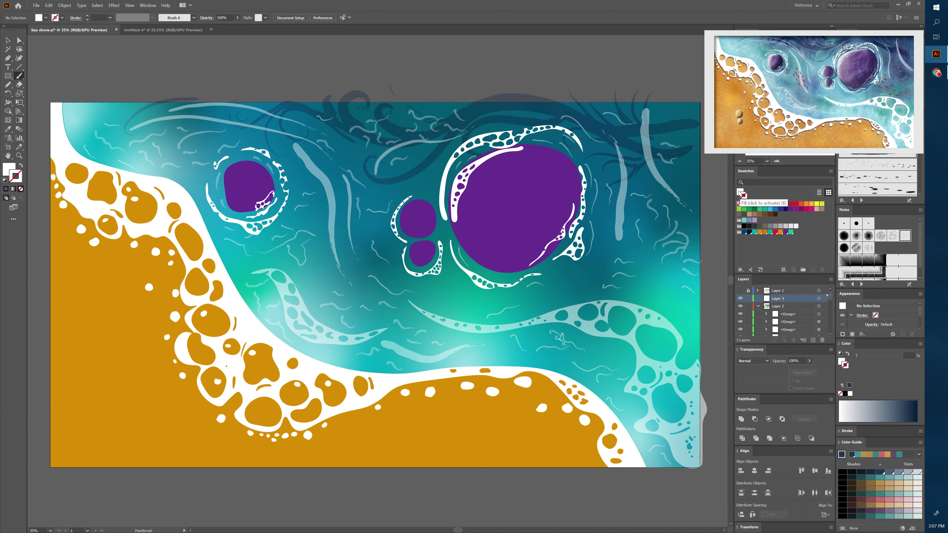
pyautogui.moveTo(580, 187); pyautogui.dragTo(663, 231)
pyautogui.hotkey('shift', 'x')
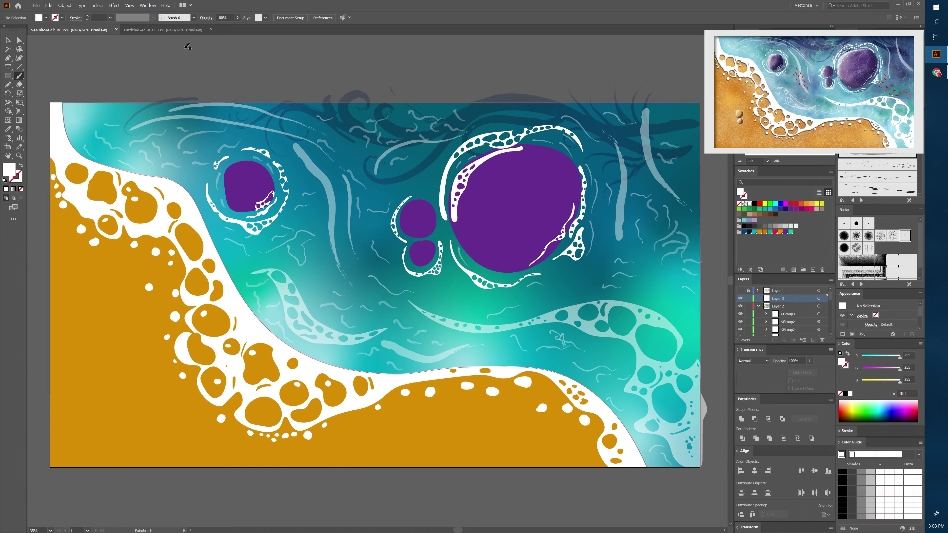
pyautogui.hotkey('shift', 'x')
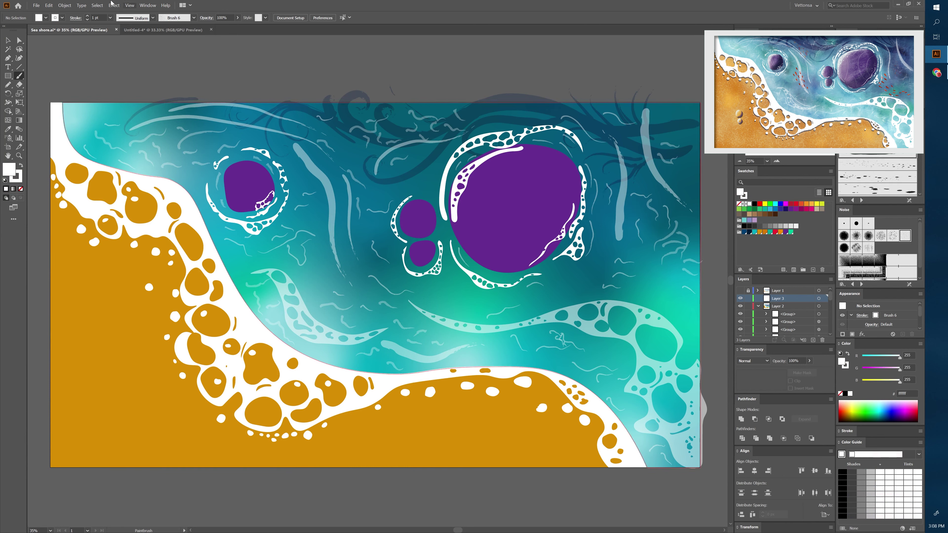
pyautogui.doubleClick(87, 17)
# Step: Paint white grain speckles across the sea and purple rocks
pyautogui.moveTo(316, 217); pyautogui.dragTo(338, 277)
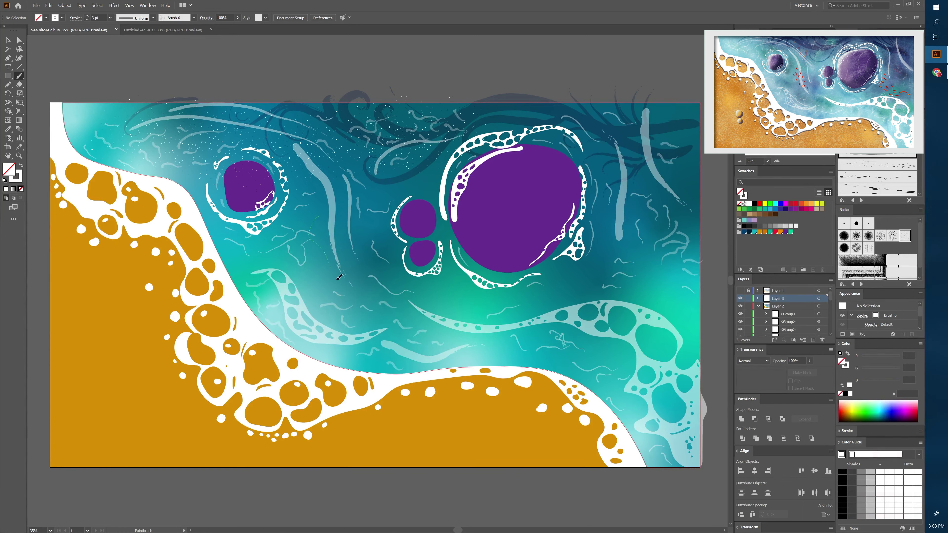
pyautogui.moveTo(623, 284); pyautogui.dragTo(610, 355)
pyautogui.moveTo(467, 129)
pyautogui.mouseDown()
pyautogui.moveTo(625, 222)
pyautogui.moveTo(598, 147)
pyautogui.moveTo(551, 214)
pyautogui.mouseUp()
pyautogui.moveTo(411, 226); pyautogui.dragTo(436, 235)
# Step: Expand the grain strokes into dots and lower their opacity
pyautogui.click(824, 299)
pyautogui.click(66, 5)
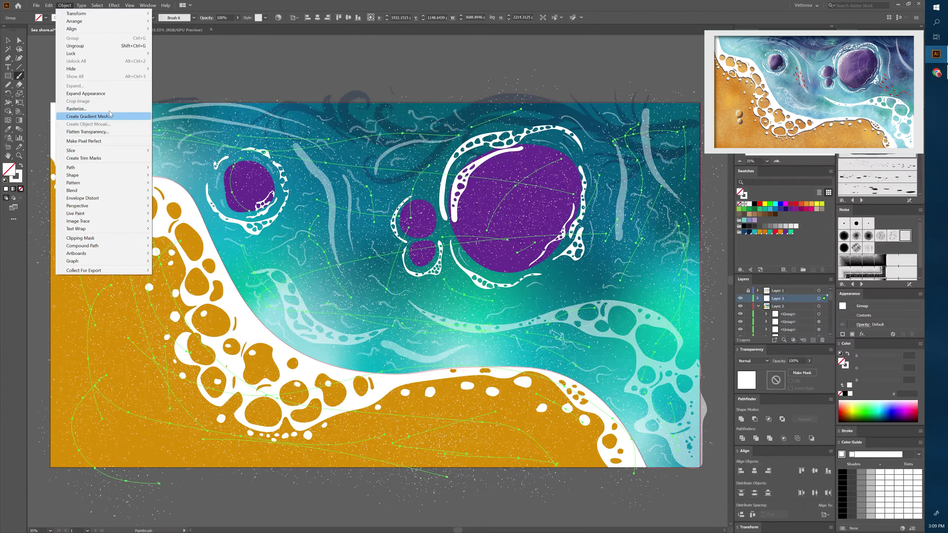
pyautogui.click(75, 112)
pyautogui.click(238, 17)
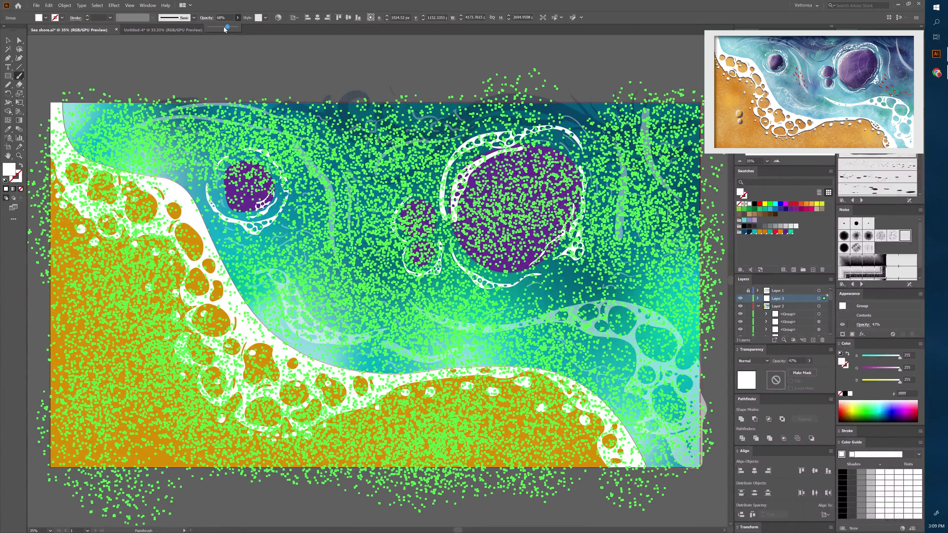
pyautogui.click(292, 74)
pyautogui.click(292, 74)
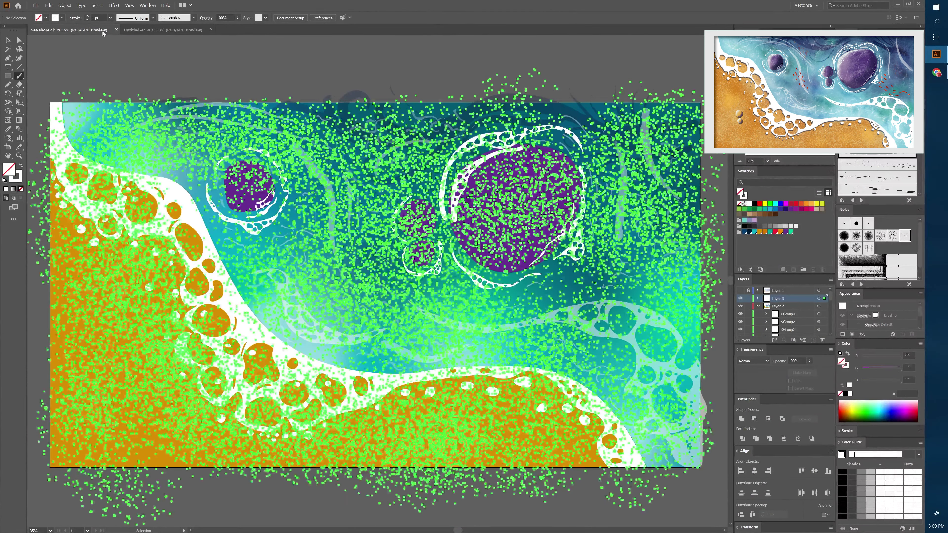
pyautogui.click(256, 57)
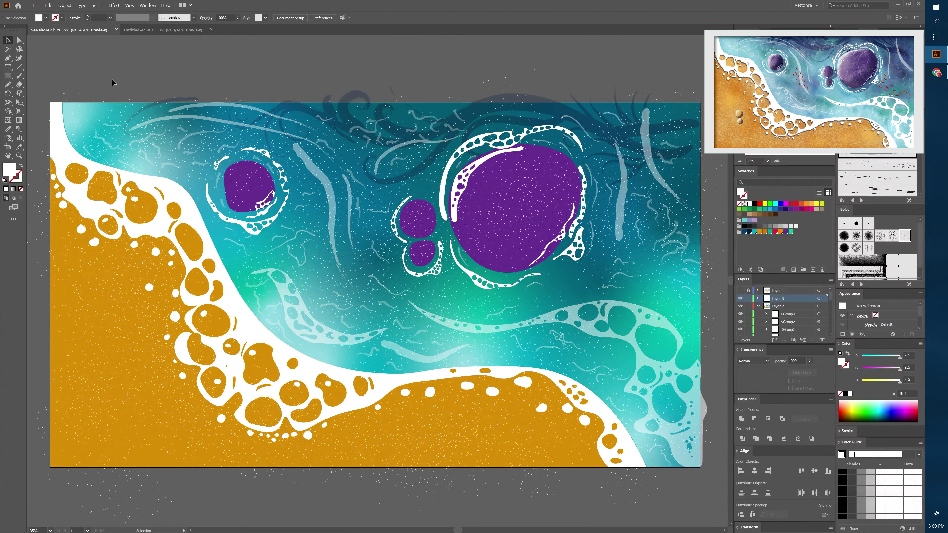
pyautogui.click(19, 76)
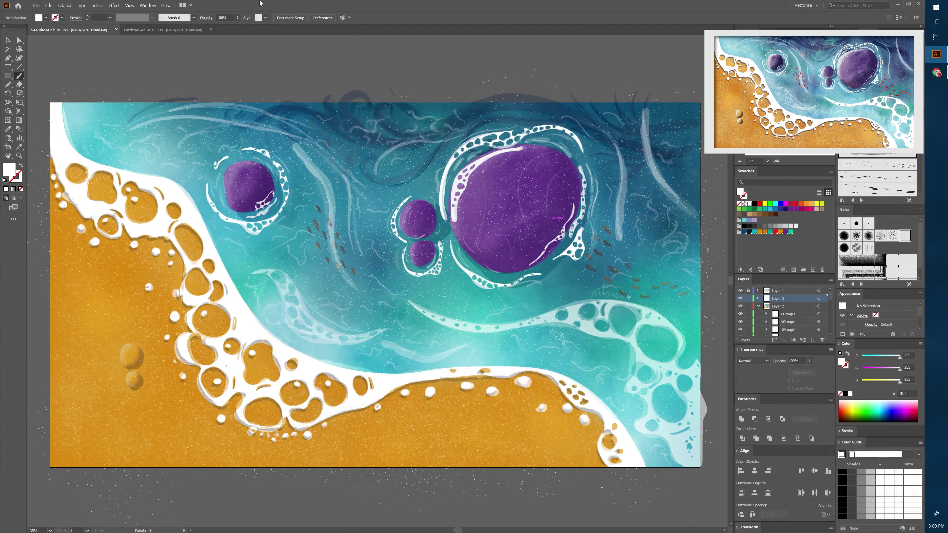
# Step: Draw a curved highlight on the big purple rock and give it the Basic brush
pyautogui.click(194, 18)
pyautogui.moveTo(570, 217); pyautogui.dragTo(562, 153)
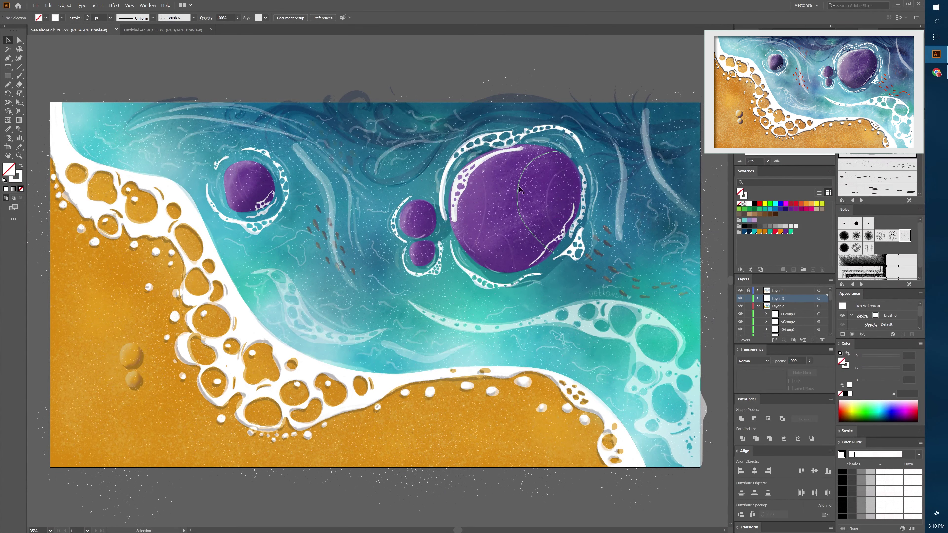
pyautogui.press('v')
pyautogui.click(191, 18)
pyautogui.click(172, 49)
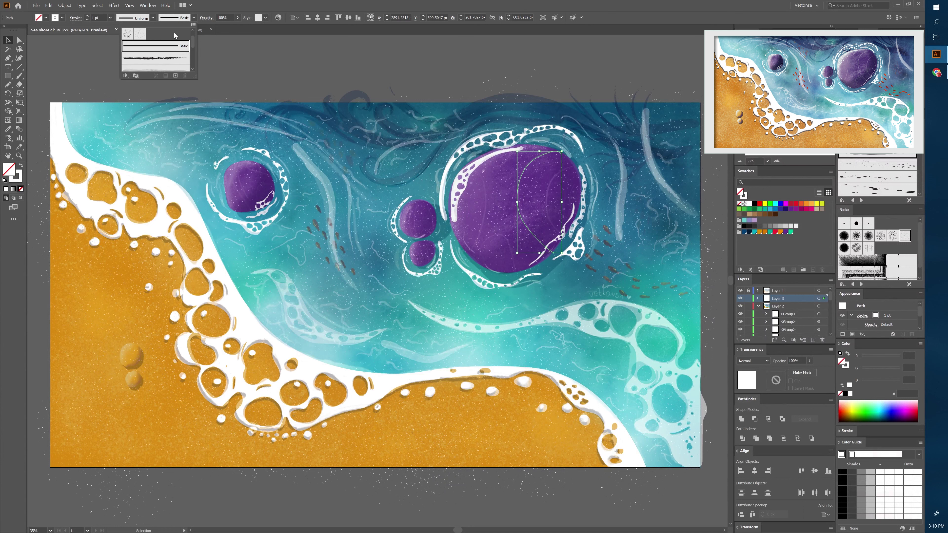
pyautogui.press('Escape')
pyautogui.click(377, 68)
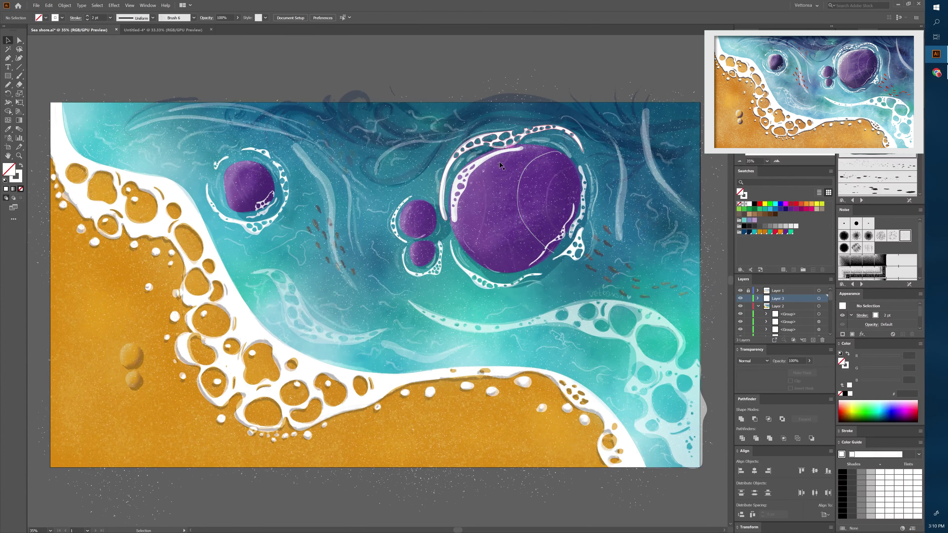
# Step: Draw another highlight curve across the upper small circle
pyautogui.press('b')
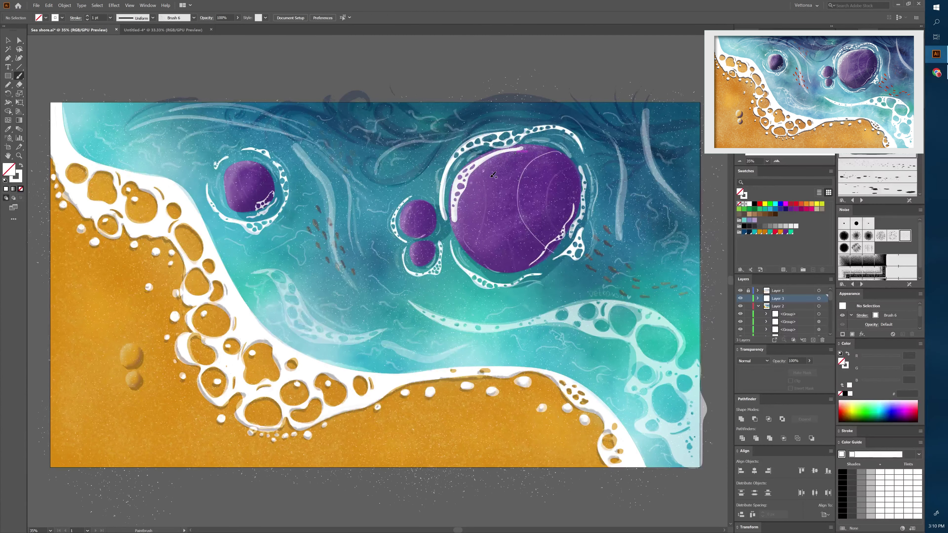
pyautogui.press('v')
pyautogui.click(515, 188)
pyautogui.click(491, 158)
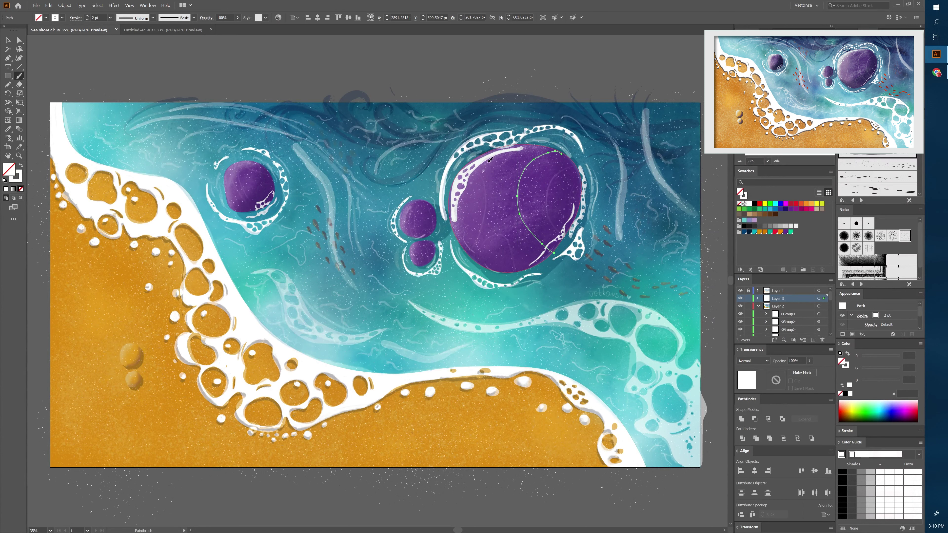
pyautogui.press('b')
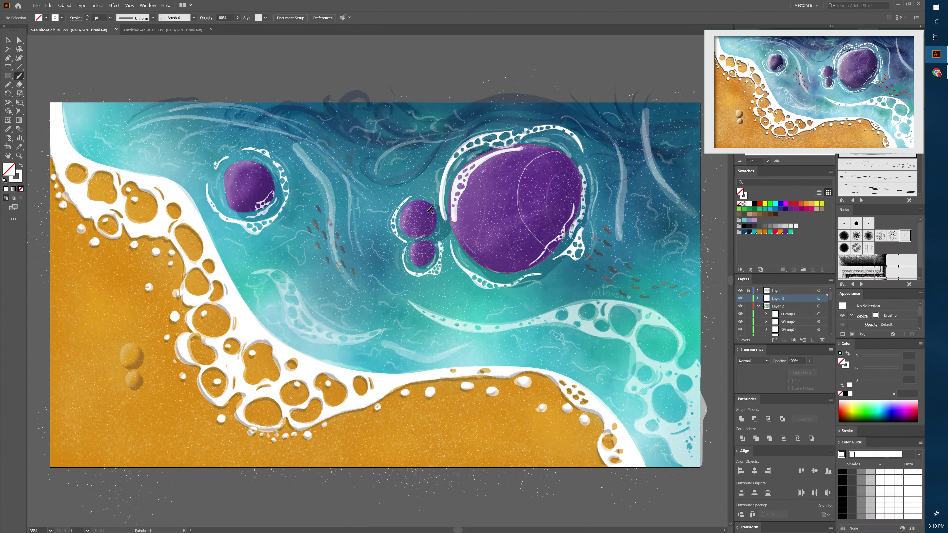
pyautogui.moveTo(429, 198); pyautogui.dragTo(429, 239)
pyautogui.press('v')
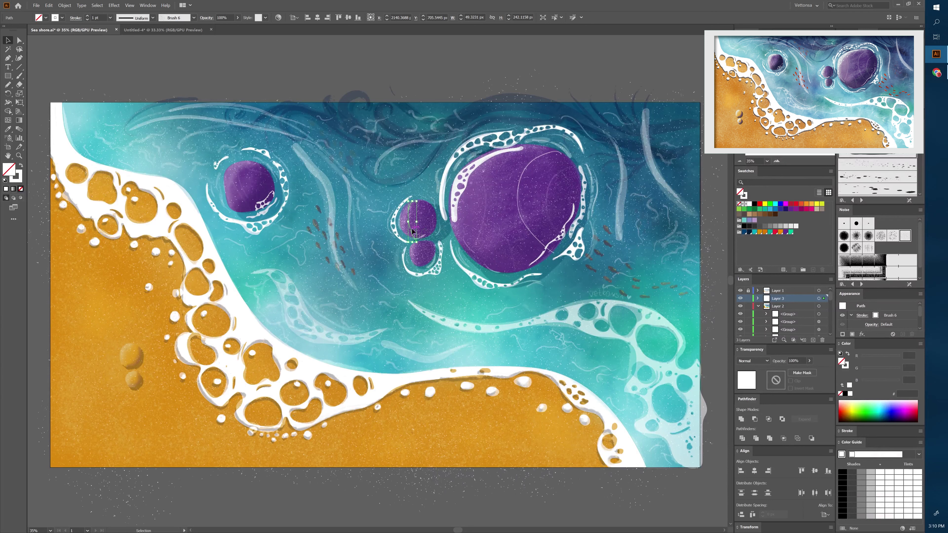
# Step: Select all the matching thin facet curves on the rocks
pyautogui.hotkey('ctrl', 'a')
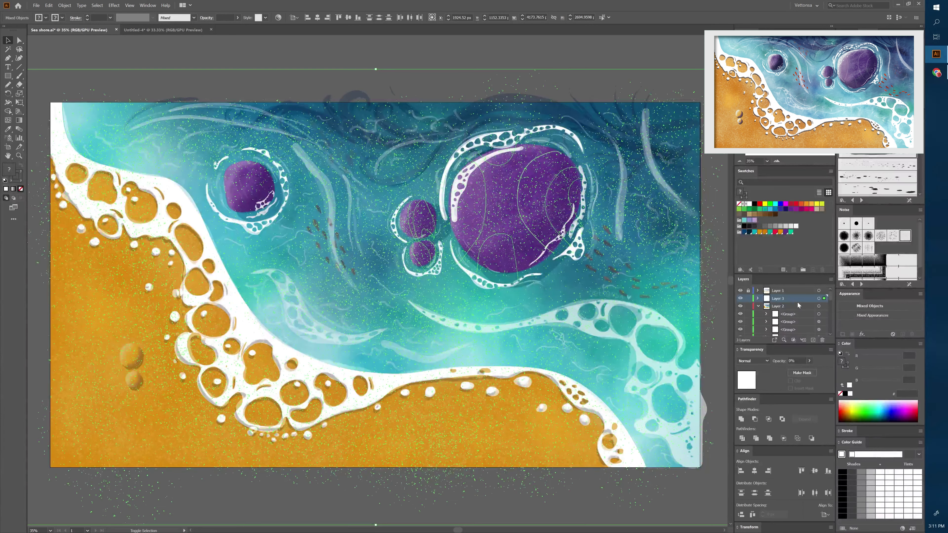
pyautogui.click(694, 230)
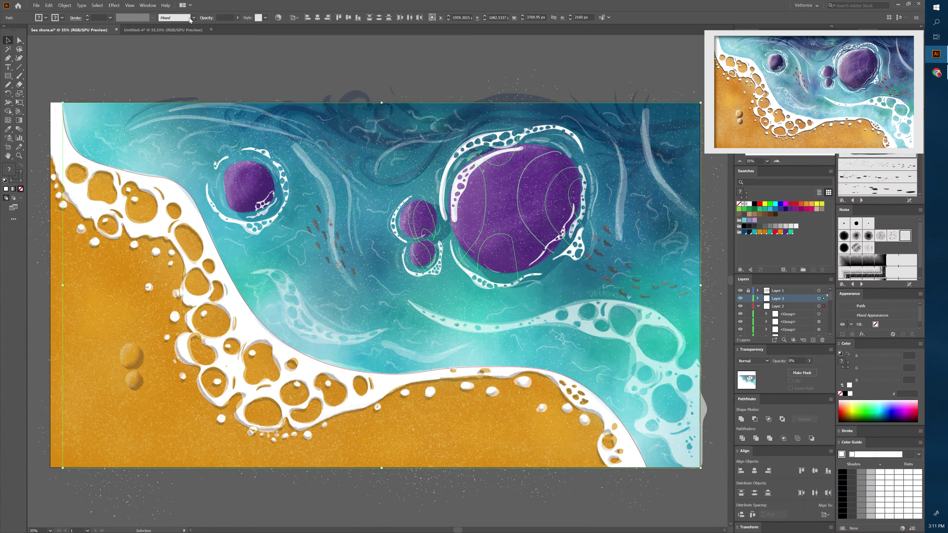
pyautogui.click(194, 17)
pyautogui.click(602, 76)
pyautogui.click(597, 71)
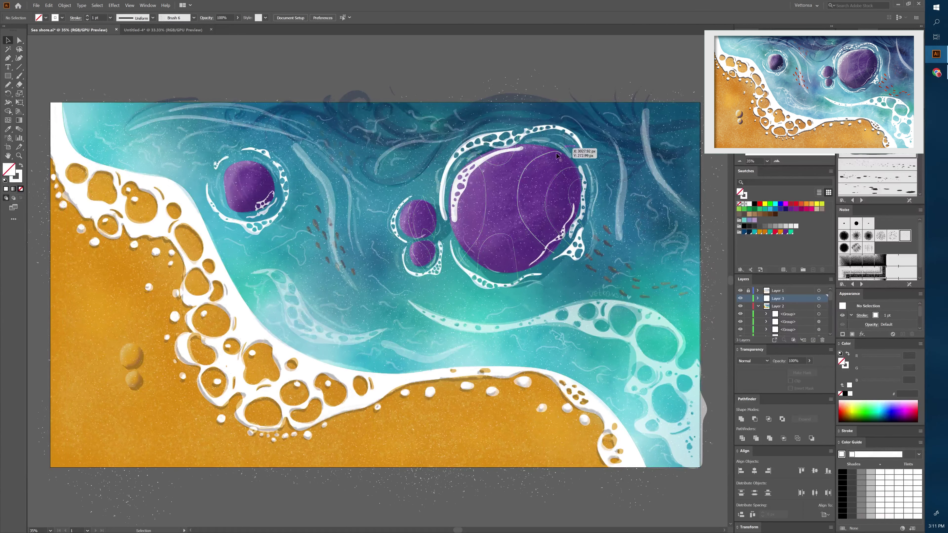
pyautogui.click(485, 182)
pyautogui.hotkey('ctrl', 'a')
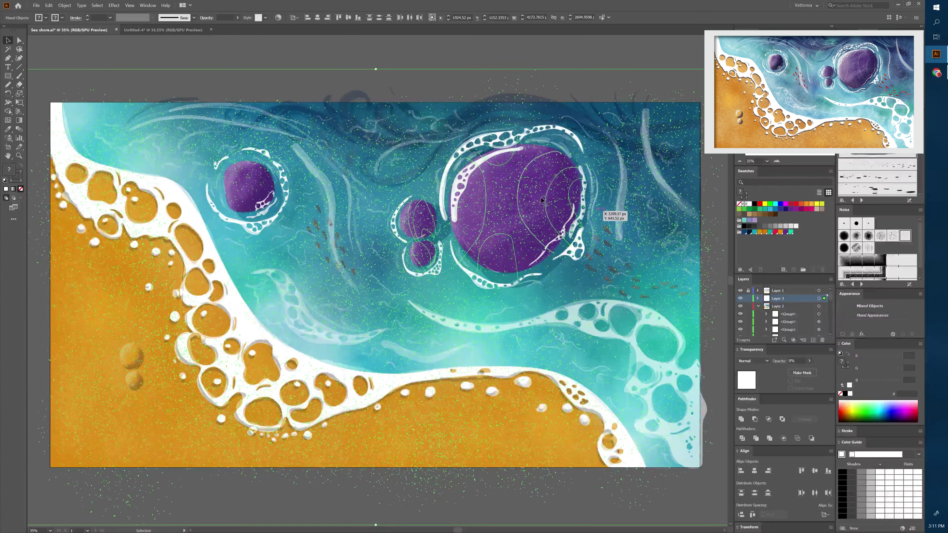
# Step: Set the rock contour strokes to a 3 pt weight
pyautogui.click(92, 17)
pyautogui.write('3')
pyautogui.press('Return')
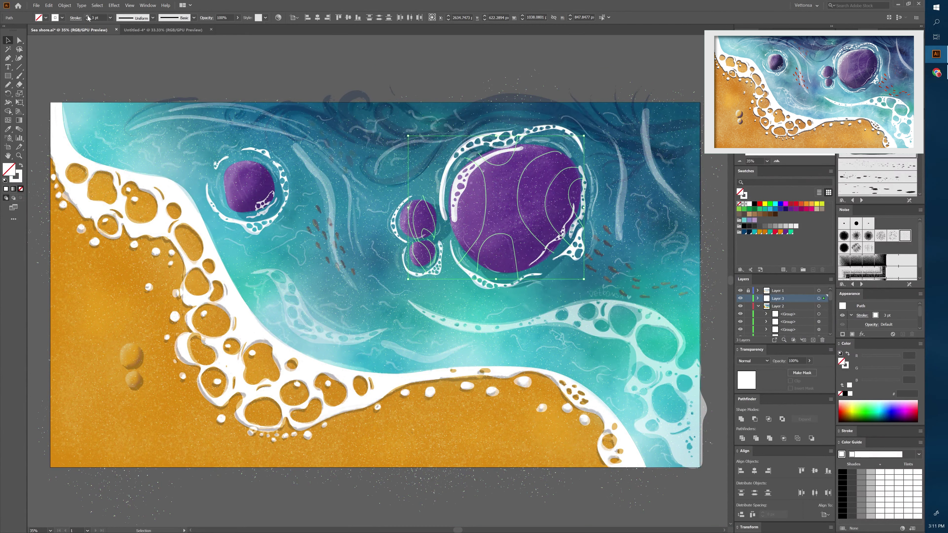
pyautogui.click(440, 107)
# Step: Draw a white curve across the small stone with the Curvature tool
pyautogui.hotkey('shift', '~')
pyautogui.hotkey('shift', 'x')
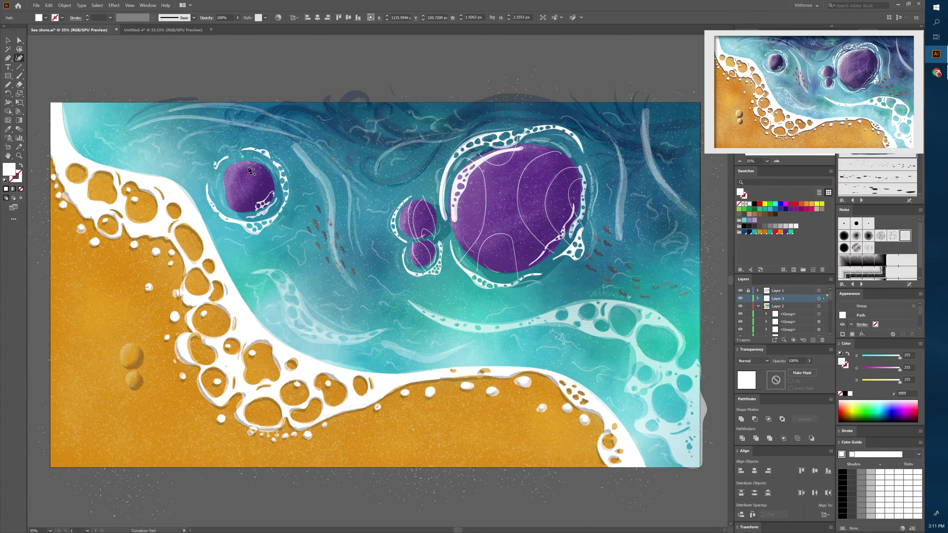
pyautogui.click(289, 179)
pyautogui.hotkey('shift', 'x')
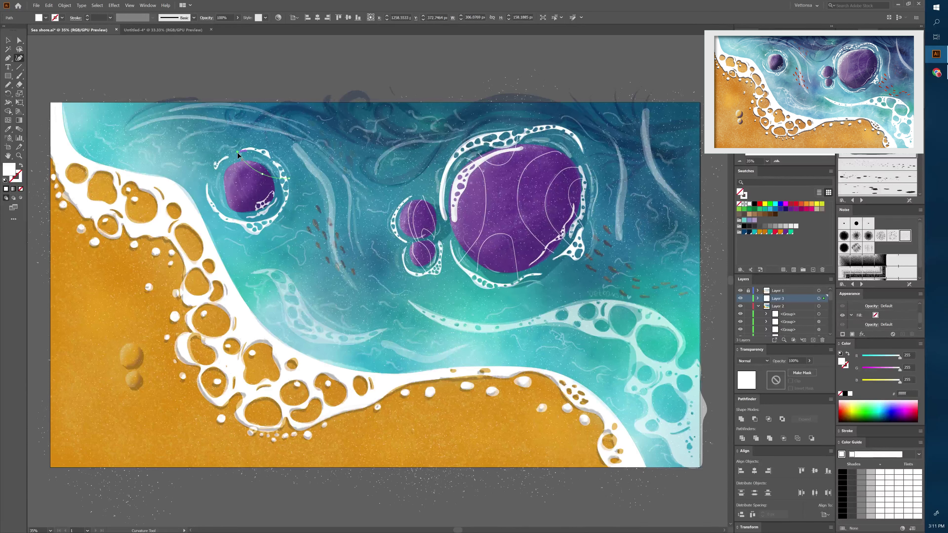
pyautogui.press('Escape')
pyautogui.hotkey('shift', 'x')
pyautogui.click(268, 215)
pyautogui.click(238, 180)
pyautogui.click(234, 150)
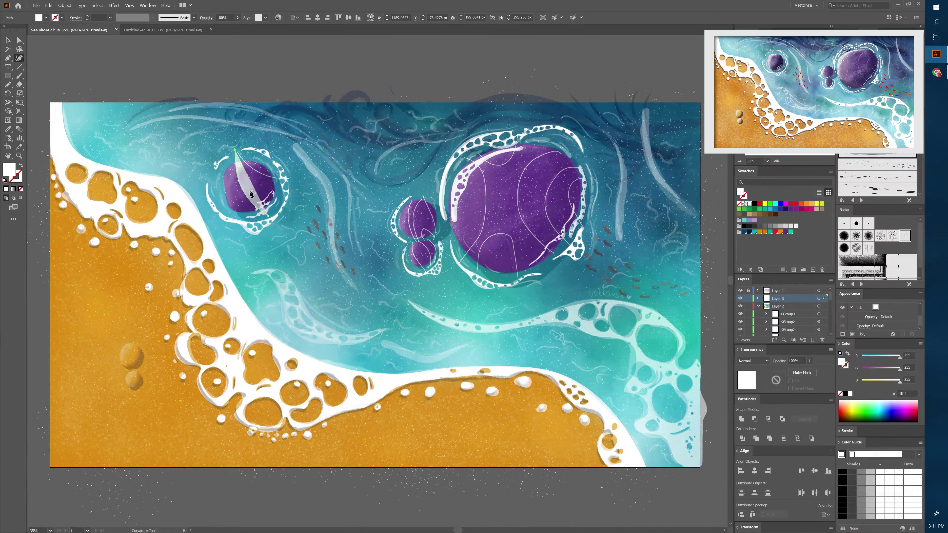
pyautogui.hotkey('shift', 'x')
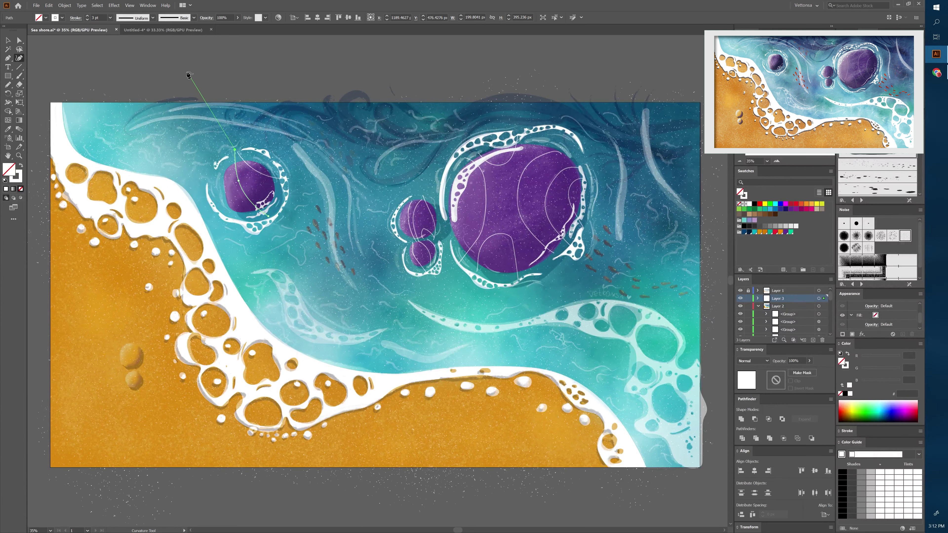
pyautogui.press('v')
pyautogui.hotkey('ctrl', 'shift', 'a')
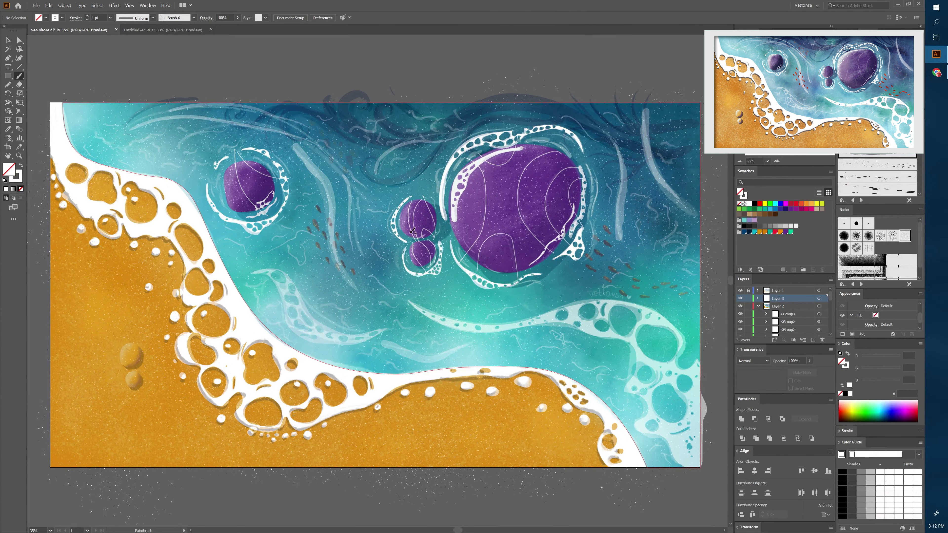
# Step: Select the small left stone's curve and recolour it, ending with a white fill
pyautogui.press('v')
pyautogui.click(225, 180)
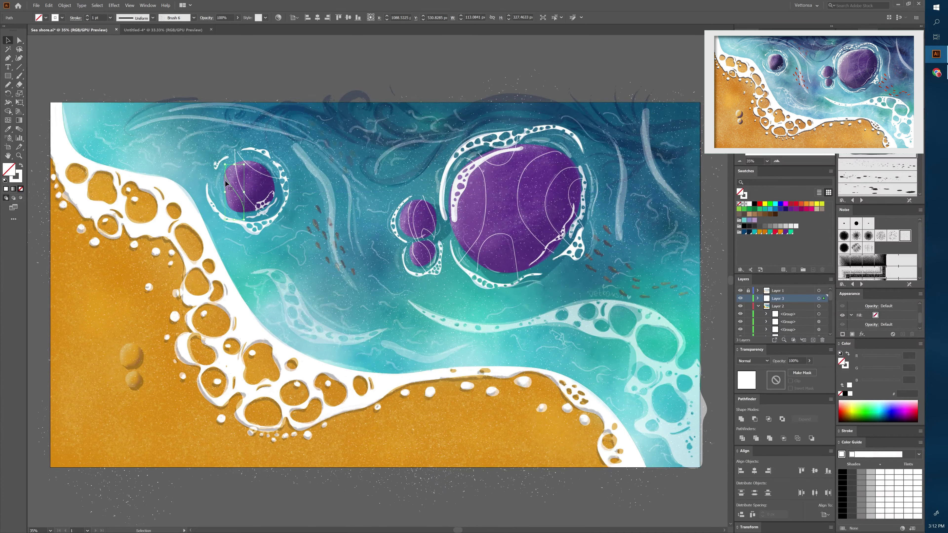
pyautogui.press('i')
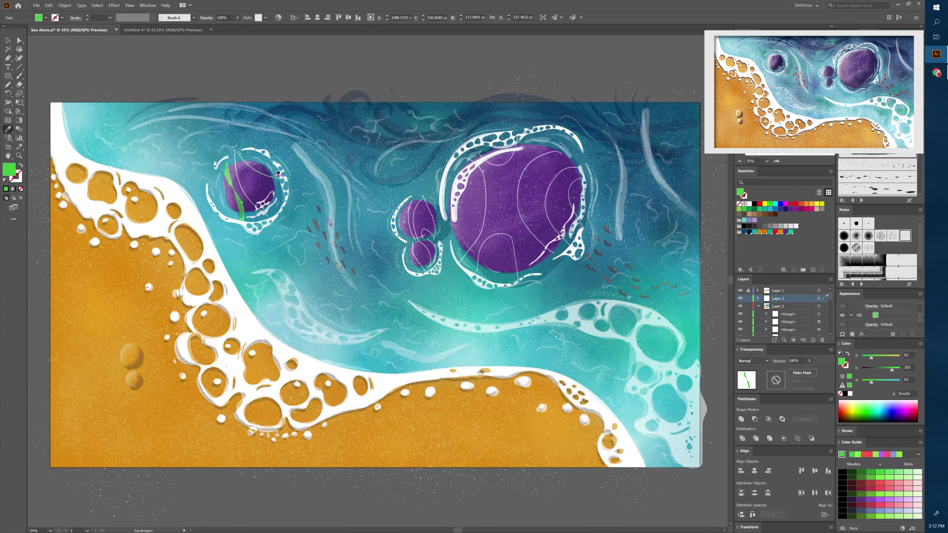
pyautogui.click(278, 176)
pyautogui.hotkey('ctrl', 'z')
pyautogui.click(870, 471)
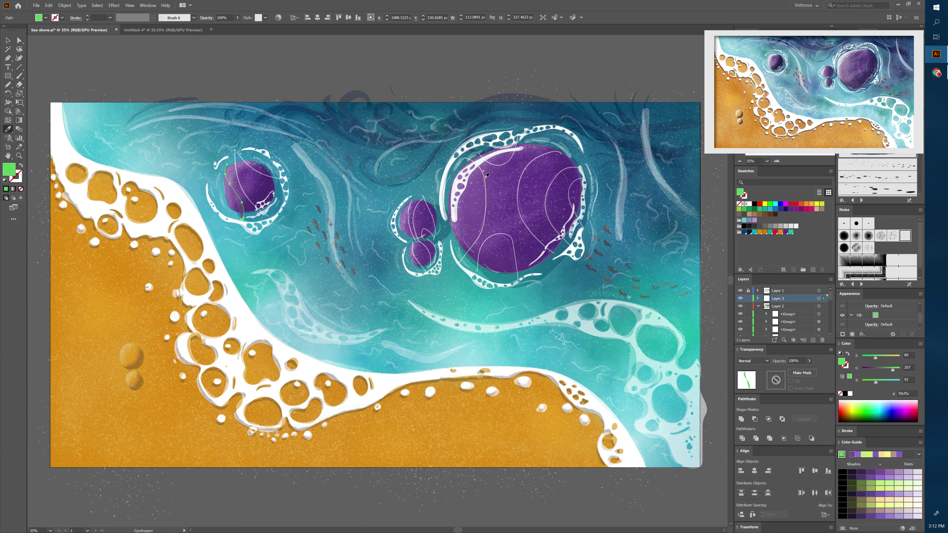
pyautogui.click(46, 18)
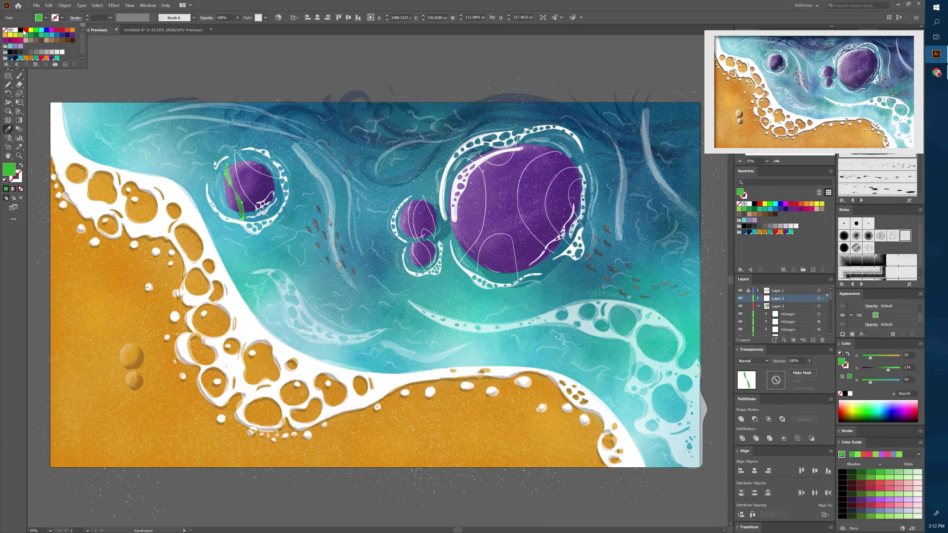
pyautogui.click(15, 30)
# Step: Make the curve a white 3 pt stroke with no fill and a uniform Basic brush
pyautogui.hotkey('shift', 'x')
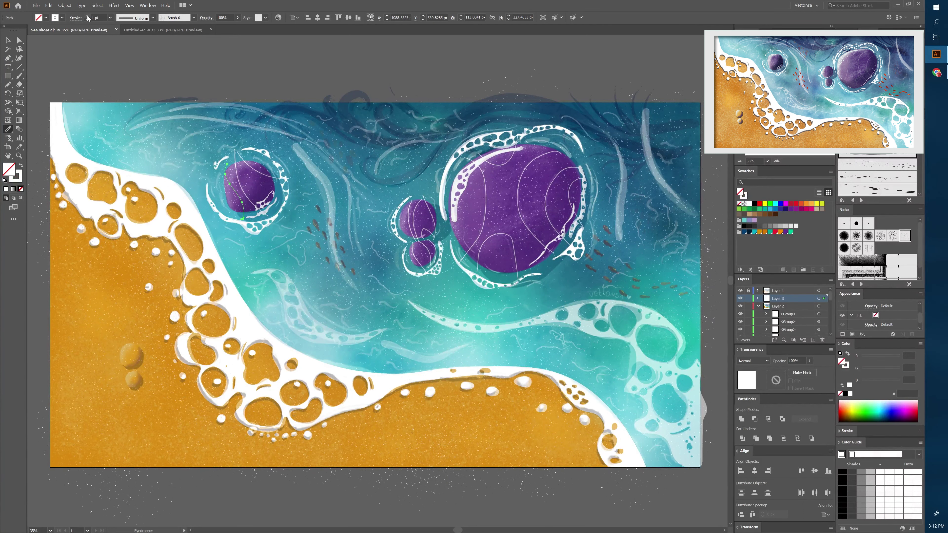
pyautogui.click(87, 17)
pyautogui.click(87, 17)
pyautogui.click(193, 17)
pyautogui.click(136, 50)
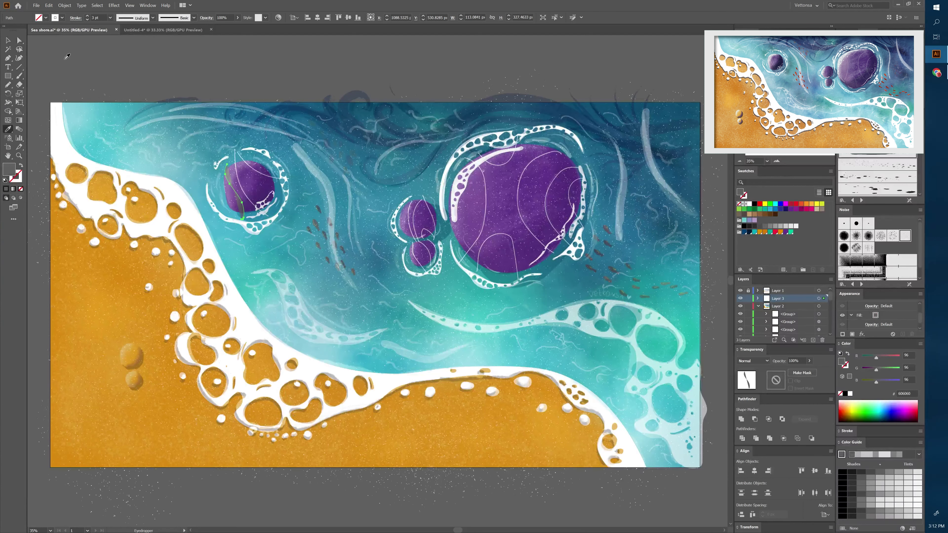
pyautogui.click(8, 40)
pyautogui.click(323, 75)
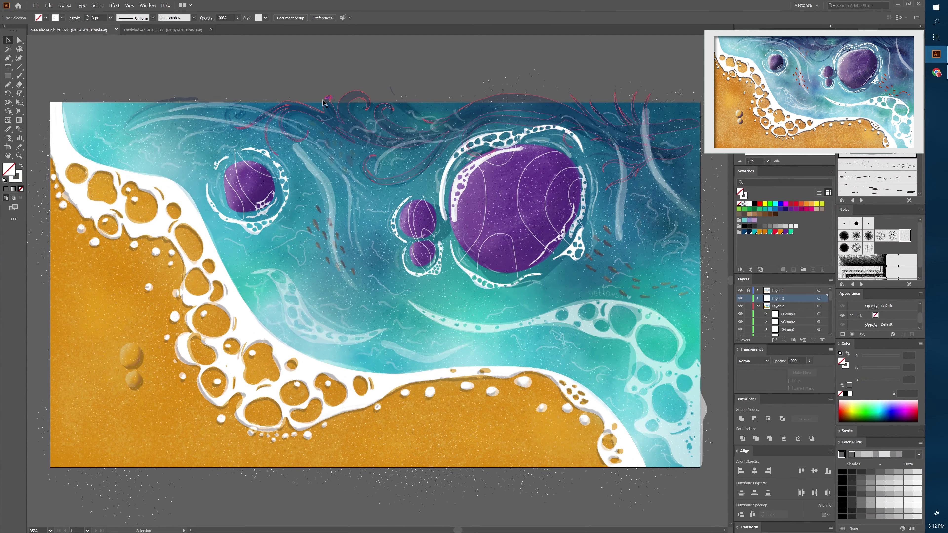
# Step: Group the contour lines of the large, middle and small left stones
pyautogui.click(483, 183)
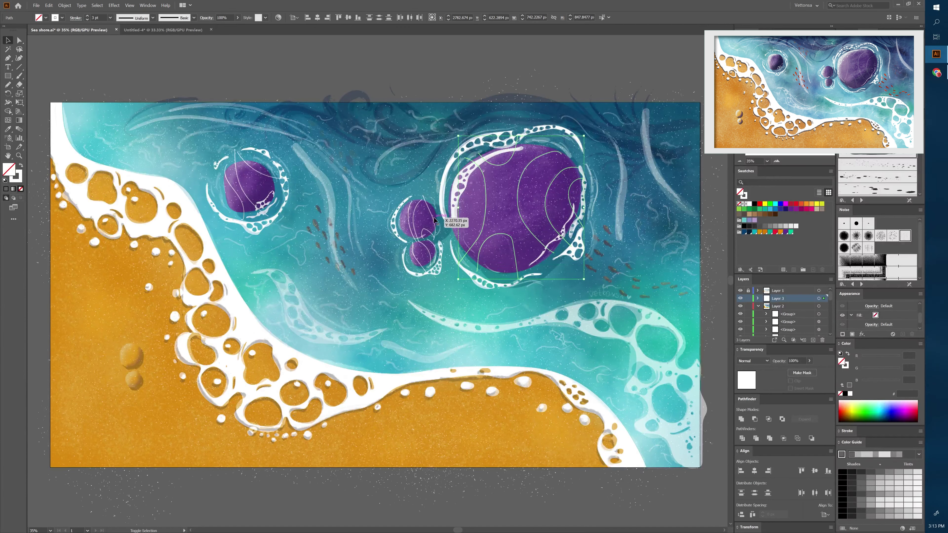
pyautogui.keyDown('shift'); pyautogui.click(409, 219); pyautogui.keyUp('shift')
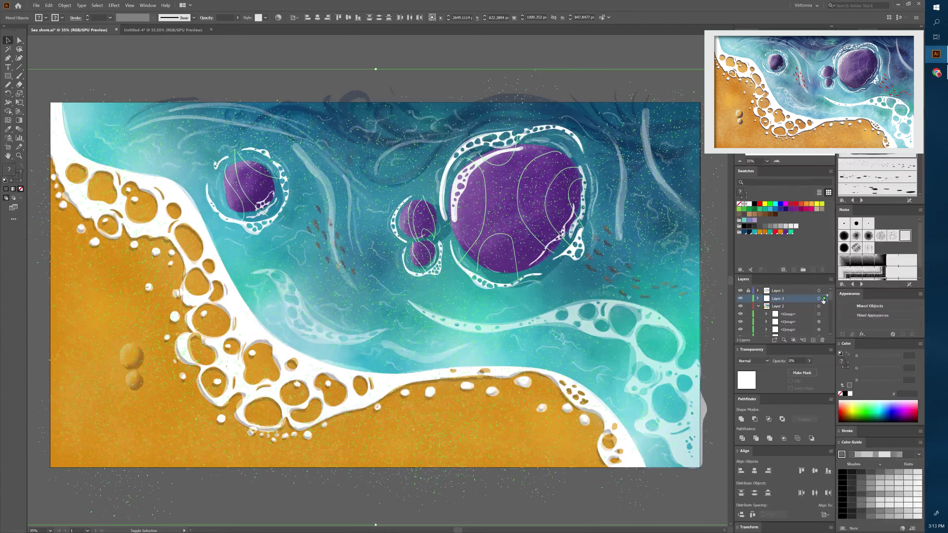
pyautogui.keyDown('shift'); pyautogui.click(261, 175); pyautogui.keyUp('shift')
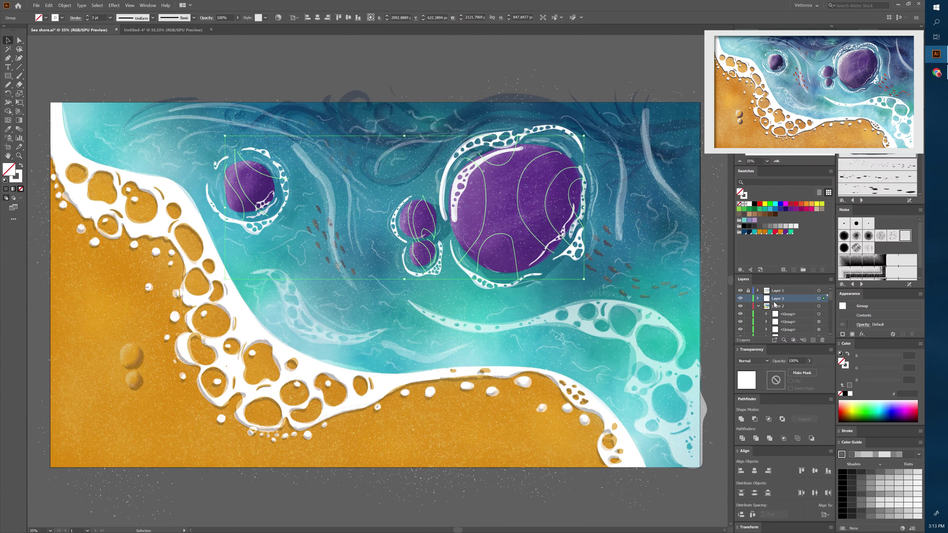
pyautogui.hotkey('ctrl', 'g')
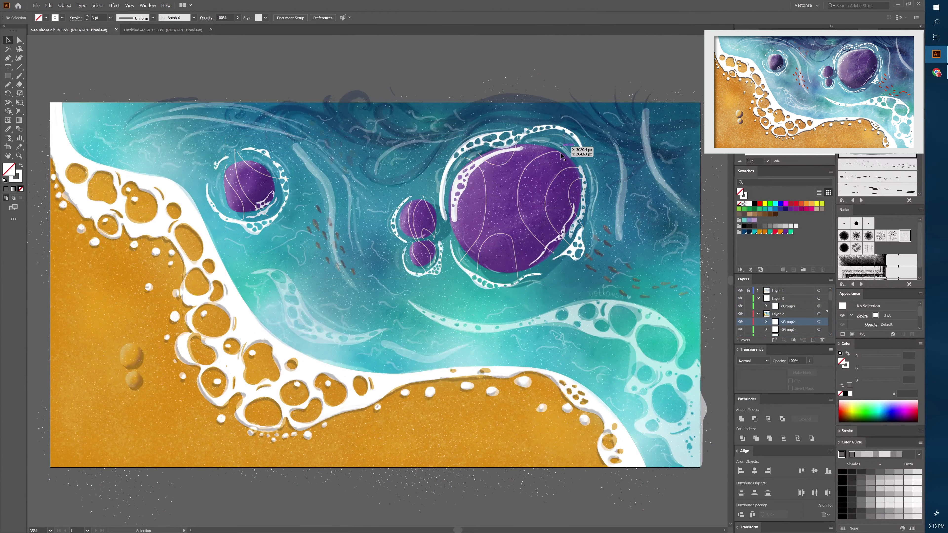
# Step: Expand the grouped contour lines into shapes with Object > Expand
pyautogui.scroll(3, 590, 148)
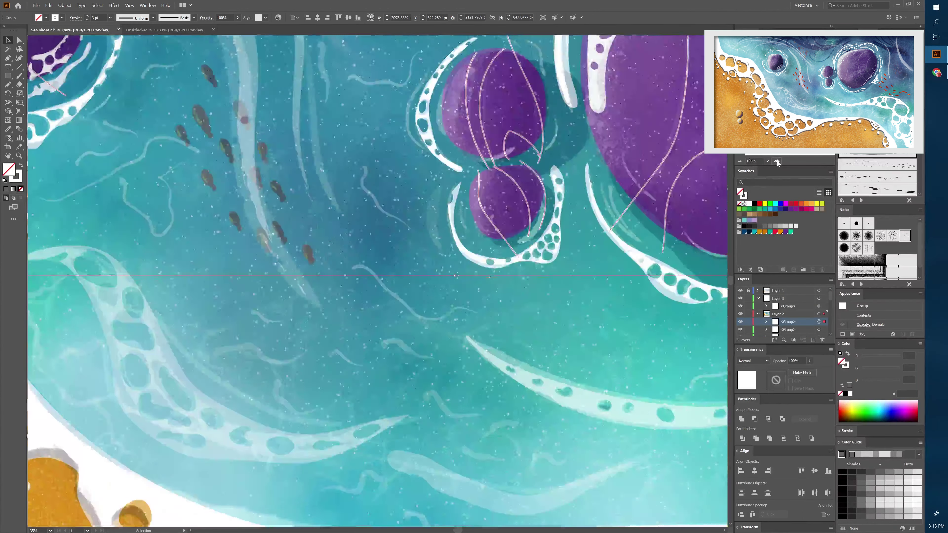
pyautogui.scroll(1, 590, 149)
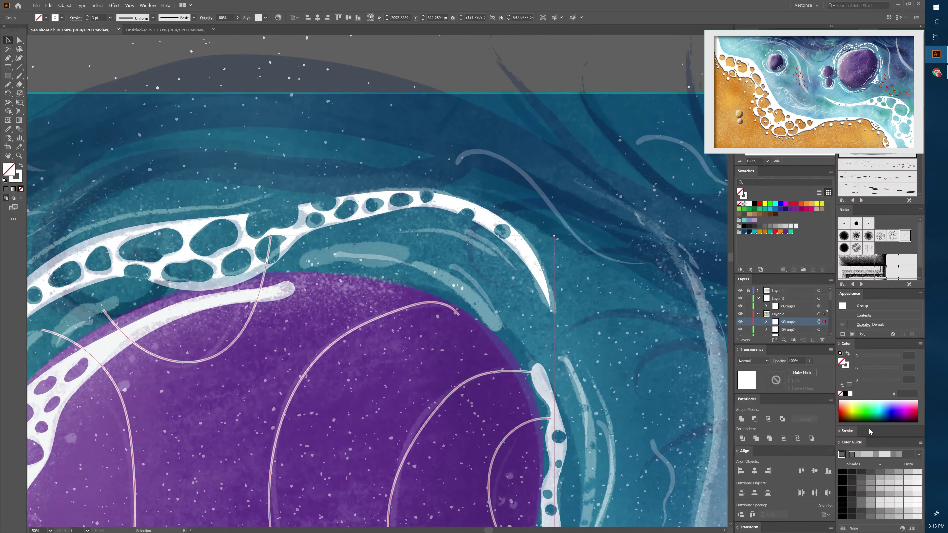
pyautogui.click(847, 432)
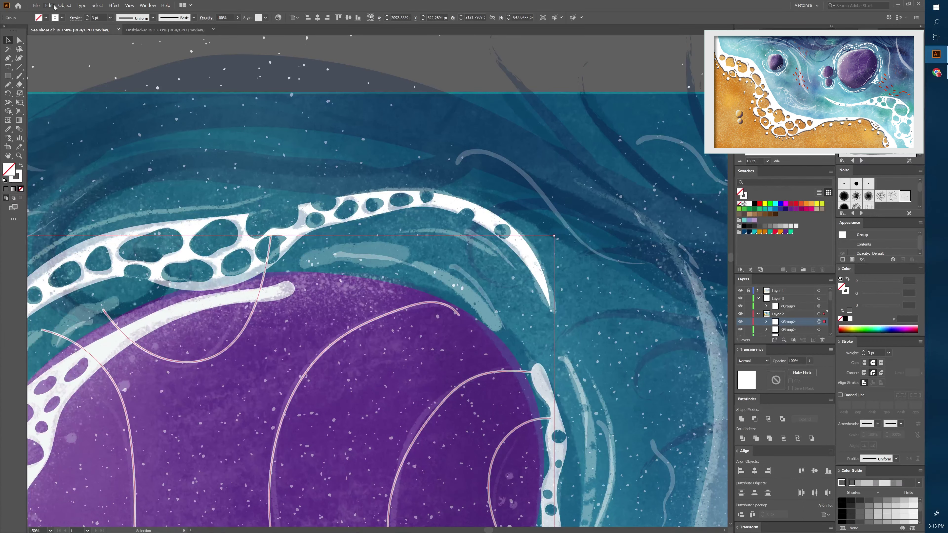
pyautogui.click(65, 5)
pyautogui.click(74, 85)
pyautogui.click(447, 315)
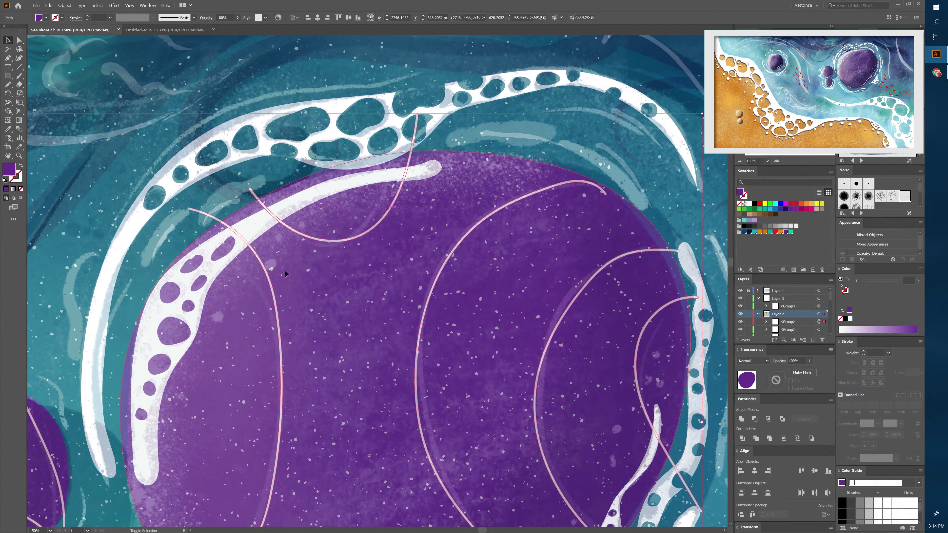
# Step: Trim contour pieces sticking out past the large stone's top edge with Shape Builder
pyautogui.click(739, 161)
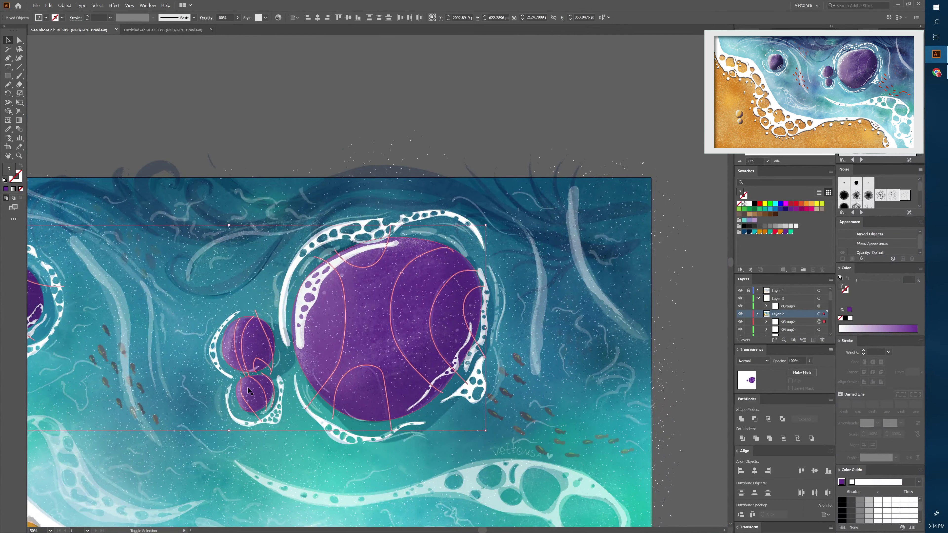
pyautogui.hotkey('shift', 'm')
pyautogui.click(777, 160)
pyautogui.scroll(1, 429, 164)
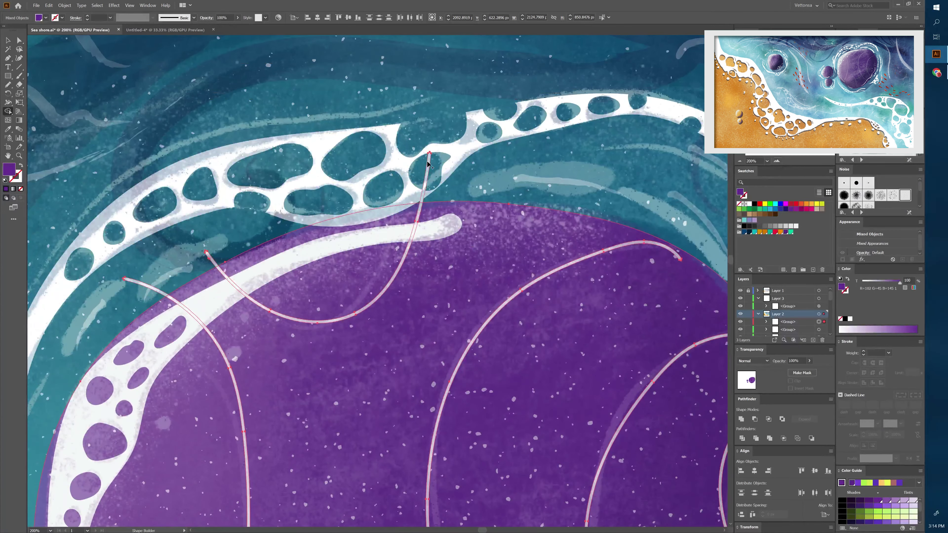
pyautogui.keyDown('alt'); pyautogui.click(428, 165); pyautogui.keyUp('alt')
pyautogui.keyDown('alt'); pyautogui.click(146, 287); pyautogui.keyUp('alt')
pyautogui.keyDown('alt'); pyautogui.click(212, 259); pyautogui.keyUp('alt')
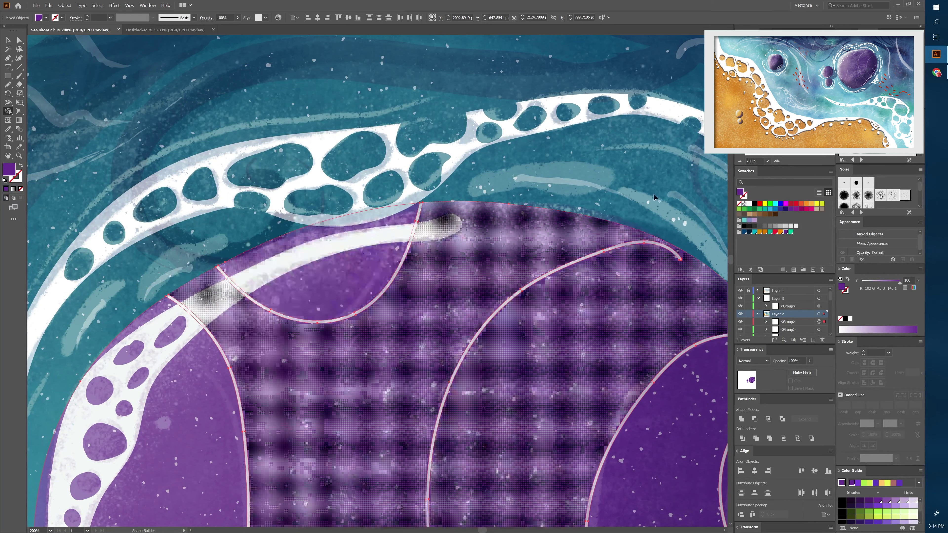
pyautogui.scroll(-10, 631, 101)
pyautogui.scroll(1, 631, 101)
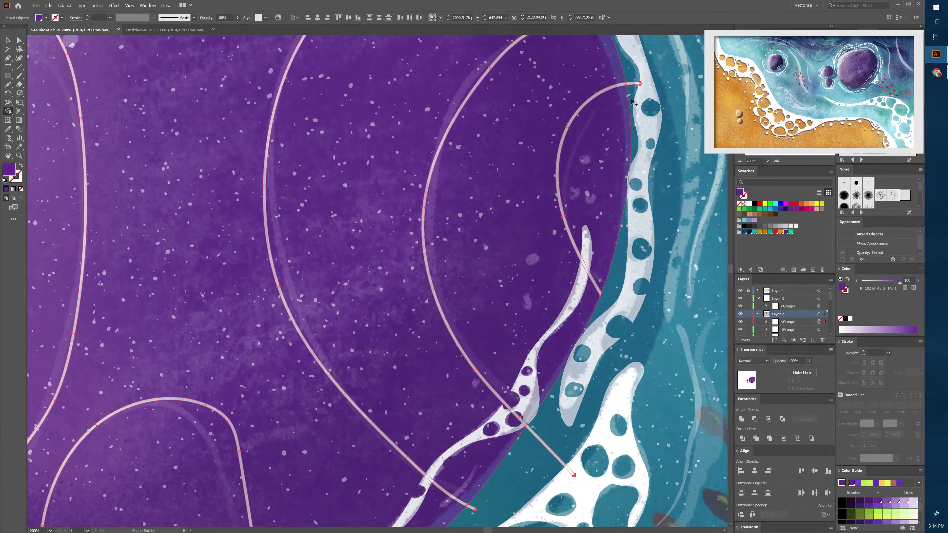
pyautogui.scroll(2, 631, 85)
pyautogui.scroll(3, 597, 149)
pyautogui.scroll(-6, 560, 187)
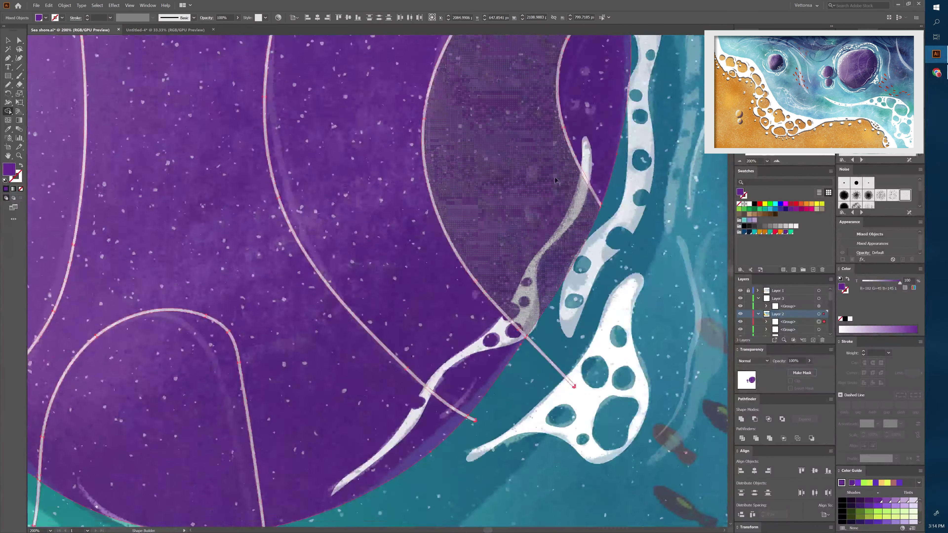
pyautogui.scroll(-3, 535, 213)
# Step: Trim line pieces below the large stone, around the lower small stone and across the teal gap
pyautogui.keyDown('alt'); pyautogui.click(534, 213); pyautogui.keyUp('alt')
pyautogui.keyDown('alt'); pyautogui.click(267, 414); pyautogui.keyUp('alt')
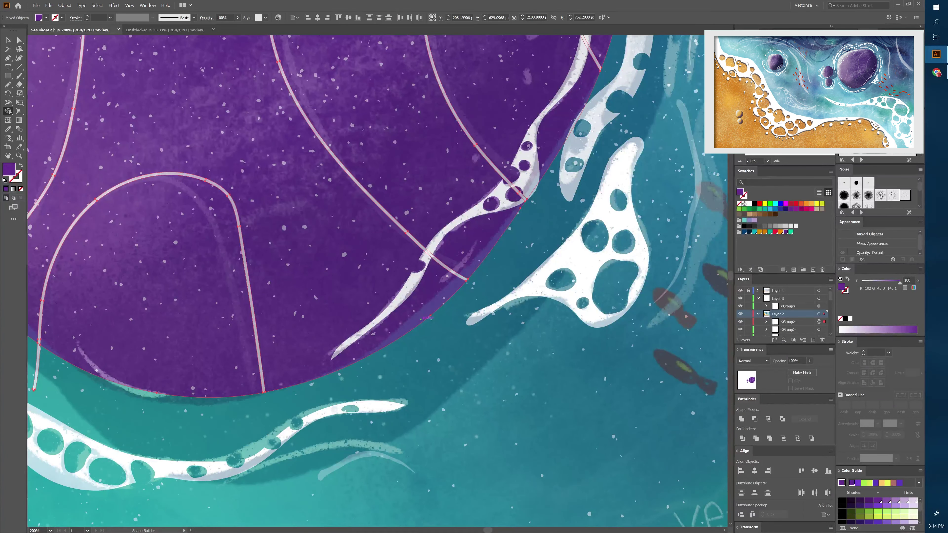
pyautogui.hscroll(-10, 261, 374)
pyautogui.keyDown('alt'); pyautogui.click(413, 338); pyautogui.keyUp('alt')
pyautogui.keyDown('alt'); pyautogui.click(317, 289); pyautogui.keyUp('alt')
pyautogui.keyDown('alt'); pyautogui.click(165, 149); pyautogui.keyUp('alt')
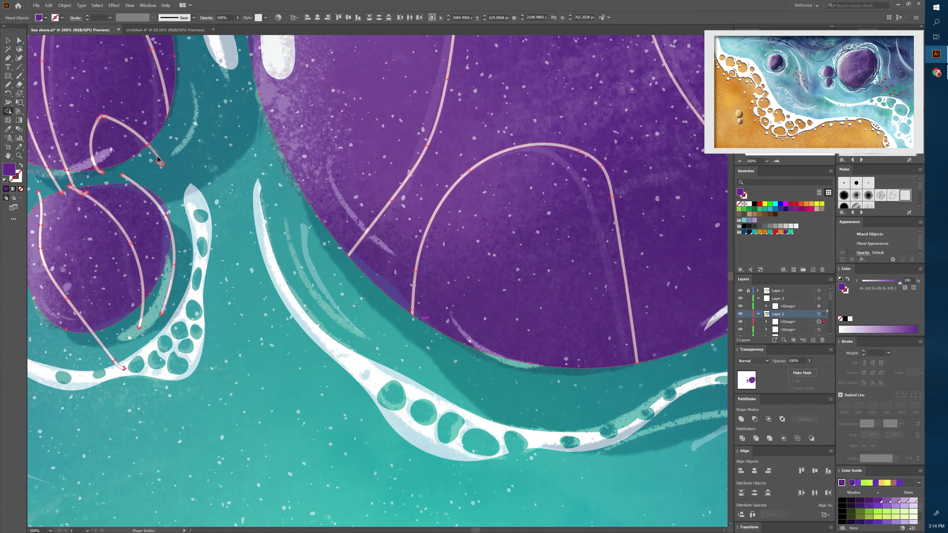
pyautogui.keyDown('alt'); pyautogui.click(173, 269); pyautogui.keyUp('alt')
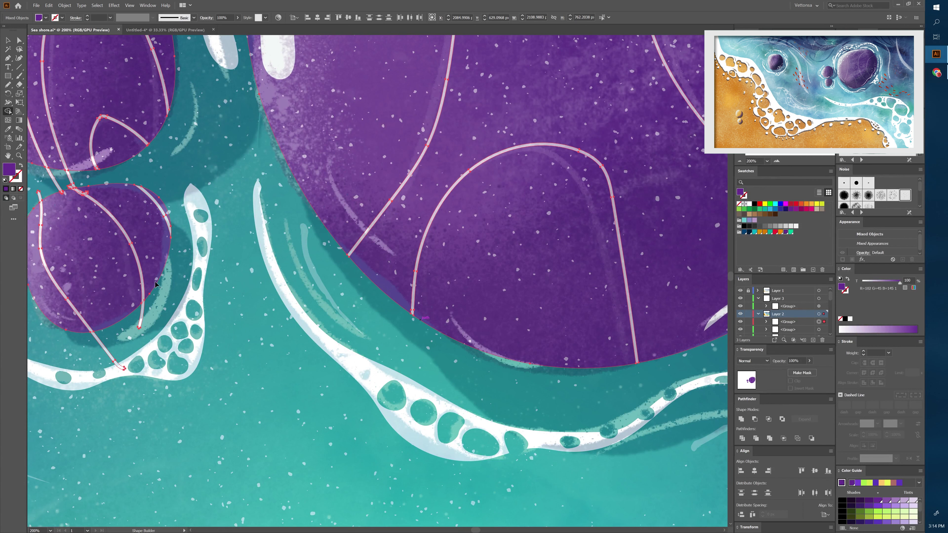
pyautogui.keyDown('alt'); pyautogui.click(141, 314); pyautogui.keyUp('alt')
pyautogui.keyDown('alt'); pyautogui.click(108, 351); pyautogui.keyUp('alt')
pyautogui.keyDown('alt'); pyautogui.click(40, 196); pyautogui.keyUp('alt')
pyautogui.keyDown('alt'); pyautogui.click(54, 180); pyautogui.keyUp('alt')
pyautogui.keyDown('alt'); pyautogui.click(69, 183); pyautogui.keyUp('alt')
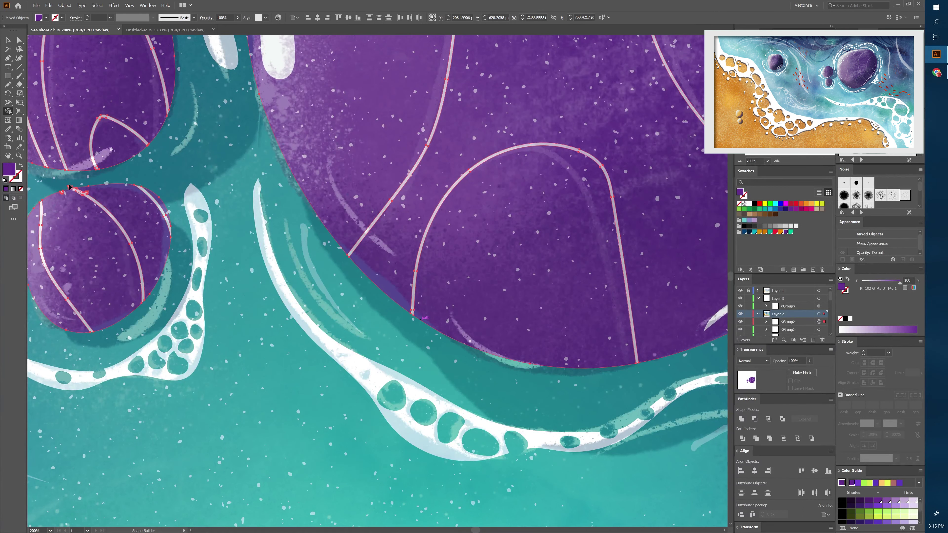
# Step: Return to the Selection tool and fit the whole artboard in view
pyautogui.moveTo(62, 191); pyautogui.dragTo(553, 351)
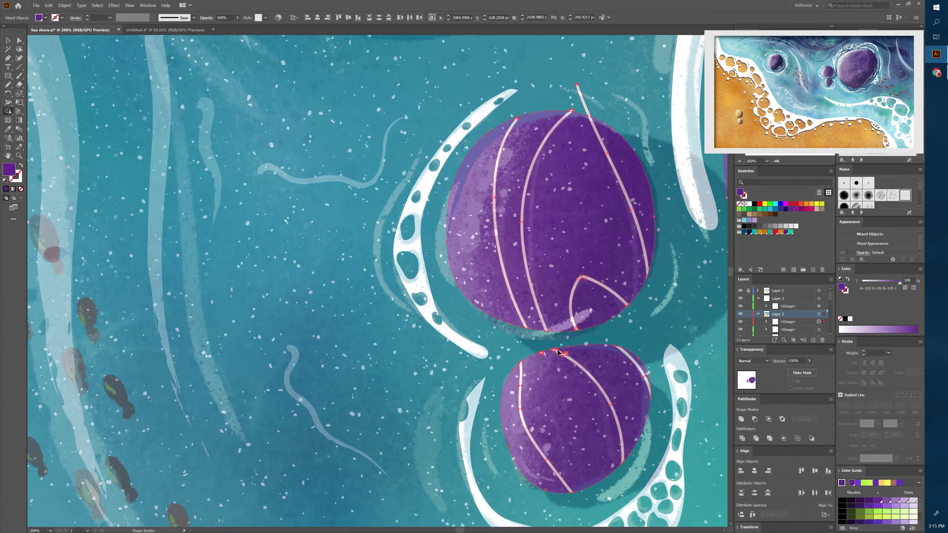
pyautogui.press('v')
pyautogui.click(741, 164)
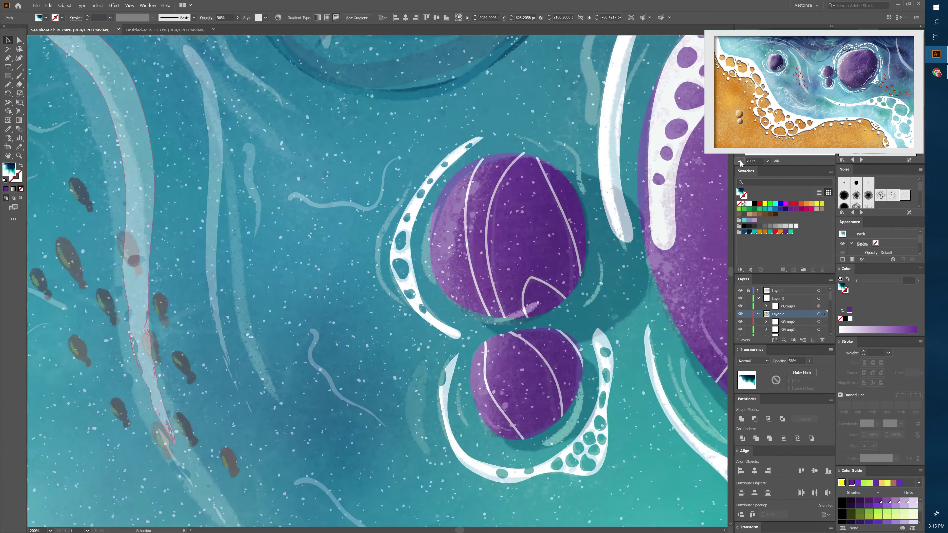
pyautogui.click(741, 163)
# Step: Cut a crescent from the big rock circle using an offset copy and Minus Front
pyautogui.click(674, 258)
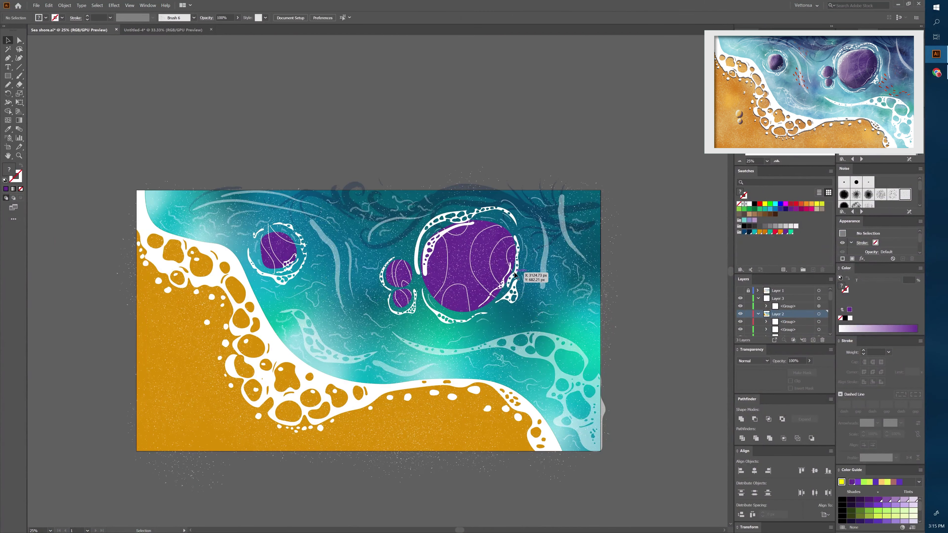
pyautogui.press('a')
pyautogui.click(490, 225)
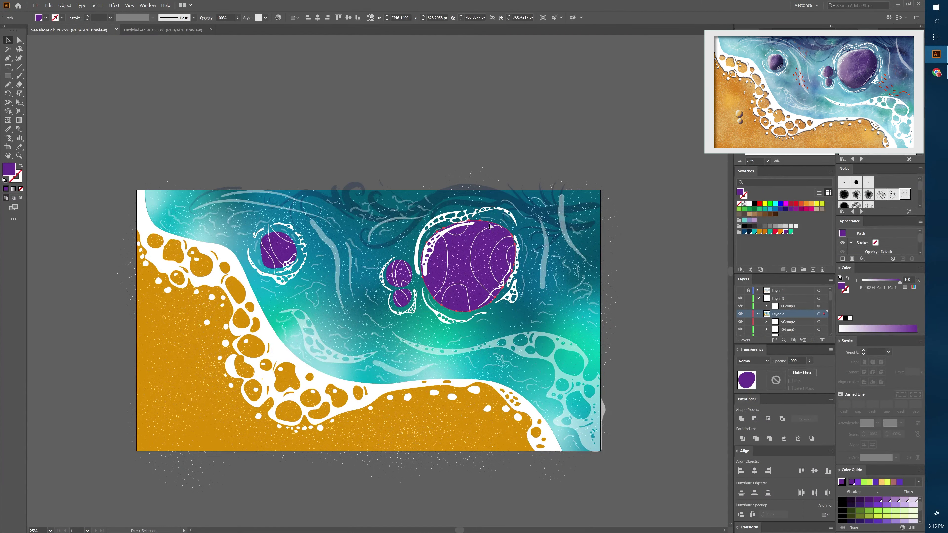
pyautogui.moveTo(490, 226); pyautogui.dragTo(489, 307)
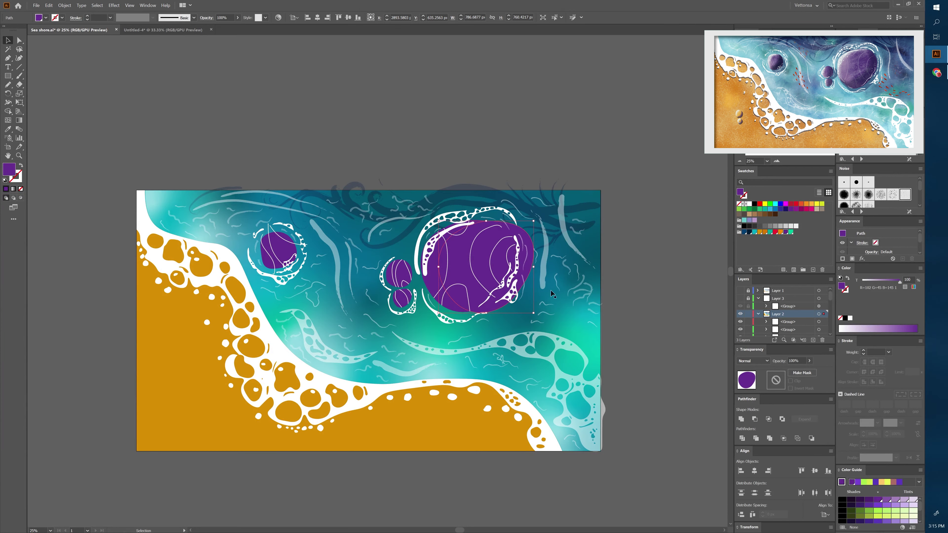
pyautogui.click(755, 419)
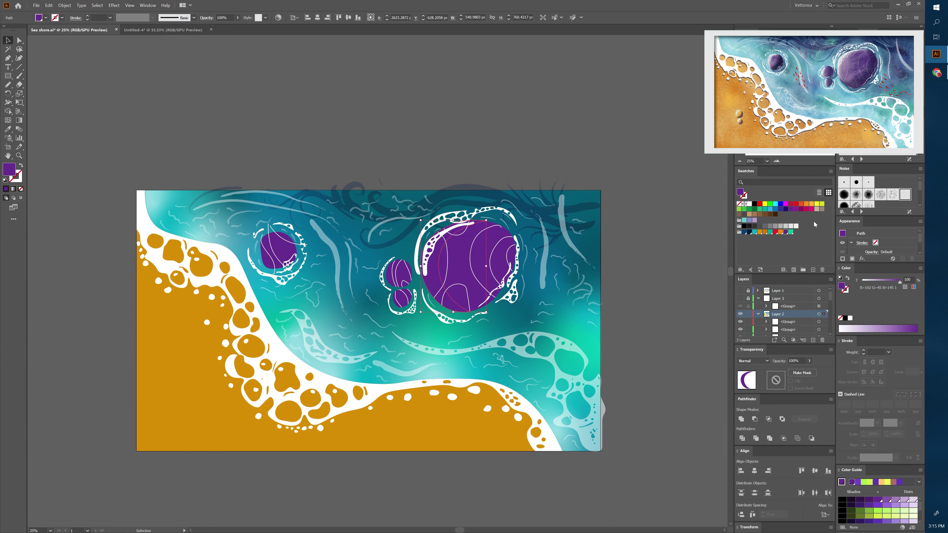
pyautogui.click(781, 210)
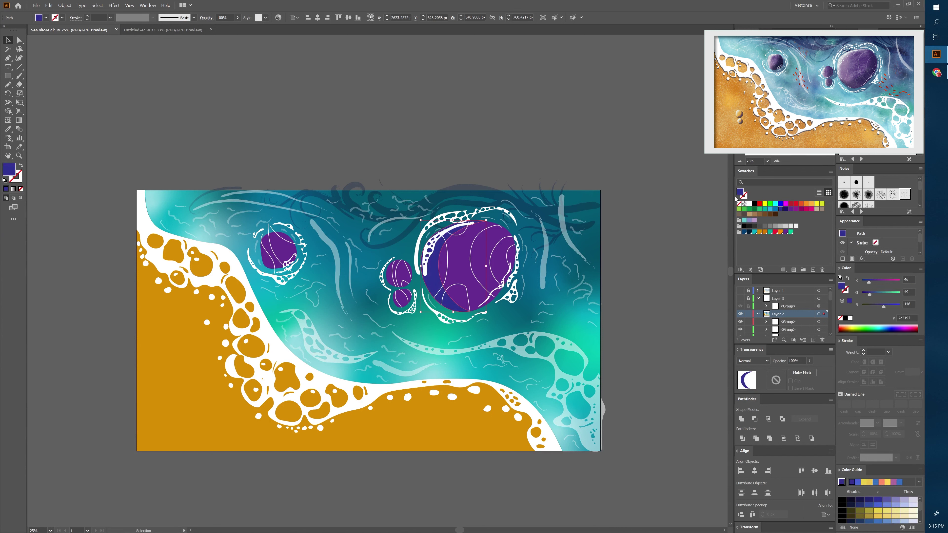
# Step: Darken the purple swatch in HSB, then undo because it recoloured every purple shape
pyautogui.doubleClick(786, 232)
pyautogui.click(474, 246)
pyautogui.click(451, 270)
pyautogui.moveTo(471, 283); pyautogui.dragTo(446, 284)
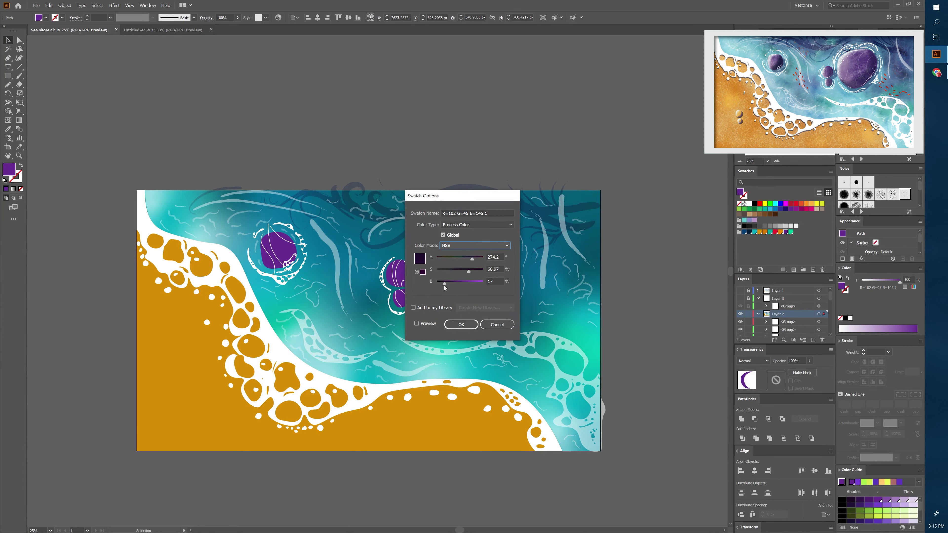
pyautogui.click(460, 324)
pyautogui.hotkey('ctrl', 'z')
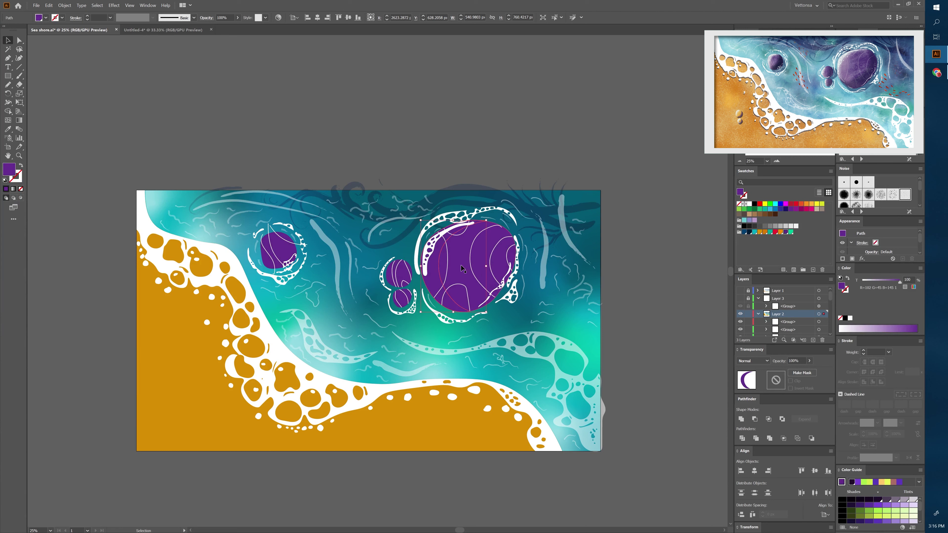
# Step: Create a new dark purple swatch at HSB brightness 19 for the crescent
pyautogui.click(814, 270)
pyautogui.click(473, 245)
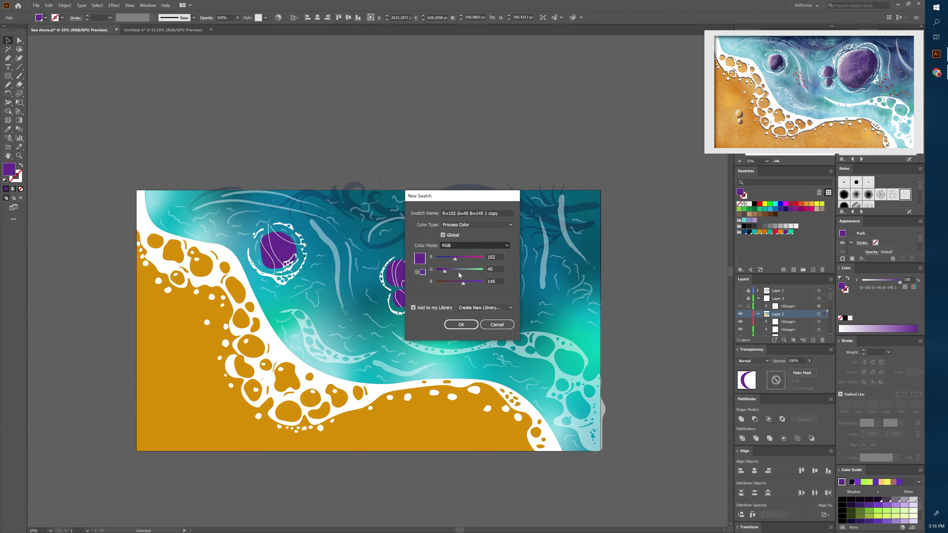
pyautogui.click(452, 269)
pyautogui.moveTo(464, 282); pyautogui.dragTo(446, 284)
pyautogui.click(461, 324)
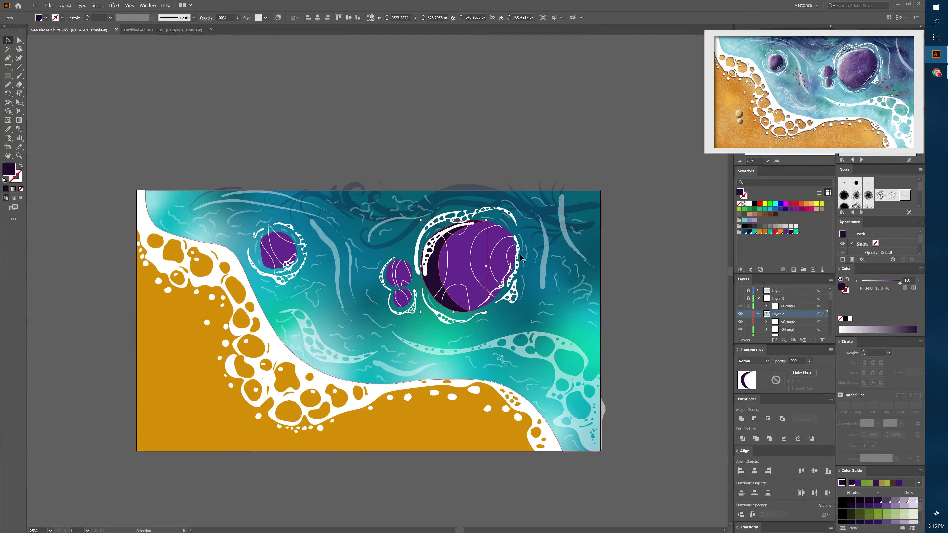
# Step: Cut dark crescents from the two small rocks, then select the upper-left rock and its contour lines
pyautogui.click(406, 273)
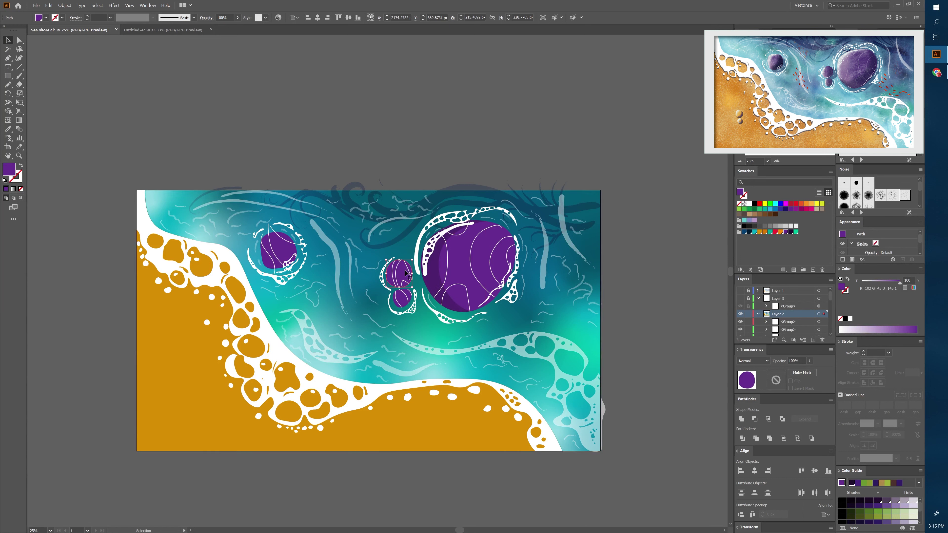
pyautogui.moveTo(399, 274); pyautogui.dragTo(404, 275)
pyautogui.keyDown('shift'); pyautogui.click(387, 276); pyautogui.keyUp('shift')
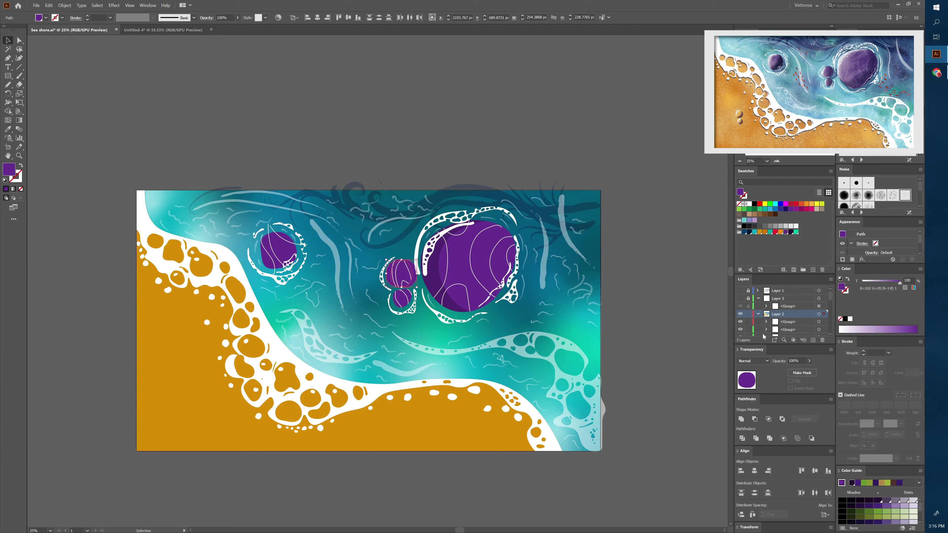
pyautogui.click(401, 299)
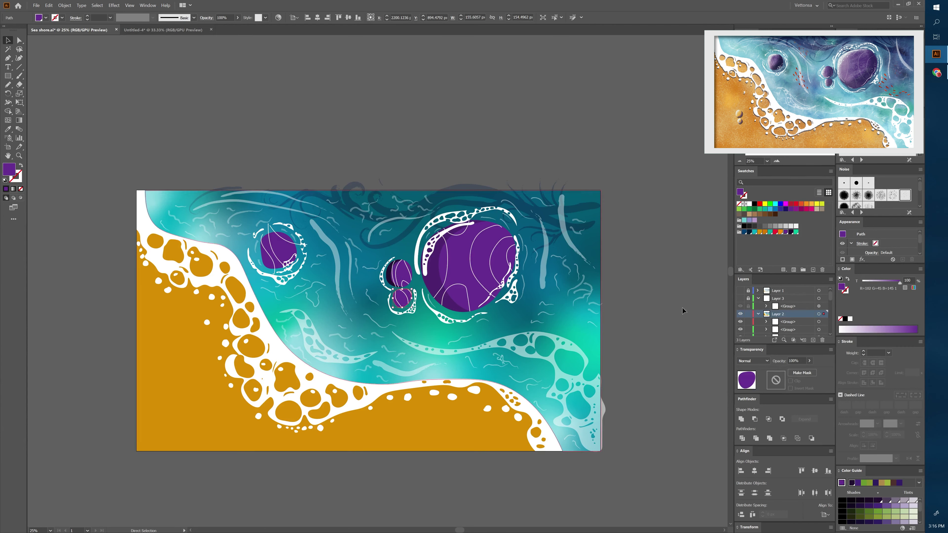
pyautogui.moveTo(391, 296); pyautogui.dragTo(395, 297)
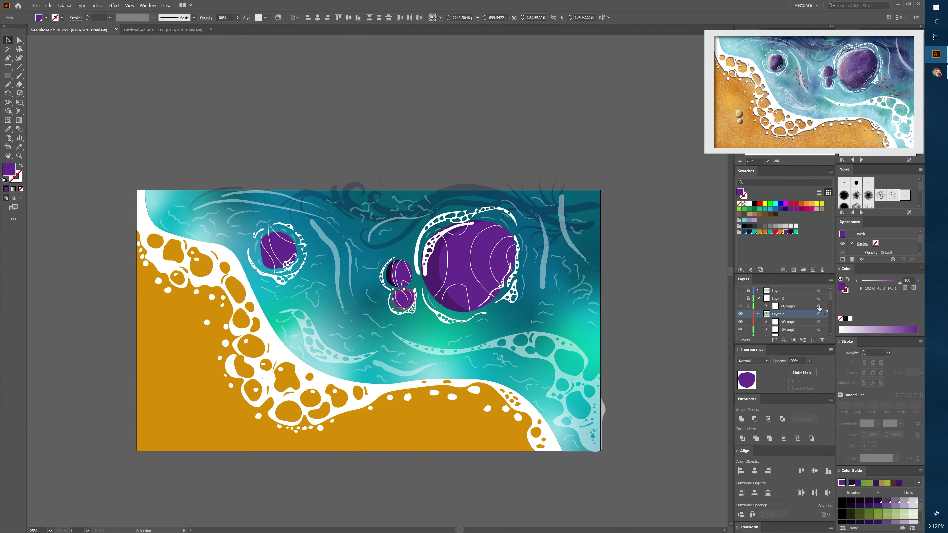
pyautogui.click(755, 419)
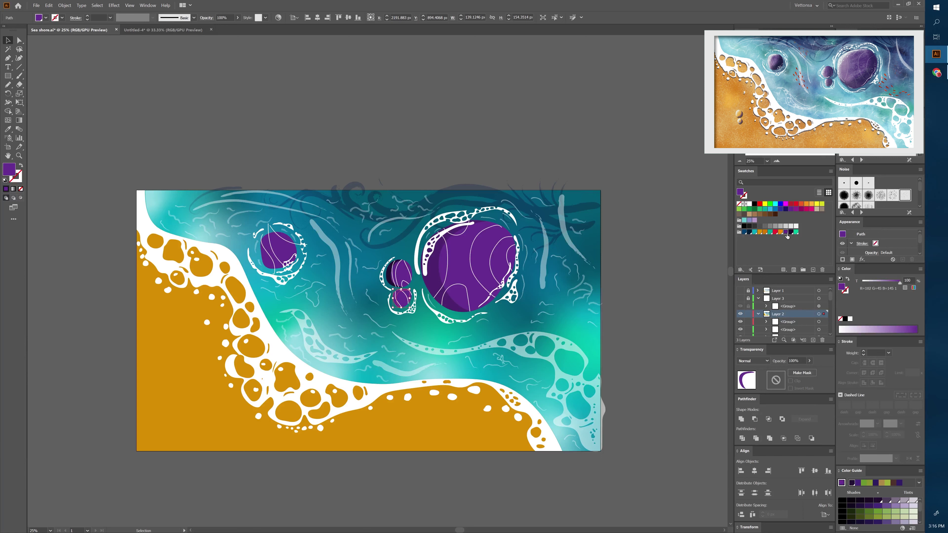
pyautogui.click(280, 250)
pyautogui.keyDown('shift'); pyautogui.click(282, 239); pyautogui.keyUp('shift')
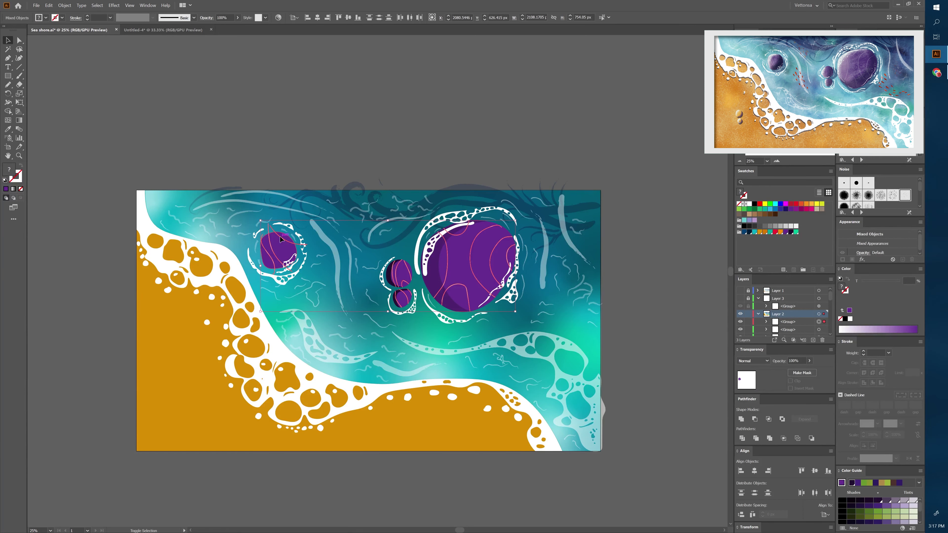
# Step: Trim the upper-left rock's contour line ends poking past its edge with Shape Builder
pyautogui.hotkey('shift', 'm')
pyautogui.hotkey('ctrl', '1')
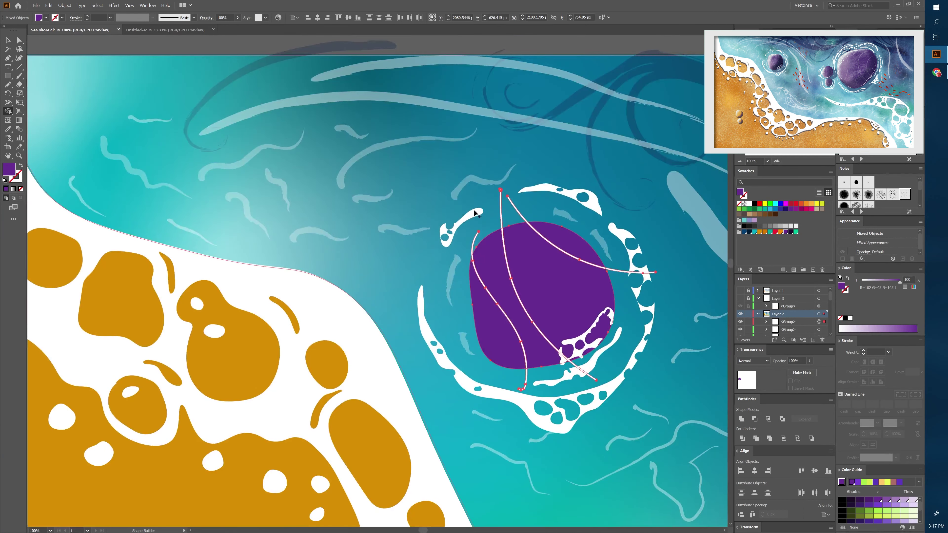
pyautogui.keyDown('alt'); pyautogui.click(519, 212); pyautogui.keyUp('alt')
pyautogui.keyDown('alt'); pyautogui.click(476, 243); pyautogui.keyUp('alt')
pyautogui.keyDown('alt'); pyautogui.click(622, 274); pyautogui.keyUp('alt')
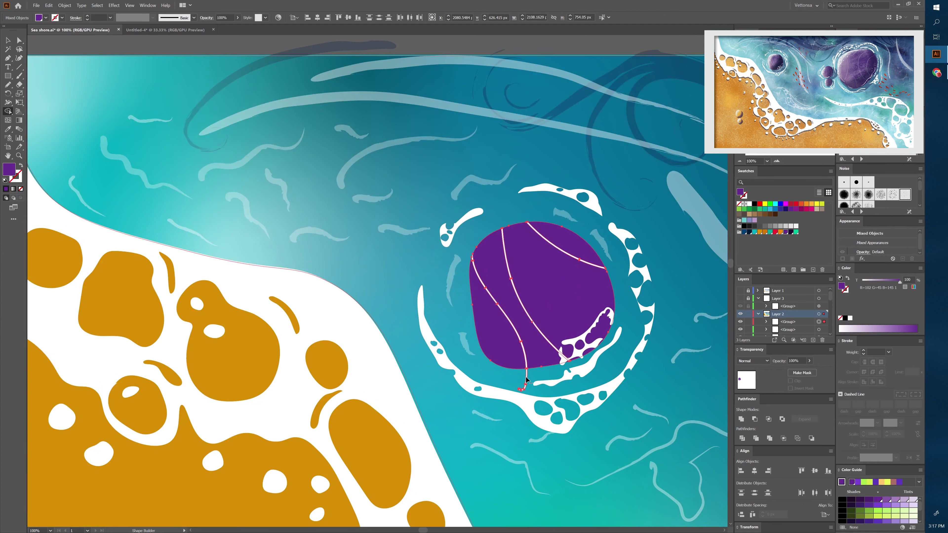
# Step: Bring the rock circle forward above its foam and undo an accidental resize
pyautogui.press('a')
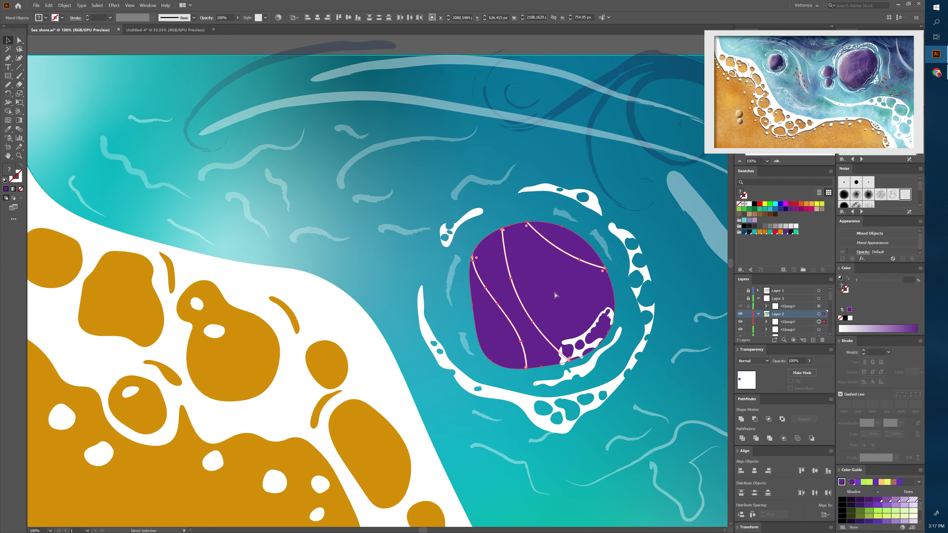
pyautogui.hotkey('ctrl', ']')
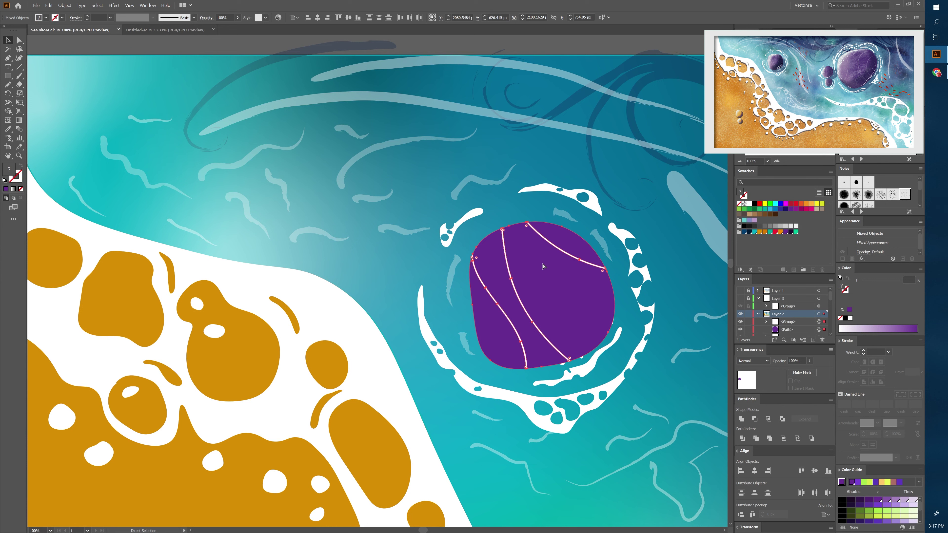
pyautogui.click(547, 275)
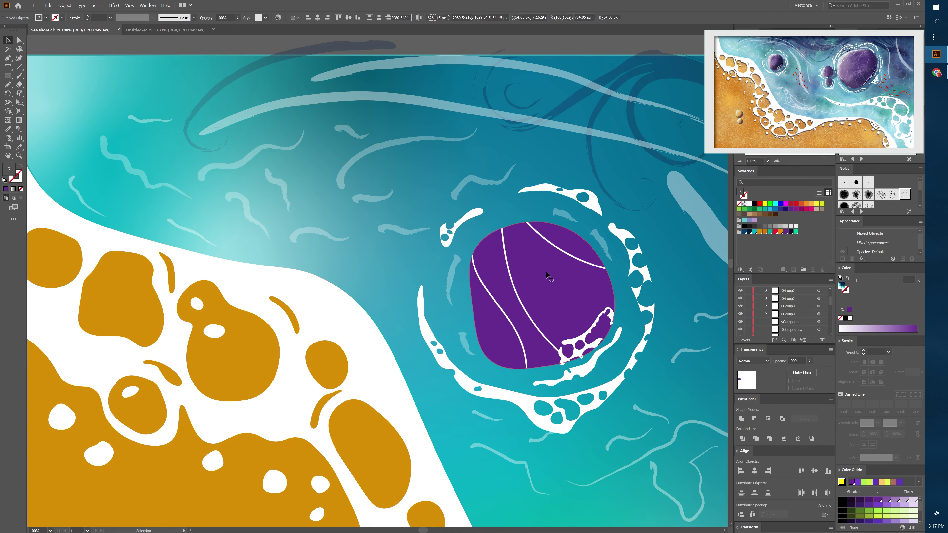
pyautogui.press('v')
pyautogui.hotkey('ctrl', 'z')
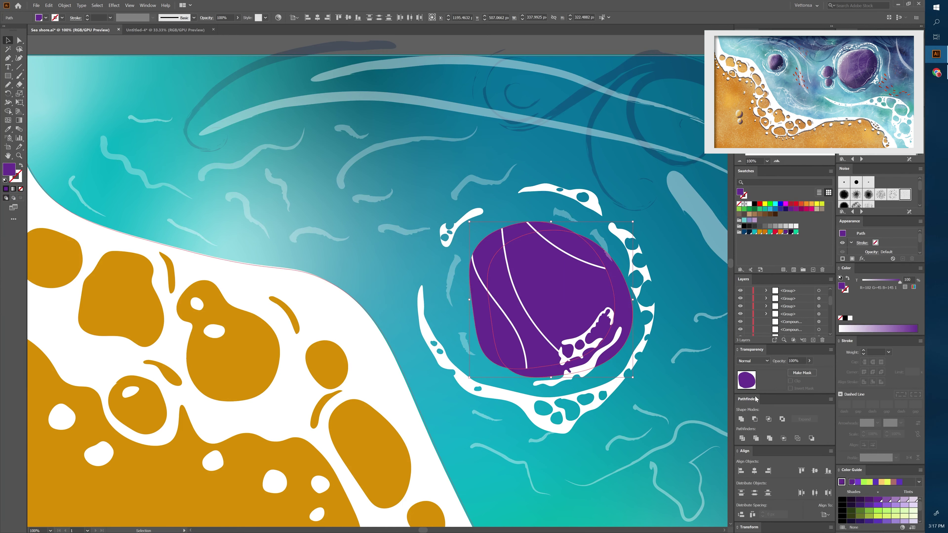
pyautogui.hotkey('ctrl', 'z')
pyautogui.hotkey('ctrl', 'z')
pyautogui.hotkey('ctrl', '-')
pyautogui.hotkey('ctrl', '-')
pyautogui.hotkey('ctrl', '-')
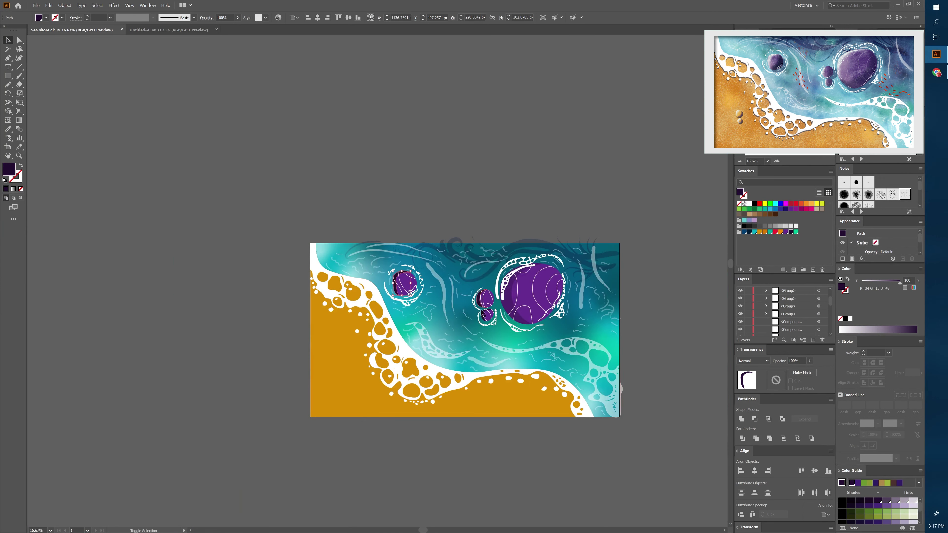
# Step: Select the shadow crescents and fill them with a sampled lighter colour
pyautogui.keyDown('shift'); pyautogui.click(483, 314); pyautogui.keyUp('shift')
pyautogui.scroll(4, 484, 314)
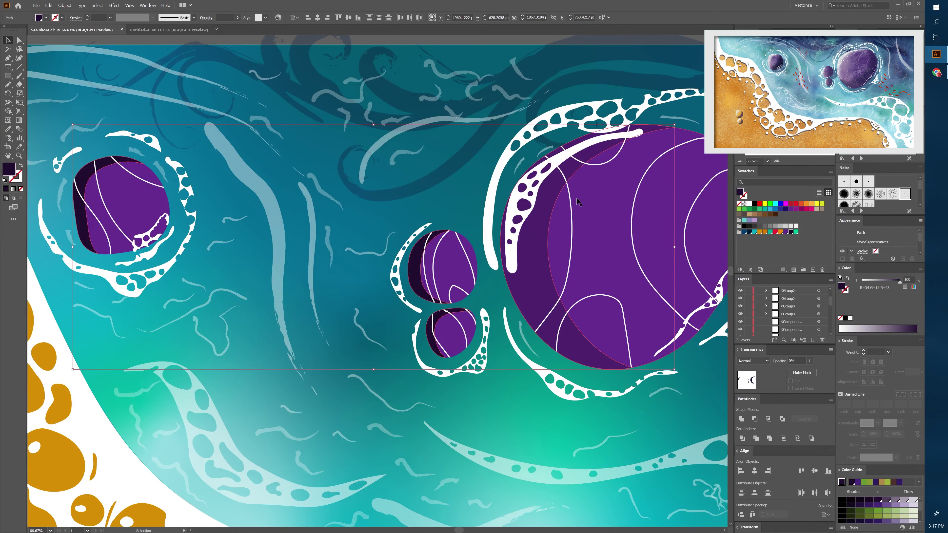
pyautogui.press('i')
pyautogui.click(539, 227)
pyautogui.press('v')
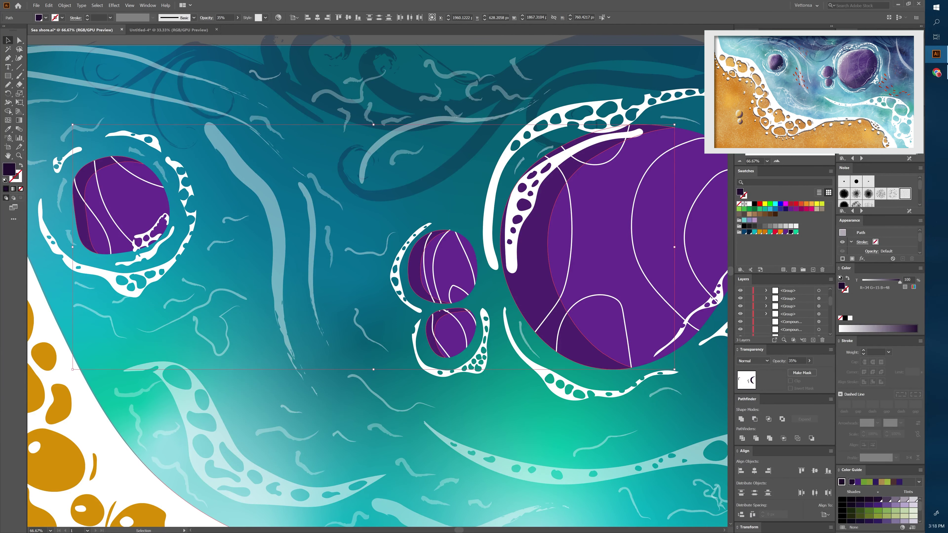
# Step: Lower the crescents' opacity to 29% and view the whole artboard
pyautogui.hscroll(5, 651, 202)
pyautogui.scroll(3, 752, 307)
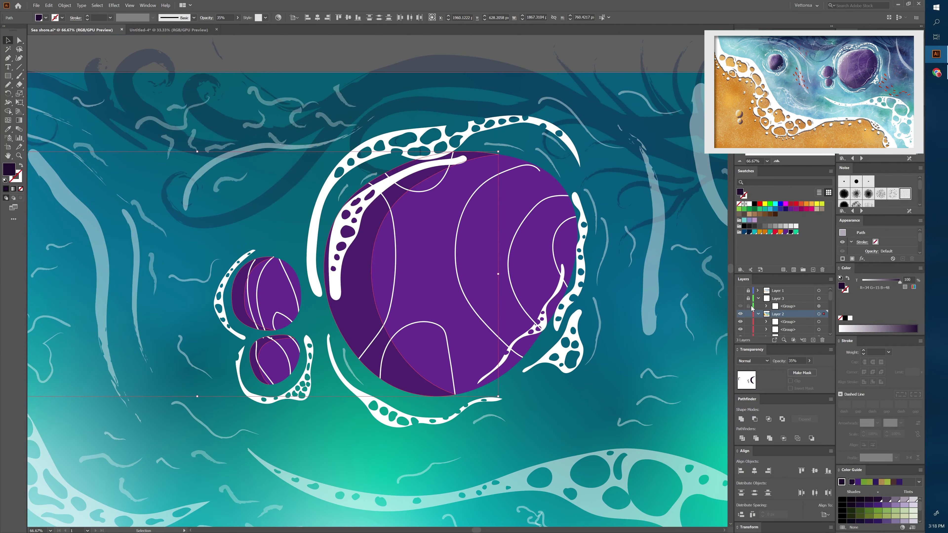
pyautogui.click(740, 291)
pyautogui.click(740, 290)
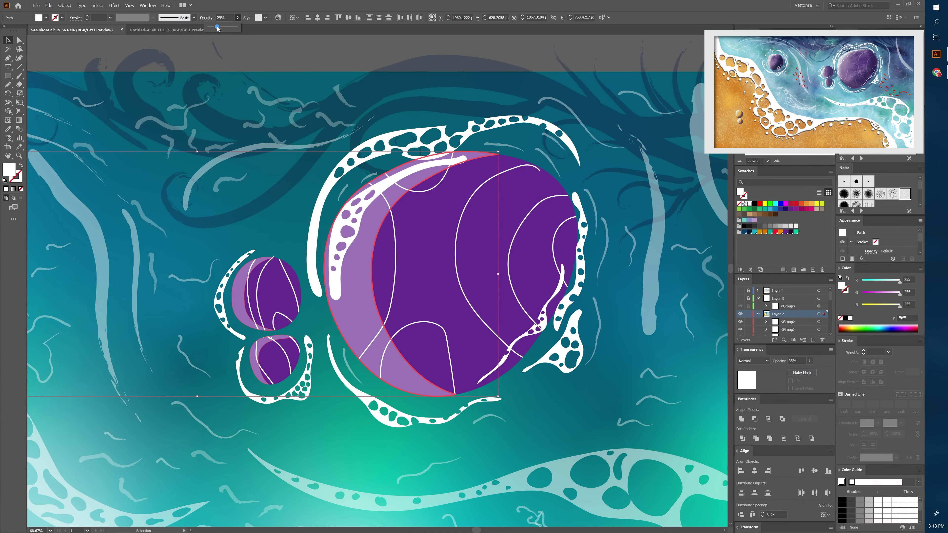
pyautogui.click(545, 205)
pyautogui.click(739, 161)
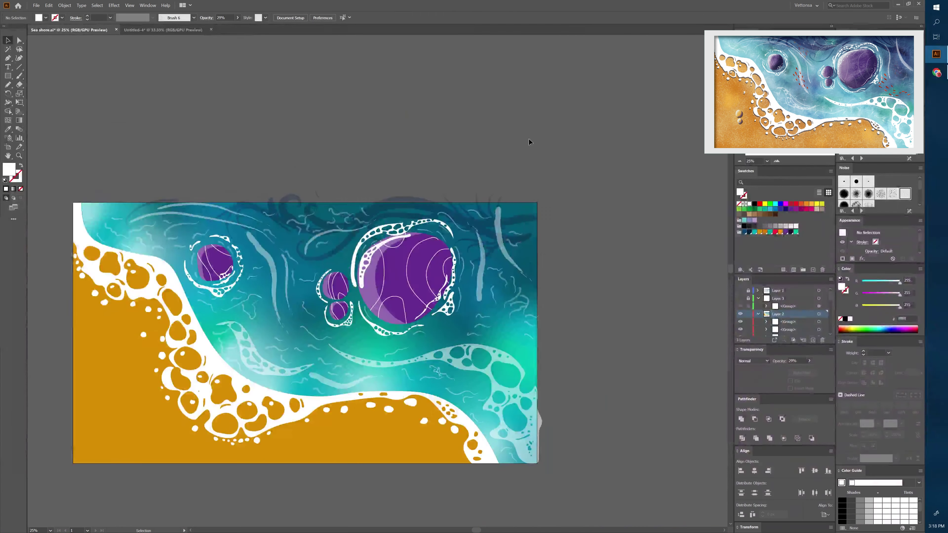
# Step: Cut a shadow crescent from the rock copy with Minus Front and fill it dark purple
pyautogui.click(402, 269)
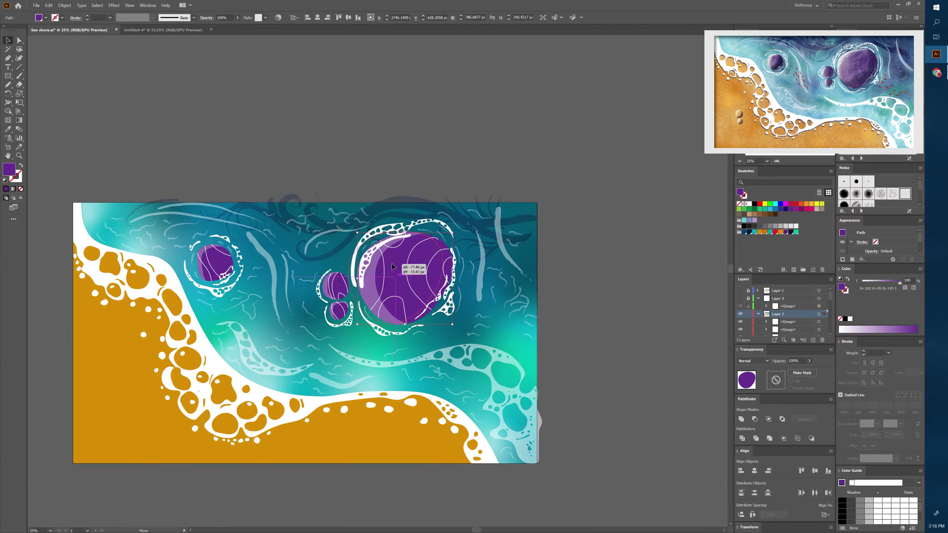
pyautogui.click(755, 419)
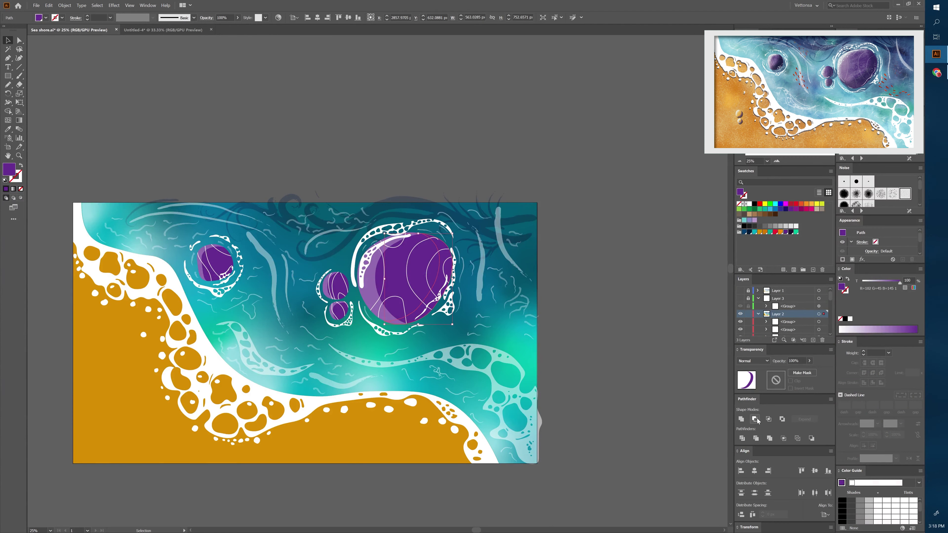
pyautogui.click(795, 232)
pyautogui.click(383, 169)
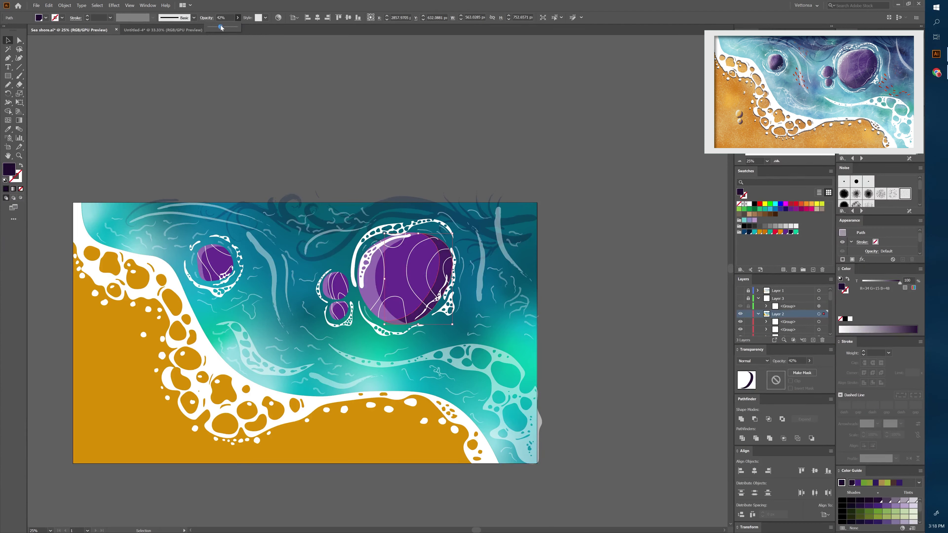
# Step: Eyedropper the dark shadow style onto the crescent on the small purple rock
pyautogui.press('a')
pyautogui.click(340, 286)
pyautogui.click(341, 291)
pyautogui.press('i')
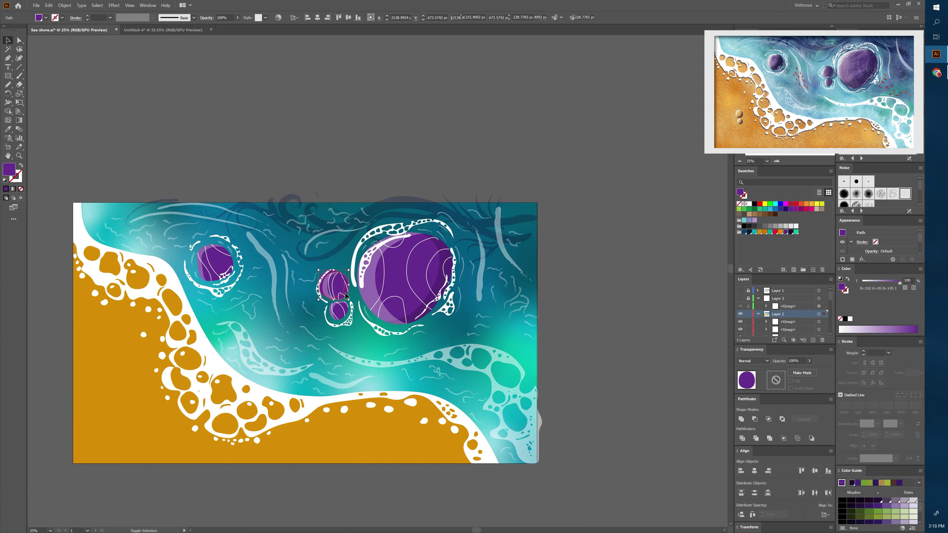
pyautogui.click(450, 272)
# Step: Enlarge the lower small rock's copy up-left and subtract it with Minus Front to leave a crescent
pyautogui.press('a')
pyautogui.click(338, 312)
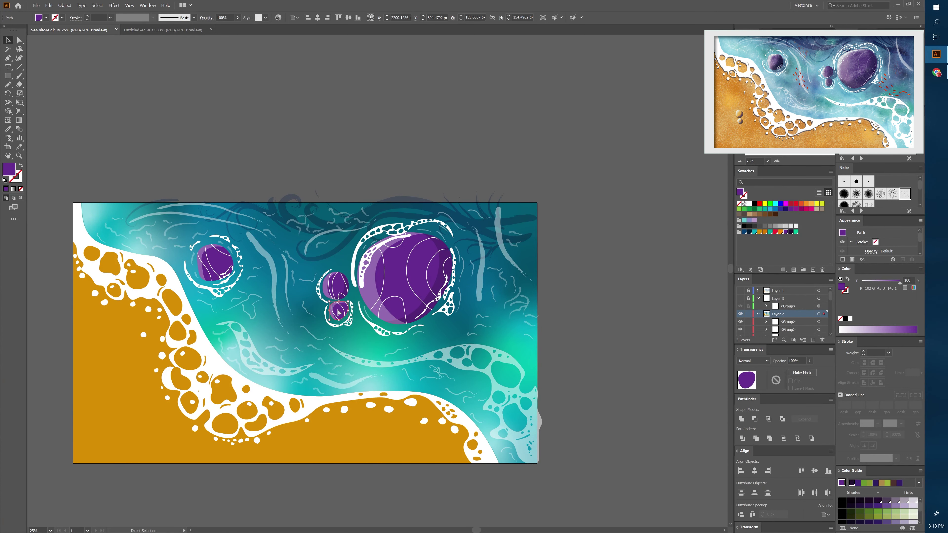
pyautogui.scroll(1, 339, 313)
pyautogui.scroll(-3, 339, 313)
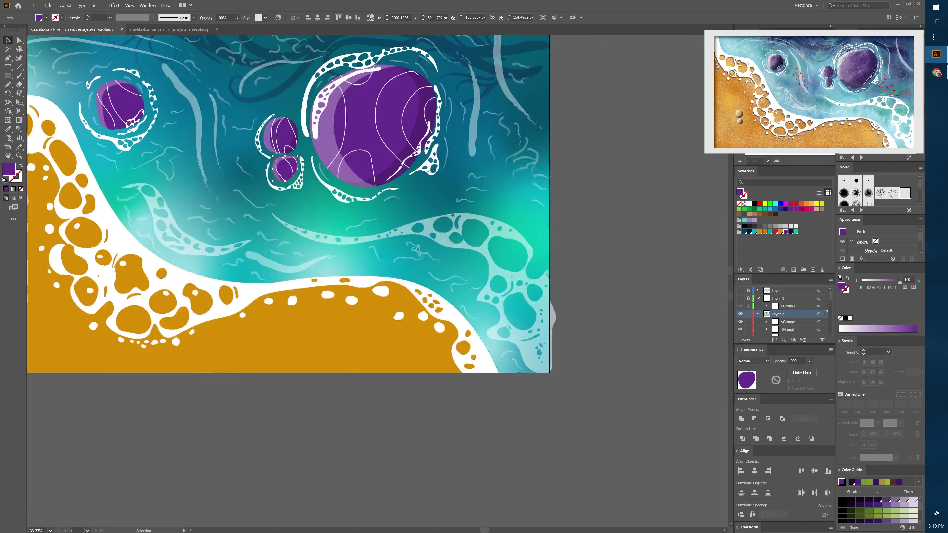
pyautogui.moveTo(344, 131); pyautogui.dragTo(485, 197)
pyautogui.scroll(2, 484, 197)
pyautogui.moveTo(403, 220); pyautogui.dragTo(398, 217)
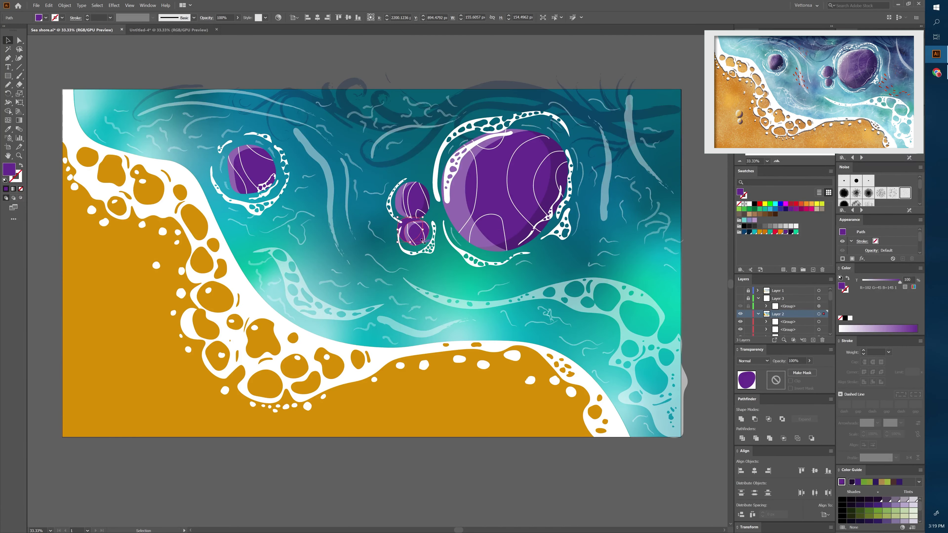
pyautogui.click(755, 419)
# Step: Give the remaining small rock crescent the translucent dark purple 29% opacity shadow style
pyautogui.press('i')
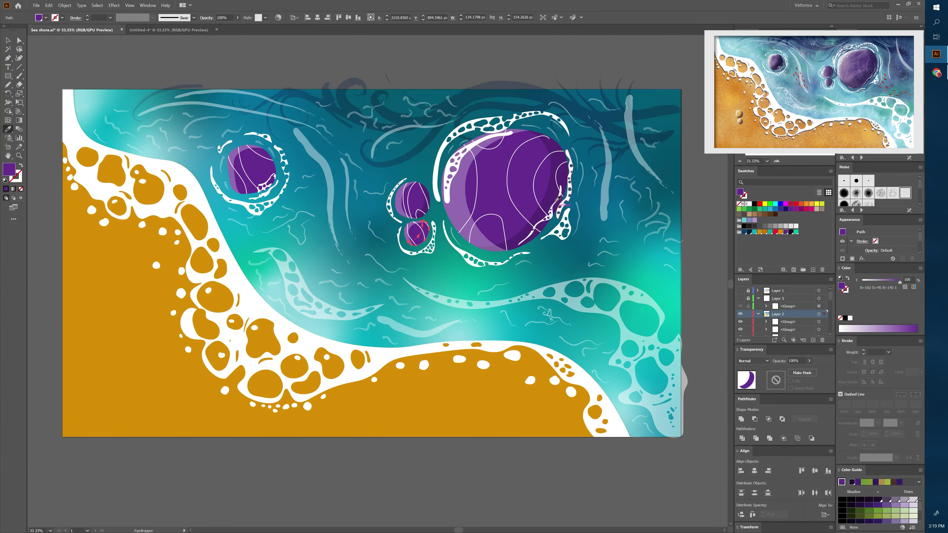
pyautogui.press('v')
pyautogui.click(259, 171)
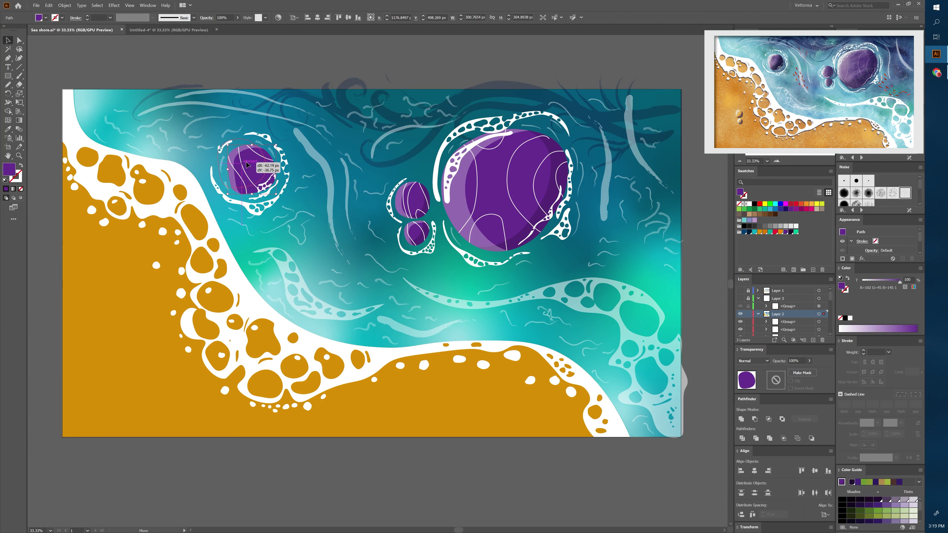
pyautogui.moveTo(279, 176); pyautogui.dragTo(271, 172)
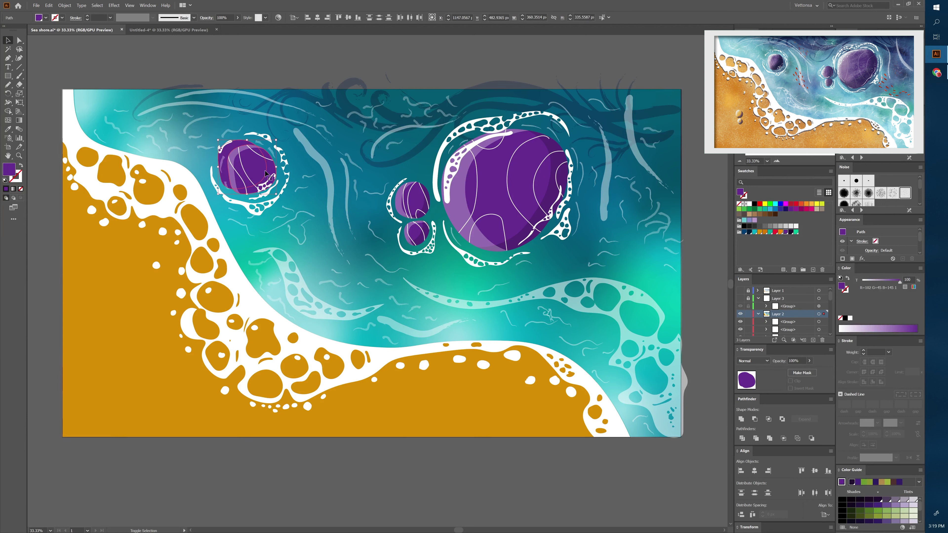
pyautogui.hotkey('ctrl', 'z')
pyautogui.press('i')
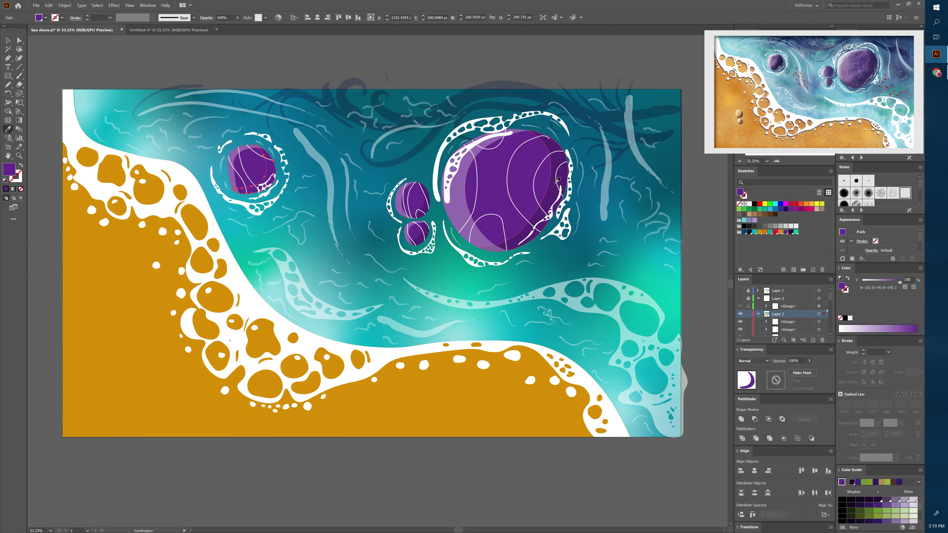
pyautogui.click(508, 292)
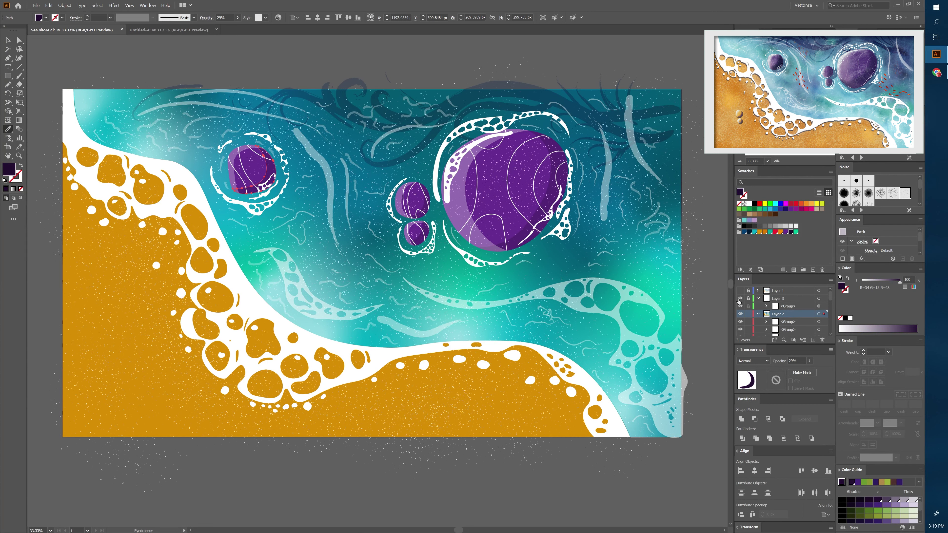
# Step: Target the Layer 3 group and set up the Paintbrush with Noise Brush 9 at 3 pt
pyautogui.press('v')
pyautogui.click(694, 172)
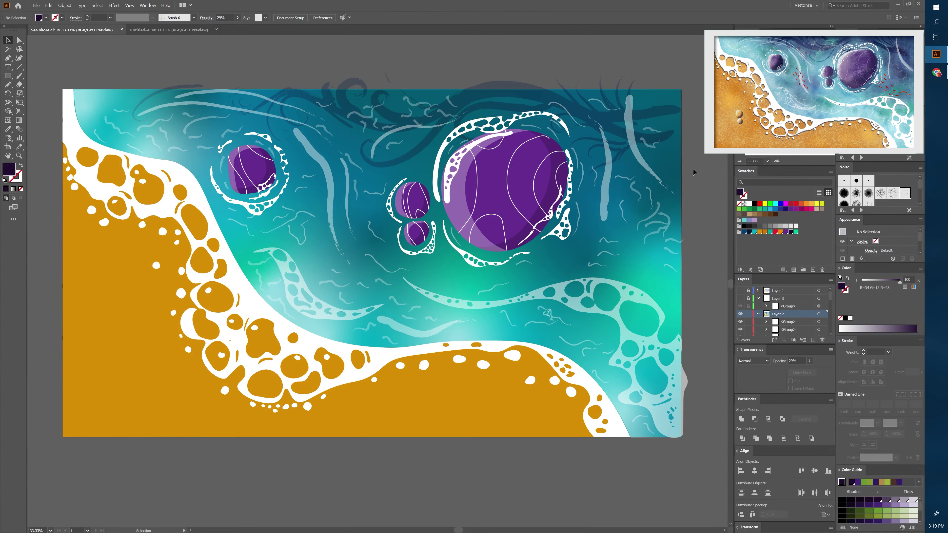
pyautogui.click(758, 307)
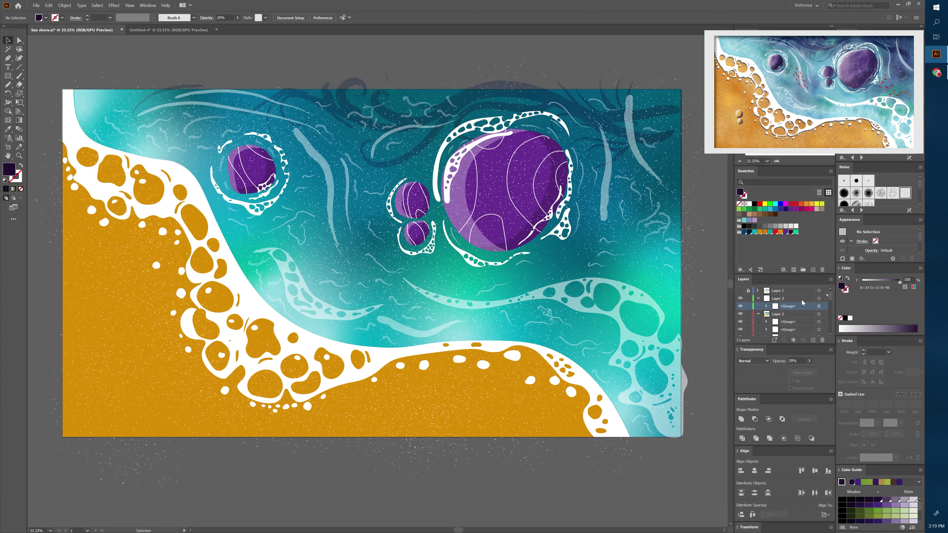
pyautogui.click(856, 203)
pyautogui.press('b')
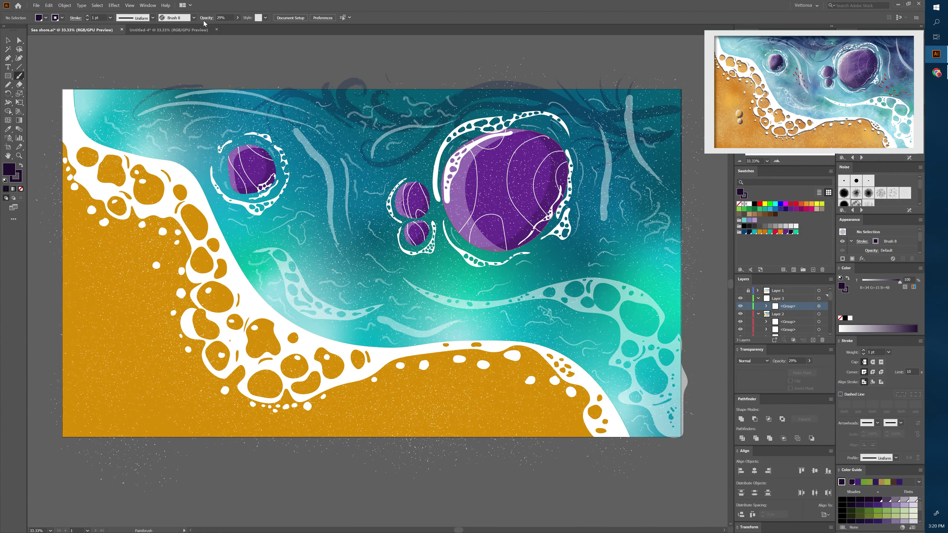
pyautogui.click(87, 16)
pyautogui.click(868, 203)
# Step: Paint grainy noise-brush strokes over the purple rocks and set the stroke colour to white
pyautogui.moveTo(509, 154); pyautogui.dragTo(509, 176)
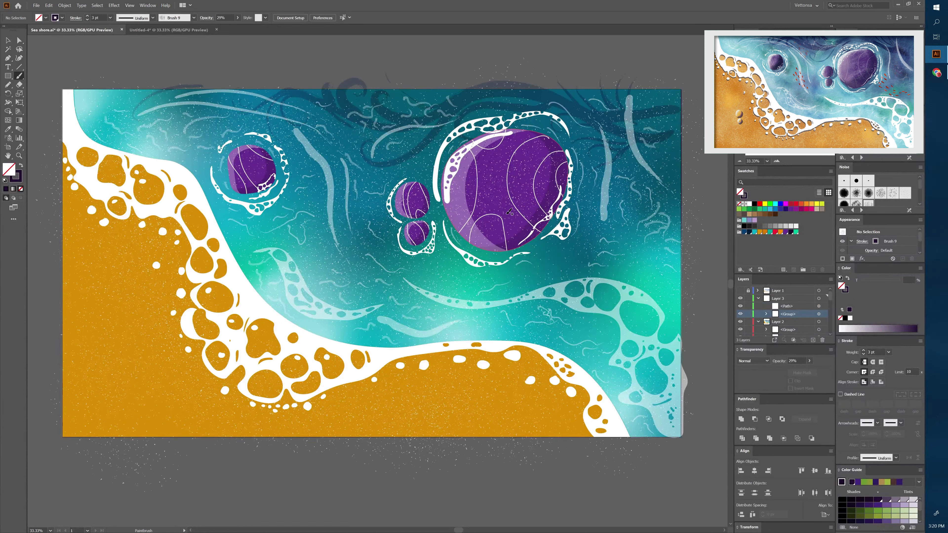
pyautogui.moveTo(508, 211); pyautogui.dragTo(546, 163)
pyautogui.moveTo(423, 205); pyautogui.dragTo(410, 194)
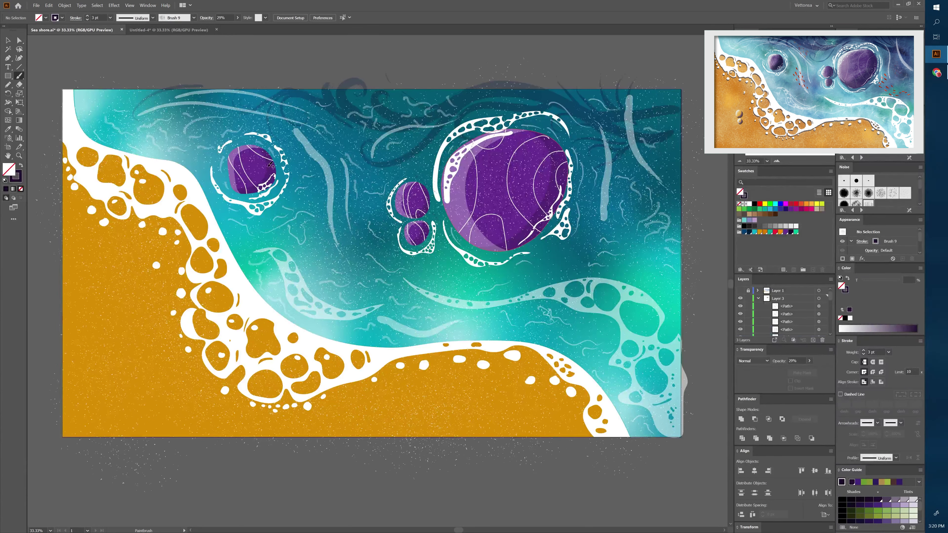
pyautogui.click(847, 290)
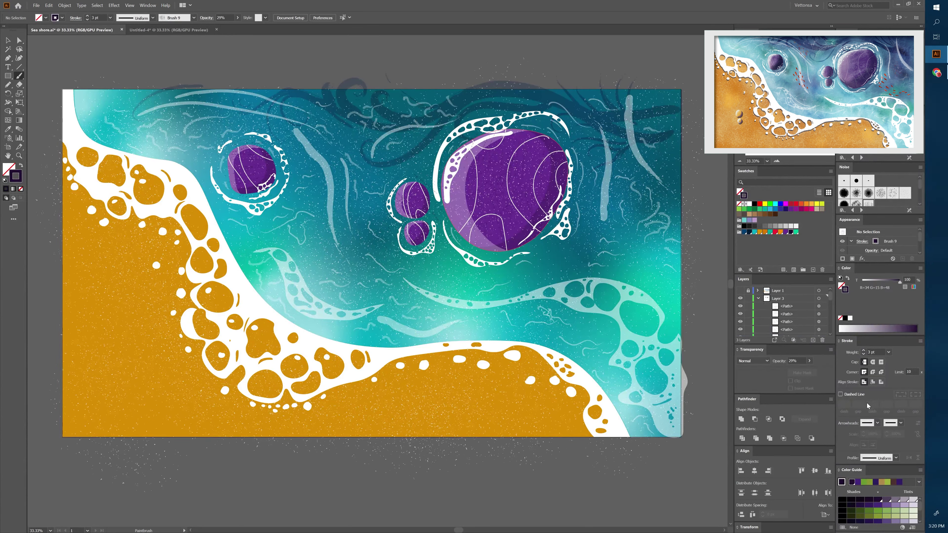
pyautogui.click(749, 204)
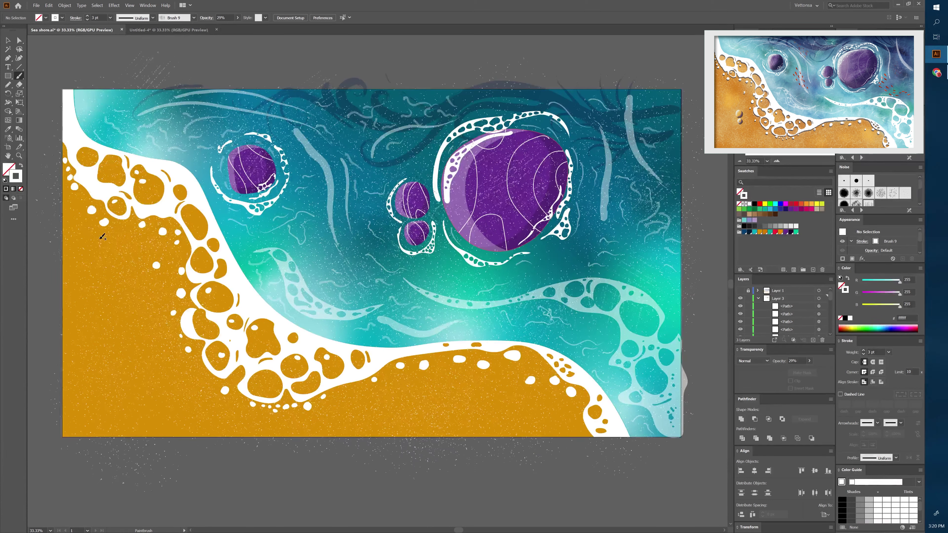
pyautogui.click(892, 193)
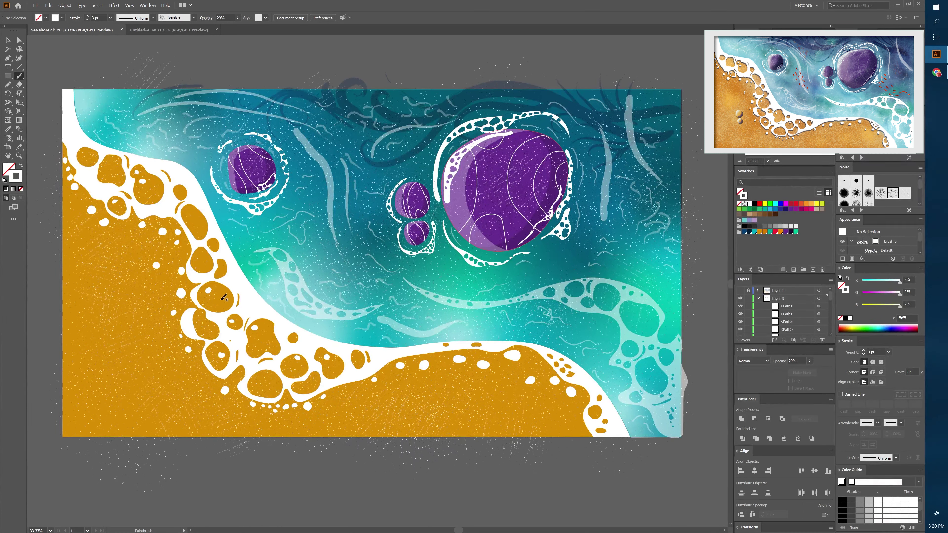
# Step: Set the stroke to an orange swatch and darken it in Swatch Options
pyautogui.click(763, 232)
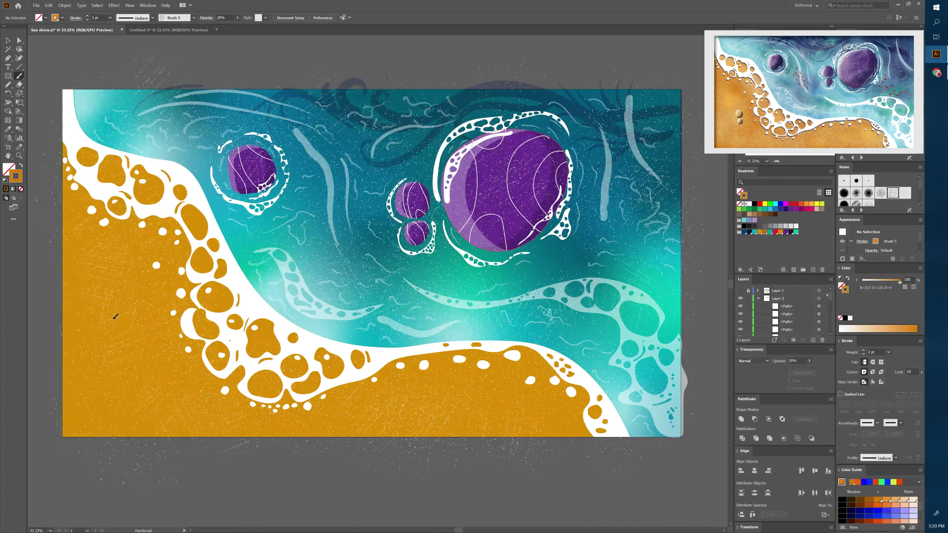
pyautogui.click(760, 232)
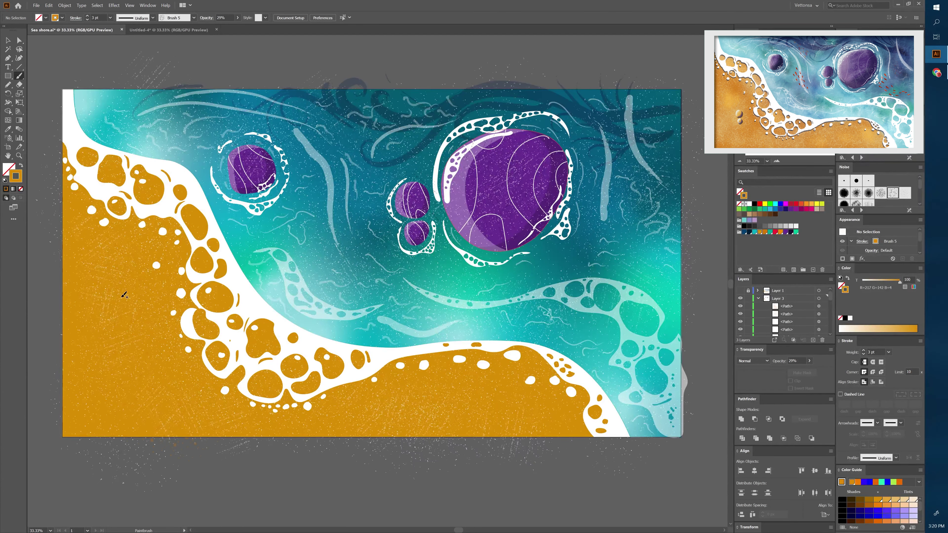
pyautogui.click(783, 232)
pyautogui.doubleClick(780, 232)
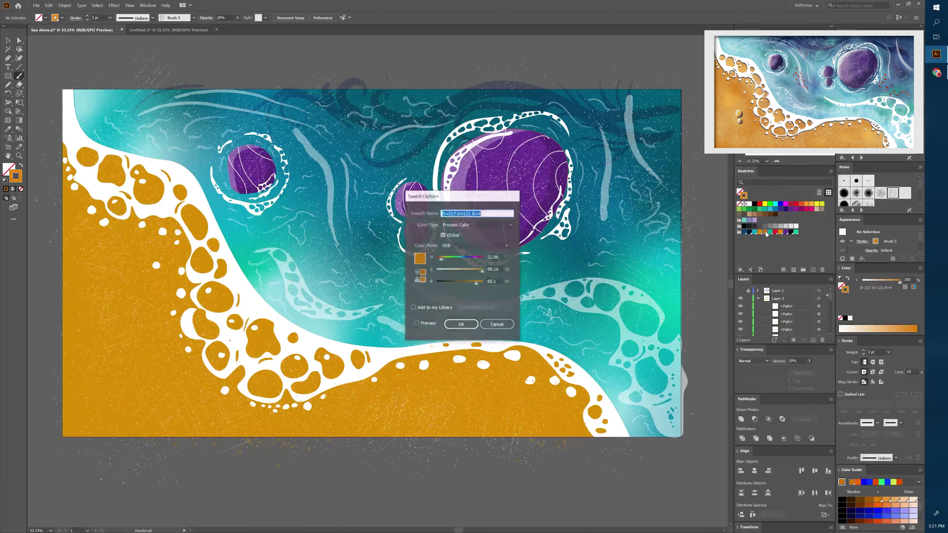
pyautogui.press('Return')
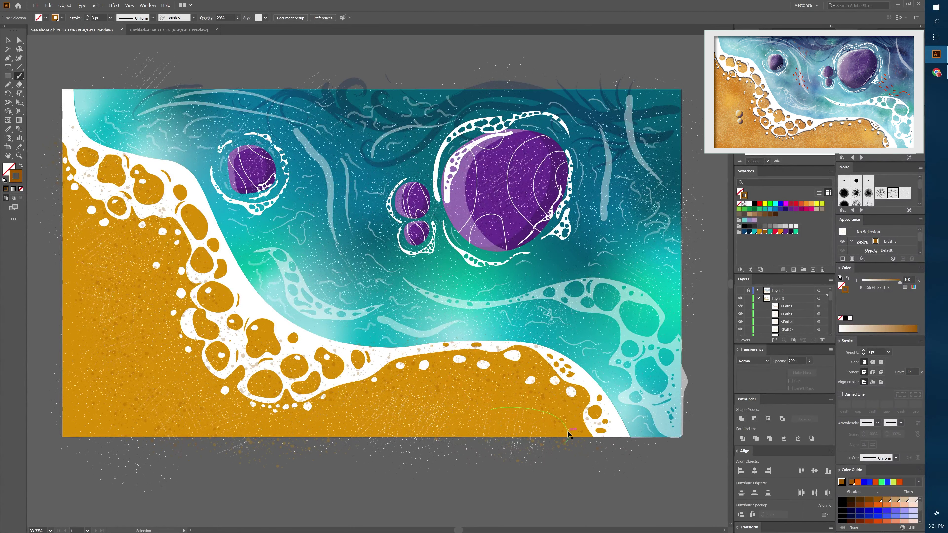
# Step: Move the grain strokes above the sand in Layers and darken the swatch to brown
pyautogui.keyDown('ctrl'); pyautogui.click(568, 434); pyautogui.keyUp('ctrl')
pyautogui.moveTo(785, 324); pyautogui.dragTo(786, 333)
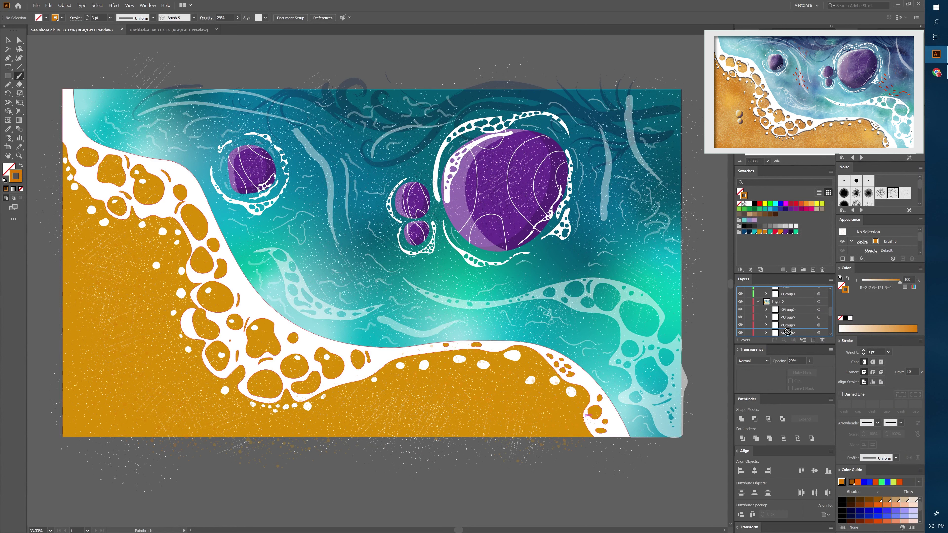
pyautogui.moveTo(787, 334)
pyautogui.mouseDown()
pyautogui.moveTo(791, 308)
pyautogui.moveTo(787, 322)
pyautogui.mouseUp()
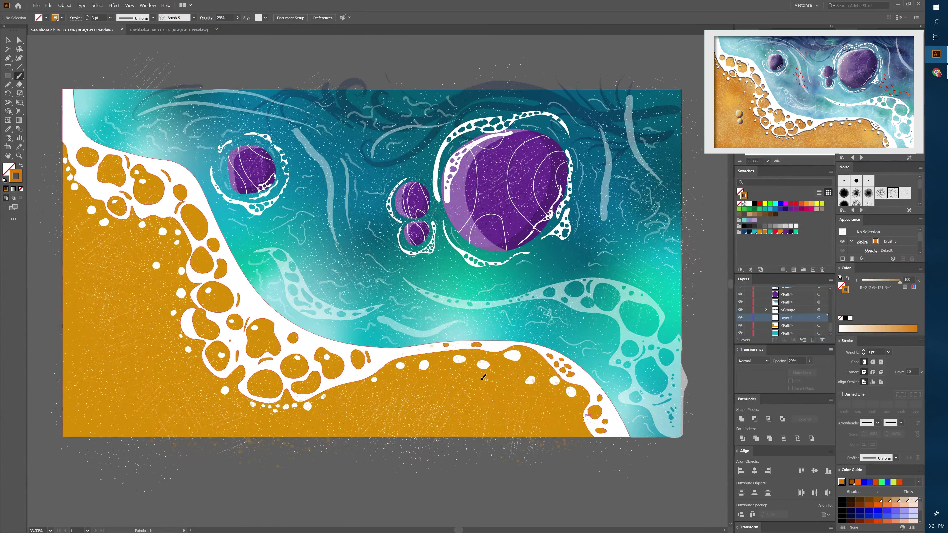
pyautogui.doubleClick(19, 76)
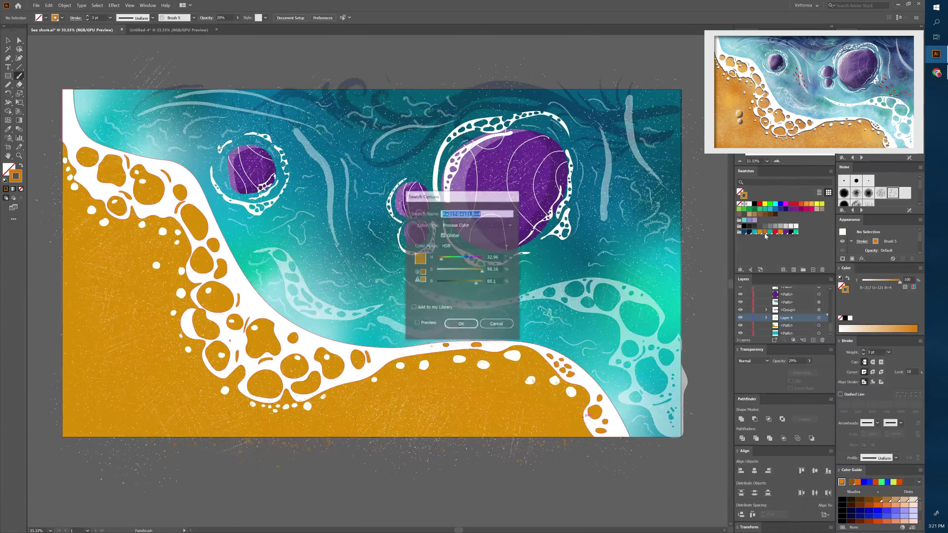
pyautogui.click(461, 328)
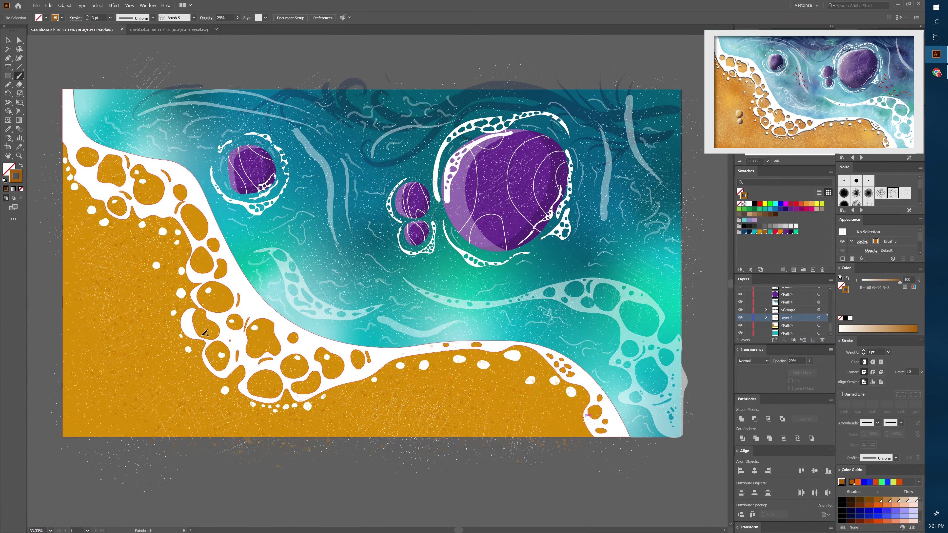
pyautogui.press('.')
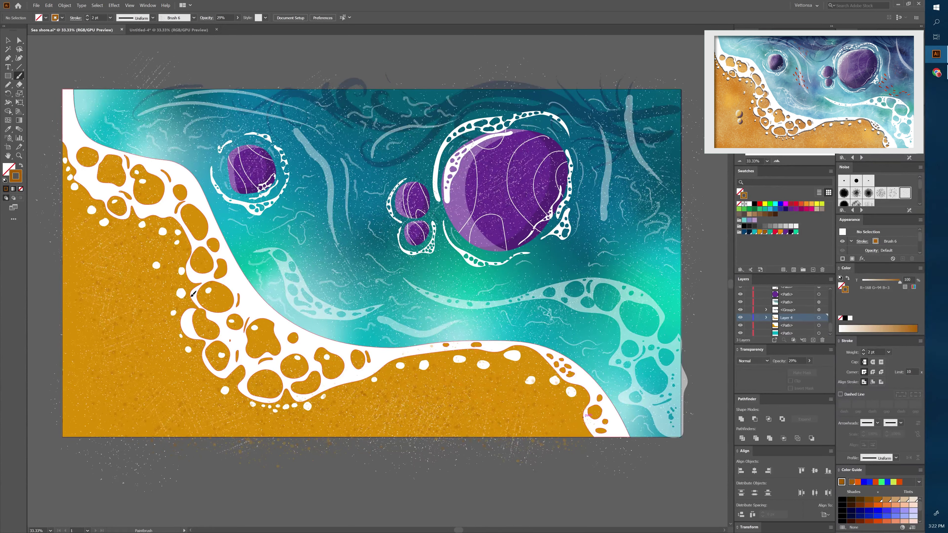
# Step: Expand the selected speckle brush-stroke texture paths into shapes
pyautogui.press('v')
pyautogui.click(818, 317)
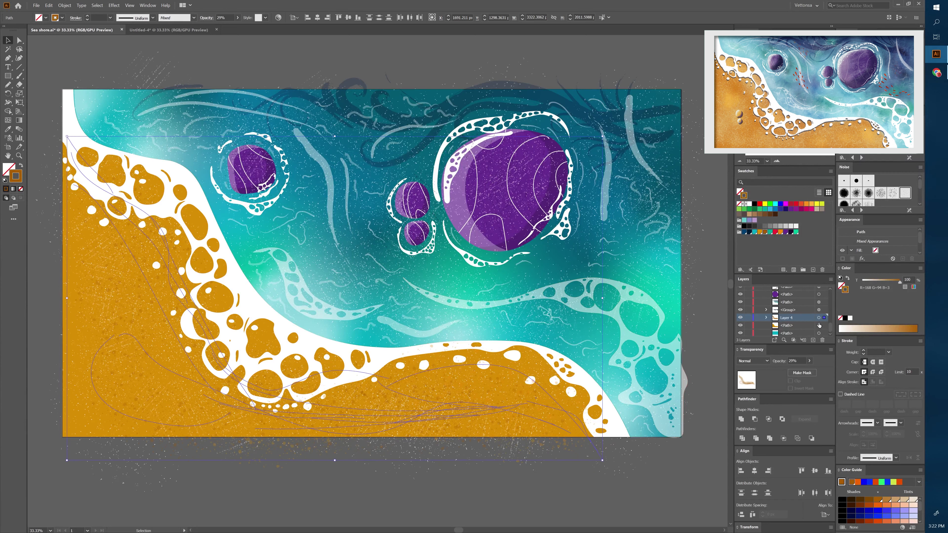
pyautogui.click(64, 5)
pyautogui.click(67, 92)
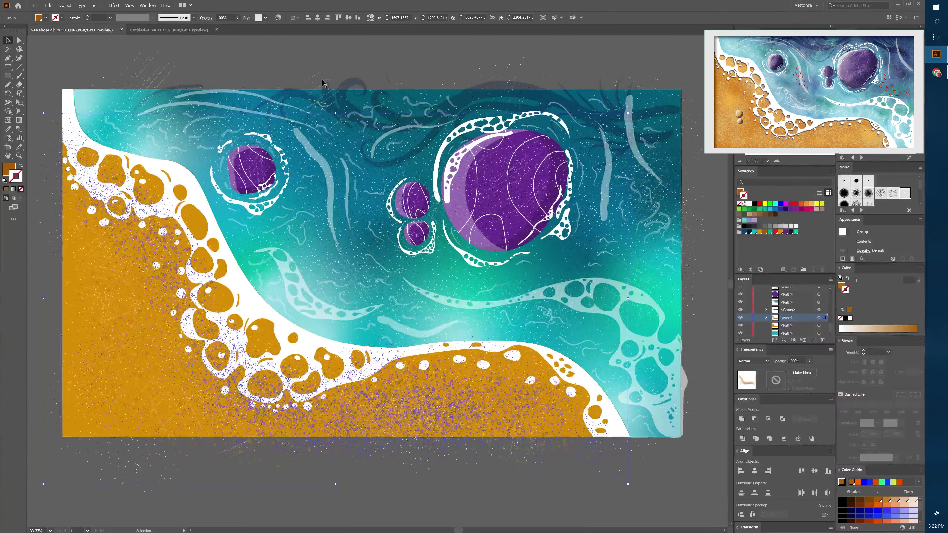
pyautogui.press('Delete')
# Step: Select all paths sharing the same brush and expand them into shapes
pyautogui.click(316, 102)
pyautogui.click(97, 5)
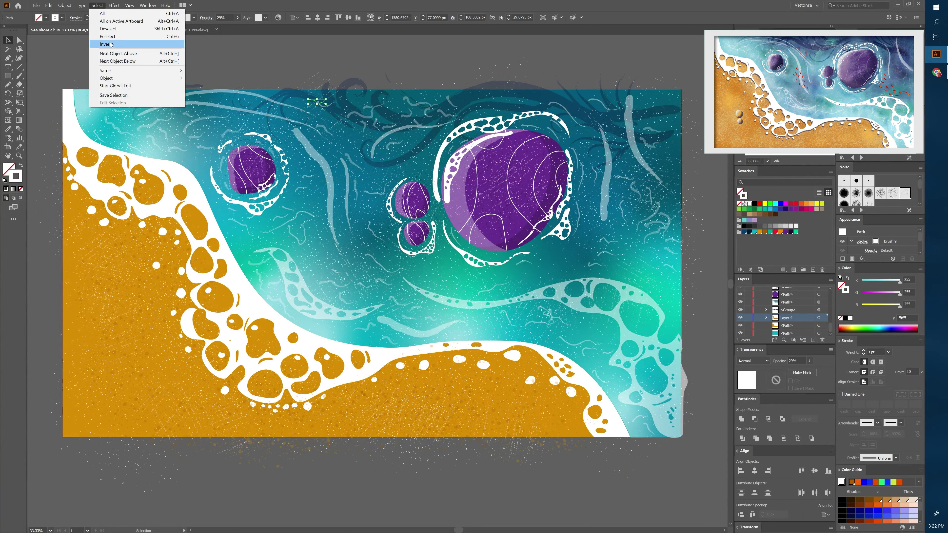
pyautogui.moveTo(105, 69)
pyautogui.click(195, 73)
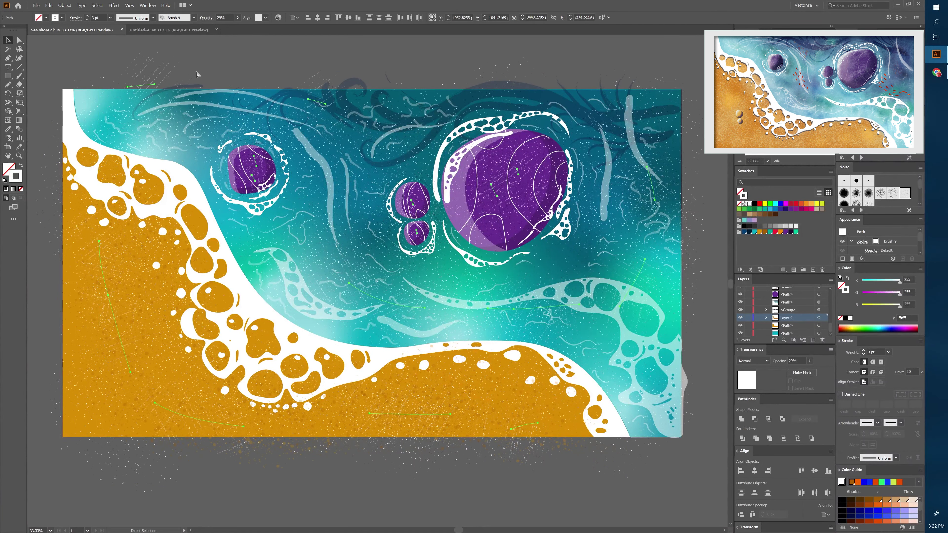
pyautogui.click(65, 5)
pyautogui.click(82, 93)
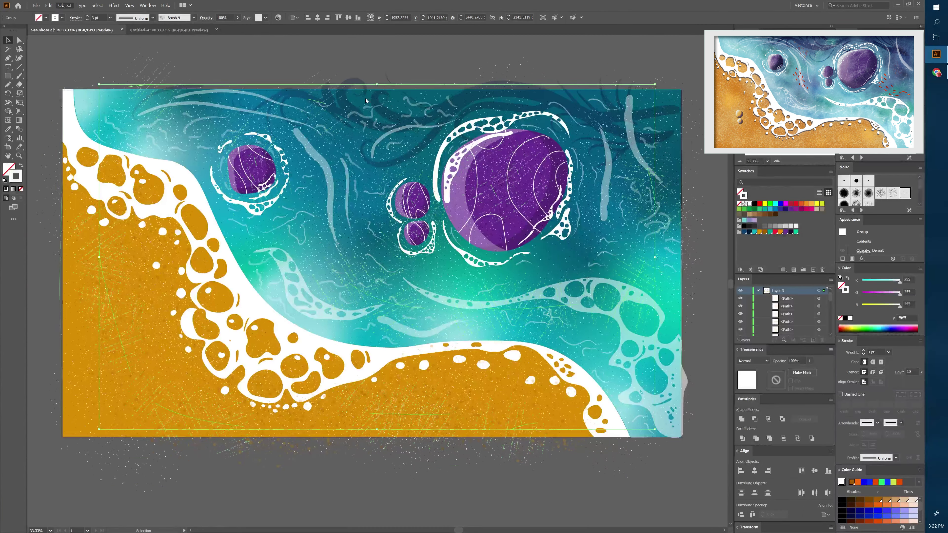
pyautogui.click(589, 53)
# Step: Select and expand all matching hatch strokes on the purple stones into shapes
pyautogui.click(489, 176)
pyautogui.click(97, 5)
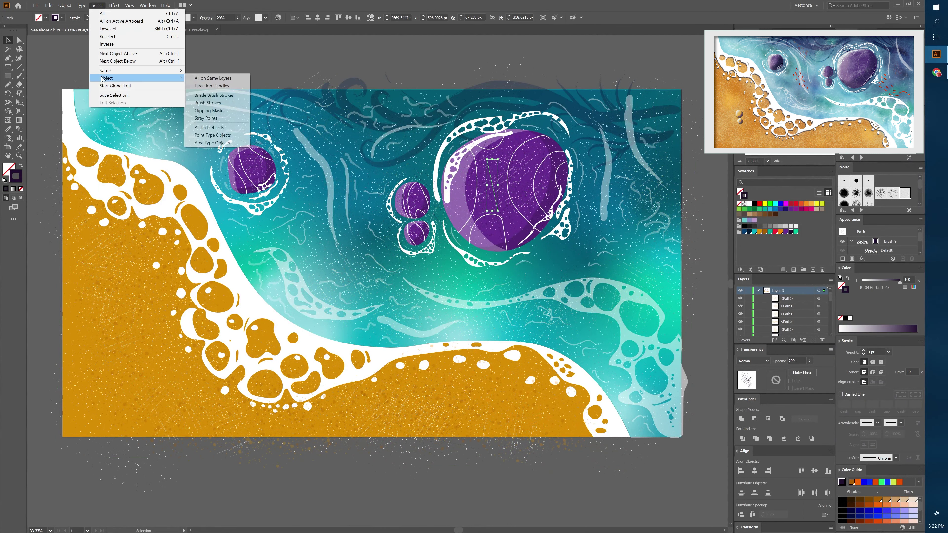
pyautogui.click(202, 73)
pyautogui.click(65, 5)
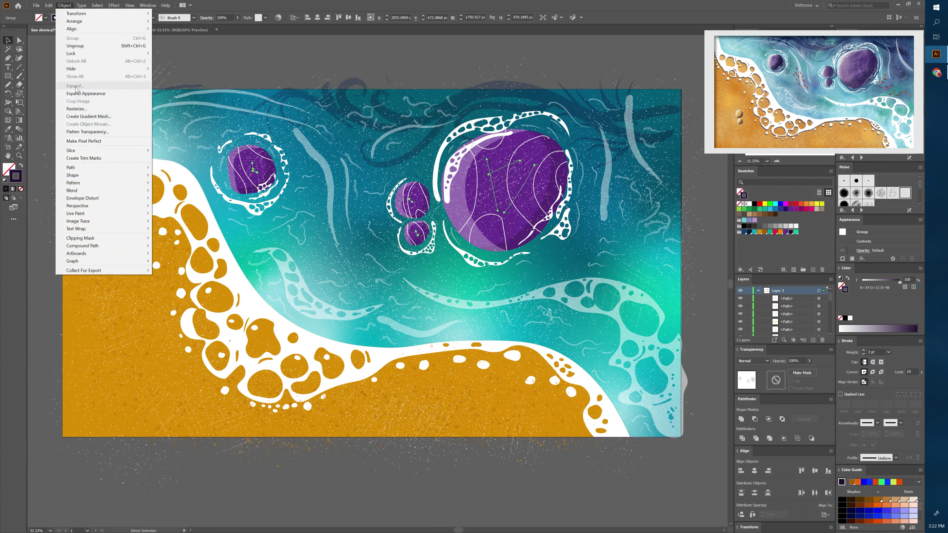
pyautogui.click(82, 93)
pyautogui.click(569, 67)
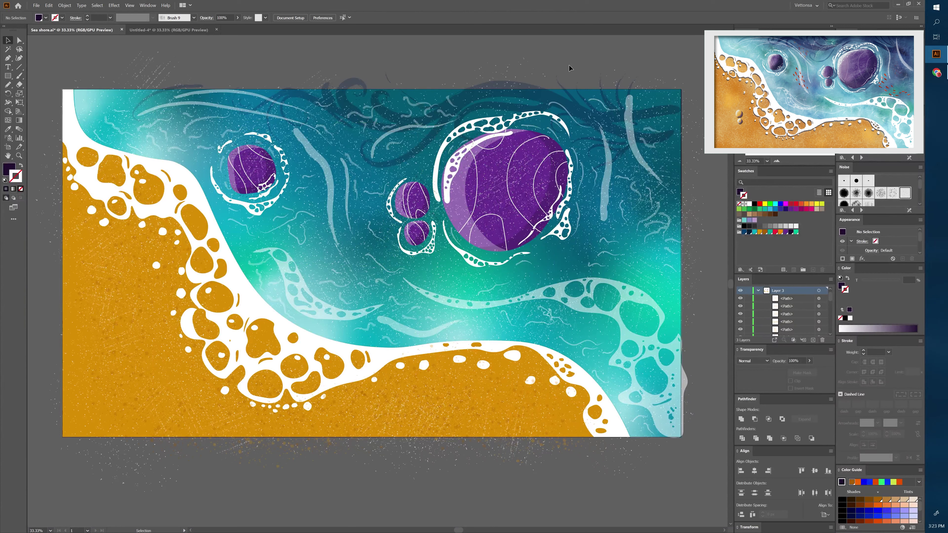
pyautogui.click(389, 352)
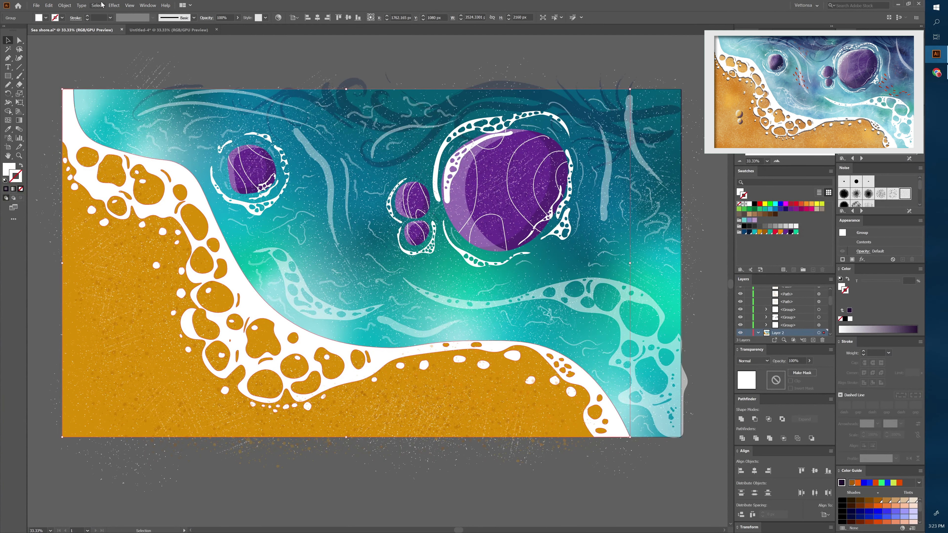
# Step: Apply a drop shadow effect to the sand and foam group
pyautogui.click(65, 5)
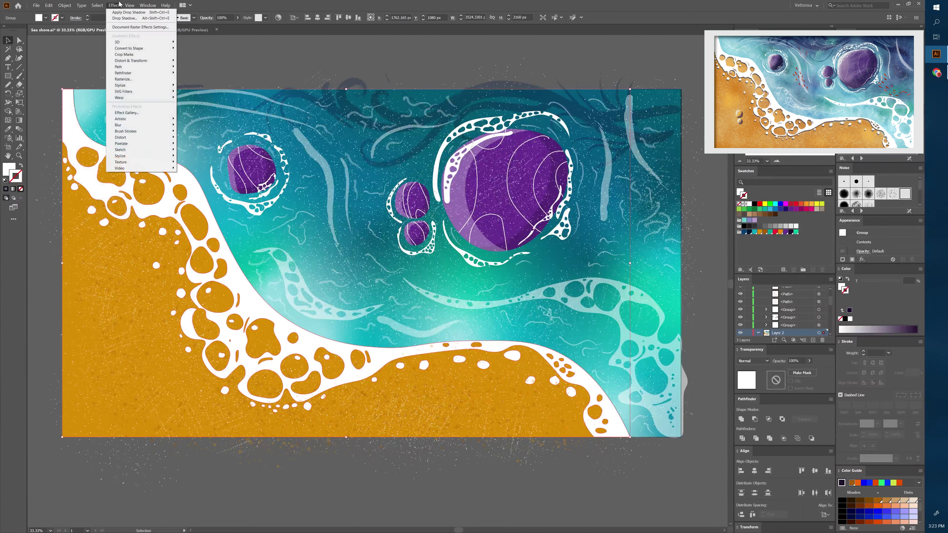
pyautogui.click(204, 87)
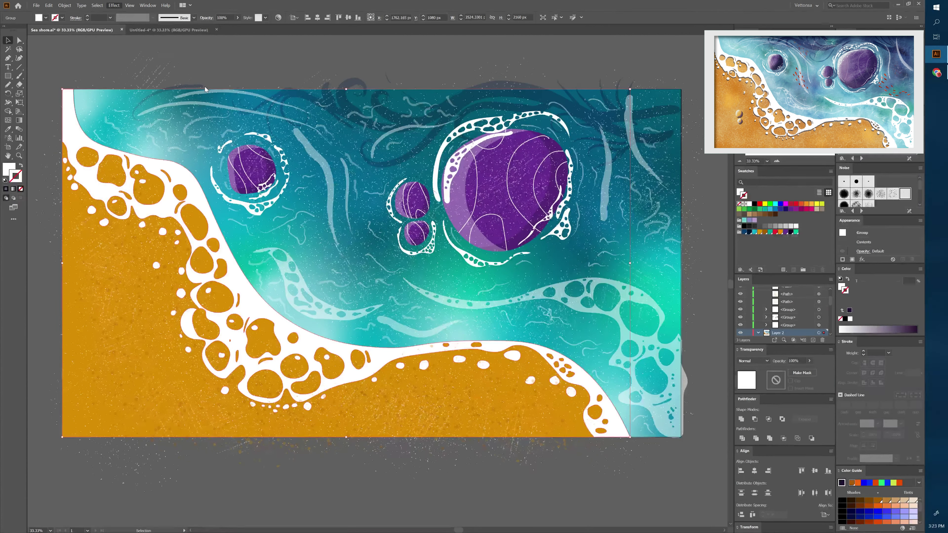
pyautogui.click(457, 307)
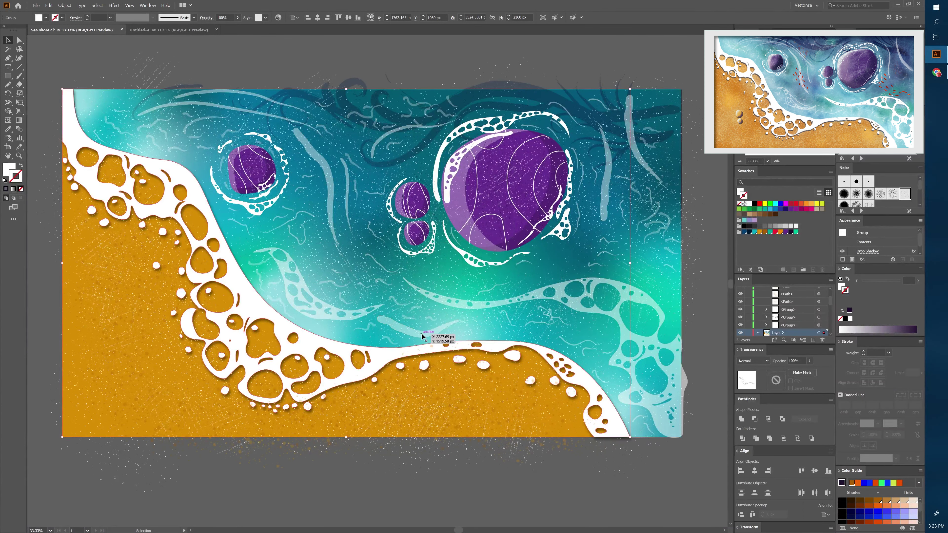
# Step: Offset the large stone shape down-right, fill it dark purple at 43% opacity
pyautogui.press('a')
pyautogui.click(512, 241)
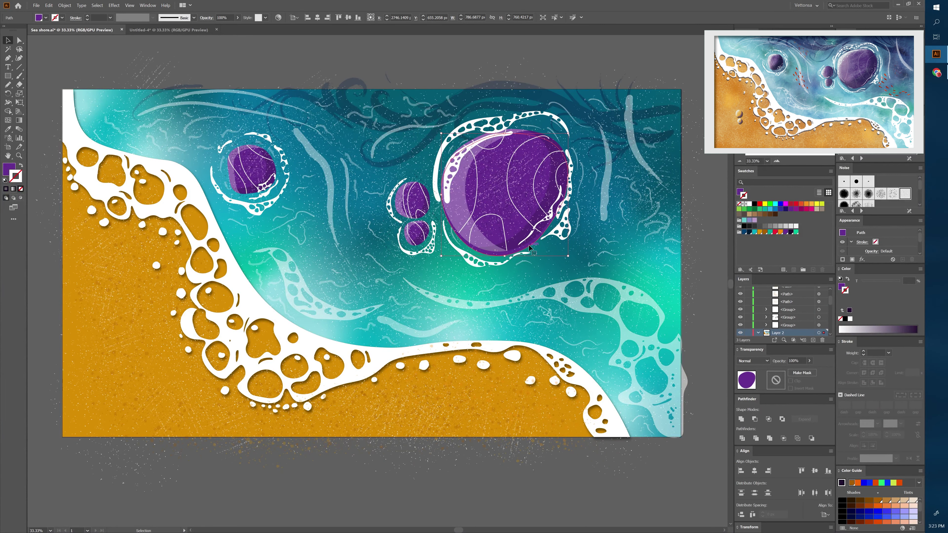
pyautogui.moveTo(530, 248); pyautogui.dragTo(544, 251)
pyautogui.click(789, 231)
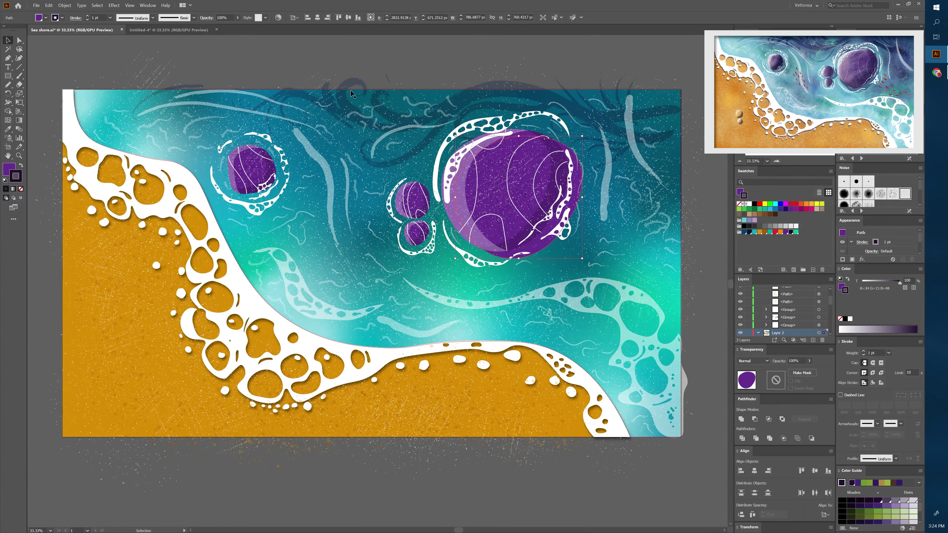
pyautogui.click(789, 232)
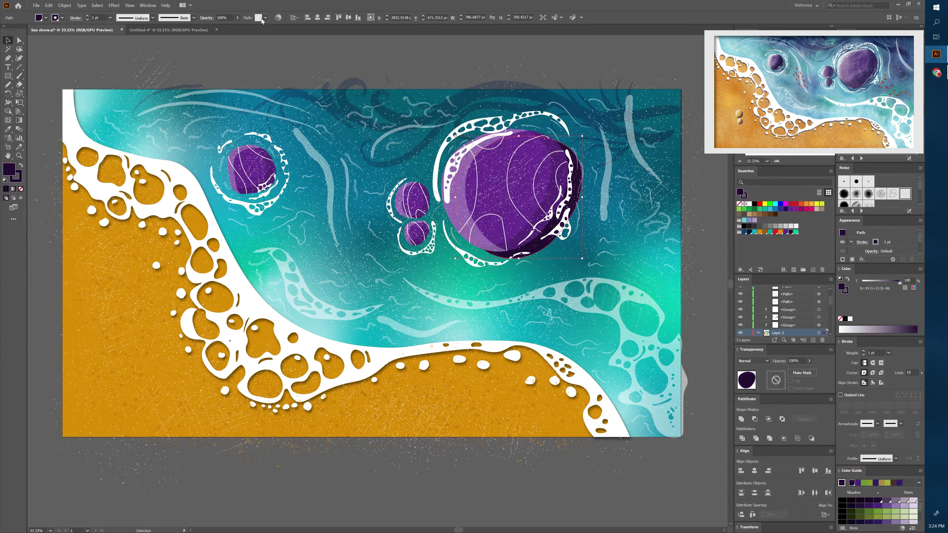
pyautogui.click(237, 18)
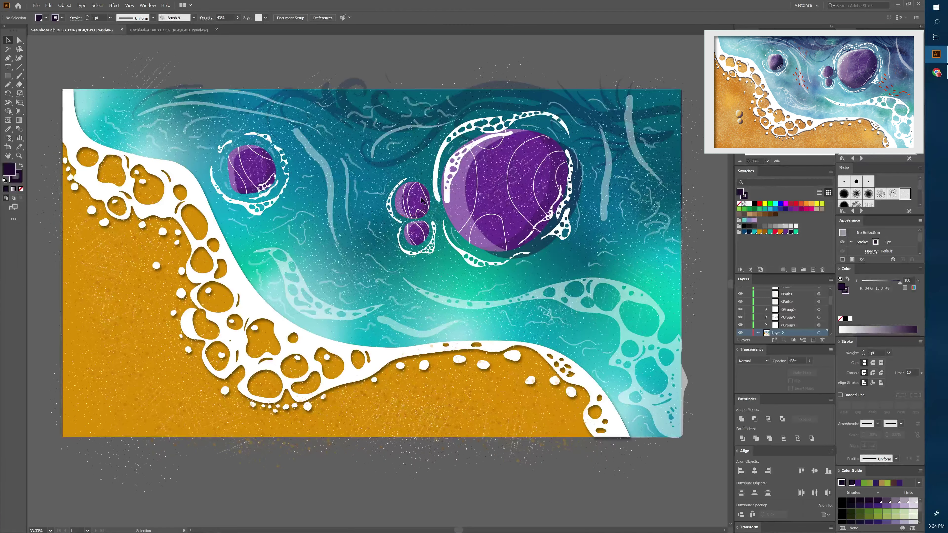
pyautogui.click(440, 202)
pyautogui.click(740, 291)
# Step: Nudge the upper small stone right and give the lower one the dark shadow style
pyautogui.click(422, 205)
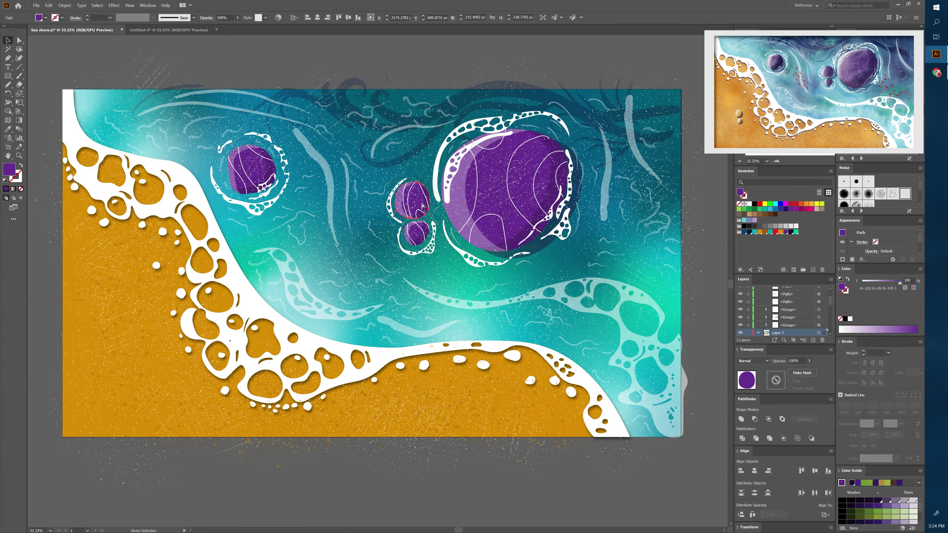
pyautogui.press('Right')
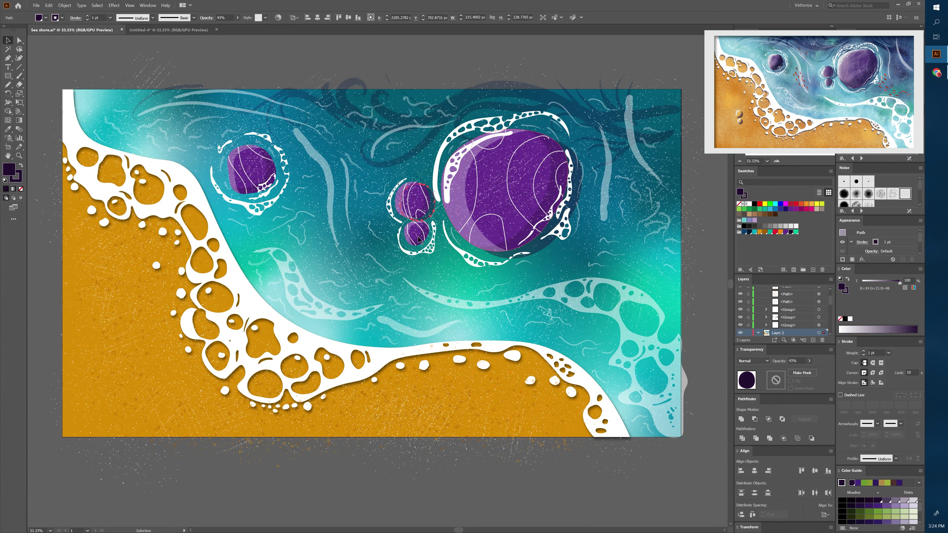
pyautogui.click(416, 235)
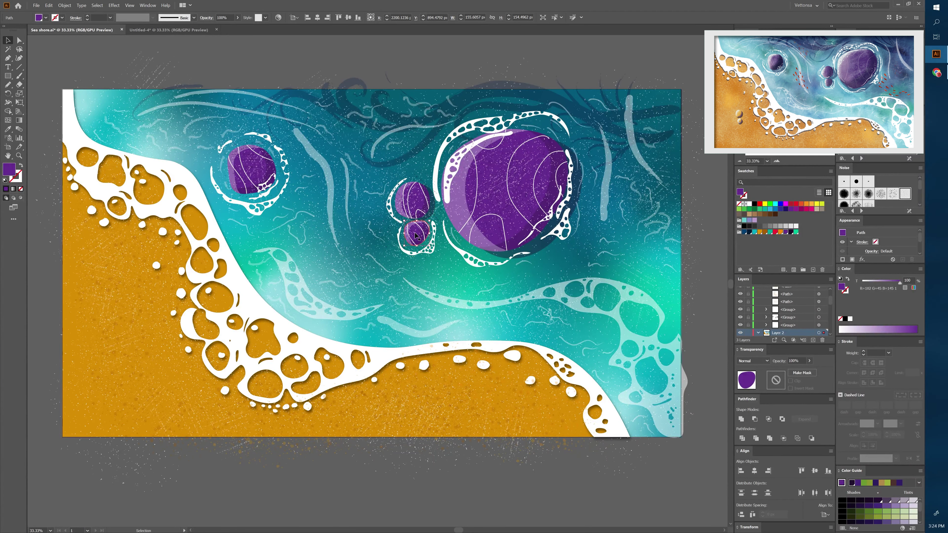
pyautogui.press('i')
pyautogui.click(540, 247)
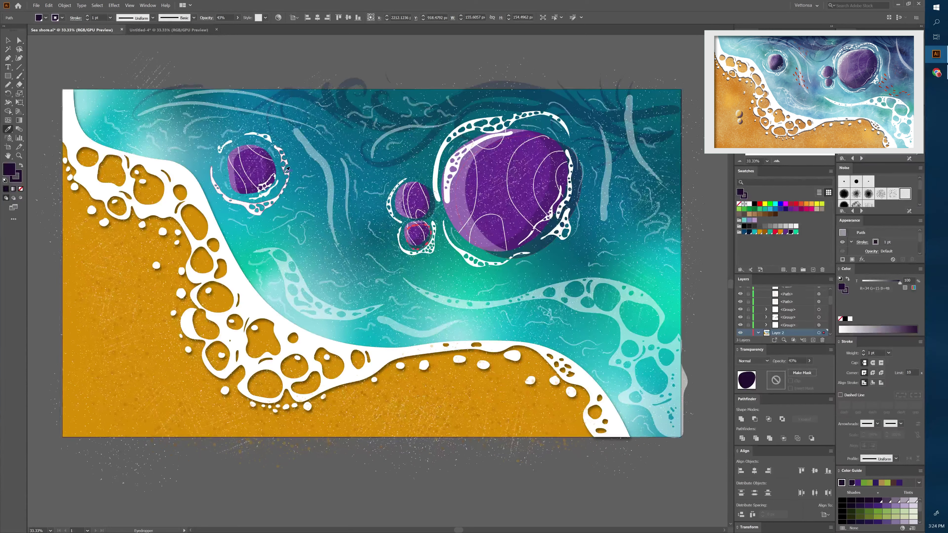
# Step: Nudge the upper-left stone shape down and apply the dark shadow style to it
pyautogui.press('v')
pyautogui.click(238, 172)
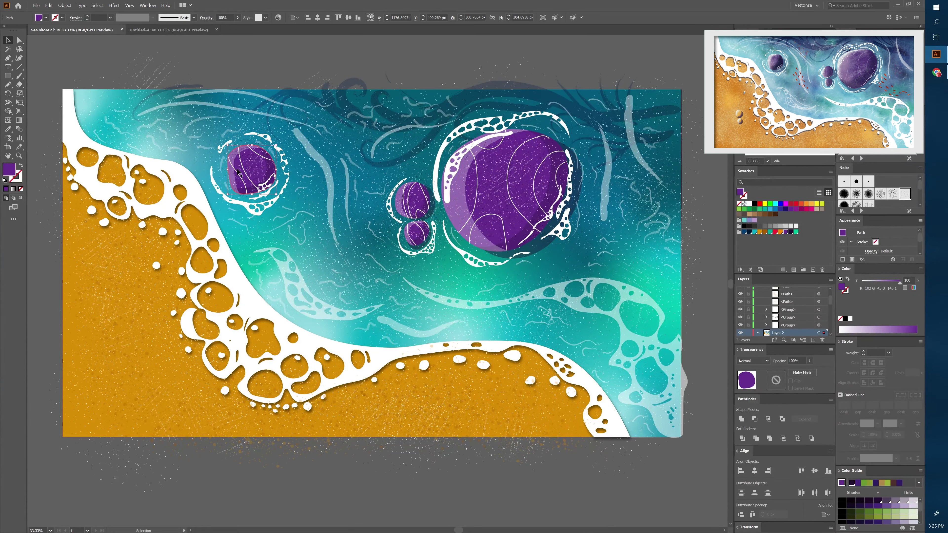
pyautogui.hotkey('shift', 'Down')
pyautogui.hotkey('shift', 'Down')
pyautogui.hotkey('shift', 'Down')
pyautogui.press('Right')
pyautogui.press('i')
pyautogui.click(543, 242)
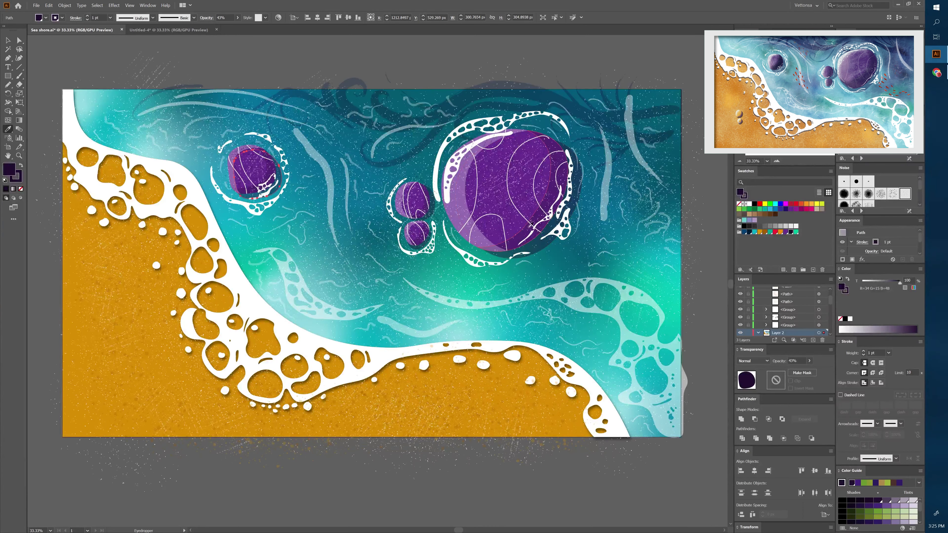
pyautogui.click(7, 40)
pyautogui.hotkey('ctrl', 'shift', 'a')
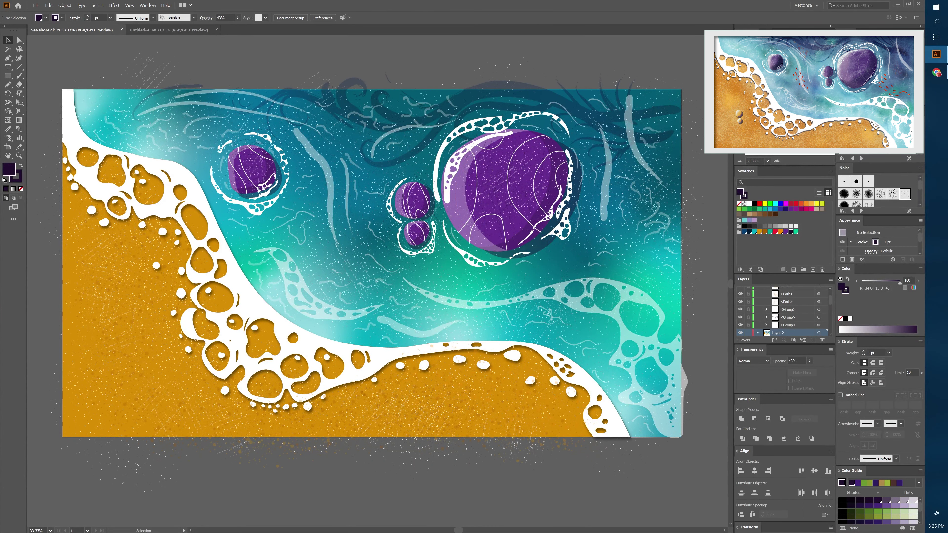
# Step: Set the white stone outlines group to 80% opacity
pyautogui.click(540, 142)
pyautogui.click(238, 17)
pyautogui.moveTo(238, 27); pyautogui.dragTo(231, 28)
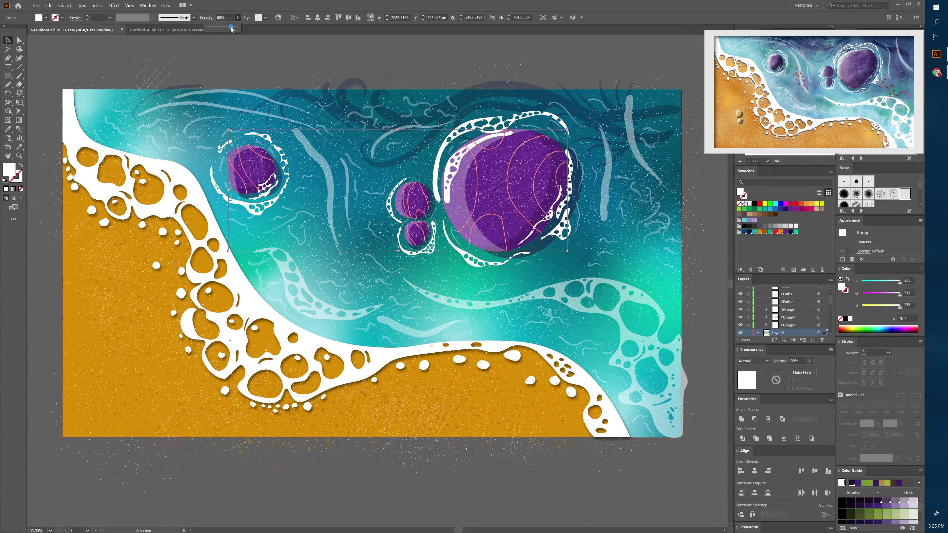
pyautogui.click(323, 66)
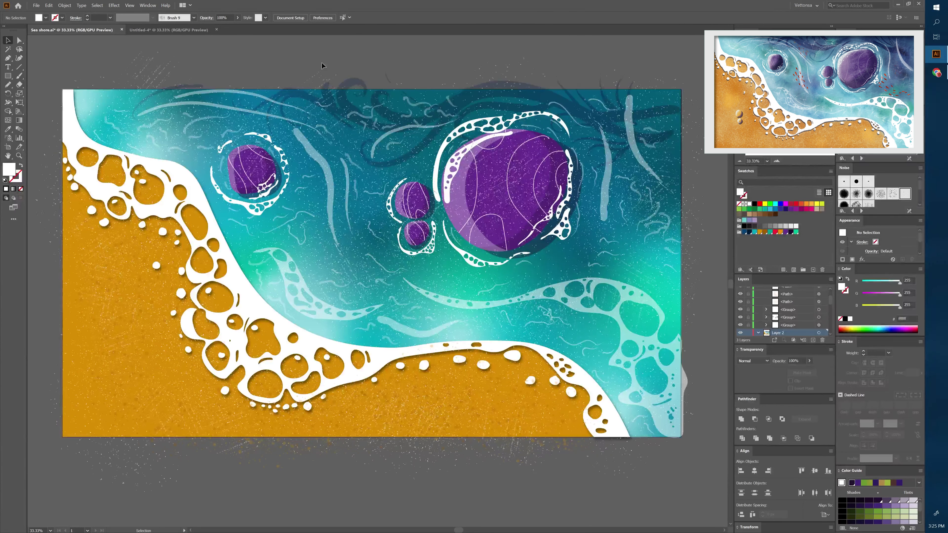
# Step: Lower the red squiggle group's opacity to 30%
pyautogui.click(655, 236)
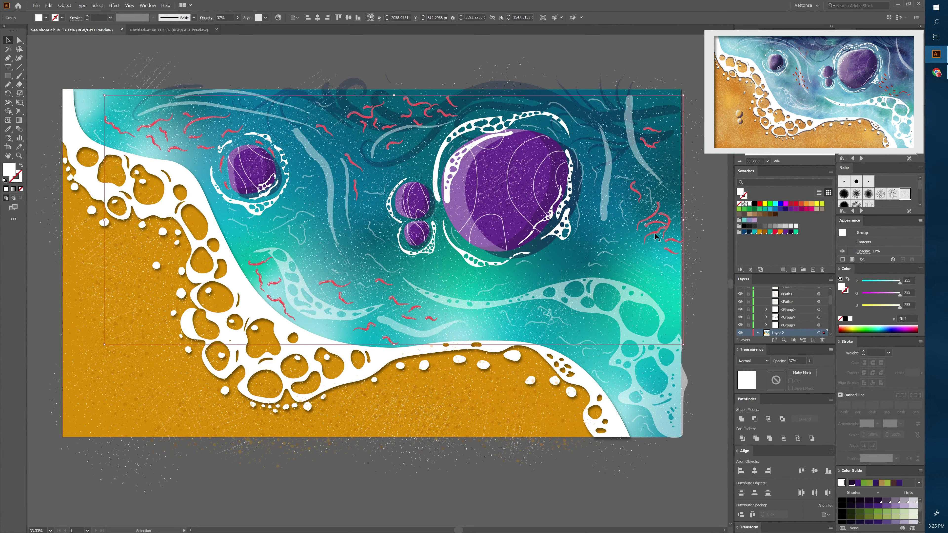
pyautogui.press('0')
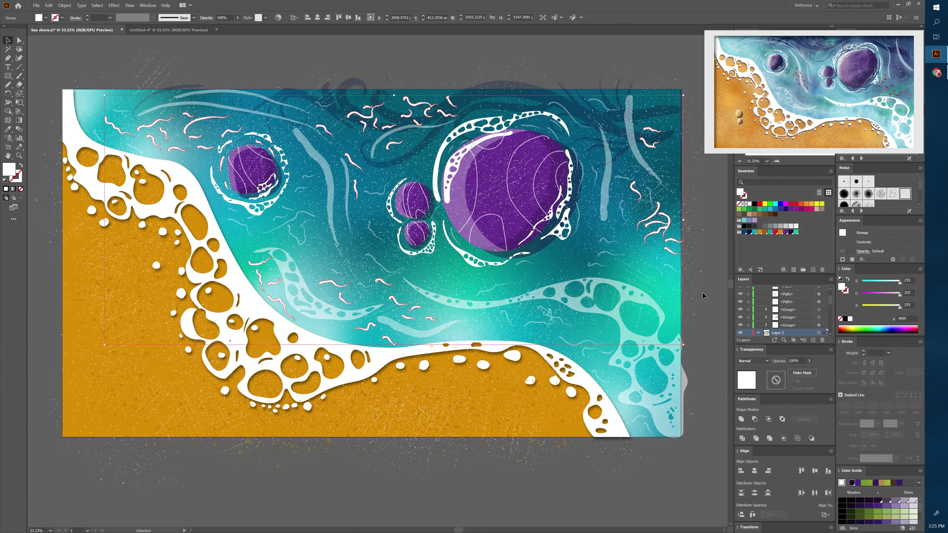
pyautogui.click(238, 18)
pyautogui.moveTo(238, 27); pyautogui.dragTo(217, 27)
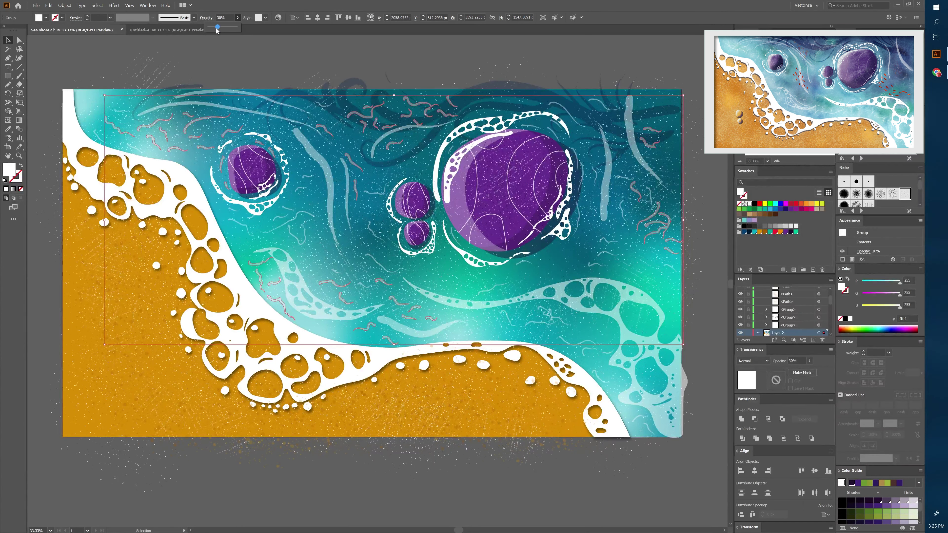
pyautogui.click(241, 52)
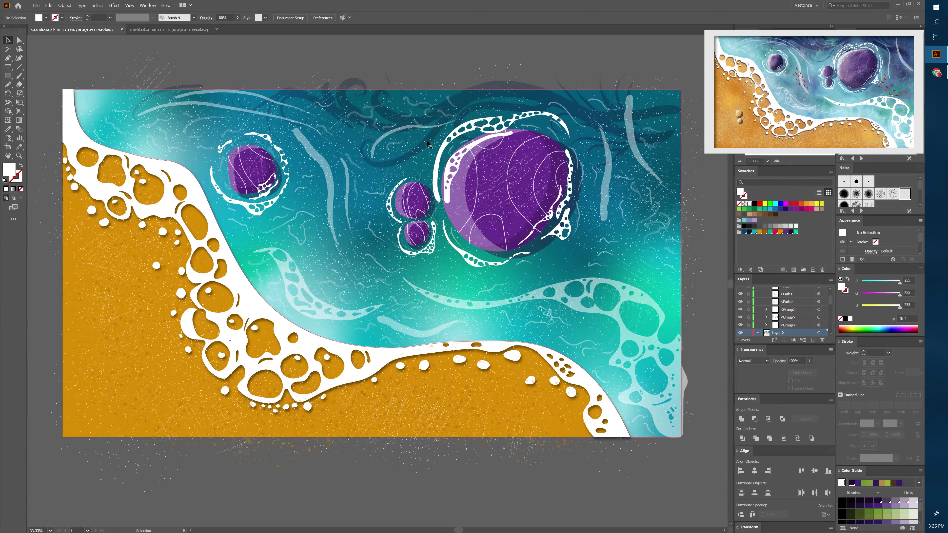
# Step: Show the painted seascape Layer 1, add a new layer, and choose red fill
pyautogui.scroll(5, 764, 313)
pyautogui.click(740, 291)
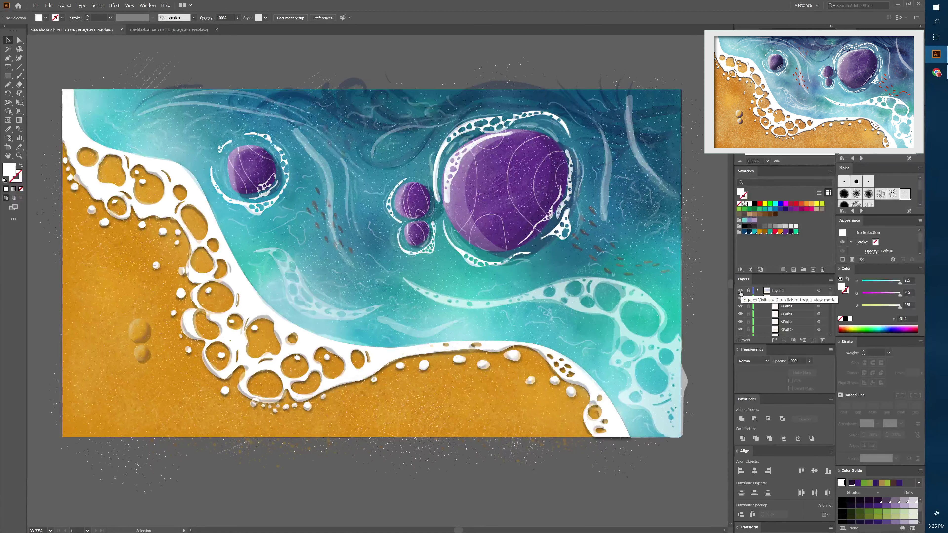
pyautogui.click(758, 291)
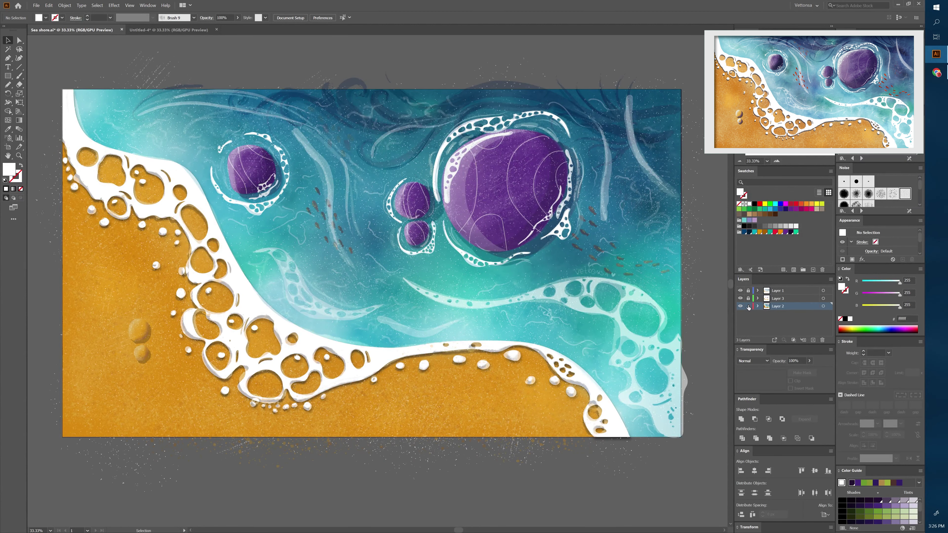
pyautogui.click(740, 306)
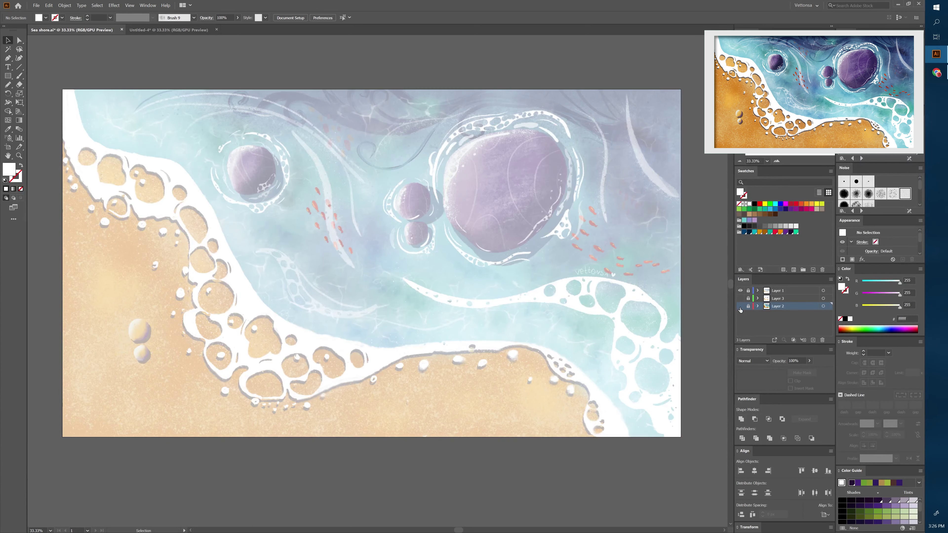
pyautogui.click(740, 306)
pyautogui.click(788, 301)
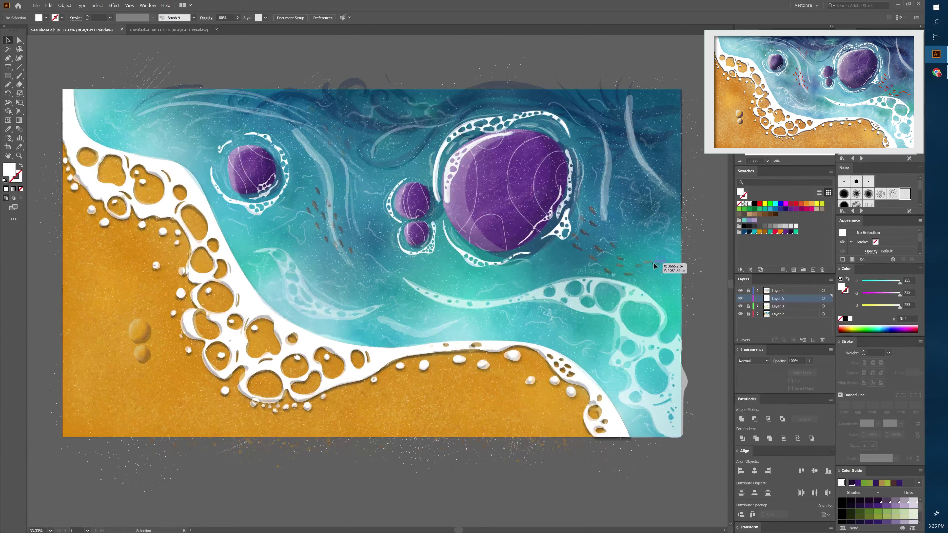
pyautogui.click(775, 232)
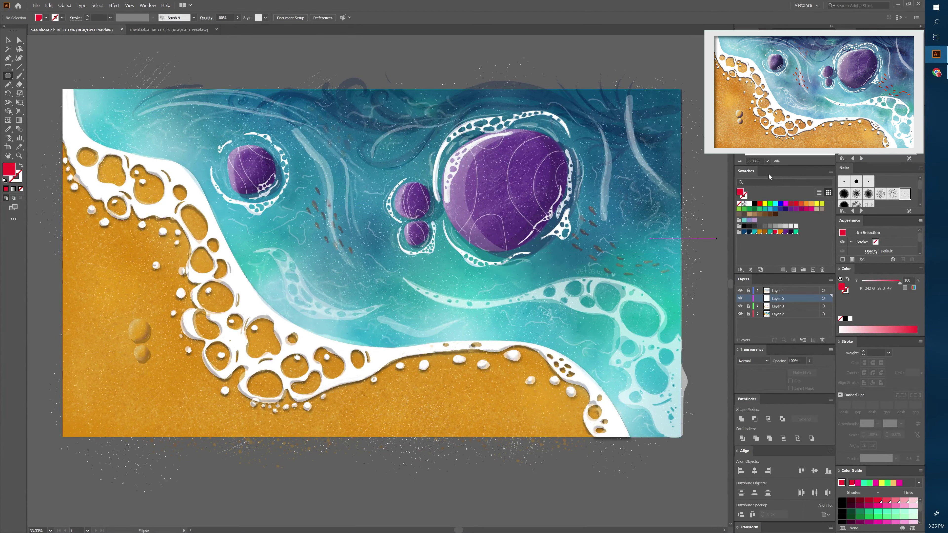
# Step: Draw a red ellipse body and triangle fin, then unite them into one fish
pyautogui.click(776, 161)
pyautogui.click(777, 161)
pyautogui.press('l')
pyautogui.moveTo(510, 255); pyautogui.dragTo(520, 278)
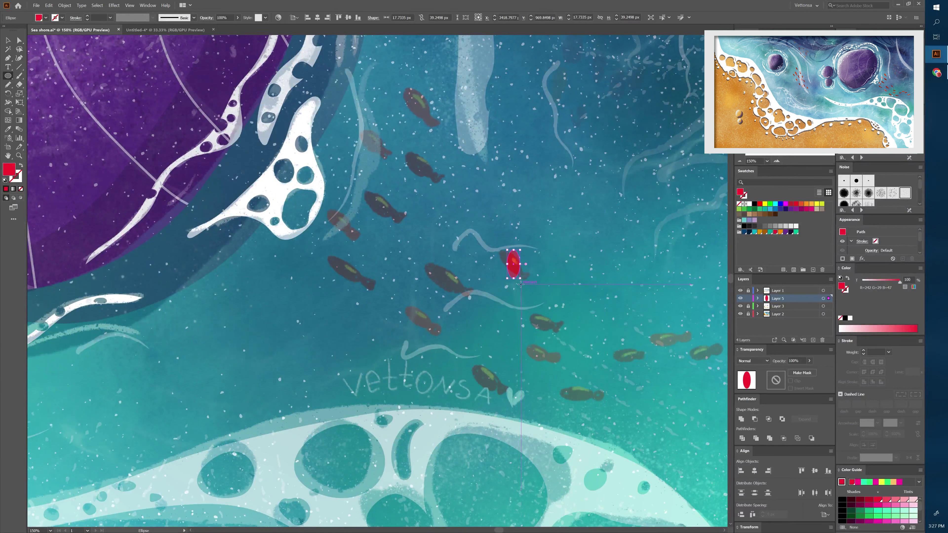
pyautogui.moveTo(7, 76); pyautogui.dragTo(37, 103)
pyautogui.moveTo(513, 291); pyautogui.dragTo(512, 288)
pyautogui.press('v')
pyautogui.hotkey('ctrl', 'shift', 'a')
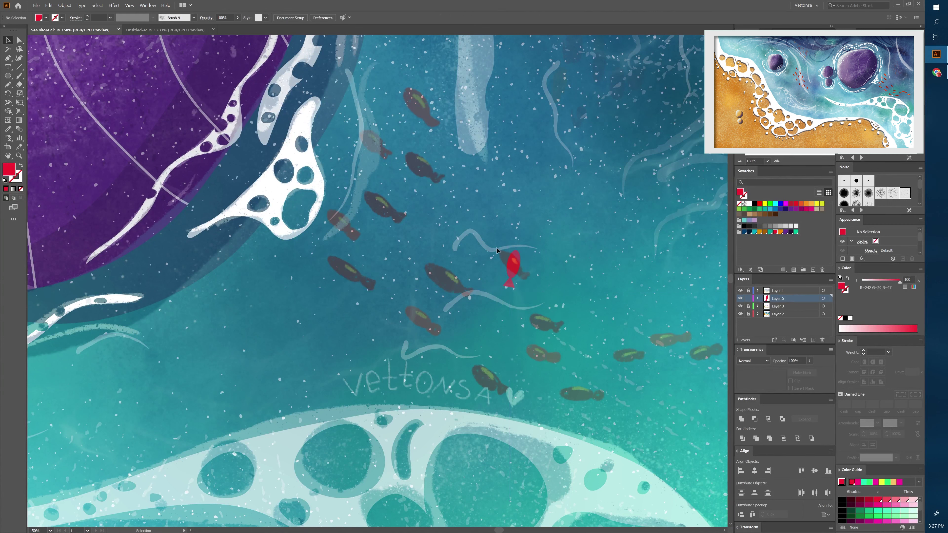
pyautogui.moveTo(497, 251); pyautogui.dragTo(524, 293)
pyautogui.click(742, 420)
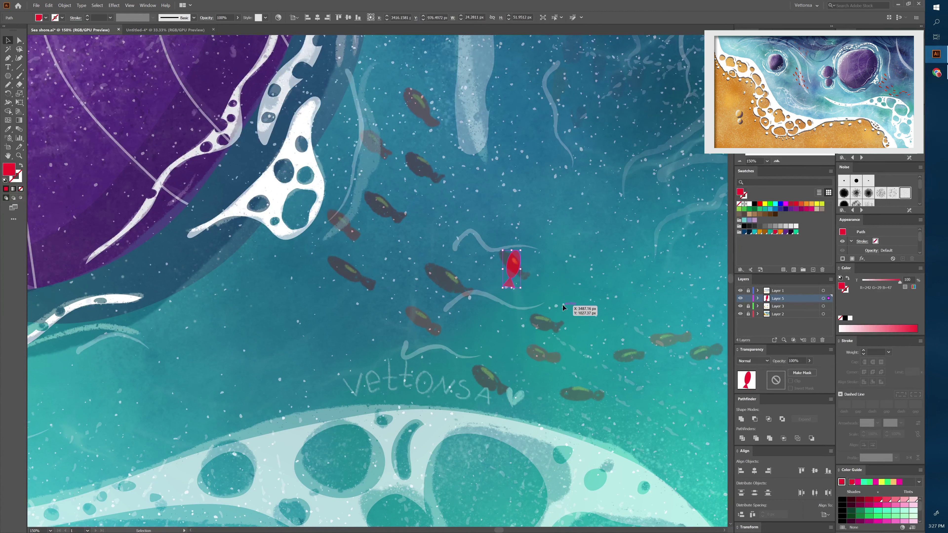
pyautogui.hotkey('ctrl', 'shift', 'a')
# Step: Add a small yellow ellipse spot on the fish body and nudge it into place
pyautogui.press('l')
pyautogui.moveTo(509, 271); pyautogui.dragTo(515, 258)
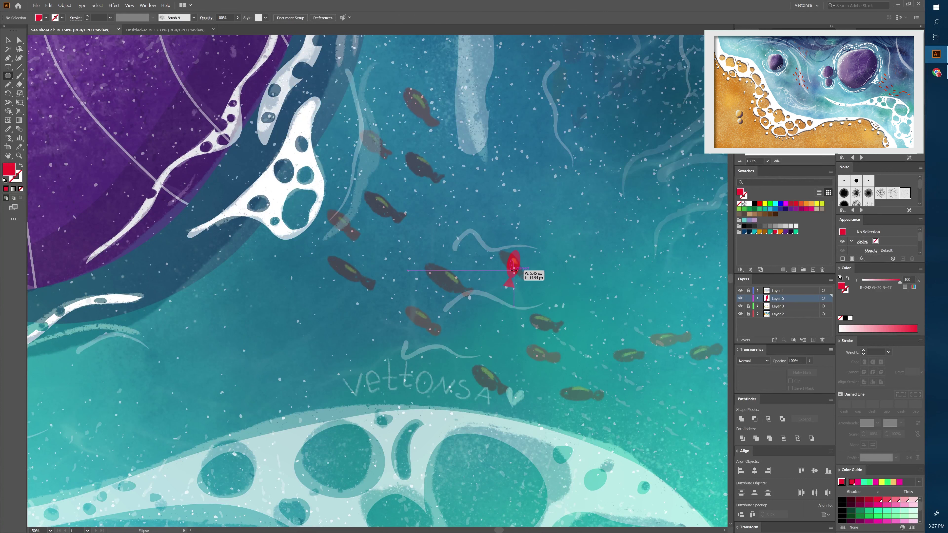
pyautogui.click(781, 232)
pyautogui.click(816, 204)
pyautogui.press('v')
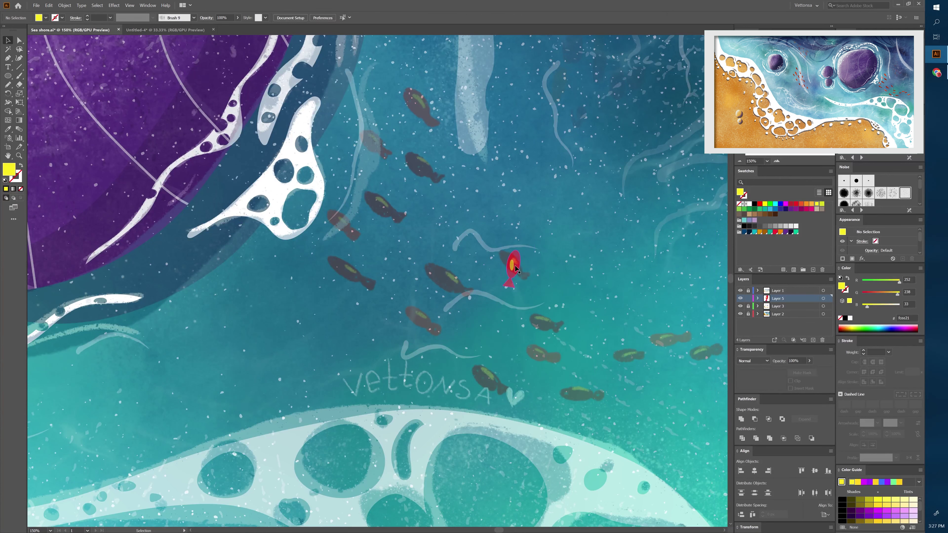
pyautogui.hotkey('ctrl', '+')
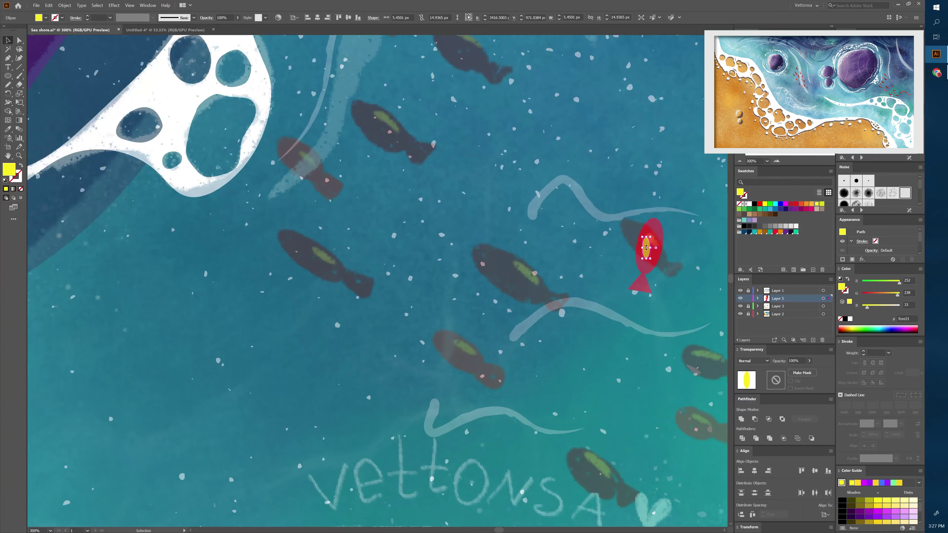
pyautogui.moveTo(645, 248); pyautogui.dragTo(645, 245)
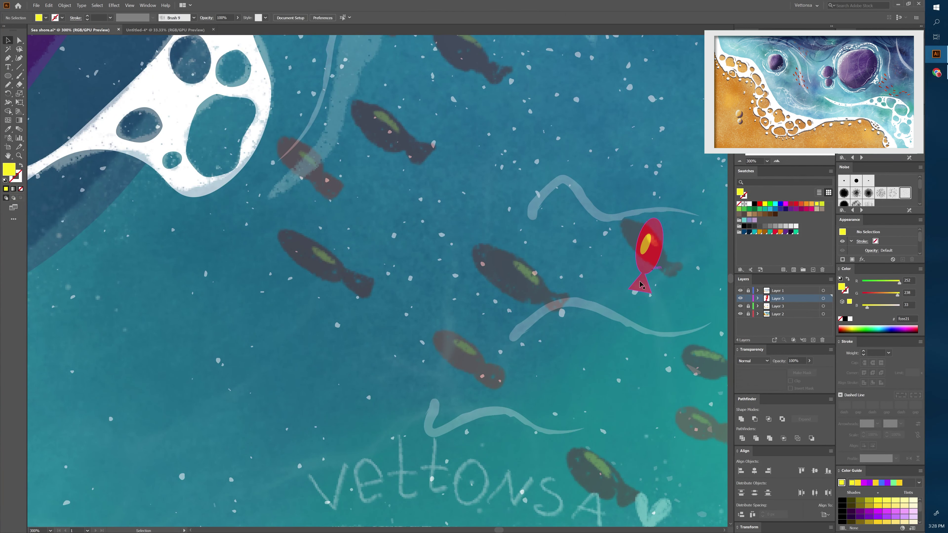
# Step: Inspect the red fish and its yellow spot, then zoom out to the whole school
pyautogui.doubleClick(642, 288)
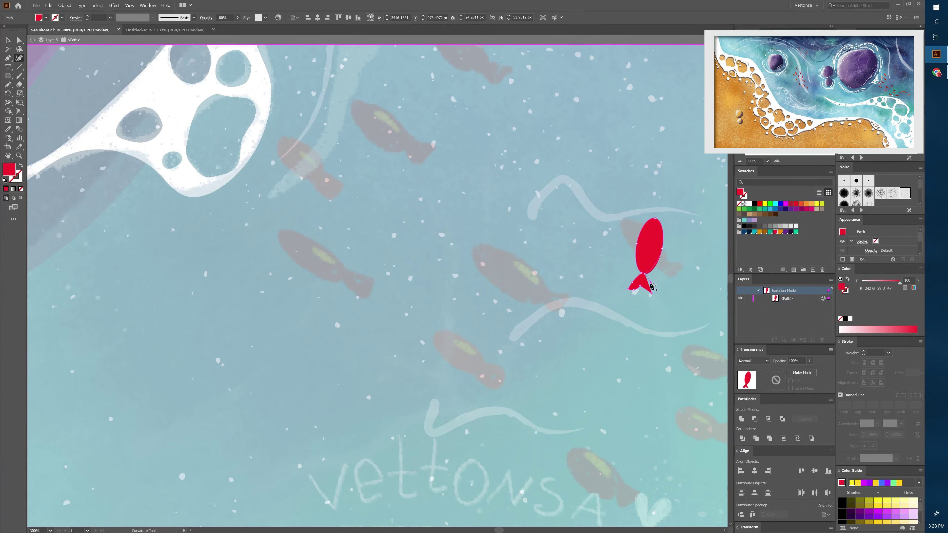
pyautogui.press('Escape')
pyautogui.press('v')
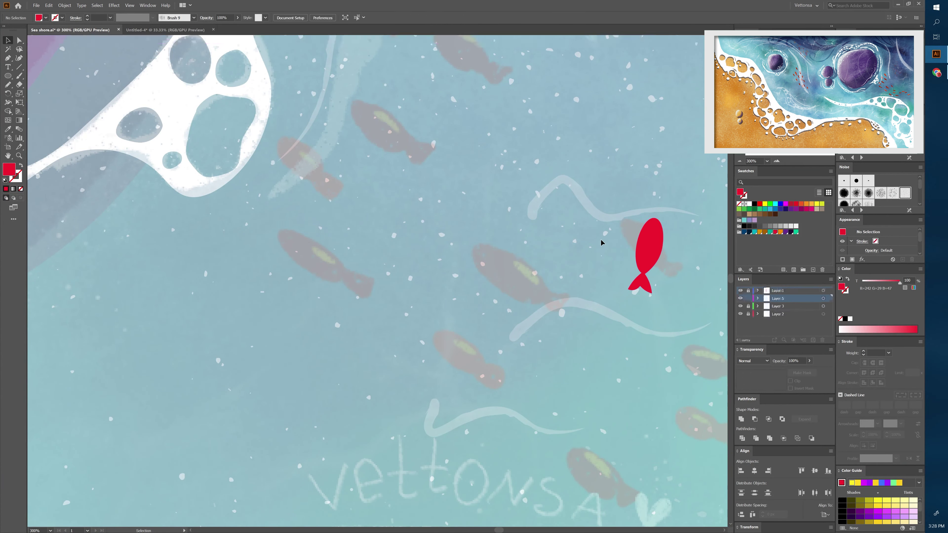
pyautogui.click(646, 245)
pyautogui.scroll(6, 646, 246)
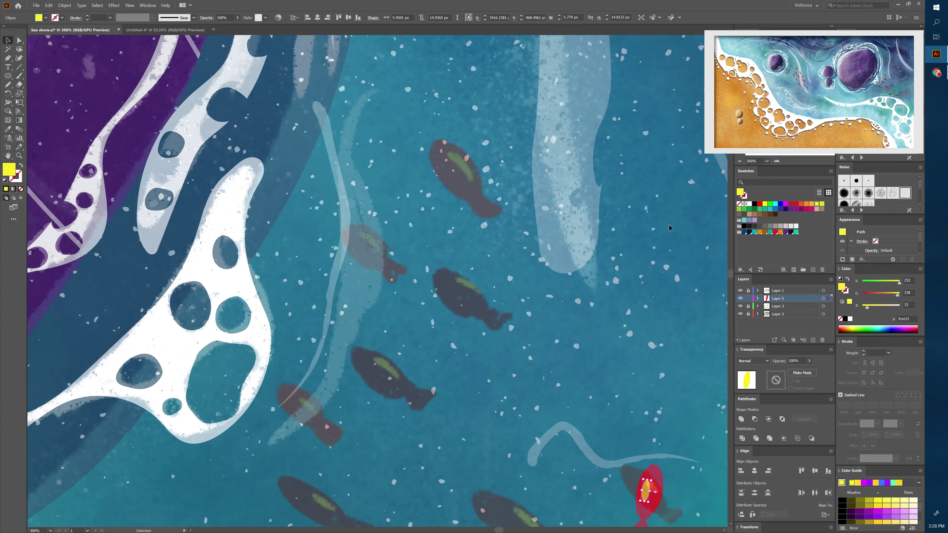
pyautogui.scroll(-3, 647, 247)
pyautogui.scroll(-2, 646, 247)
pyautogui.press('a')
pyautogui.keyDown('shift'); pyautogui.click(651, 328); pyautogui.keyUp('shift')
pyautogui.press('v')
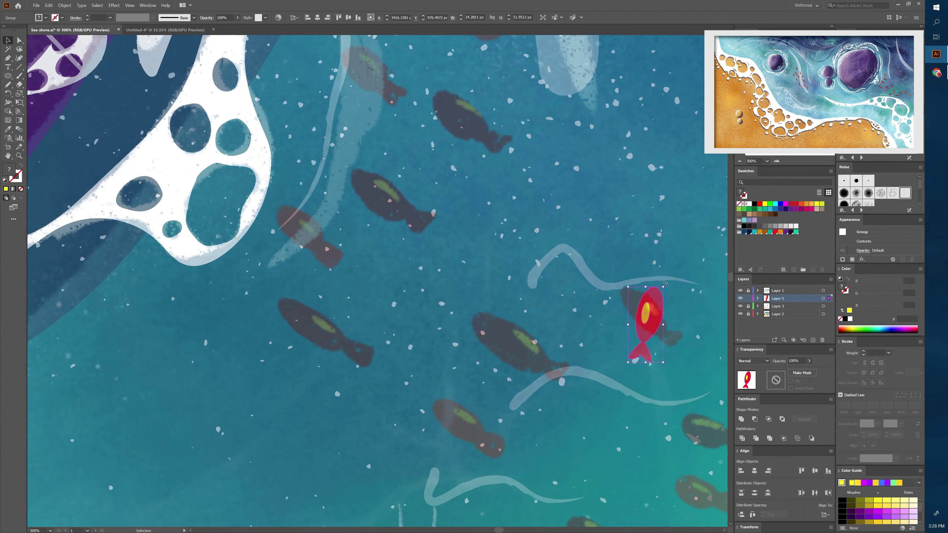
pyautogui.click(691, 370)
pyautogui.hotkey('ctrl', '1')
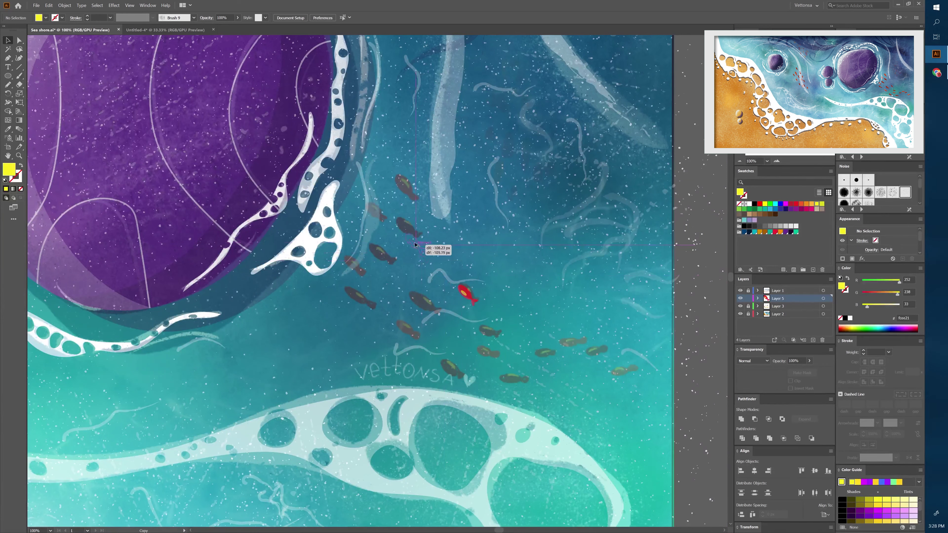
# Step: Place copies of the red fish onto several dark fish in the school
pyautogui.moveTo(468, 298)
pyautogui.mouseDown()
pyautogui.moveTo(407, 192)
pyautogui.moveTo(374, 217)
pyautogui.moveTo(410, 233)
pyautogui.mouseUp()
pyautogui.moveTo(376, 265)
pyautogui.mouseDown()
pyautogui.moveTo(357, 276)
pyautogui.moveTo(353, 298)
pyautogui.moveTo(419, 304)
pyautogui.moveTo(412, 333)
pyautogui.mouseUp()
pyautogui.moveTo(412, 333)
pyautogui.mouseDown()
pyautogui.moveTo(459, 377)
pyautogui.moveTo(493, 345)
pyautogui.mouseUp()
pyautogui.moveTo(493, 345)
pyautogui.mouseDown()
pyautogui.moveTo(537, 387)
pyautogui.moveTo(553, 354)
pyautogui.moveTo(575, 338)
pyautogui.moveTo(597, 357)
pyautogui.moveTo(609, 343)
pyautogui.moveTo(621, 374)
pyautogui.mouseUp()
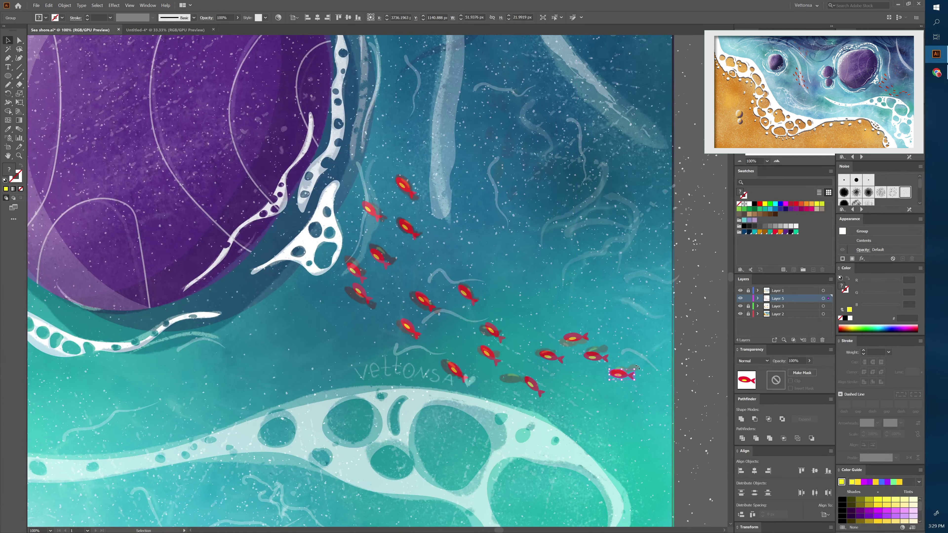
# Step: Scale two fish up to about 61 px and move a small red fish onto its shadow
pyautogui.click(424, 301)
pyautogui.moveTo(436, 287); pyautogui.dragTo(442, 286)
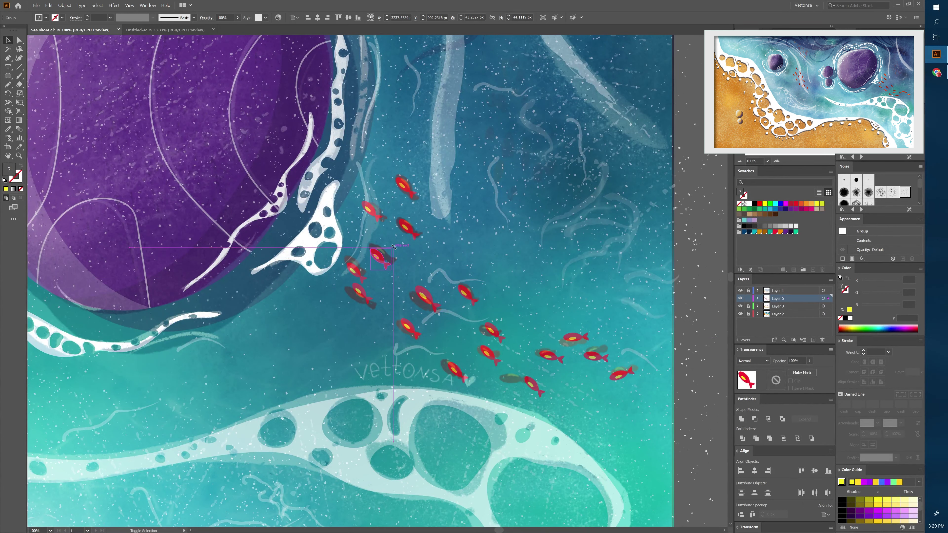
pyautogui.moveTo(390, 249)
pyautogui.mouseDown()
pyautogui.moveTo(399, 240)
pyautogui.moveTo(374, 256)
pyautogui.moveTo(375, 284)
pyautogui.mouseUp()
pyautogui.click(358, 295)
pyautogui.click(534, 380)
pyautogui.moveTo(533, 380); pyautogui.dragTo(515, 377)
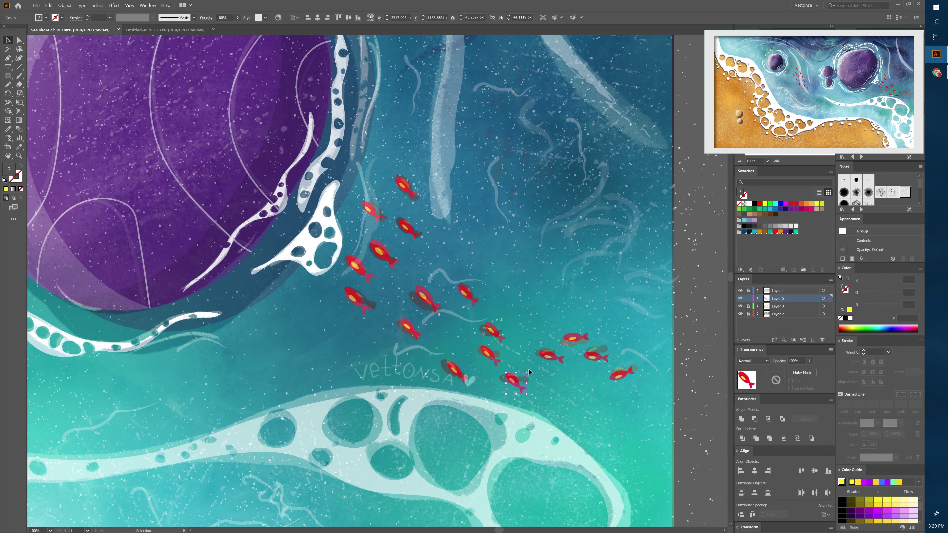
# Step: Select individual fish inside the isolated red fish school, then exit Isolation Mode
pyautogui.doubleClick(432, 302)
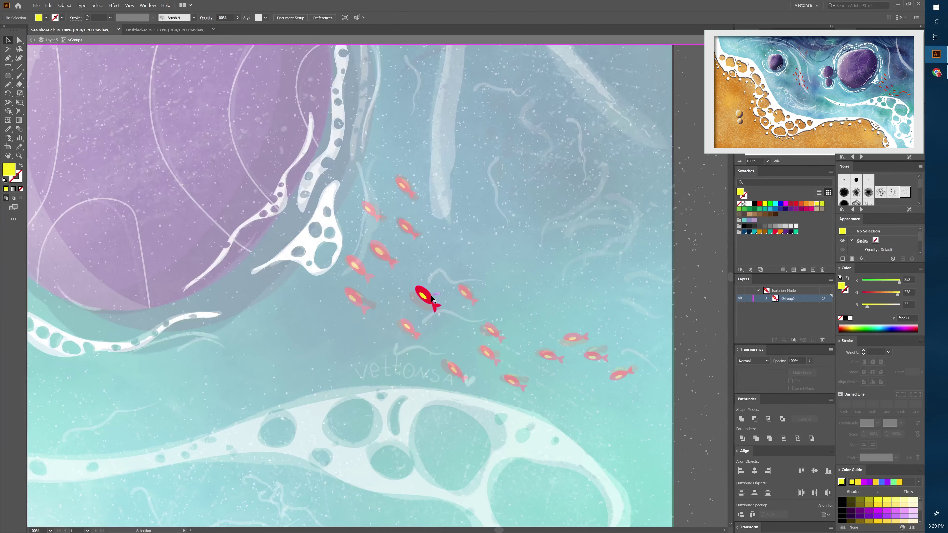
pyautogui.click(425, 297)
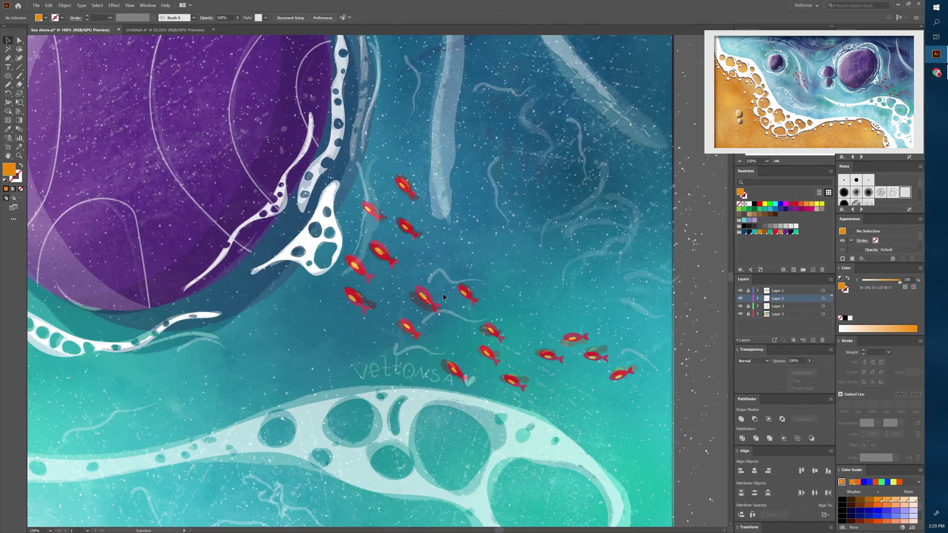
pyautogui.press(',')
pyautogui.doubleClick(414, 235)
pyautogui.press('Escape')
pyautogui.scroll(-4, 375, 297)
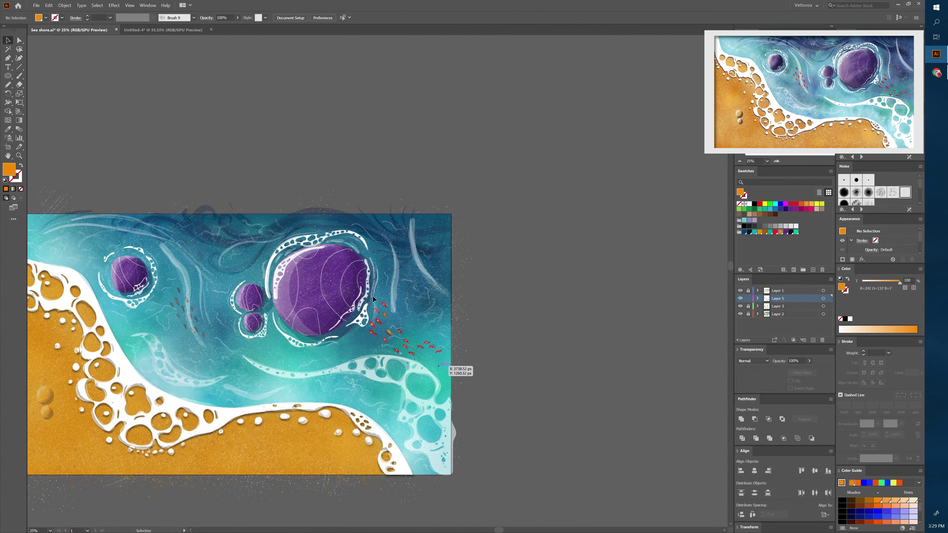
# Step: Rotate the left fish school and move it up toward the top edge
pyautogui.click(374, 299)
pyautogui.click(196, 313)
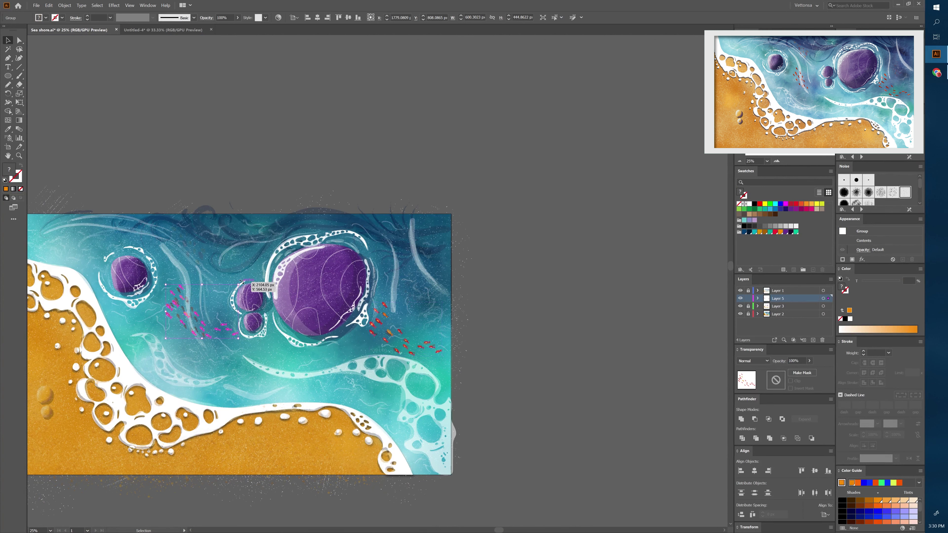
pyautogui.moveTo(241, 282); pyautogui.dragTo(197, 294)
pyautogui.click(210, 297)
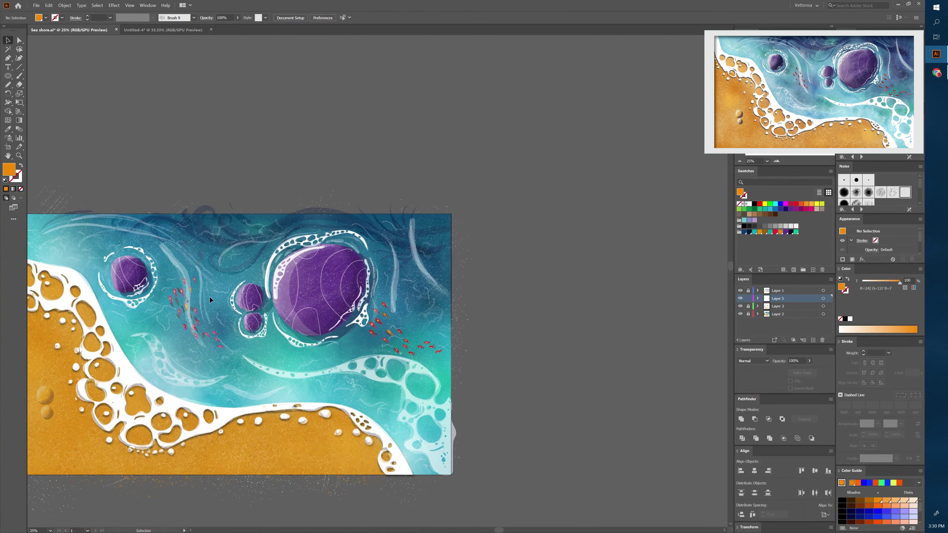
pyautogui.doubleClick(189, 309)
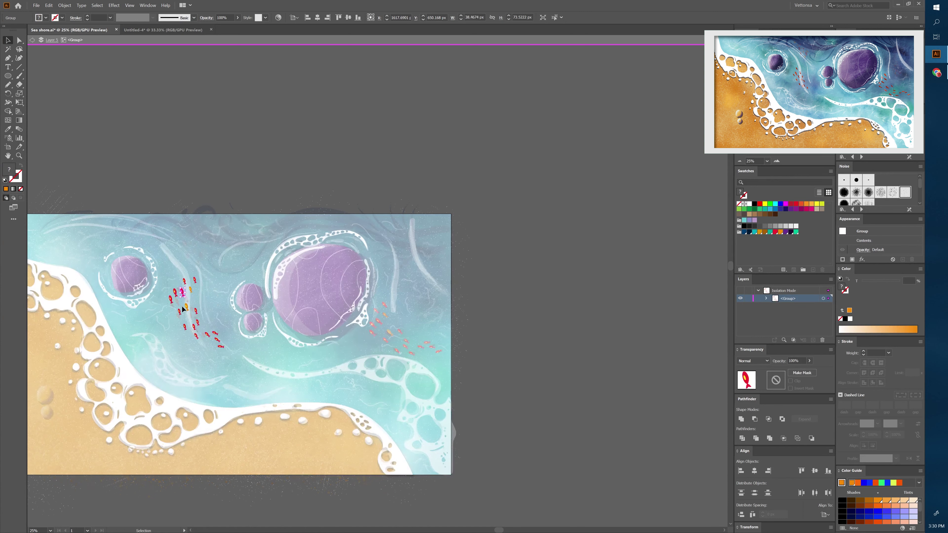
pyautogui.press('Escape')
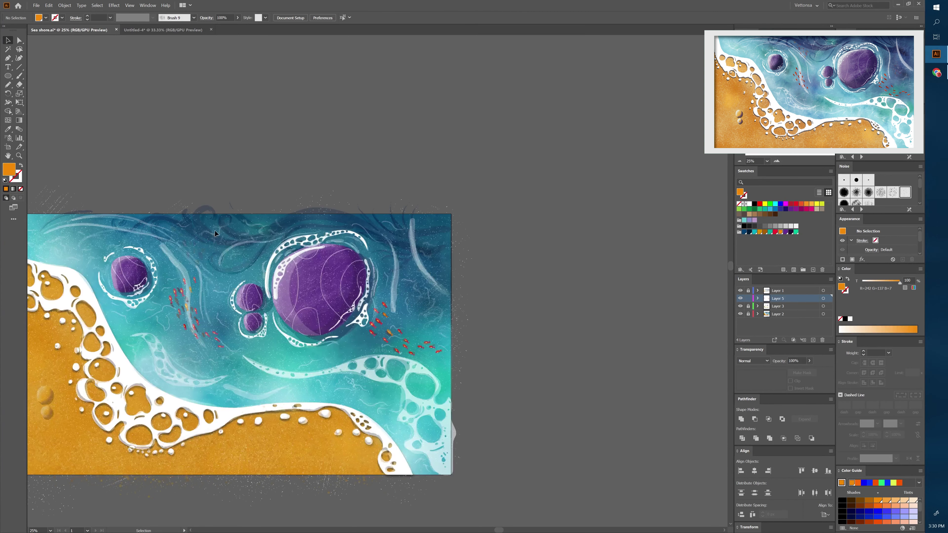
pyautogui.moveTo(188, 309)
pyautogui.mouseDown()
pyautogui.moveTo(379, 280)
pyautogui.moveTo(208, 232)
pyautogui.moveTo(203, 239)
pyautogui.mouseUp()
pyautogui.click(246, 173)
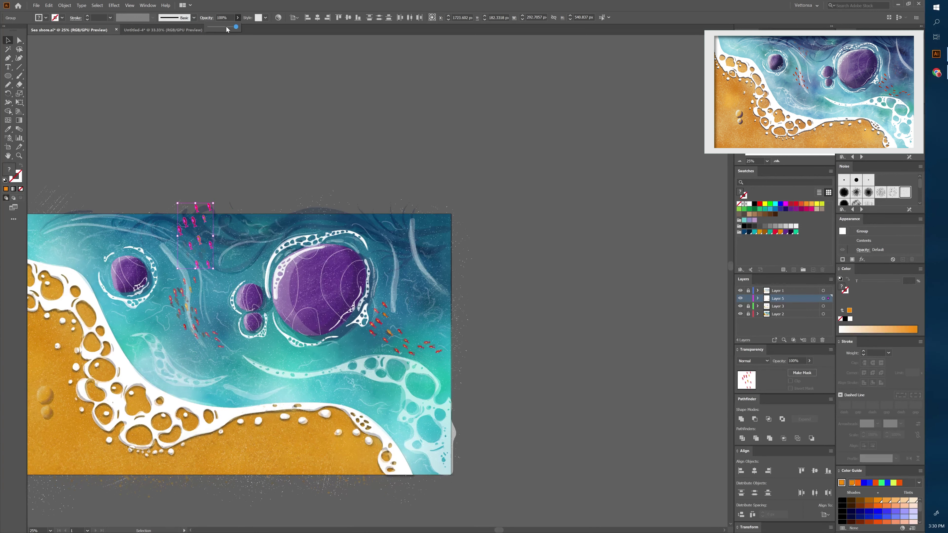
# Step: Hide the painterly texture overlay layer
pyautogui.click(321, 284)
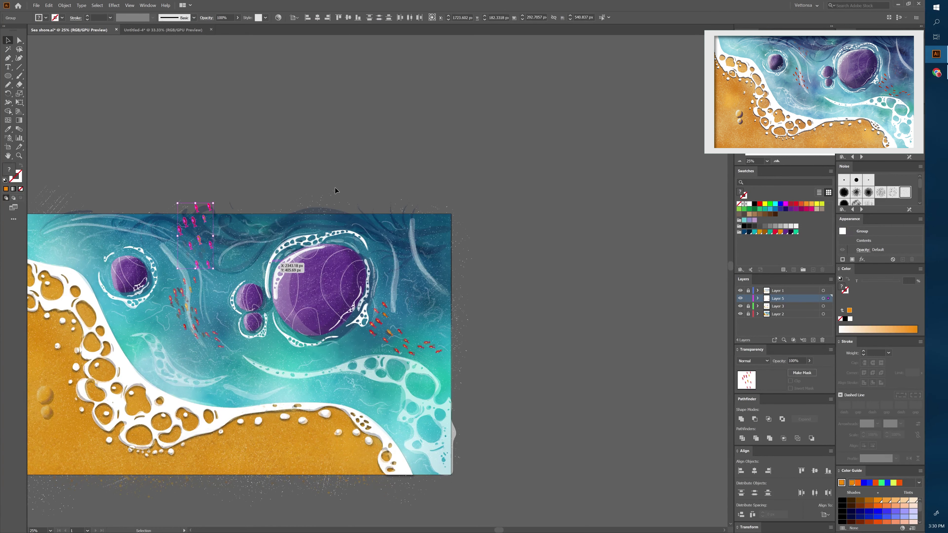
pyautogui.click(373, 202)
pyautogui.click(740, 290)
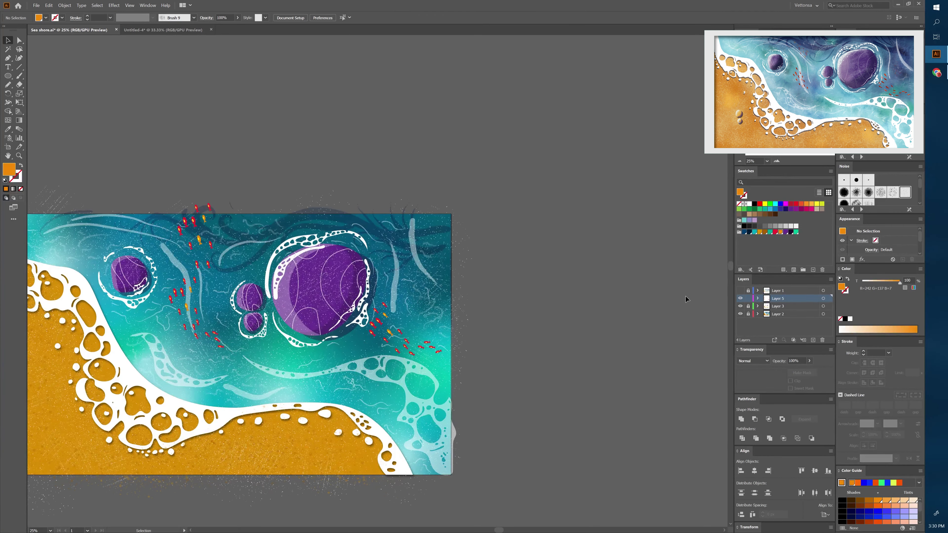
# Step: Shift the Layer 5 gradient overlay path across the artwork
pyautogui.click(449, 395)
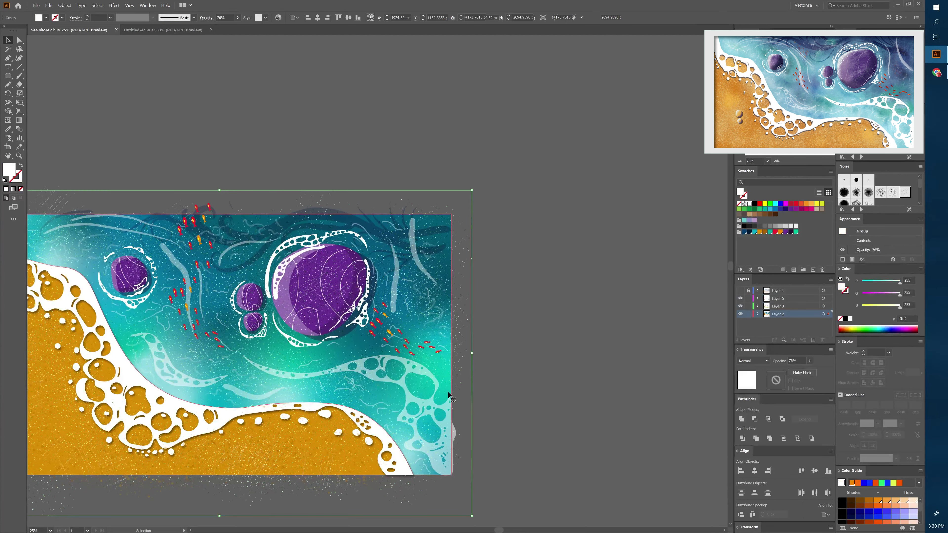
pyautogui.doubleClick(449, 395)
pyautogui.doubleClick(571, 313)
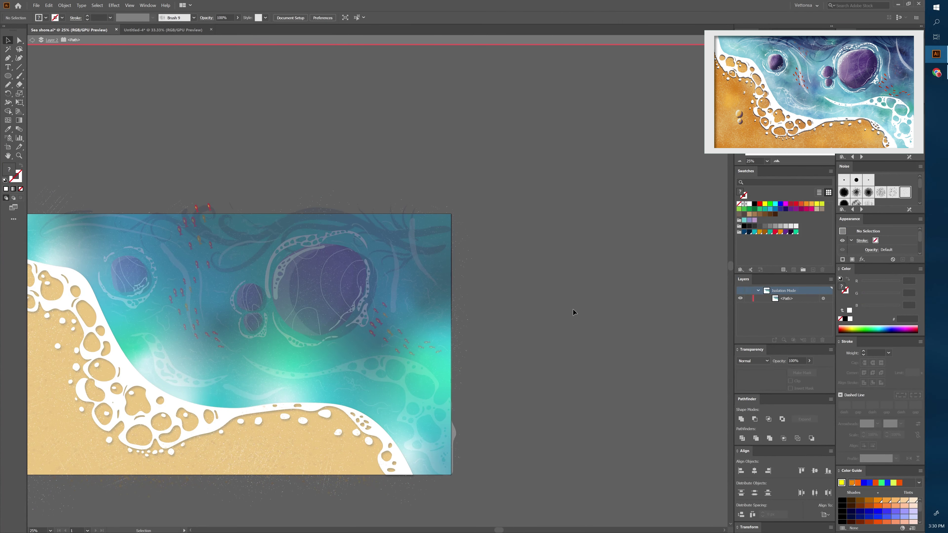
pyautogui.click(777, 161)
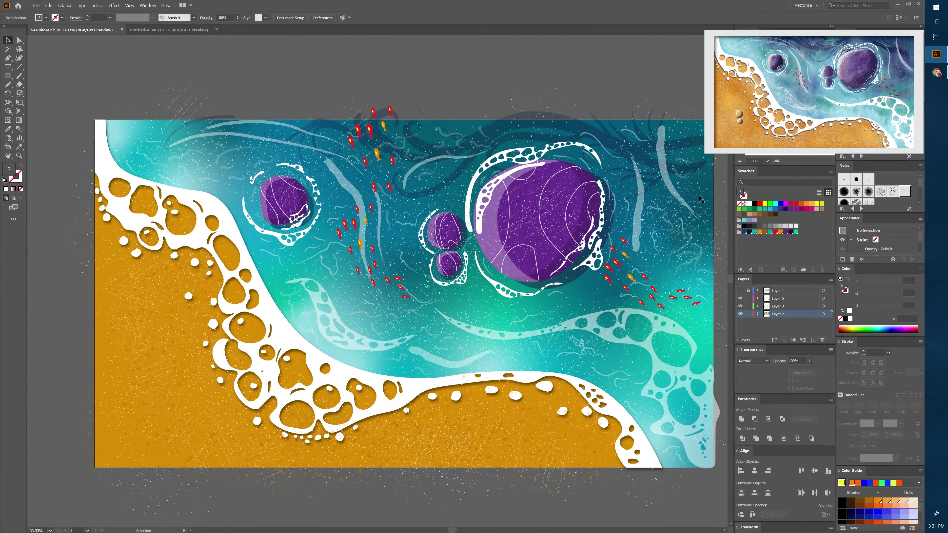
pyautogui.press('a')
pyautogui.hotkey('ctrl', 'a')
pyautogui.press('v')
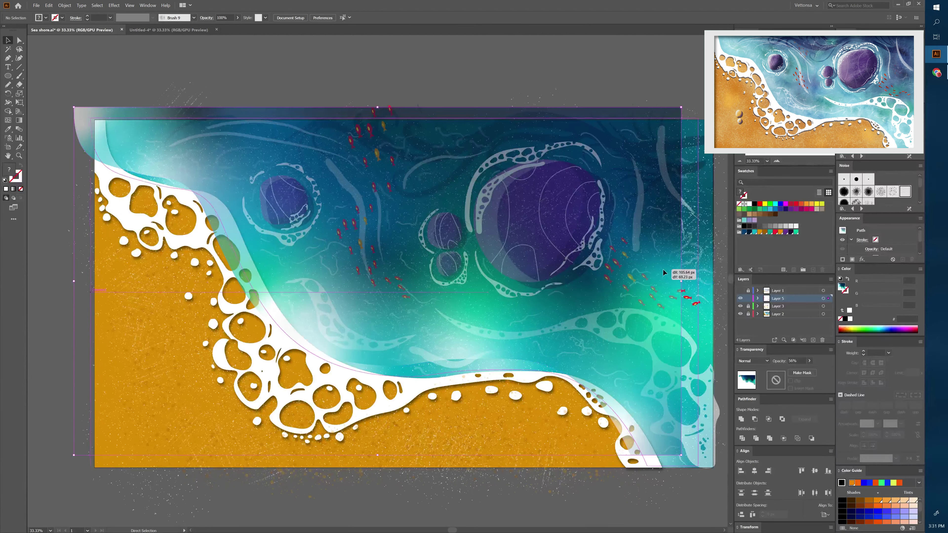
pyautogui.moveTo(651, 262); pyautogui.dragTo(676, 273)
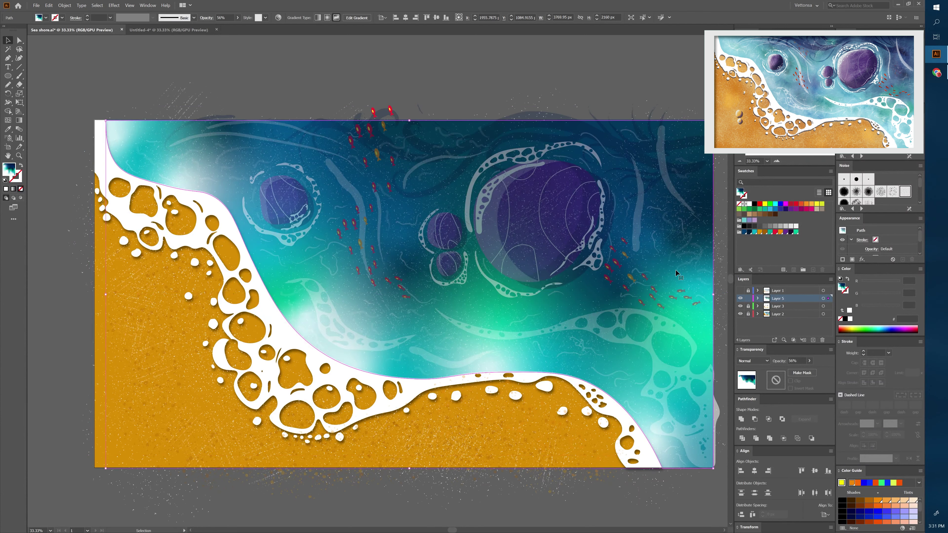
pyautogui.click(601, 70)
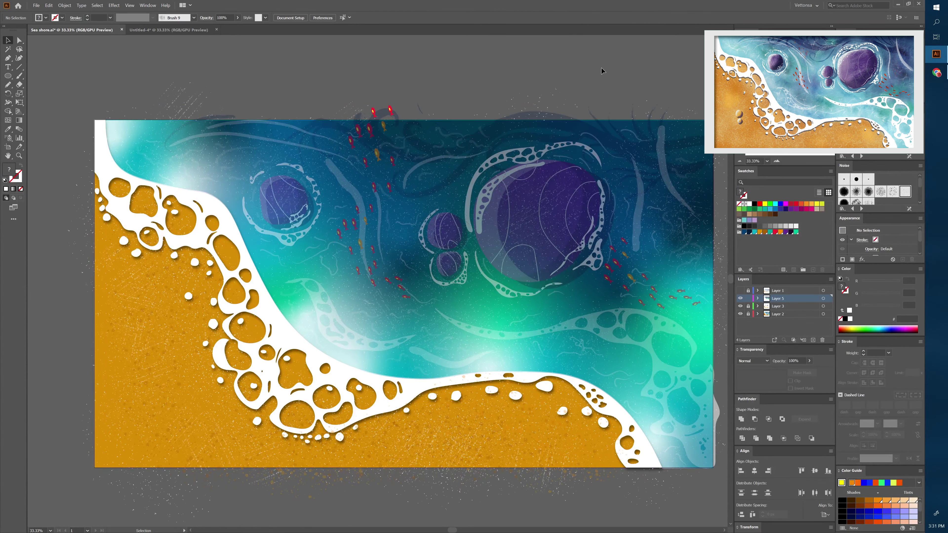
# Step: Select the fish schools and restack paths within Layers 2 and 3
pyautogui.click(390, 112)
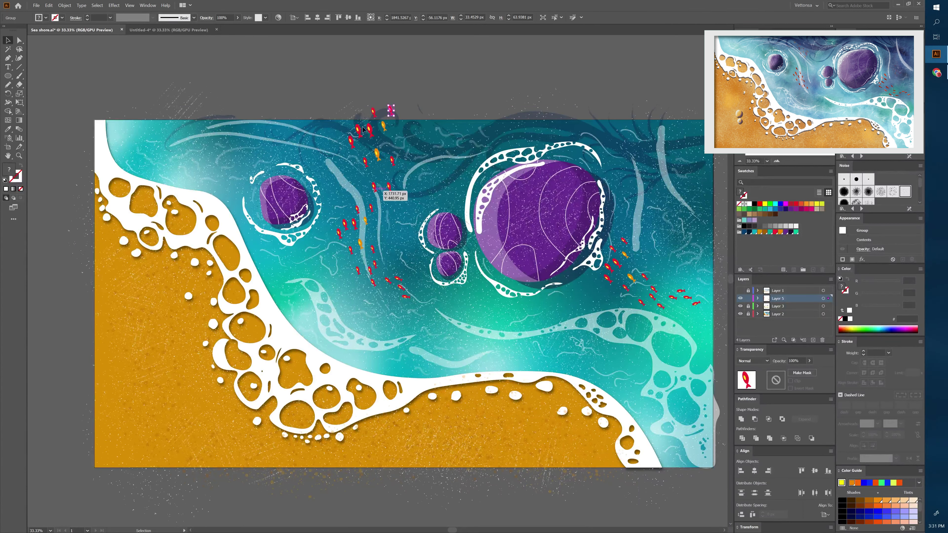
pyautogui.keyDown('shift'); pyautogui.click(388, 186); pyautogui.keyUp('shift')
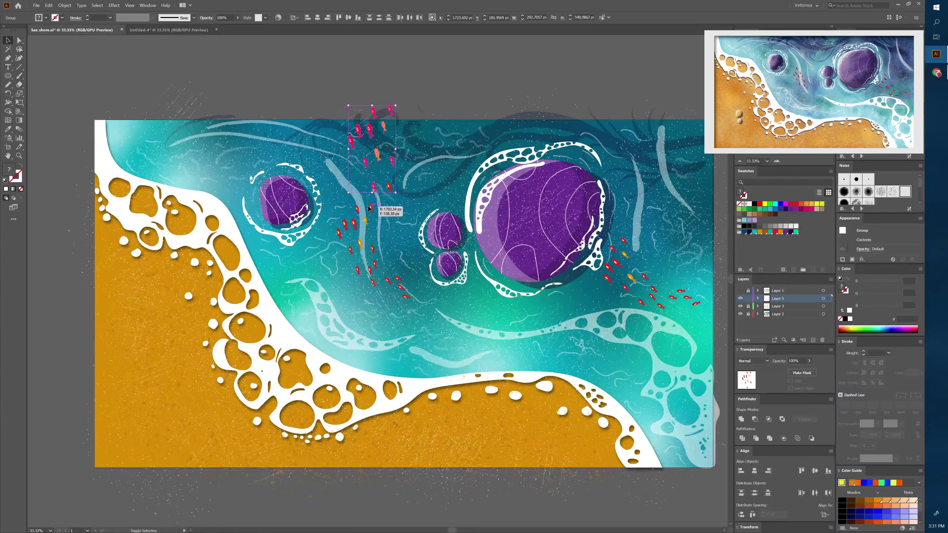
pyautogui.keyDown('shift'); pyautogui.click(372, 209); pyautogui.keyUp('shift')
pyautogui.keyDown('shift'); pyautogui.click(617, 263); pyautogui.keyUp('shift')
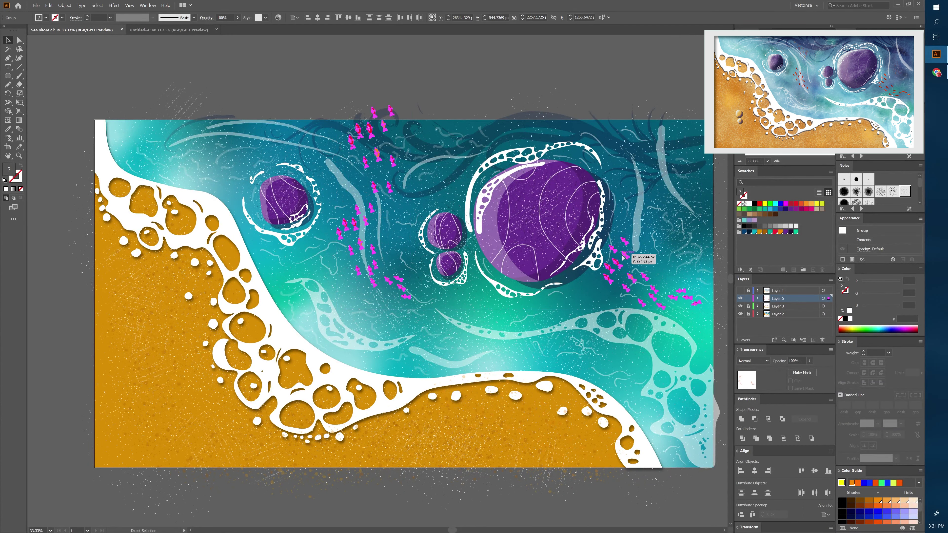
pyautogui.click(593, 74)
pyautogui.click(757, 306)
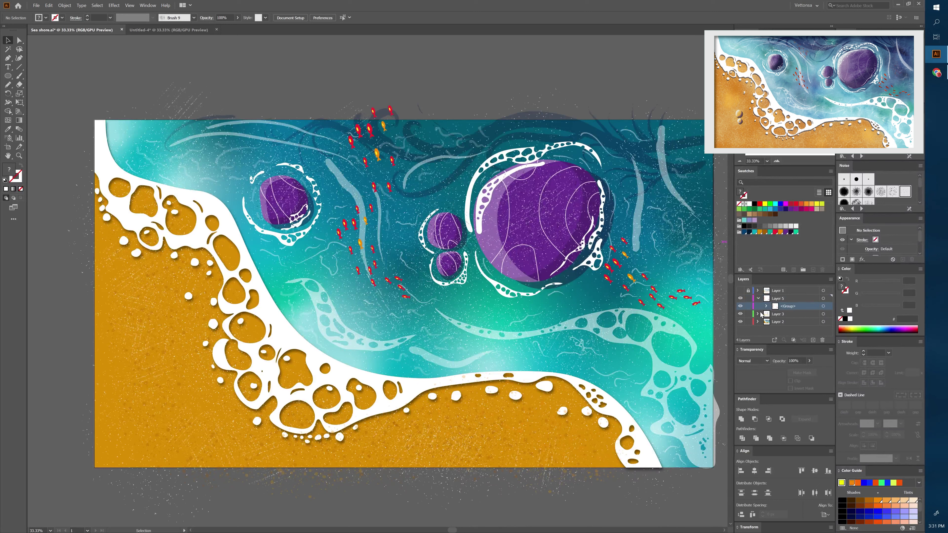
pyautogui.scroll(-2, 773, 313)
pyautogui.scroll(3, 773, 314)
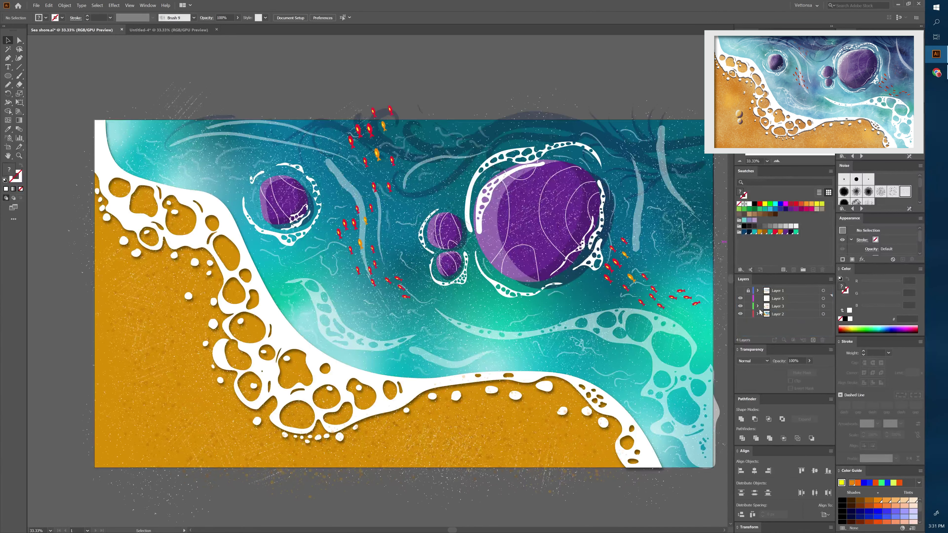
pyautogui.moveTo(790, 319); pyautogui.dragTo(786, 334)
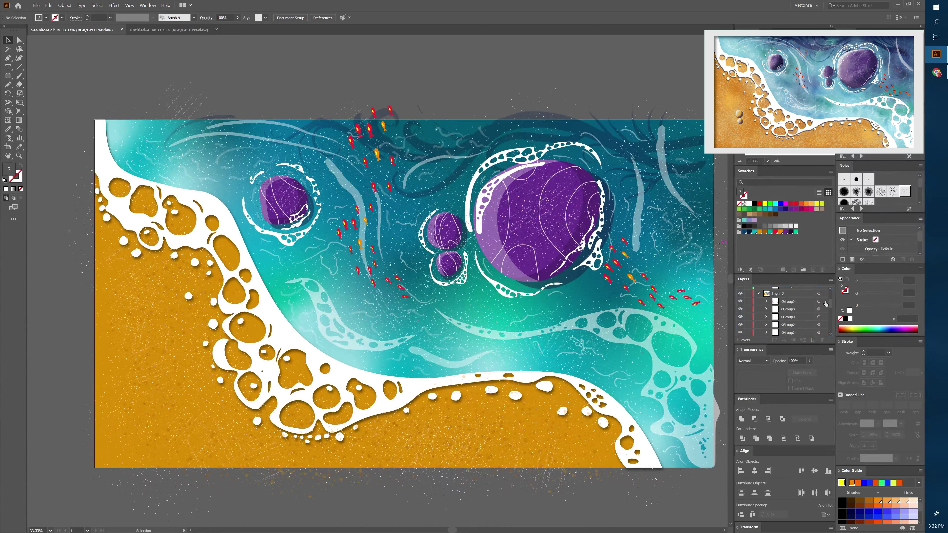
pyautogui.moveTo(785, 334)
pyautogui.mouseDown()
pyautogui.moveTo(801, 303)
pyautogui.moveTo(792, 334)
pyautogui.mouseUp()
pyautogui.moveTo(792, 334); pyautogui.dragTo(788, 324)
# Step: Bring the gradient overlay above the fish group and reduce its opacity from 56%
pyautogui.click(819, 310)
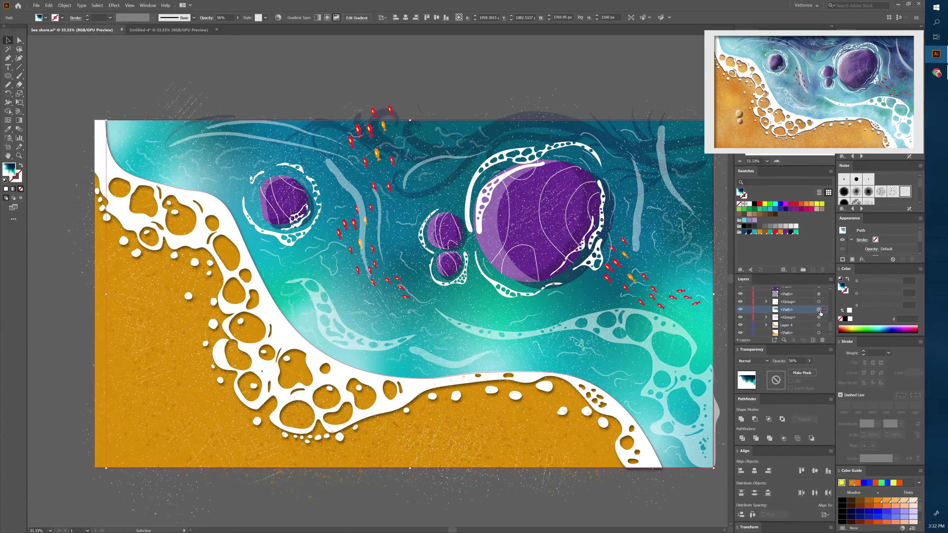
pyautogui.hotkey('ctrl', ']')
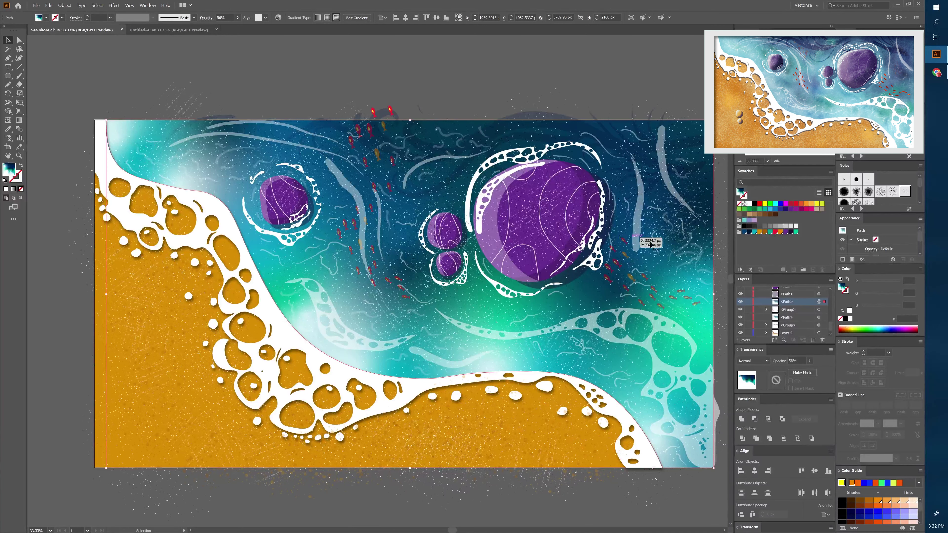
pyautogui.click(238, 18)
pyautogui.moveTo(225, 27); pyautogui.dragTo(220, 30)
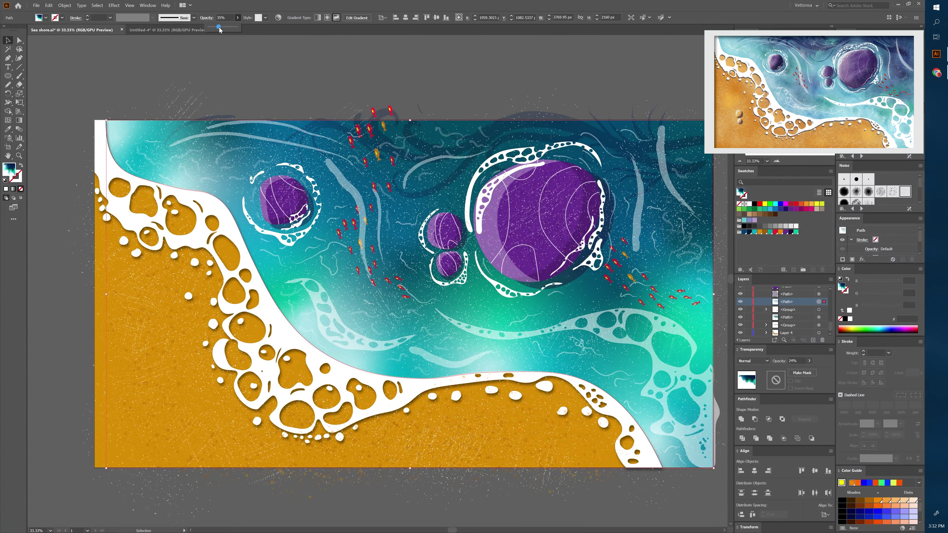